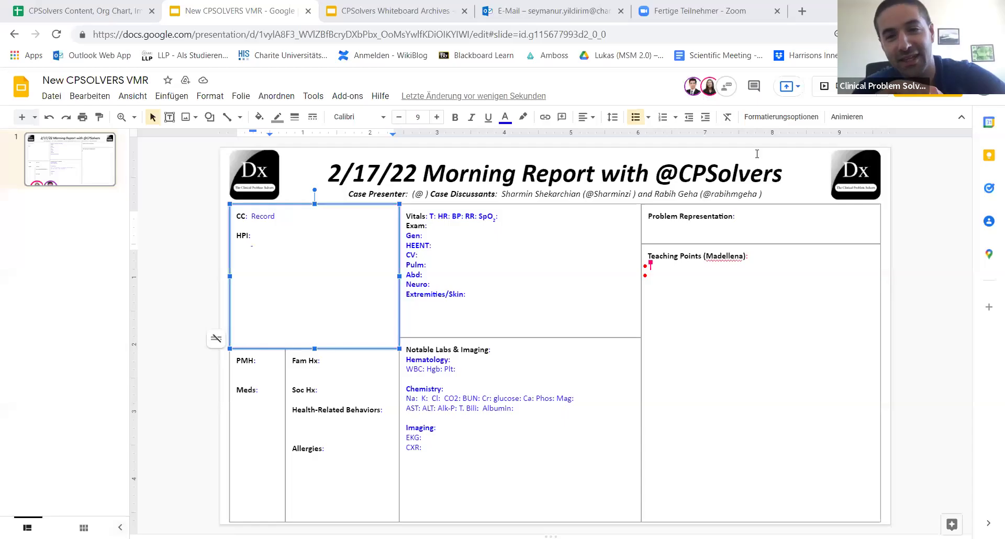
# Clear the stray blank space after the HPI label.
pyautogui.doubleClick(272, 234)
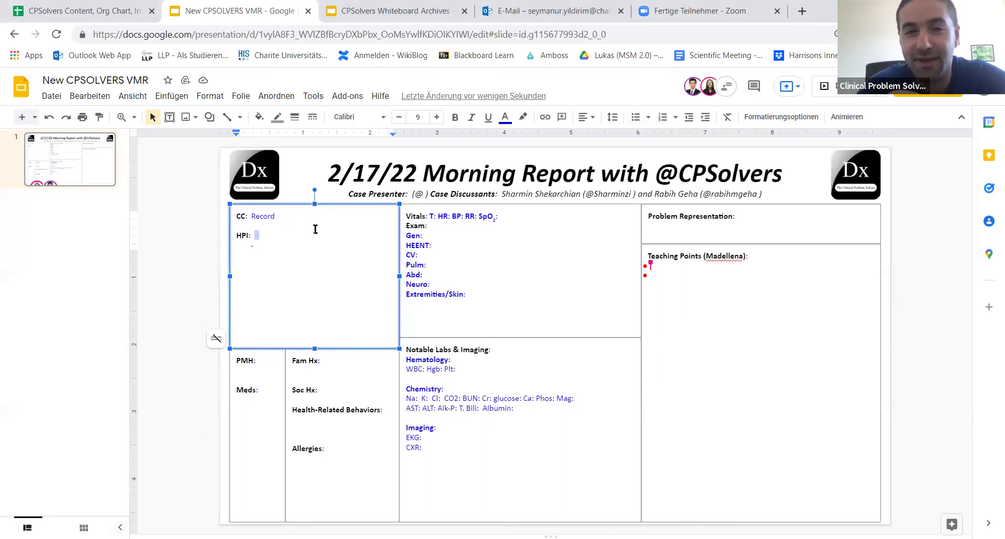
pyautogui.press('BackSpace')
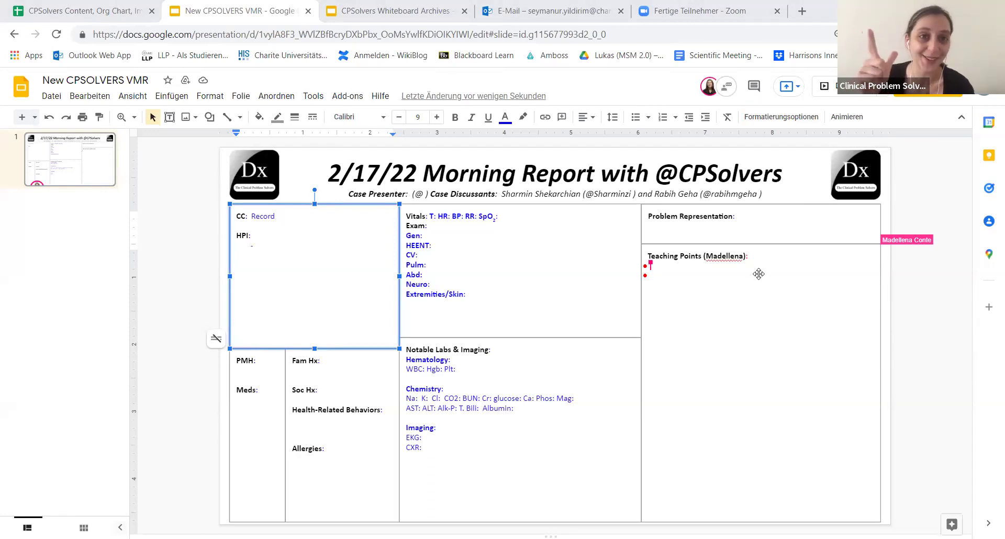
pyautogui.click(270, 277)
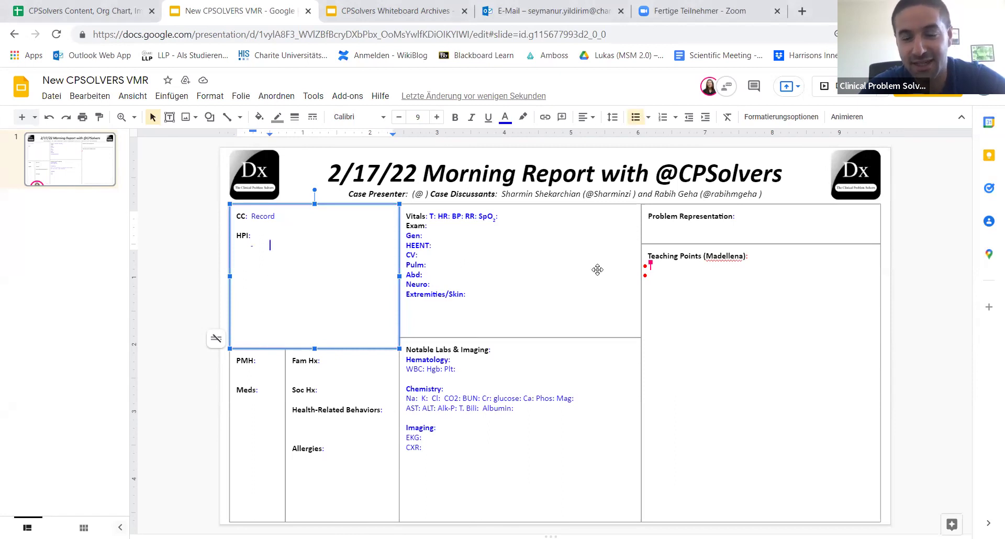
# Delete the placeholder word 'Record' after CC:, leaving the chief complaint empty.
pyautogui.click(256, 234)
pyautogui.press('Up')
pyautogui.press('Up')
pyautogui.press('Right')
pyautogui.press('Right')
pyautogui.press('Right')
pyautogui.press('Right')
pyautogui.press('Right')
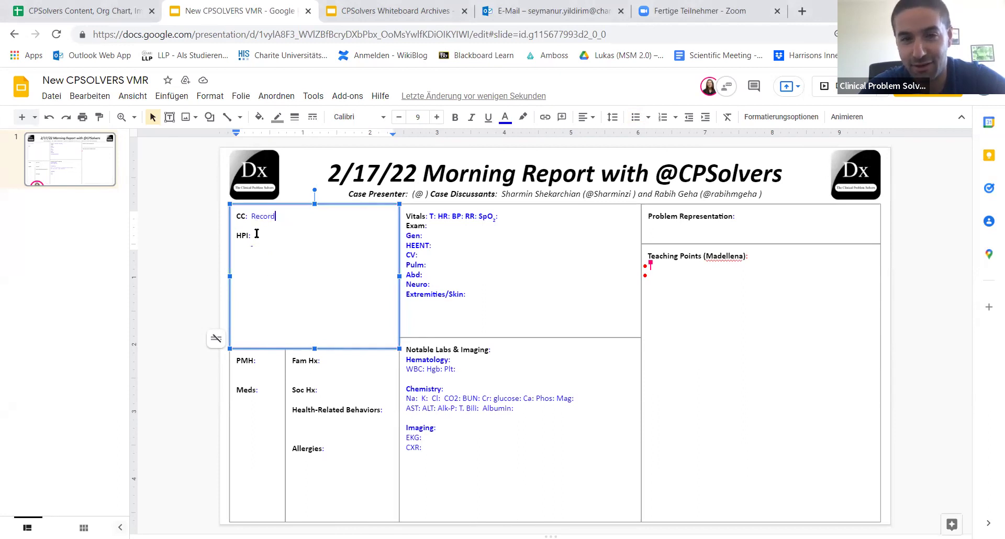
pyautogui.press('BackSpace')
pyautogui.press('BackSpace')
pyautogui.press('BackSpace')
pyautogui.press('BackSpace')
pyautogui.press('BackSpace')
pyautogui.press('BackSpace')
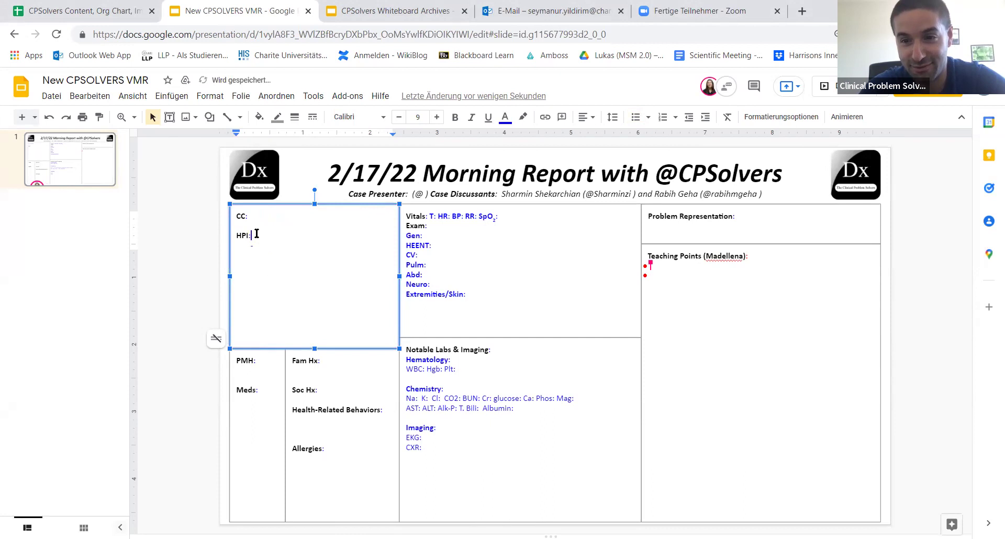
pyautogui.press('Down')
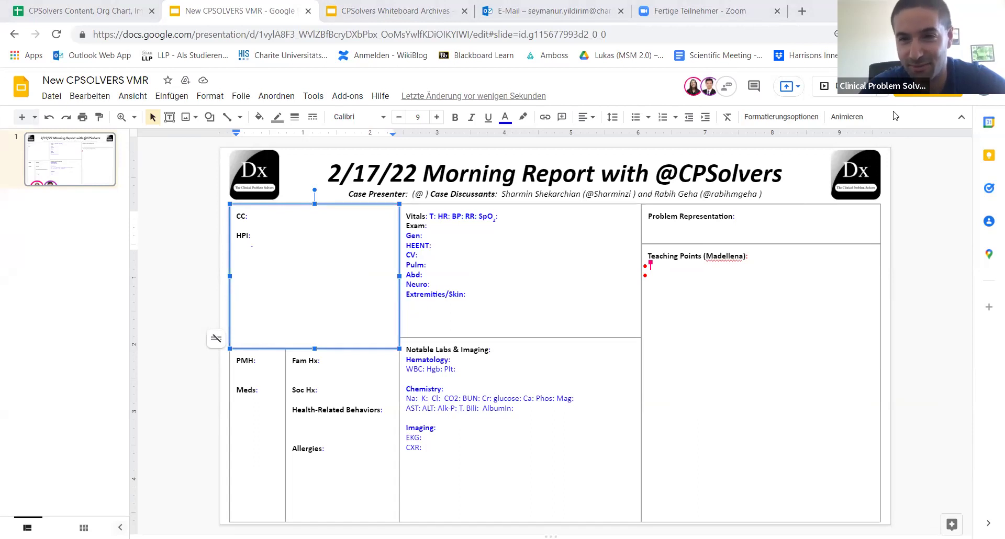
pyautogui.click(275, 246)
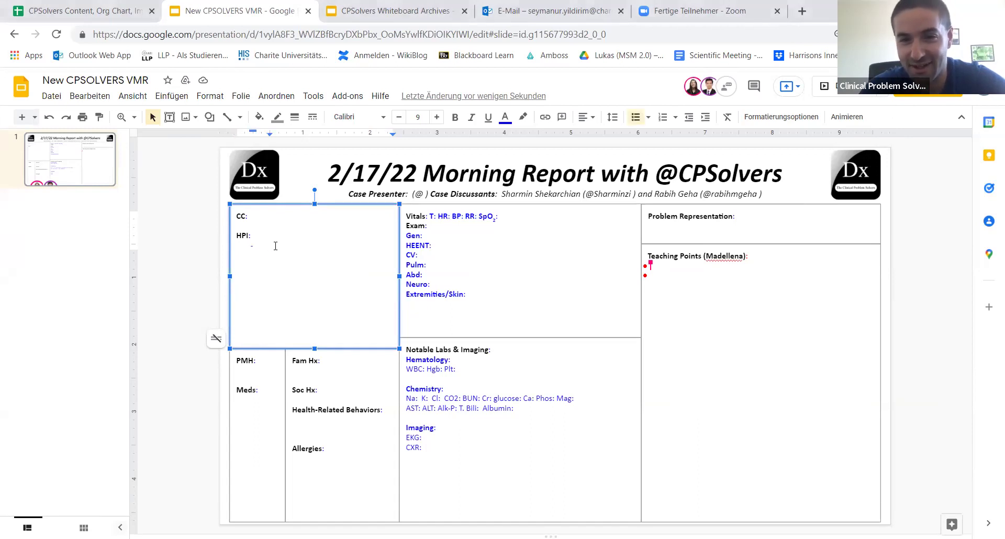
pyautogui.press('Up')
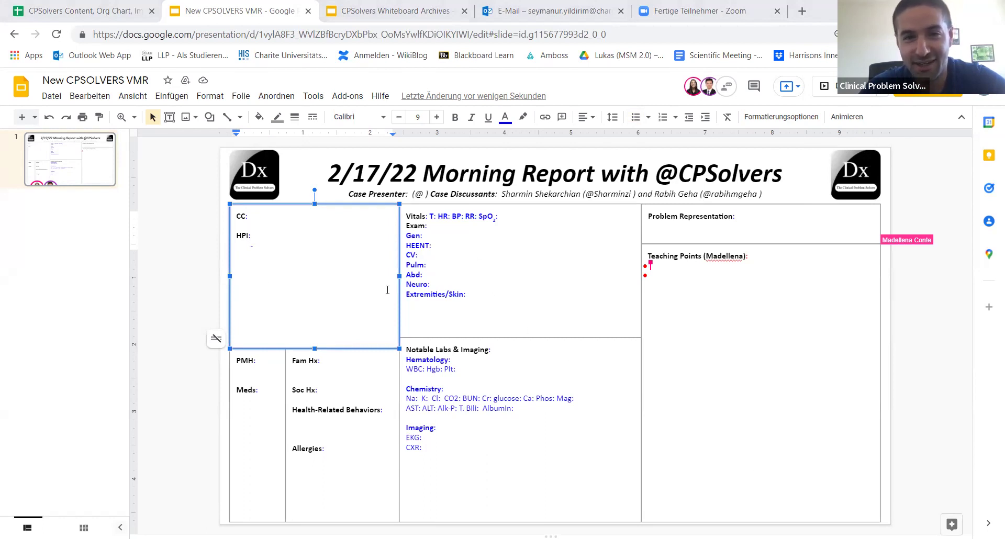
pyautogui.click(258, 217)
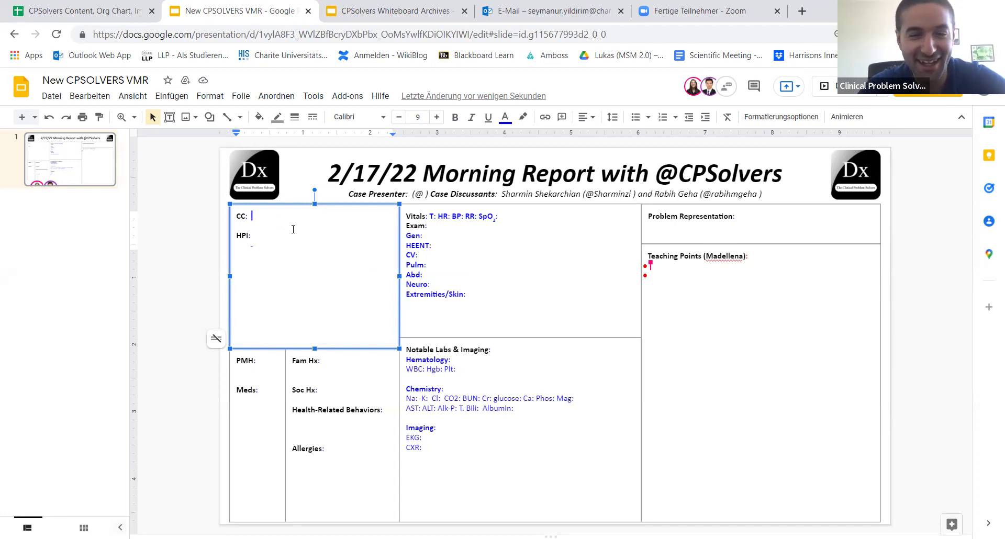
# Space out the T, HR, BP, RR and SpO2 labels on the Vitals line.
pyautogui.click(439, 215)
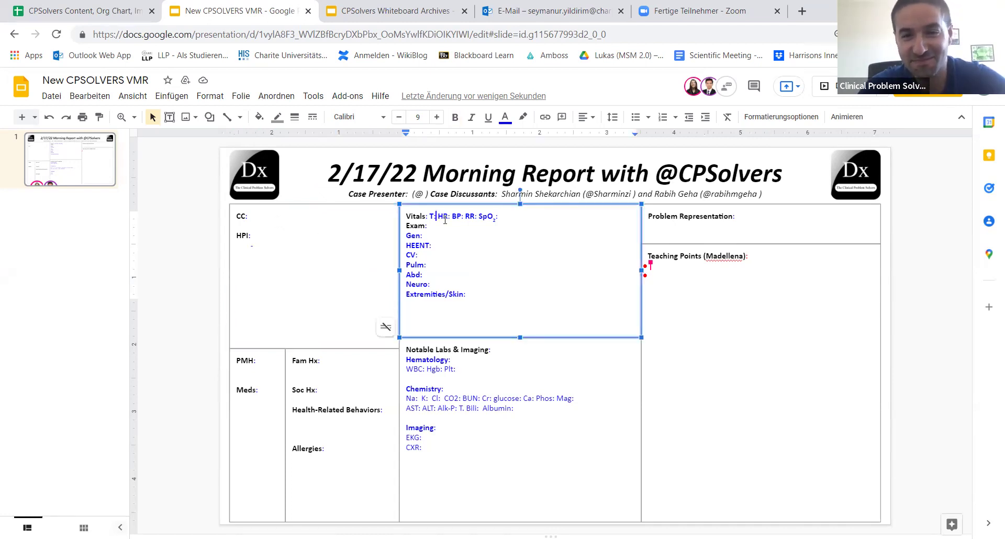
pyautogui.press('Right')
pyautogui.press('Right')
pyautogui.press('Right')
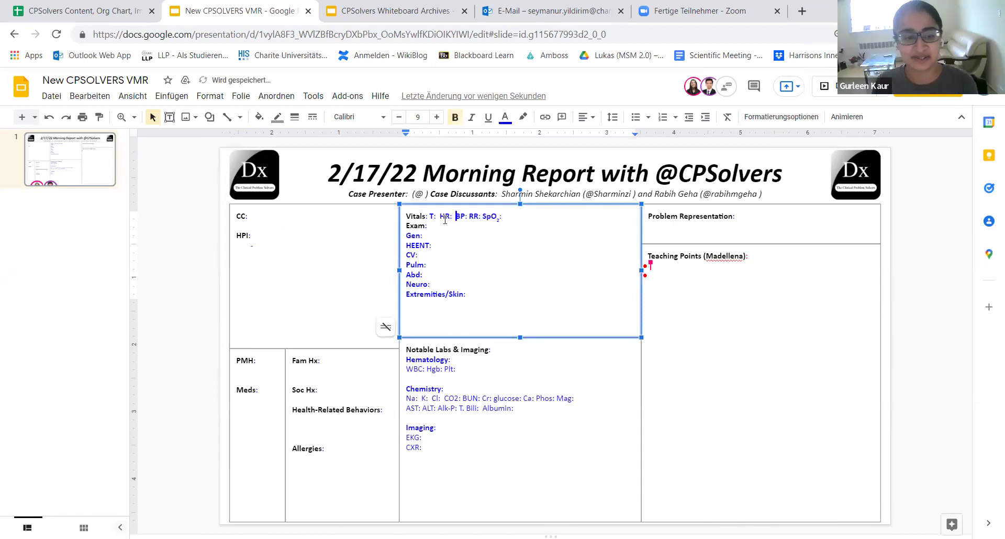
pyautogui.press('Right')
pyautogui.press('Right')
pyautogui.press('Right')
pyautogui.press('Right')
pyautogui.press('Right')
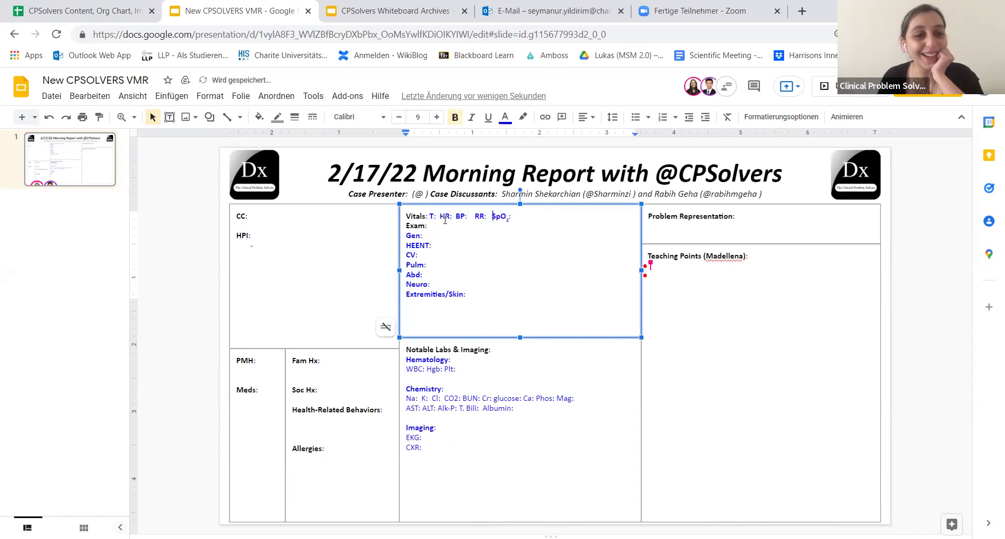
pyautogui.press('Left')
pyautogui.press('Left')
pyautogui.press('Left')
pyautogui.press('Left')
pyautogui.press('Left')
pyautogui.press('Left')
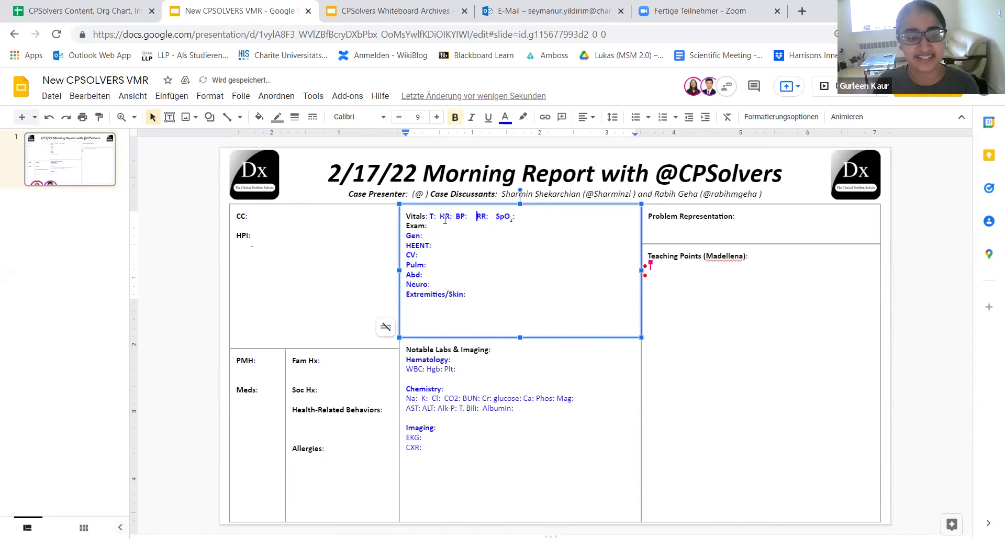
pyautogui.press('Left')
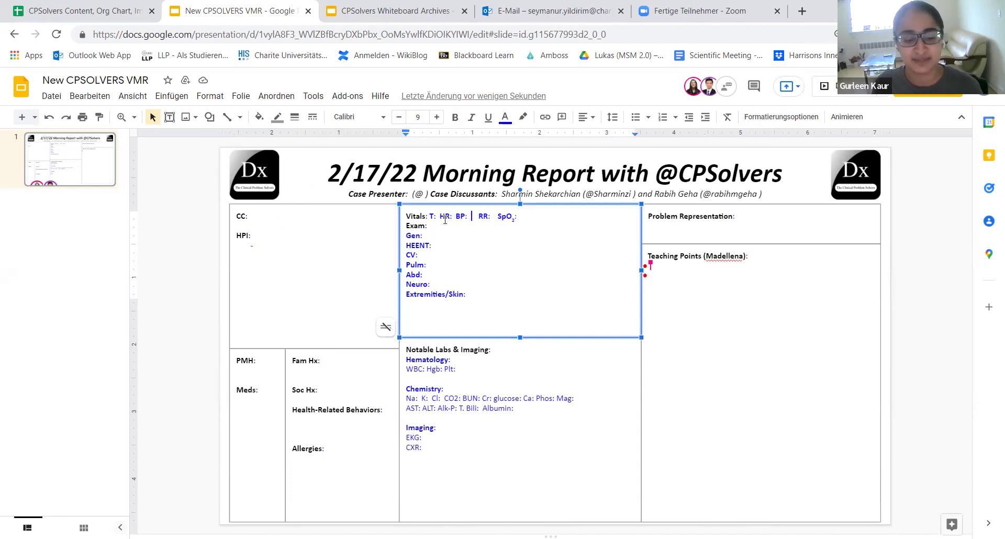
pyautogui.press('Left')
pyautogui.press('Left')
pyautogui.press('Left')
pyautogui.press('Left')
pyautogui.press('Left')
pyautogui.press('Left')
pyautogui.press('Left')
pyautogui.press('Left')
pyautogui.press('Left')
pyautogui.press('Left')
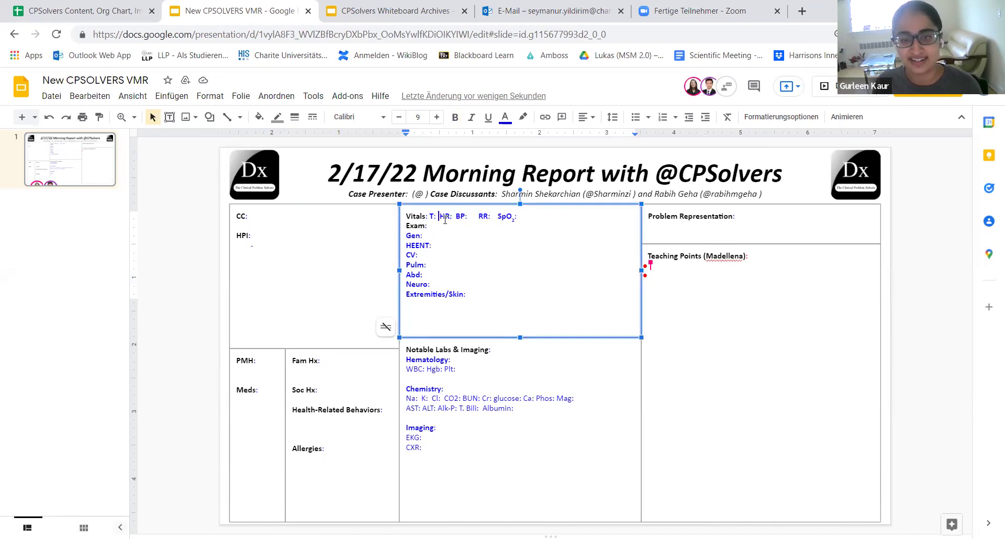
pyautogui.press('Down')
pyautogui.press('Down')
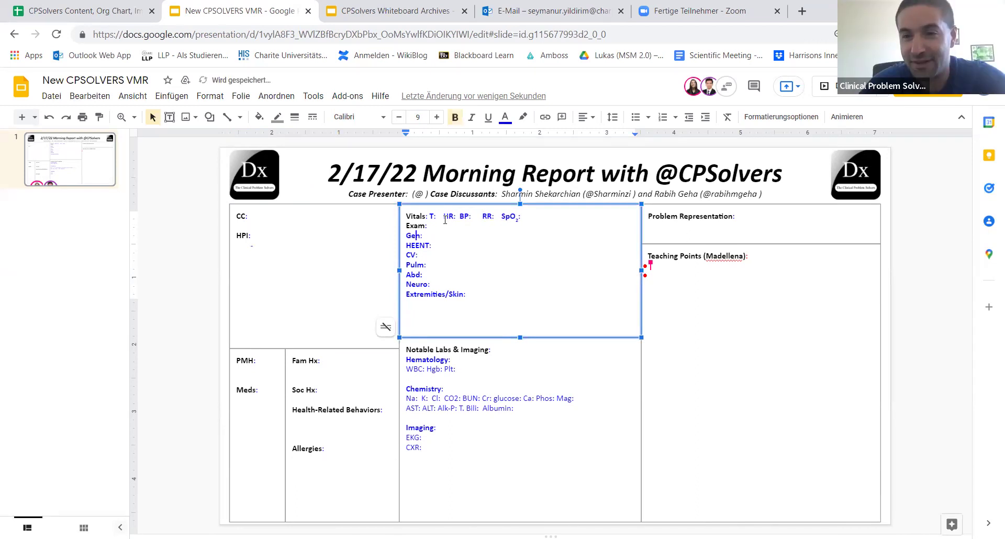
# Add space before the Plt label and a colon after CO2.
pyautogui.click(426, 368)
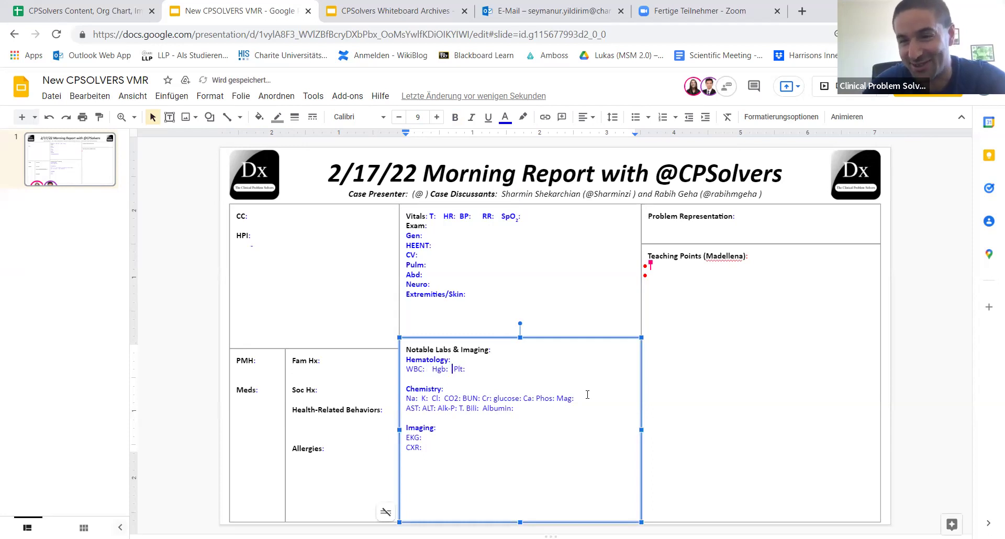
pyautogui.press('Down')
pyautogui.press('Down')
pyautogui.press('Down')
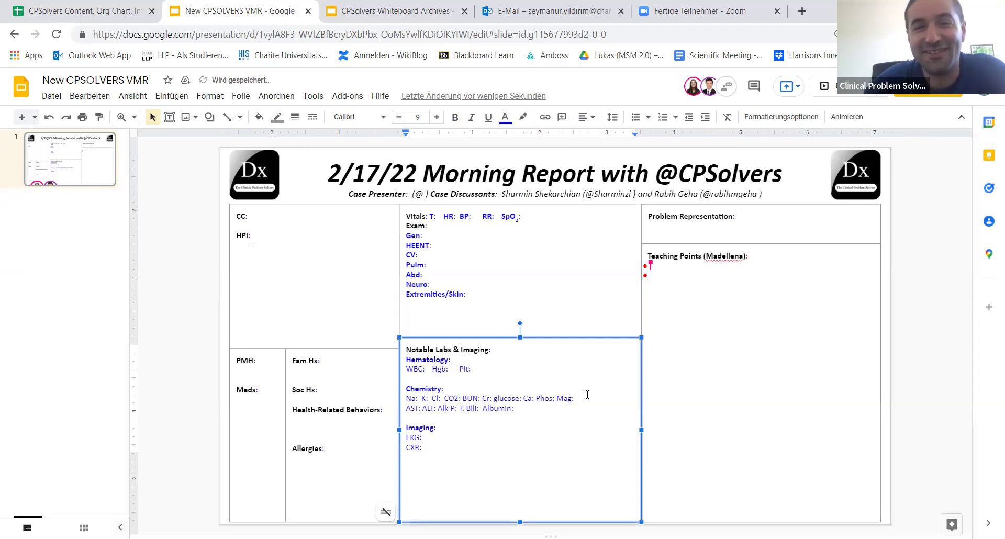
pyautogui.write(':')
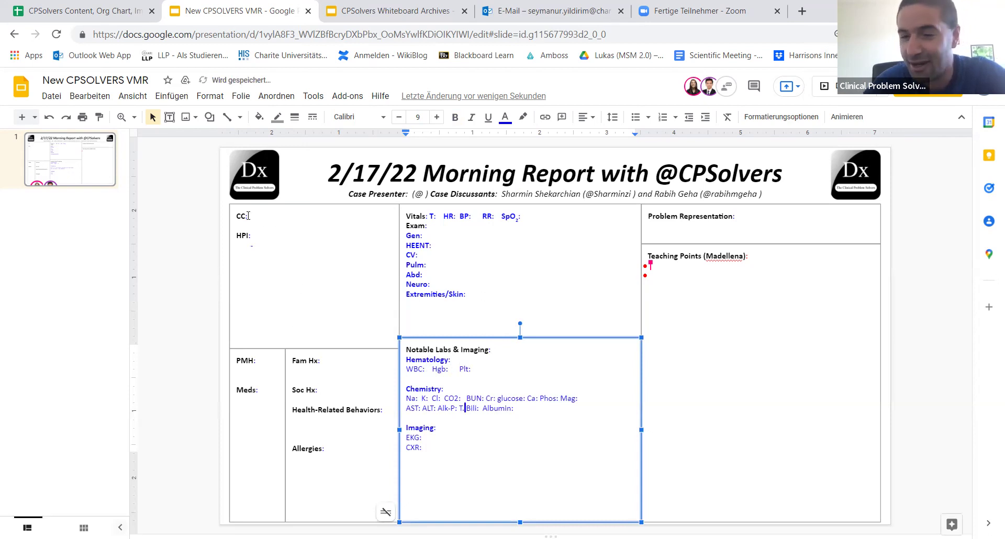
pyautogui.click(265, 218)
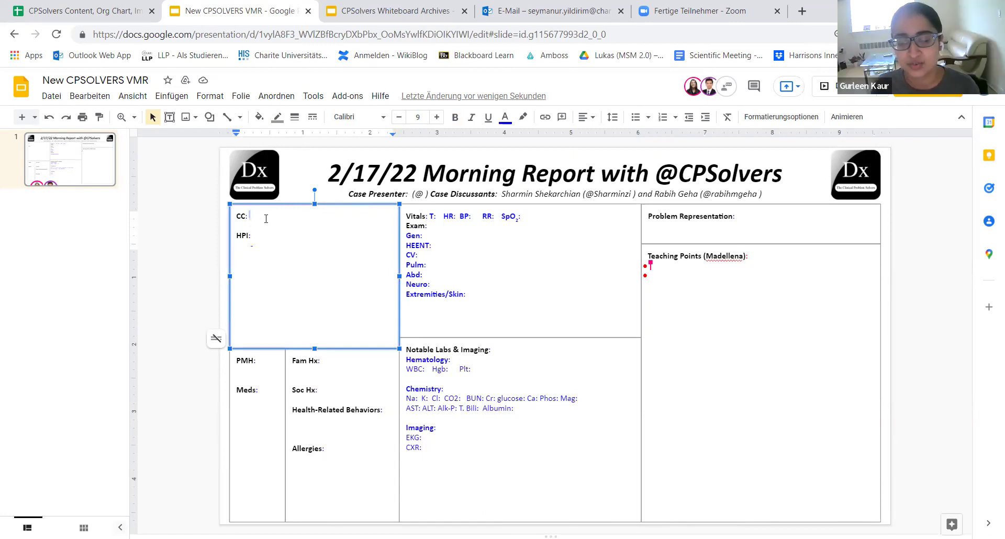
# Enter '66yo F reduced appetite and unintentional weight loss (10pt)' as the chief complaint.
pyautogui.write('66')
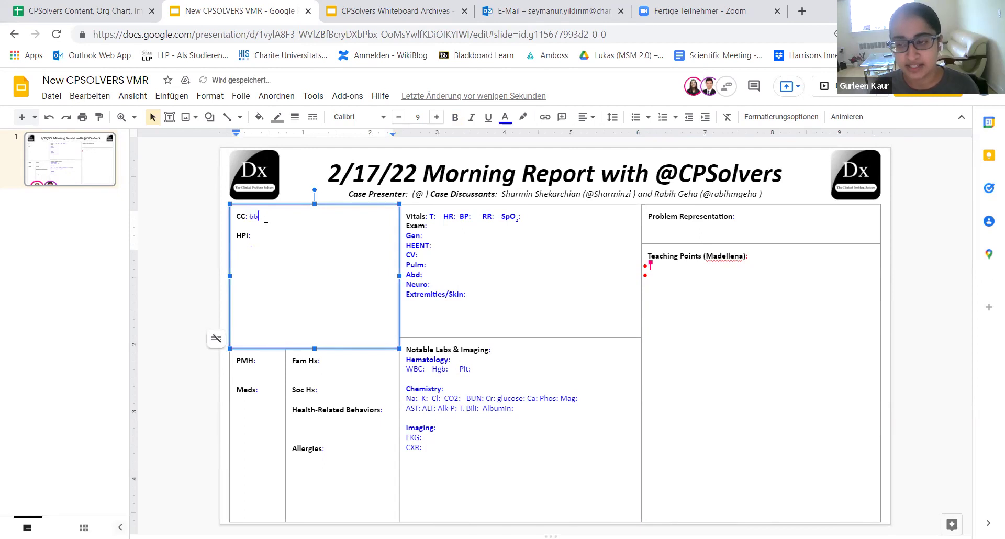
pyautogui.write('yo F')
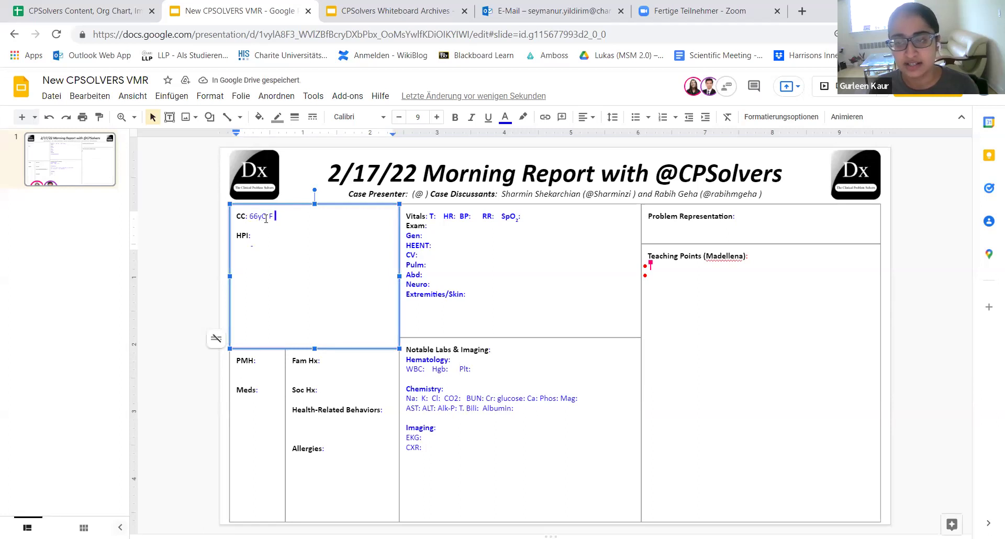
pyautogui.write('reduced appet')
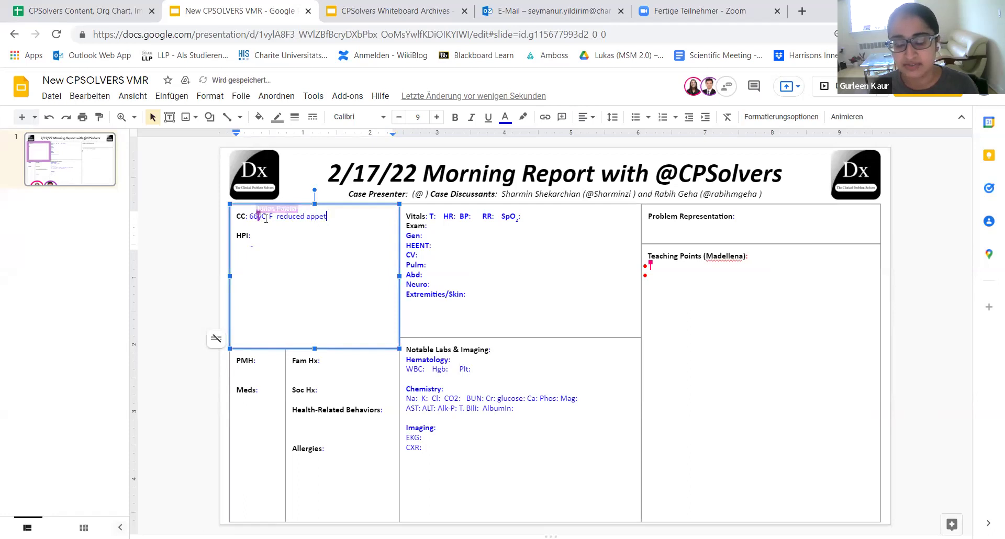
pyautogui.write('ite and un')
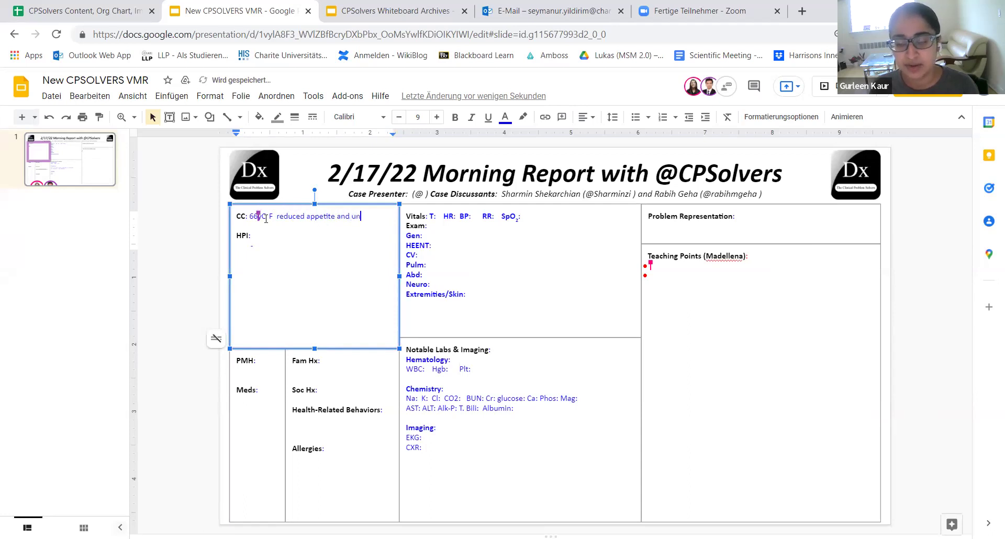
pyautogui.write('intentional we')
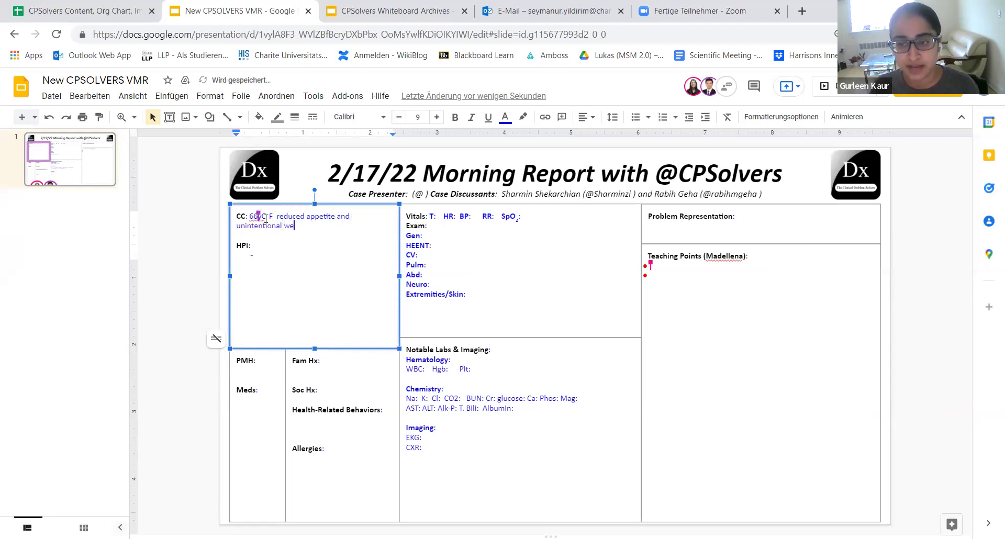
pyautogui.write('ight lo')
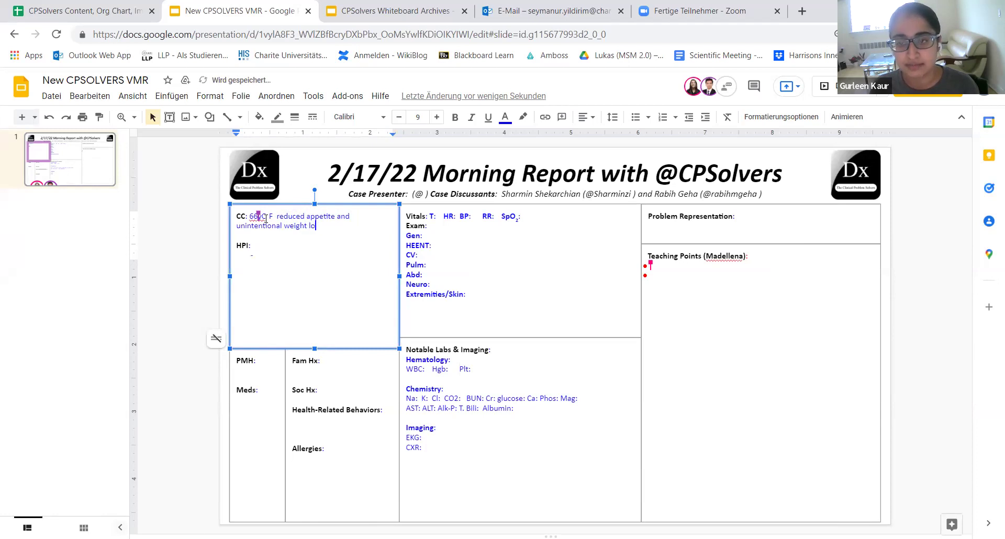
pyautogui.write('ss (10pt')
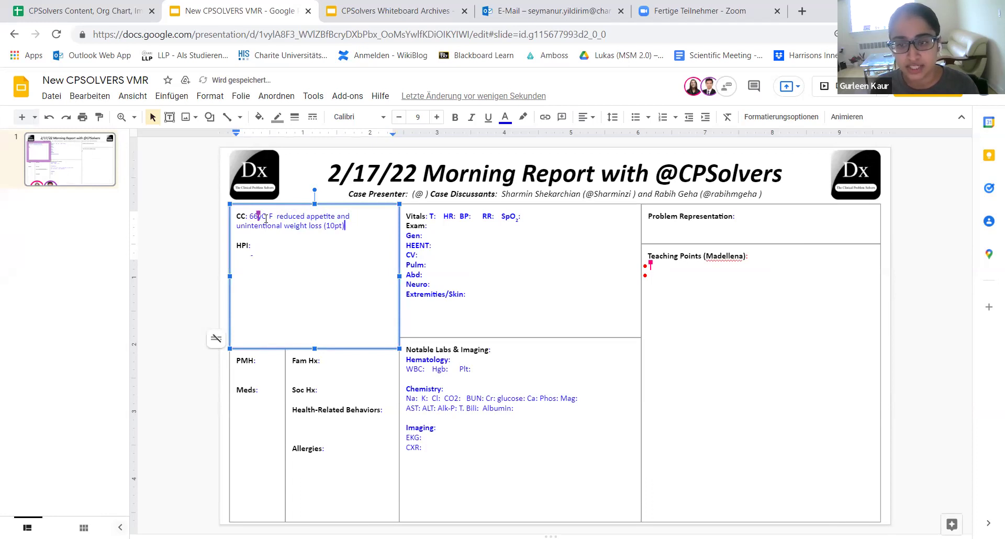
# Add HPI bullets 'Worsening depression,' and 'Anxiety'.
pyautogui.press('Down')
pyautogui.write('wore')
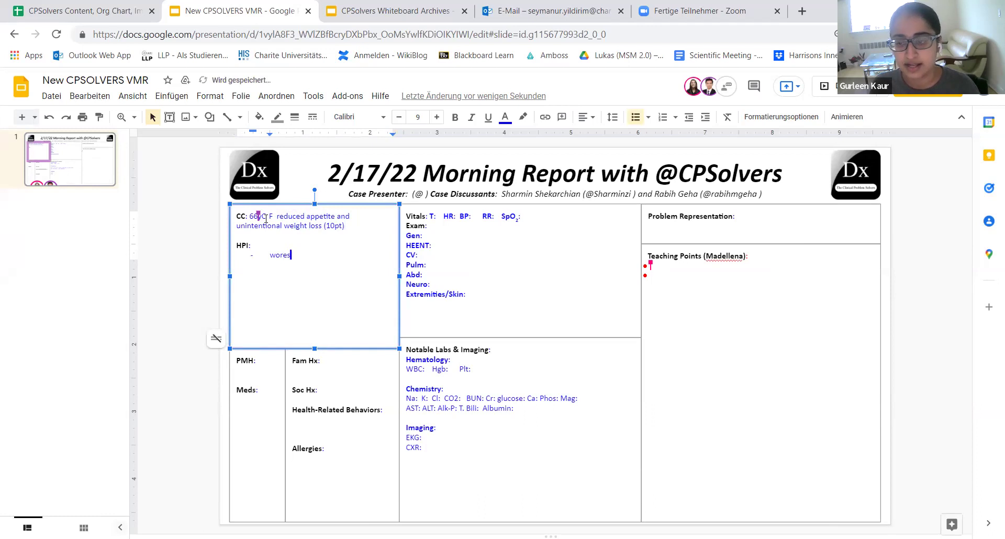
pyautogui.press('BackSpace')
pyautogui.write('sening depressio')
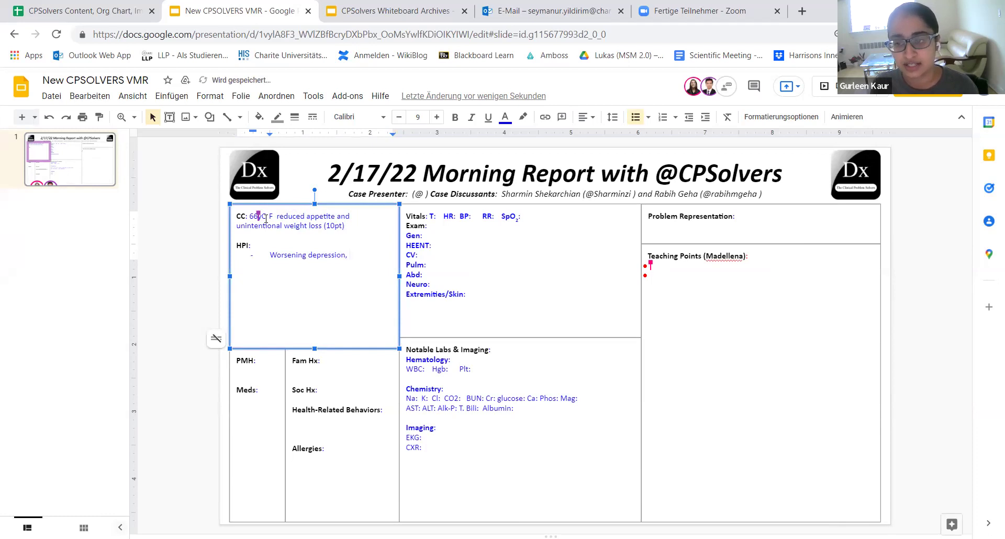
pyautogui.write('n,')
pyautogui.press('Return')
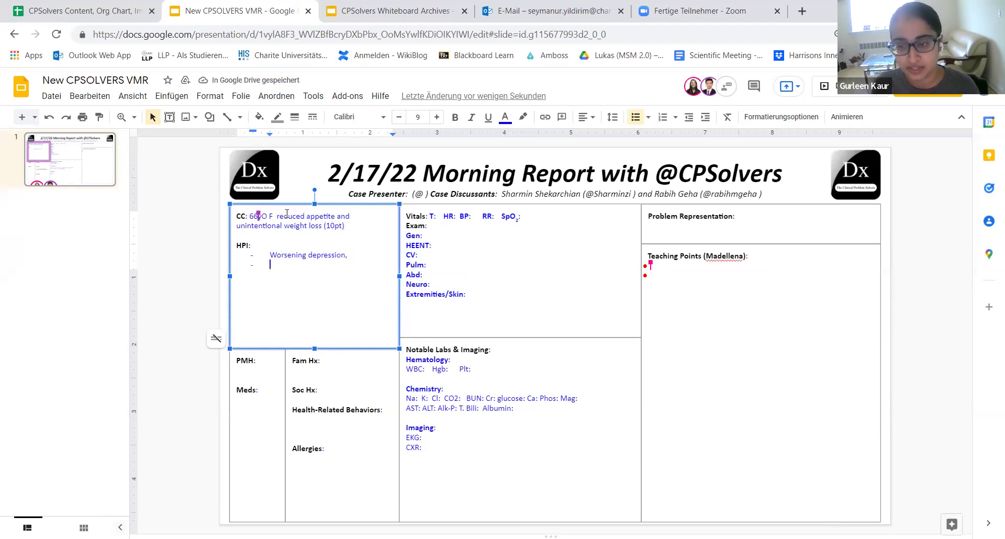
pyautogui.write('anxeit')
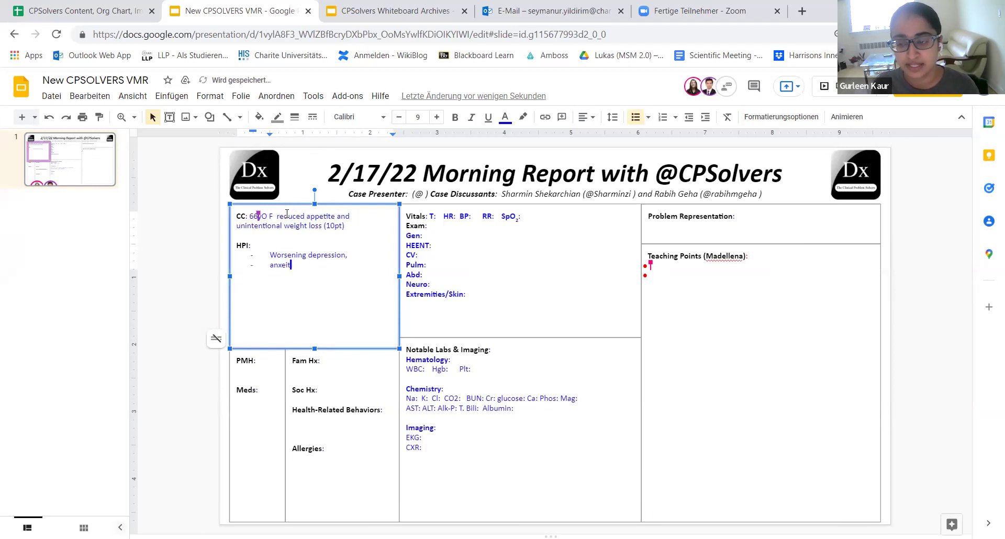
pyautogui.press('BackSpace')
pyautogui.press('BackSpace')
pyautogui.press('BackSpace')
pyautogui.write('iety')
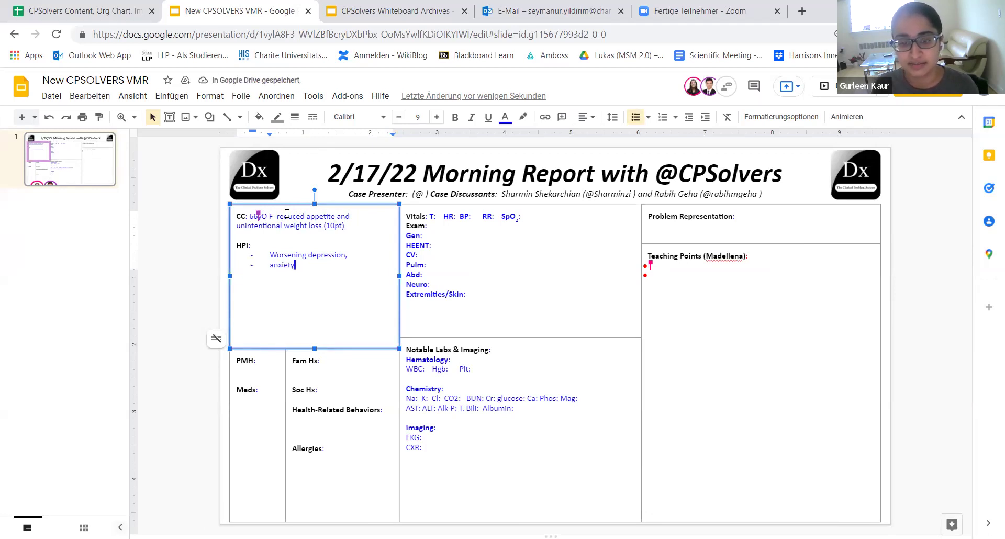
# Add a third HPI bullet '1 week of jaundice, few months of fatigue'.
pyautogui.press('Return')
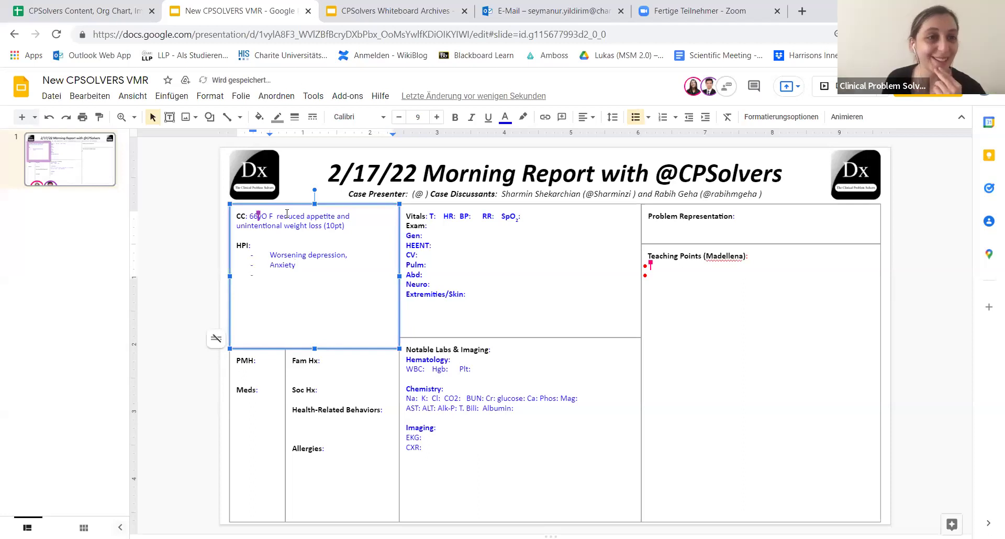
pyautogui.press('Up')
pyautogui.press('Up')
pyautogui.press('Up')
pyautogui.press('Up')
pyautogui.press('Up')
pyautogui.press('Down')
pyautogui.press('Down')
pyautogui.press('Down')
pyautogui.press('Down')
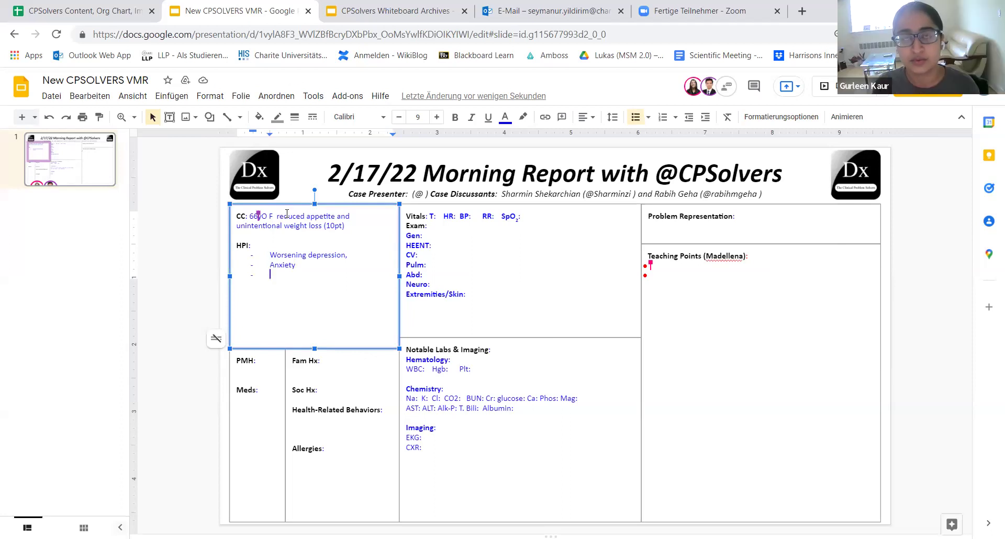
pyautogui.write('1 w')
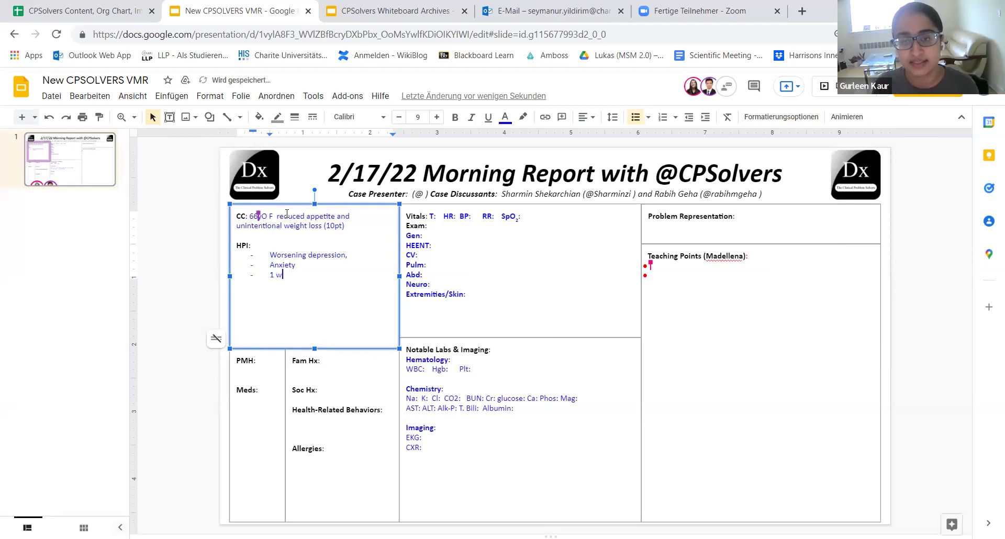
pyautogui.write('eek of jaundice')
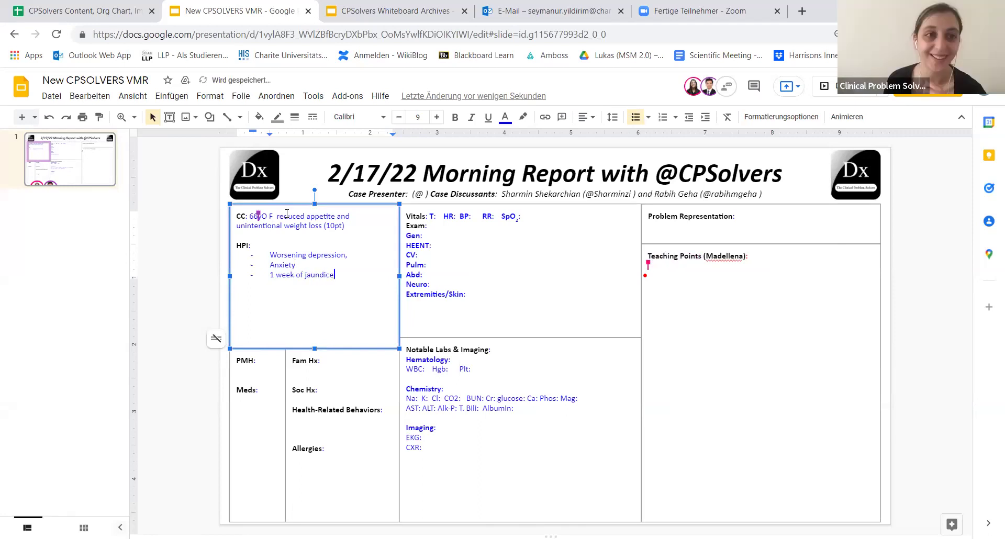
pyautogui.write(', f')
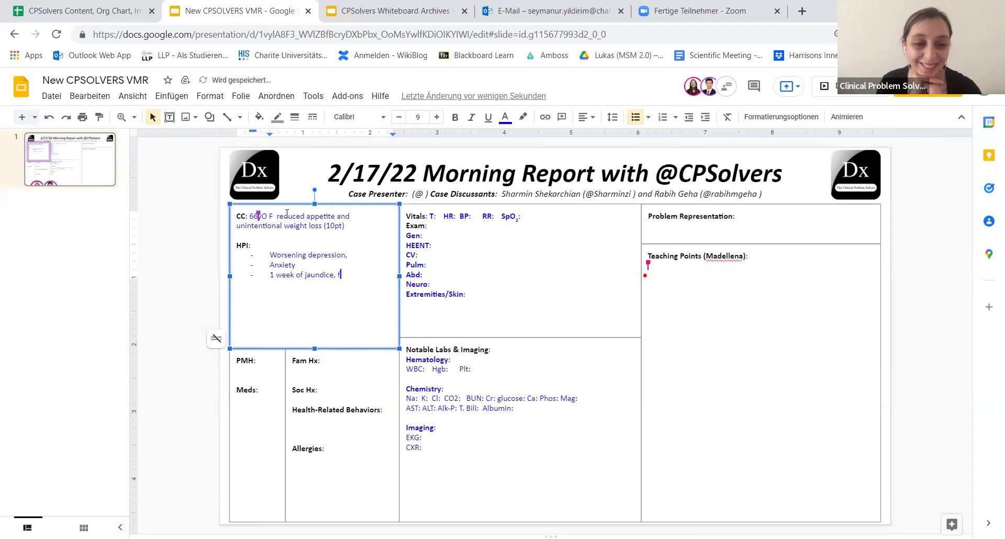
pyautogui.write('ew months of ')
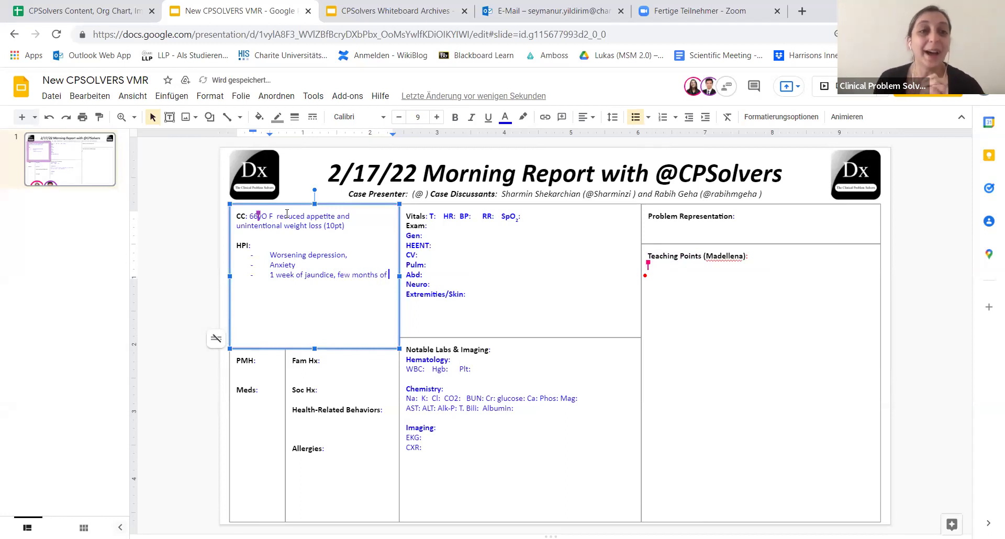
pyautogui.write('fatigue')
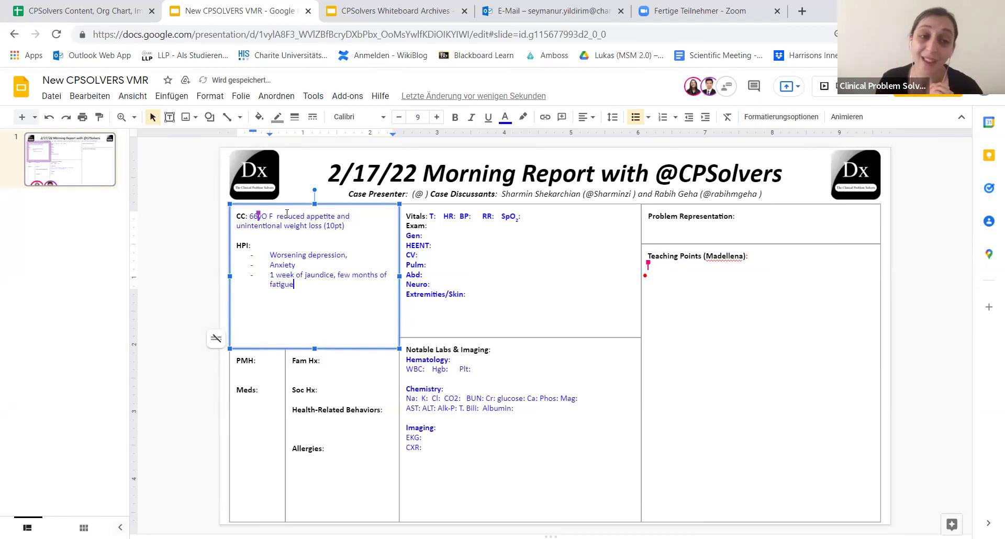
pyautogui.press('Up')
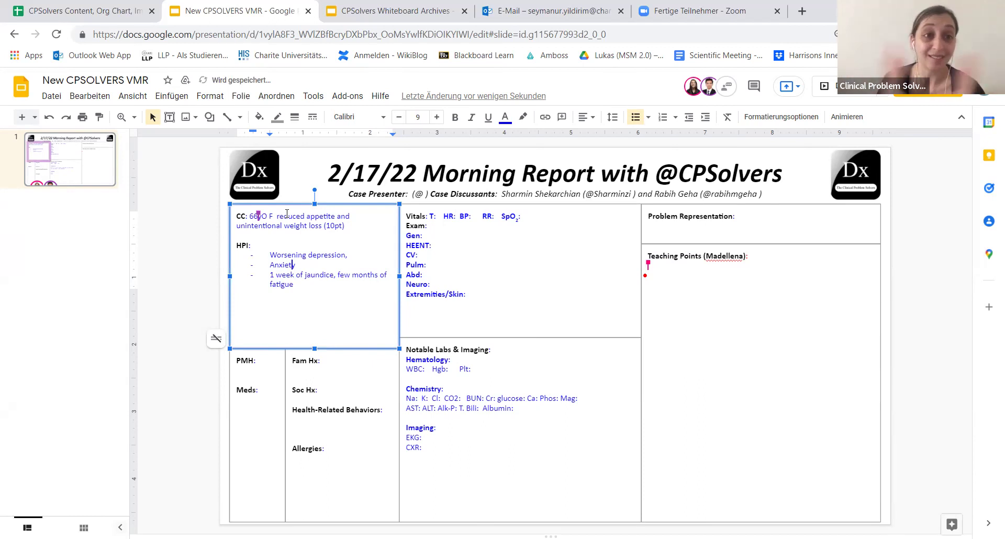
pyautogui.press('Down')
pyautogui.press('Down')
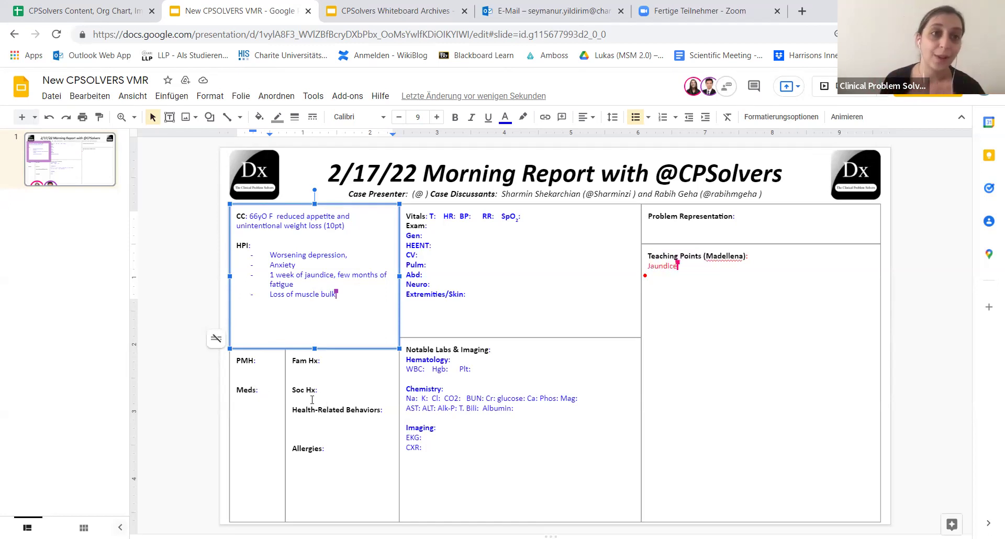
# Insert and then remove an empty bullet above Worsening depression, leaving HPI unchanged.
pyautogui.click(346, 255)
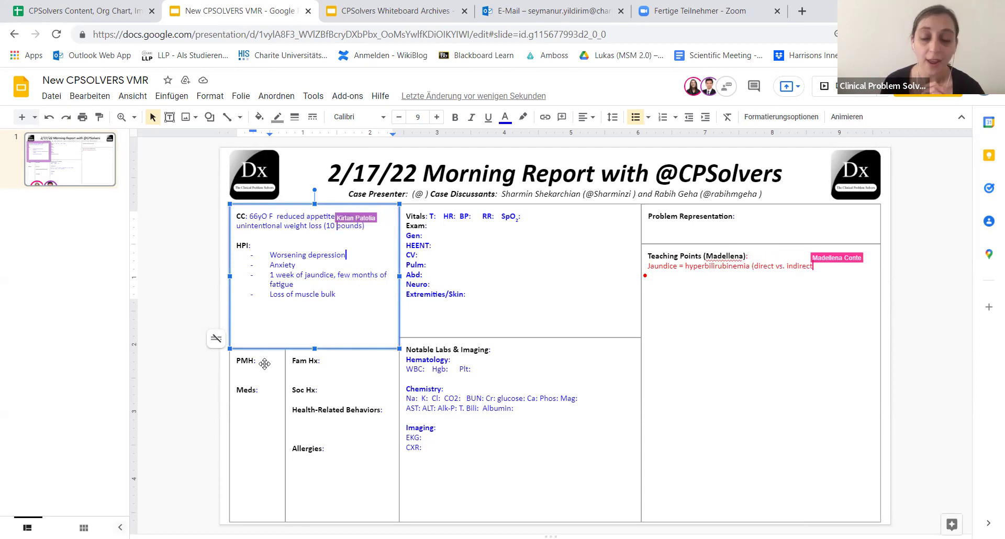
pyautogui.click(259, 361)
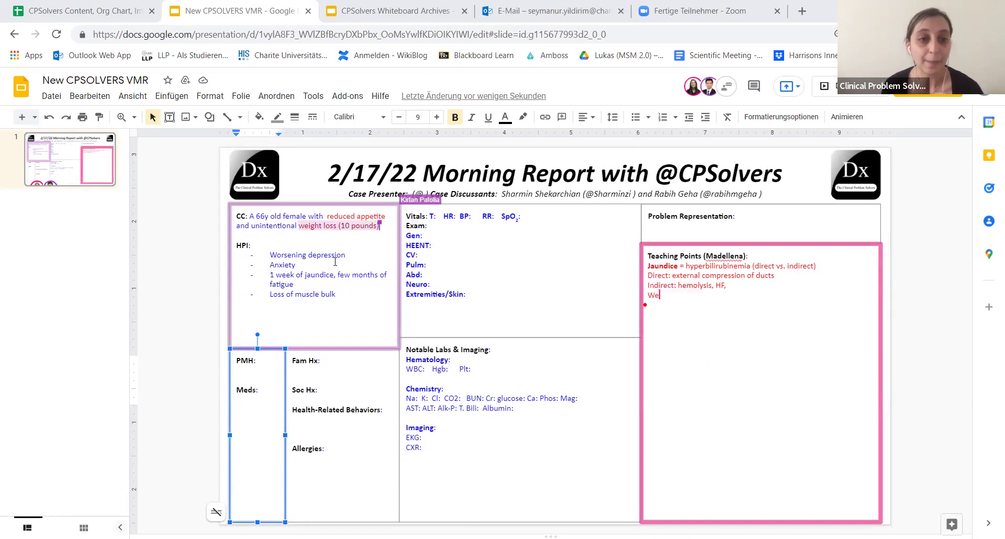
pyautogui.click(390, 216)
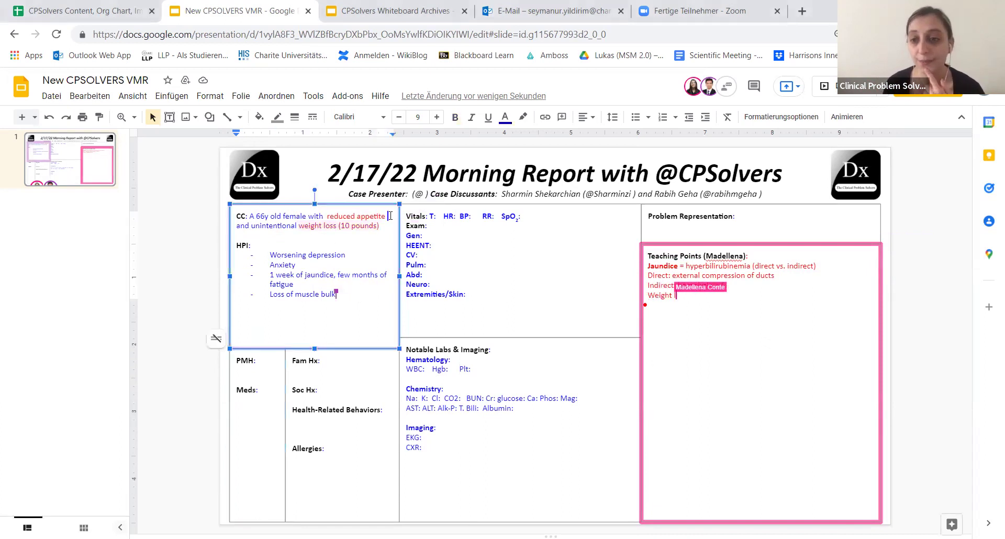
pyautogui.click(271, 255)
pyautogui.press('Return')
pyautogui.press('Up')
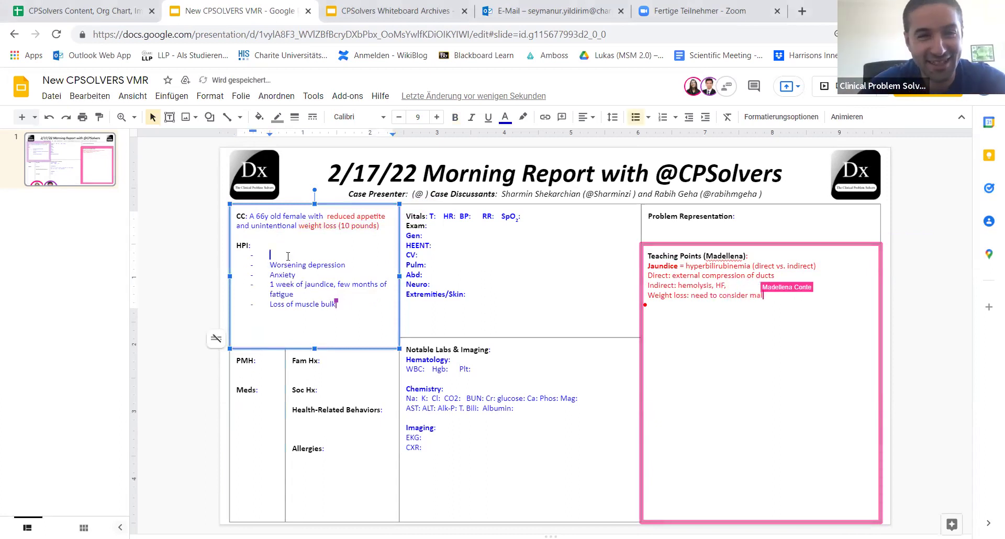
pyautogui.write('reduced')
pyautogui.press('BackSpace')
pyautogui.press('BackSpace')
pyautogui.press('BackSpace')
pyautogui.press('BackSpace')
pyautogui.press('BackSpace')
pyautogui.press('BackSpace')
pyautogui.press('BackSpace')
pyautogui.press('BackSpace')
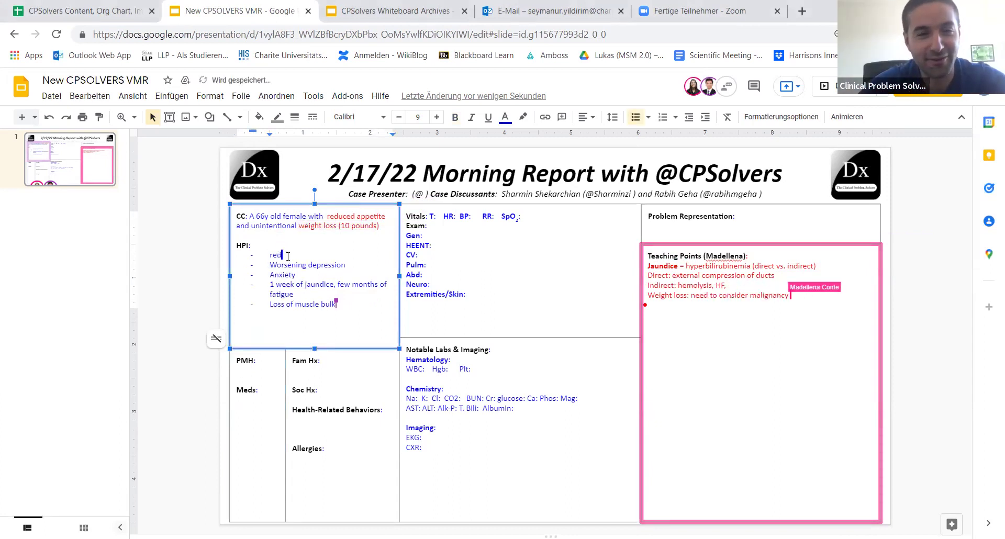
pyautogui.press('BackSpace')
pyautogui.press('BackSpace')
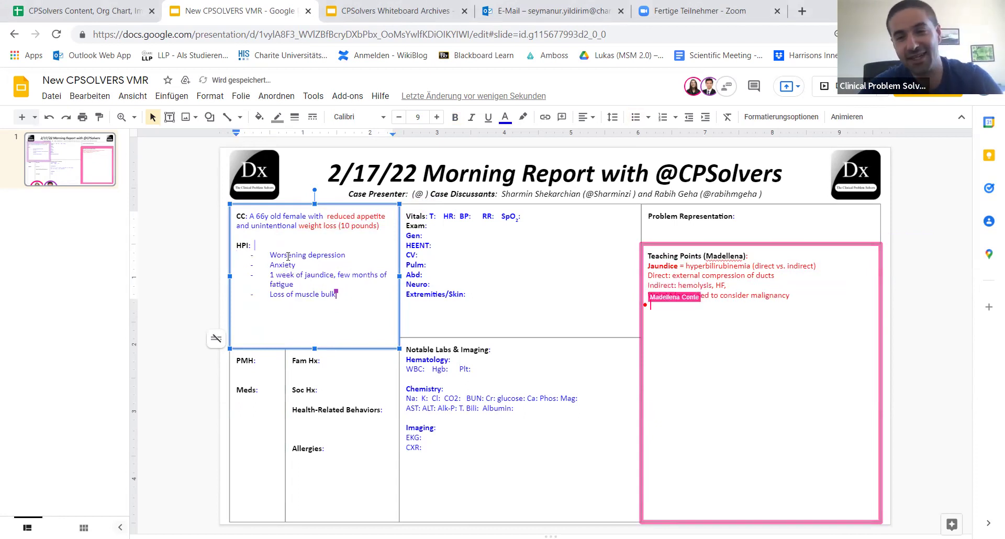
# Change the CC age to 62y and add 'for a few weeks' and 'and one week of jaundice'.
pyautogui.click(260, 216)
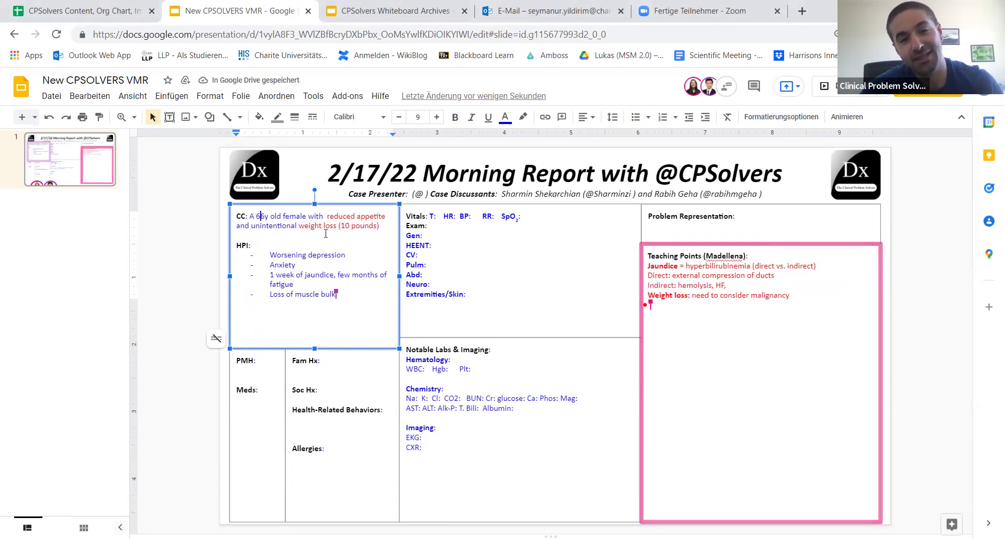
pyautogui.press('BackSpace')
pyautogui.write('2')
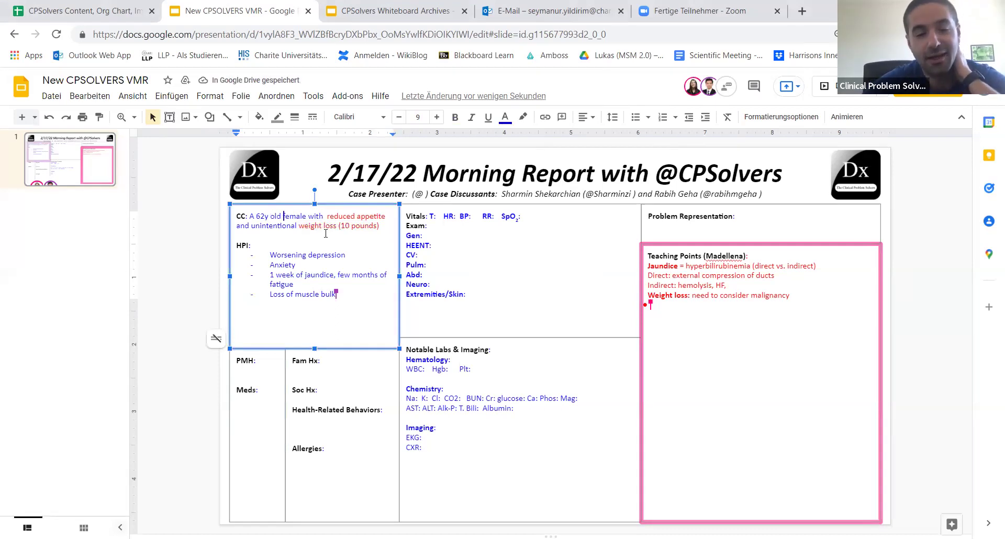
pyautogui.press('Right')
pyautogui.press('Right')
pyautogui.press('Right')
pyautogui.press('Right')
pyautogui.press('Right')
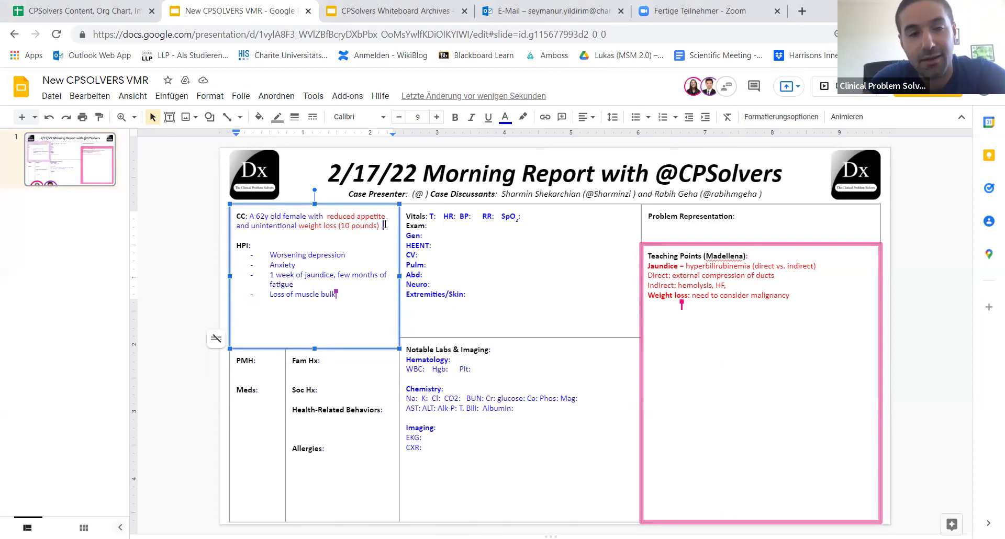
pyautogui.write('and ')
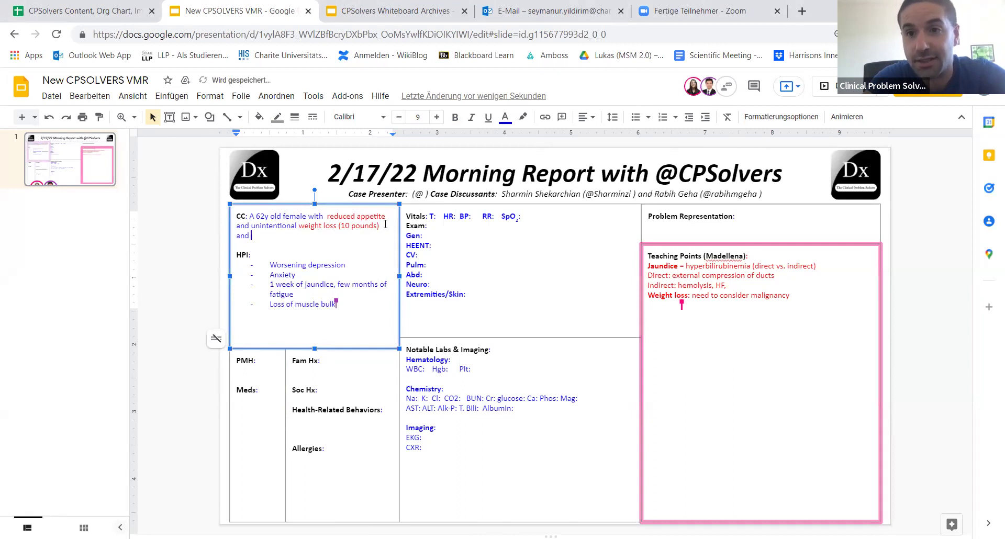
pyautogui.write('one week of jaundice')
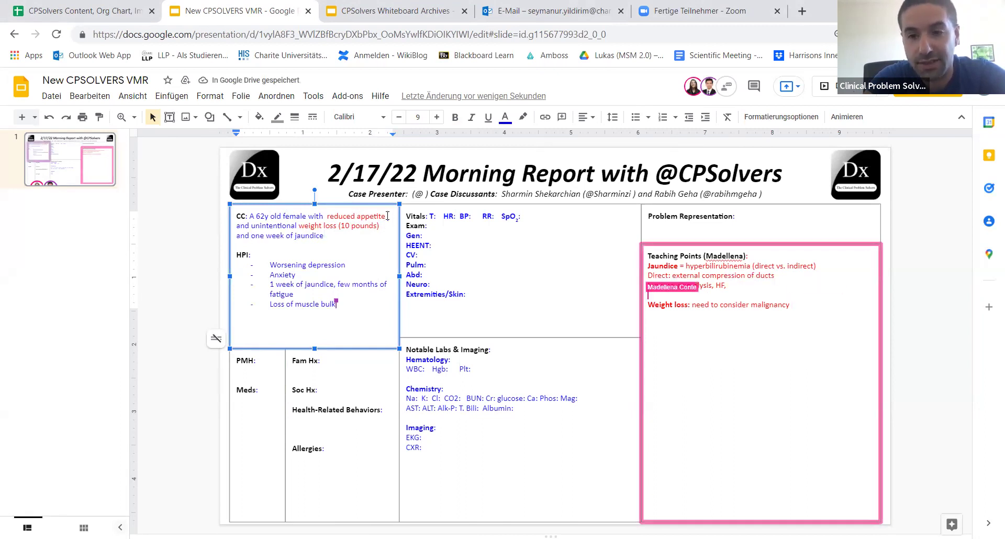
pyautogui.write('for a few')
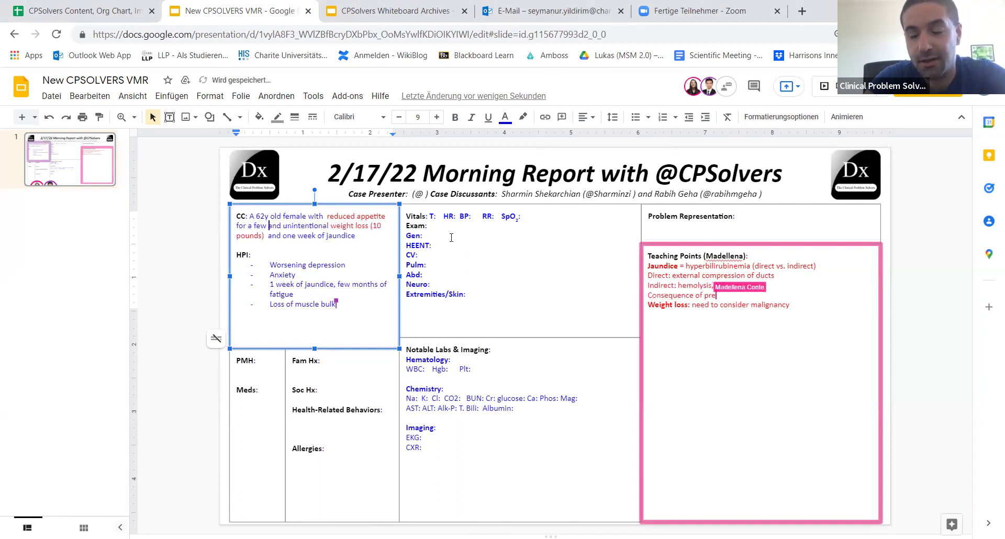
pyautogui.write(' weeks')
# Start the HPI with '4 months ago. decreased appetite'.
pyautogui.press('Down')
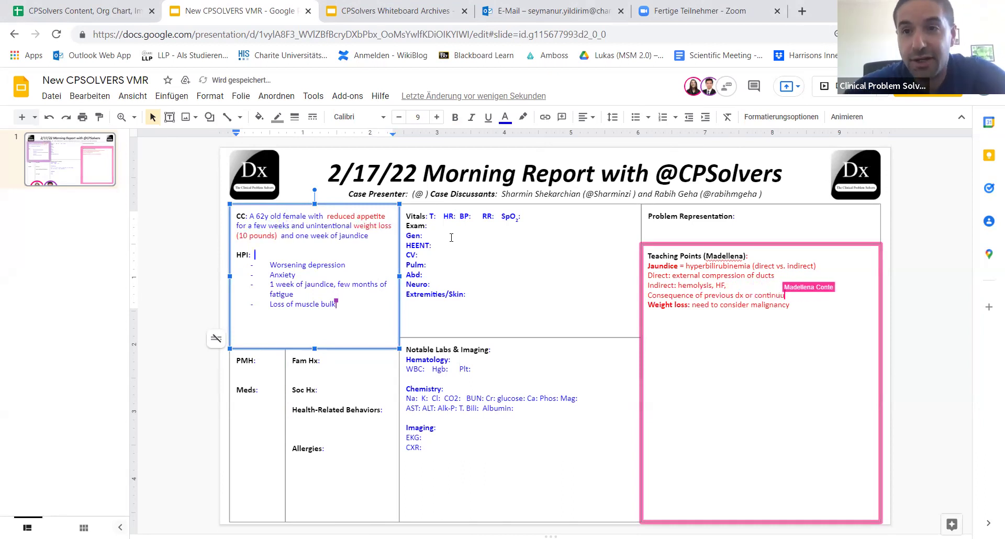
pyautogui.press('Down')
pyautogui.press('Down')
pyautogui.press('Down')
pyautogui.press('Down')
pyautogui.press('Down')
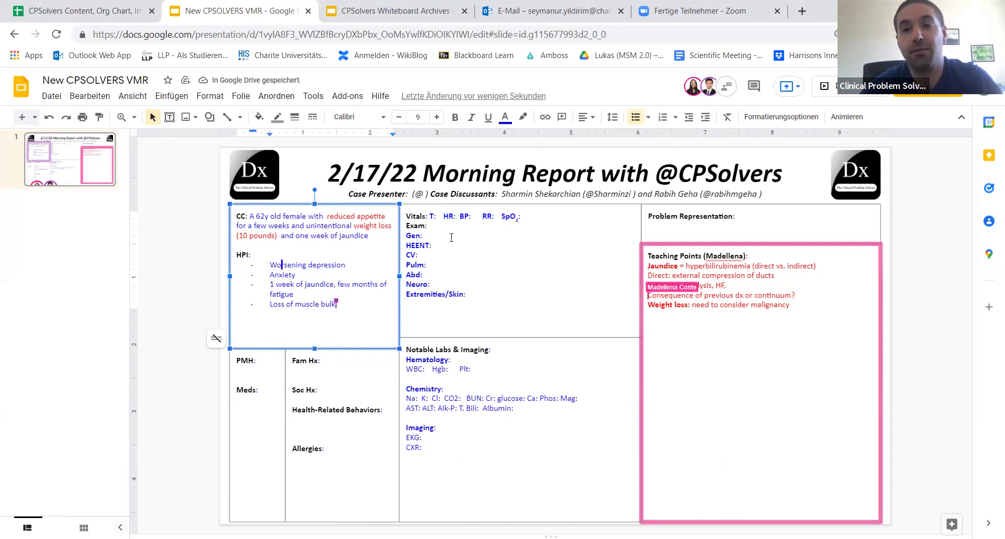
pyautogui.press('Home')
pyautogui.press('Up')
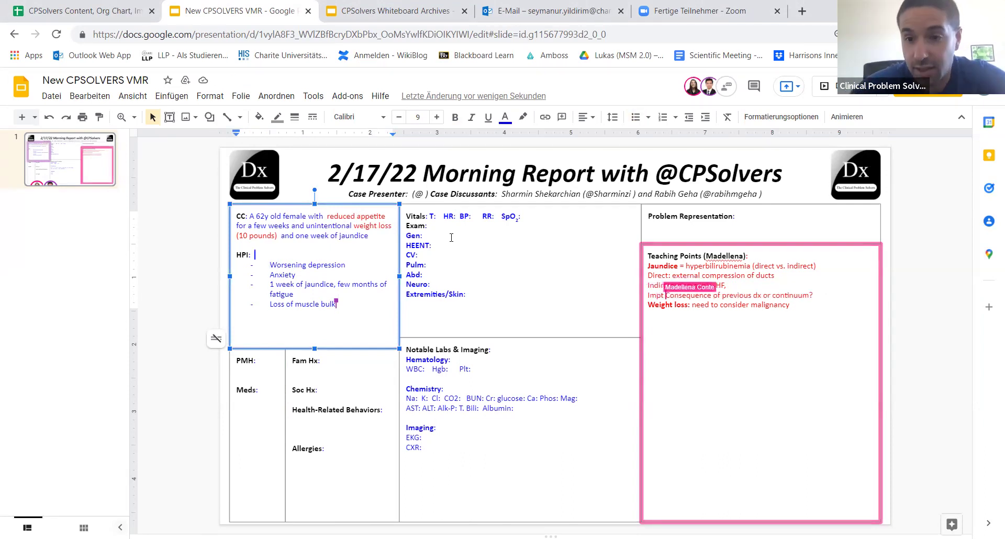
pyautogui.write('4 months ago')
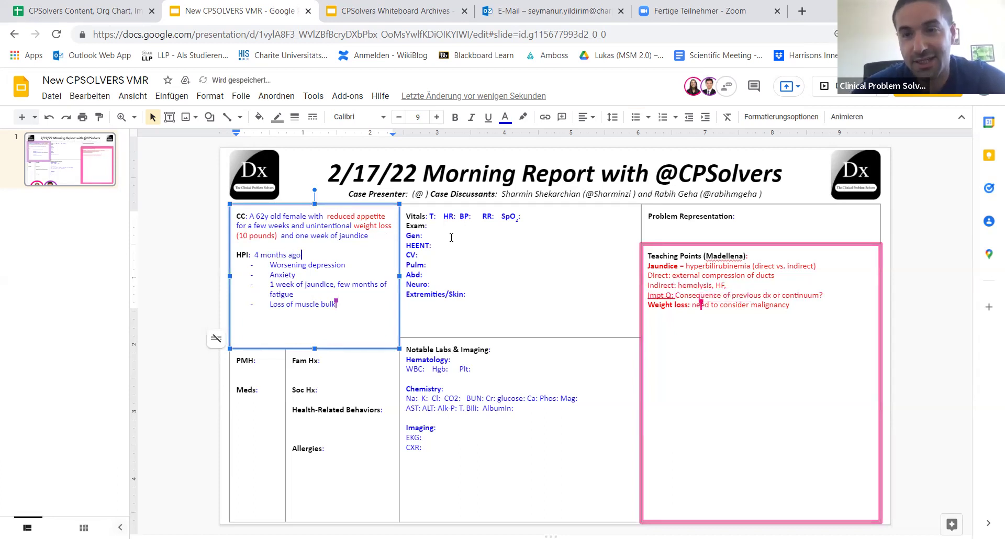
pyautogui.write('.')
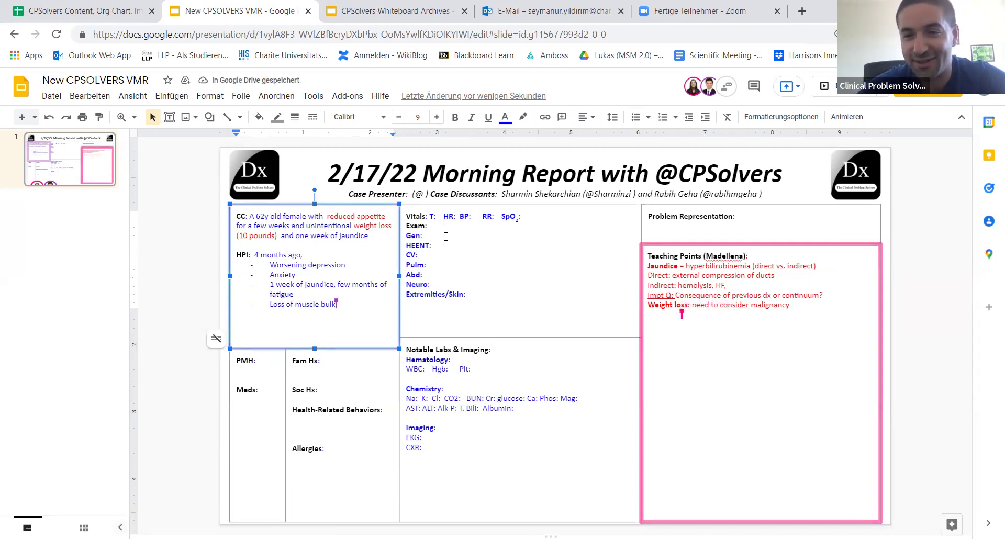
pyautogui.write(' decreased')
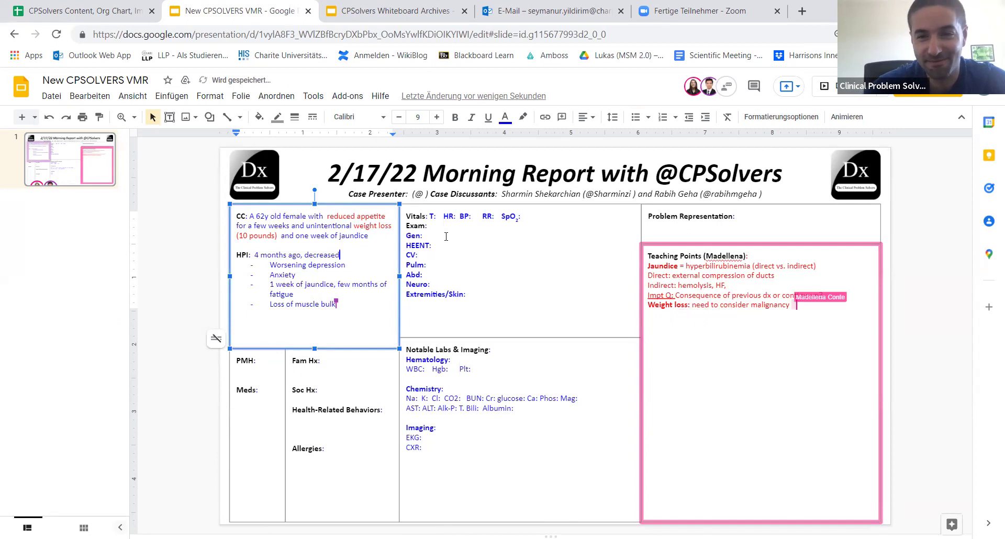
pyautogui.write(' appetite')
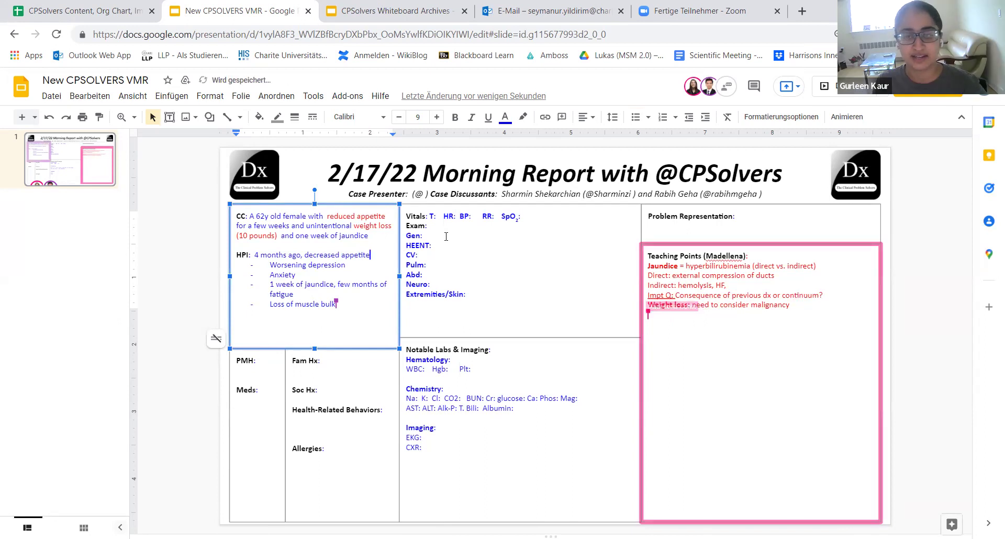
# Enter 'HTN, depression, anxiety' as the past medical history.
pyautogui.click(254, 362)
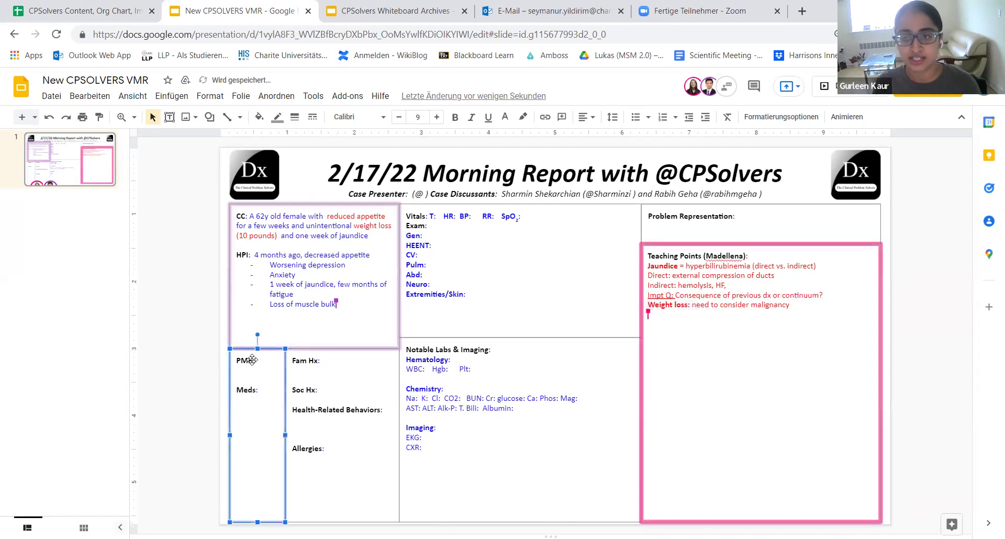
pyautogui.click(256, 361)
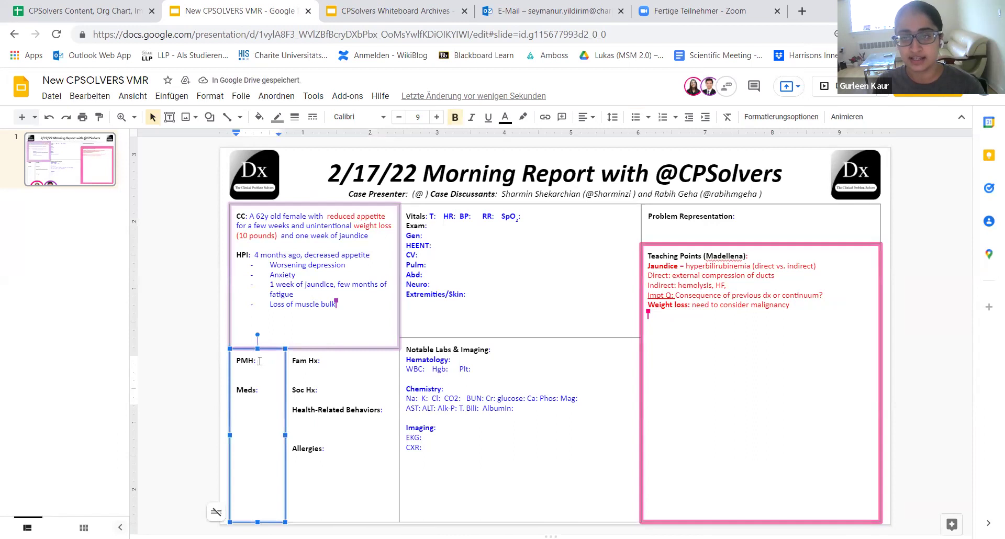
pyautogui.write('HTN, dperes')
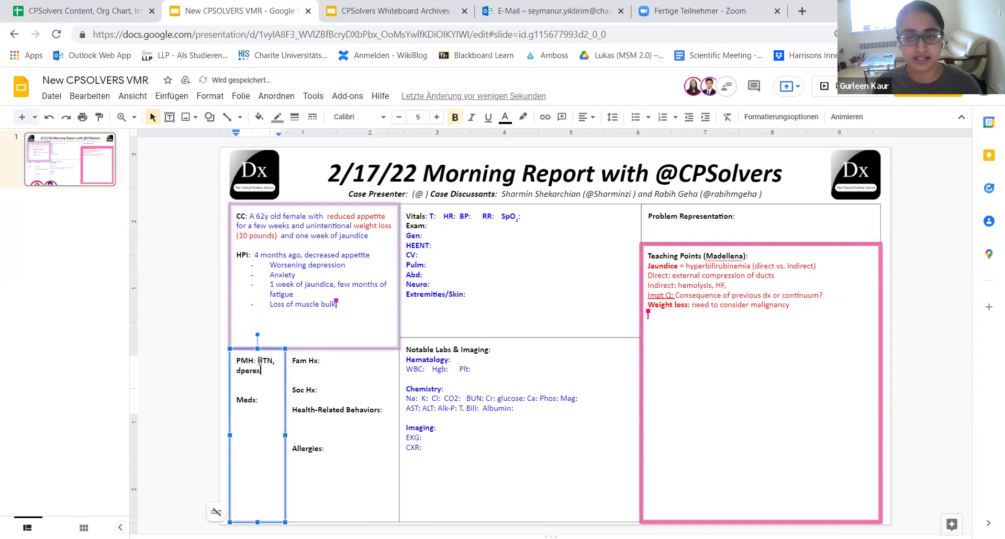
pyautogui.press('BackSpace')
pyautogui.press('BackSpace')
pyautogui.press('BackSpace')
pyautogui.press('BackSpace')
pyautogui.press('BackSpace')
pyautogui.write('epression')
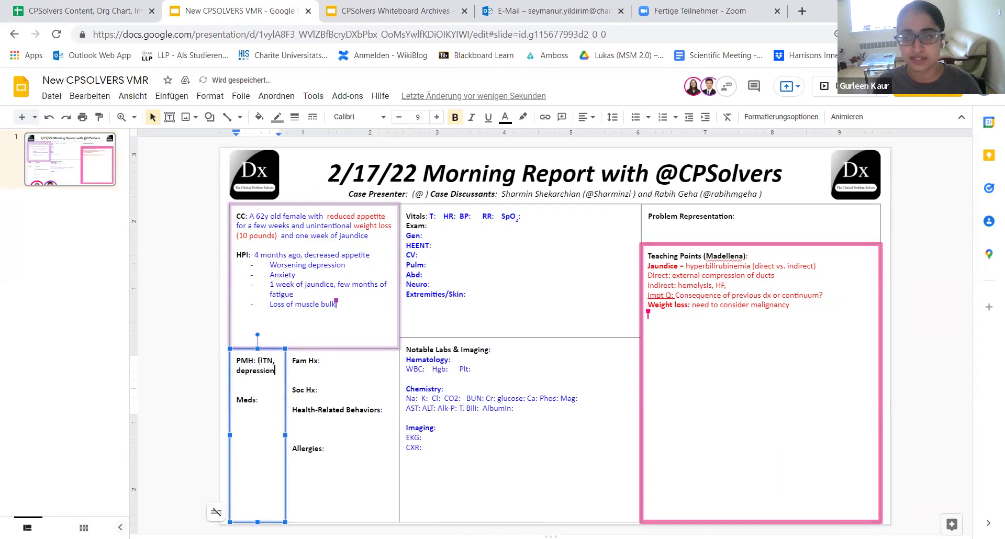
pyautogui.write(', anxiety')
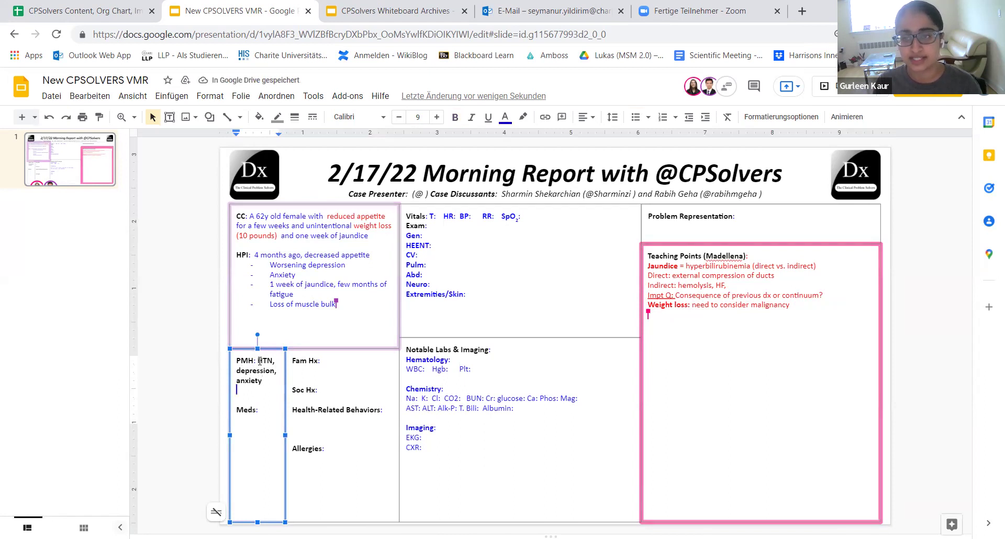
# List Metoprolol and Clonazepam on separate lines under Meds.
pyautogui.press('Down')
pyautogui.write('Metoprolol')
pyautogui.press('Return')
pyautogui.write('Clonae')
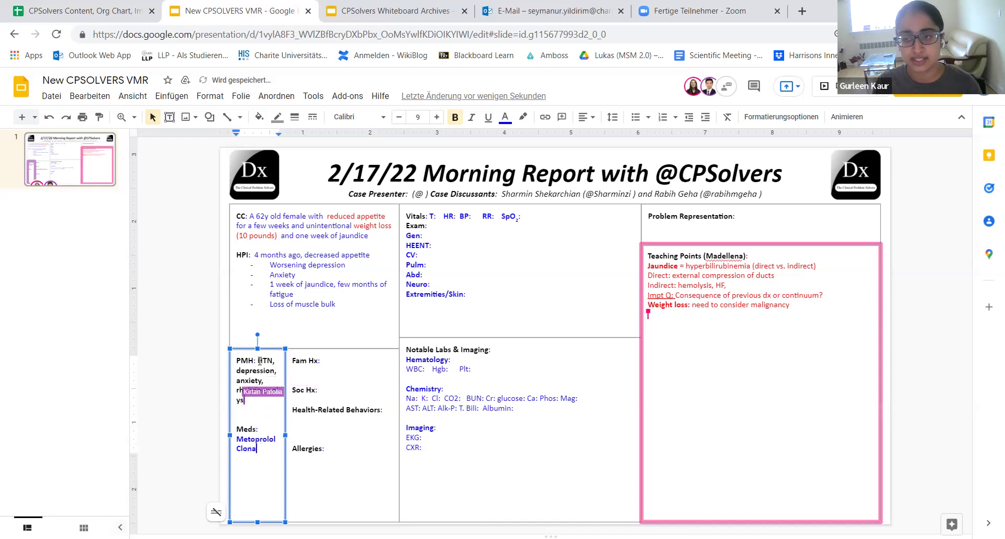
pyautogui.write('zepam')
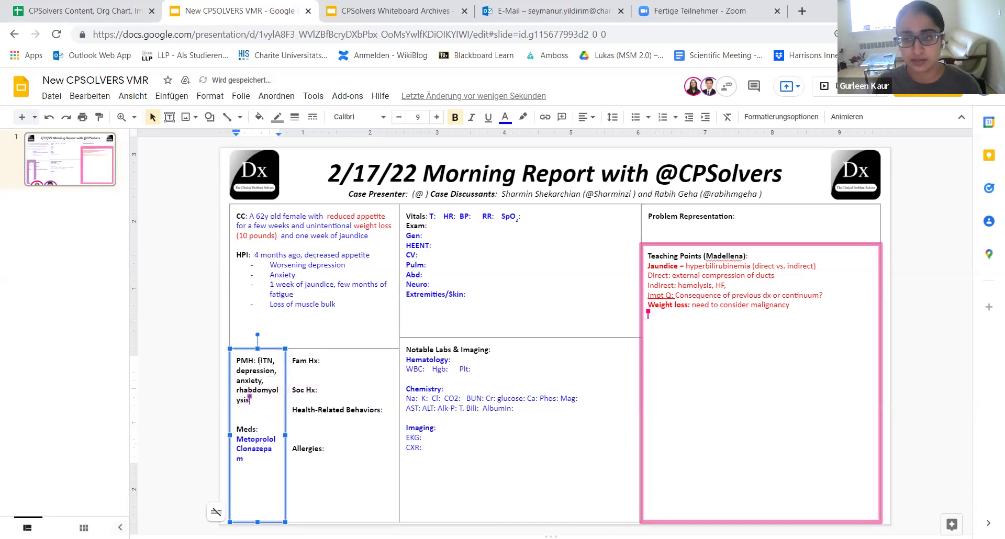
pyautogui.press('Return')
pyautogui.press('BackSpace')
# Enter Soc Hx 'no illicit drugs' and Fam Hx 'No malignancies, no other relevant'.
pyautogui.click(322, 395)
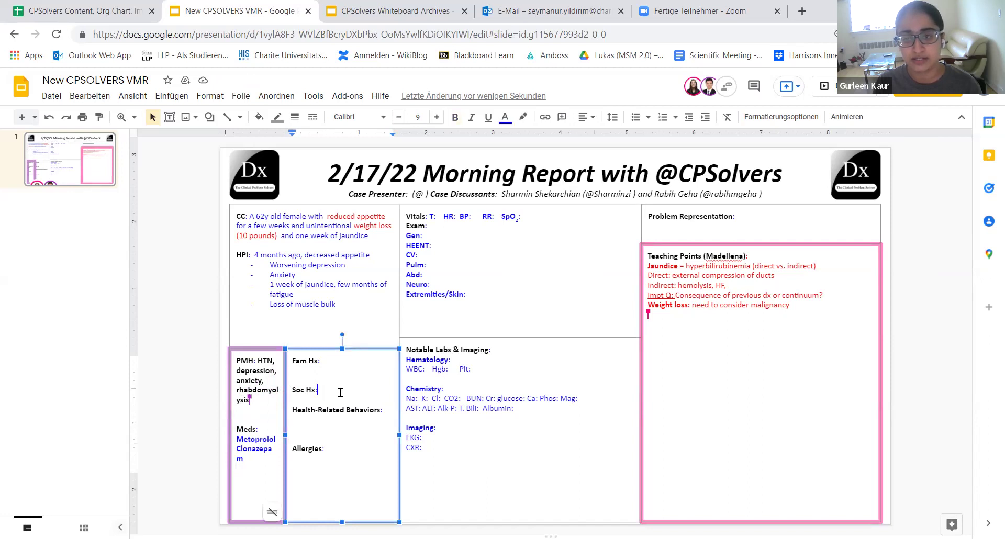
pyautogui.write('no illicit dro')
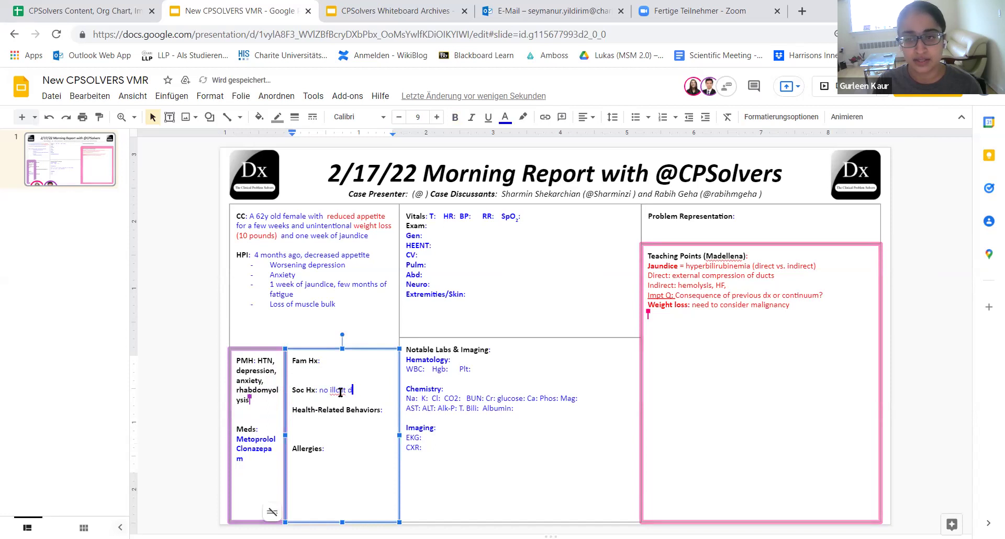
pyautogui.write('gs')
pyautogui.press('Up')
pyautogui.press('Up')
pyautogui.write('No malignancies, no other relevant')
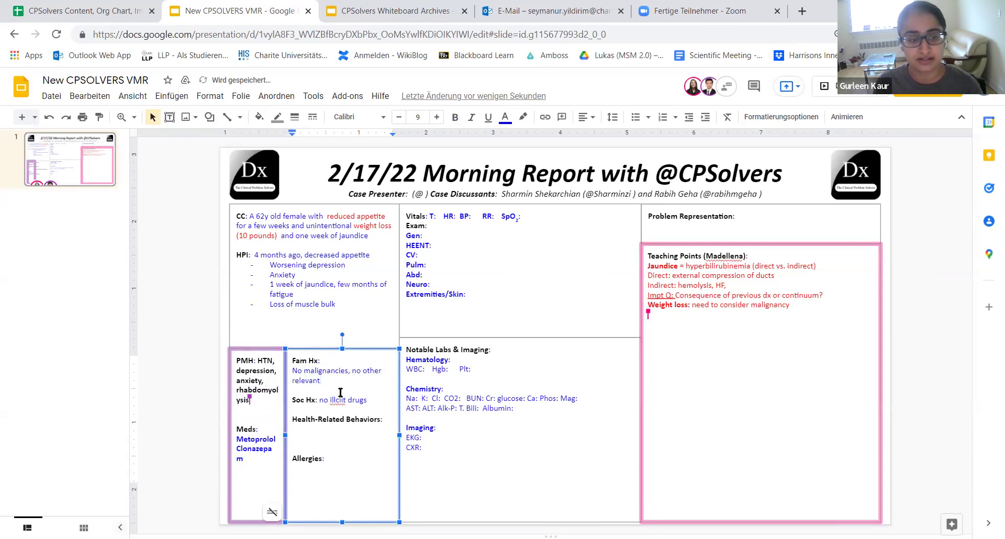
# Fill the vitals with BP 103/64, afebrile temperature and BMI 19.
pyautogui.click(322, 434)
pyautogui.hotkey('ctrl', 'b')
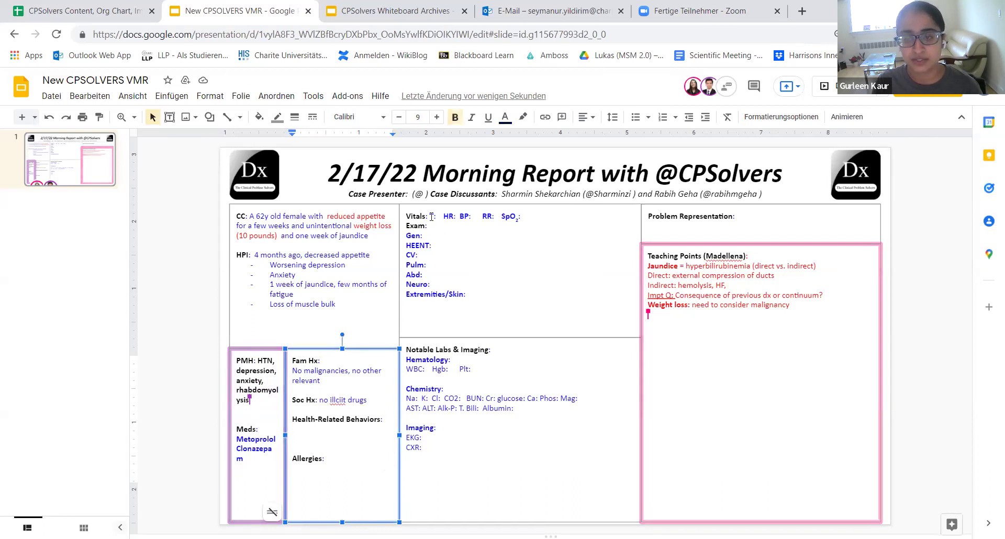
pyautogui.click(458, 214)
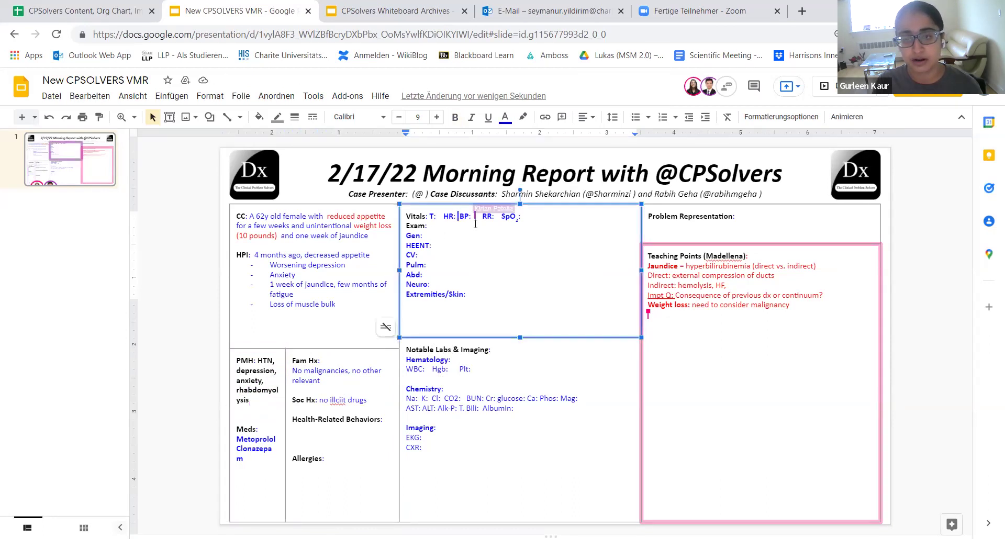
pyautogui.write('103/64')
pyautogui.press('Right')
pyautogui.press('Right')
pyautogui.press('Right')
pyautogui.press('Right')
pyautogui.press('Left')
pyautogui.press('Left')
pyautogui.press('Left')
pyautogui.press('Left')
pyautogui.press('Left')
pyautogui.press('Left')
pyautogui.press('Left')
pyautogui.press('Left')
pyautogui.press('Left')
pyautogui.press('Left')
pyautogui.press('Left')
pyautogui.press('Left')
pyautogui.press('Left')
pyautogui.press('Left')
pyautogui.press('Left')
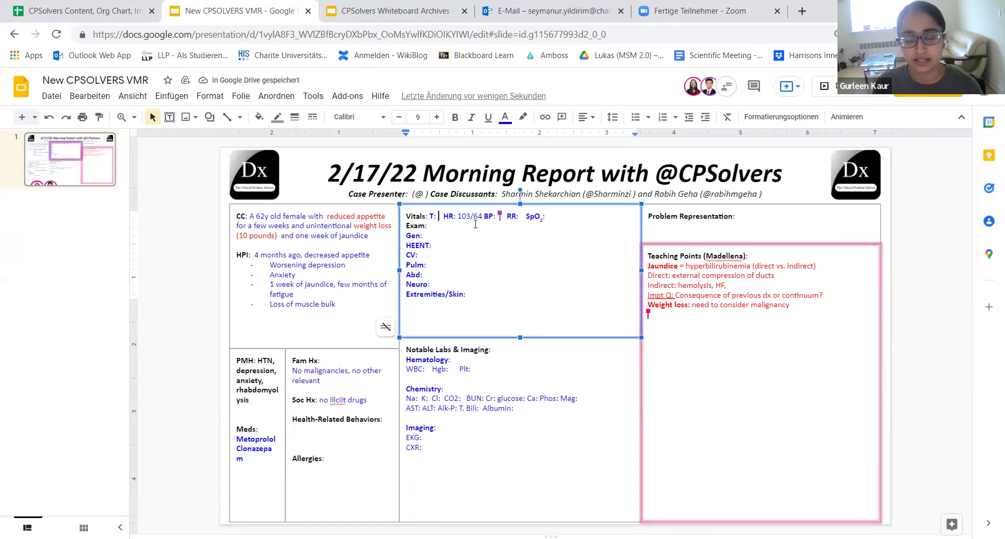
pyautogui.write('afebrile')
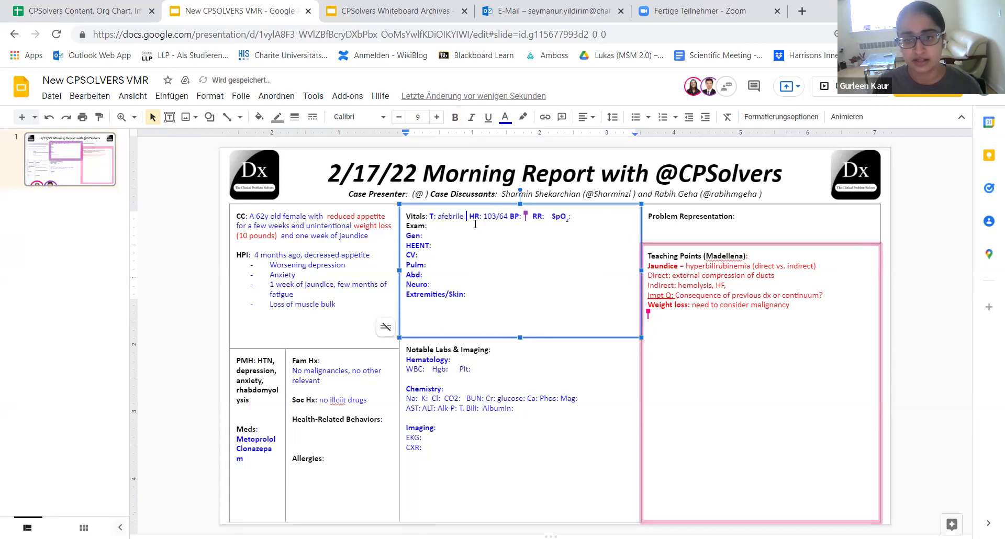
pyautogui.press('Right')
pyautogui.press('Right')
pyautogui.press('Right')
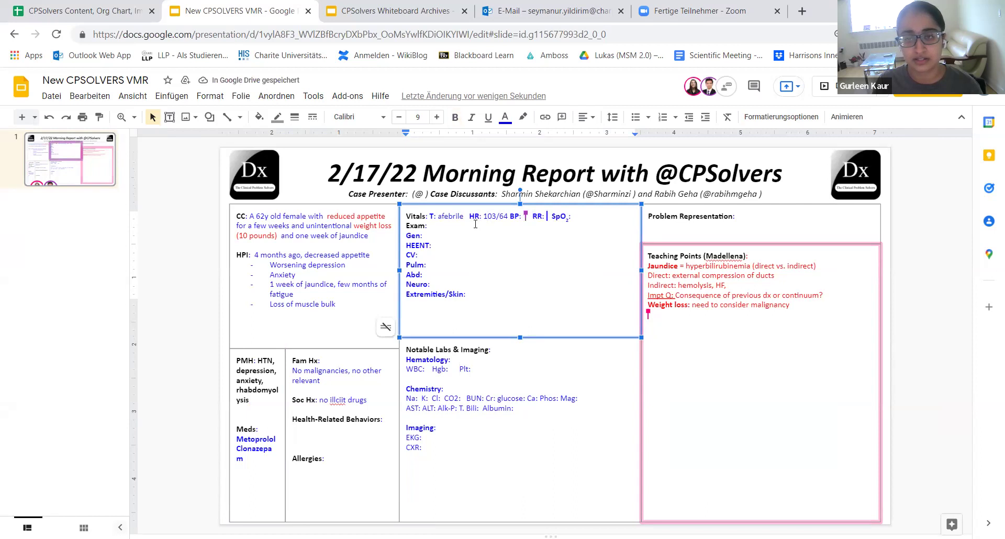
pyautogui.press('Right')
pyautogui.press('Right')
pyautogui.press('Right')
pyautogui.press('Right')
pyautogui.press('Right')
pyautogui.press('Right')
pyautogui.press('Right')
pyautogui.press('Right')
pyautogui.press('Right')
pyautogui.press('Right')
pyautogui.press('Right')
pyautogui.press('Right')
pyautogui.press('Right')
pyautogui.press('Right')
pyautogui.press('Right')
pyautogui.press('Right')
pyautogui.press('Right')
pyautogui.press('End')
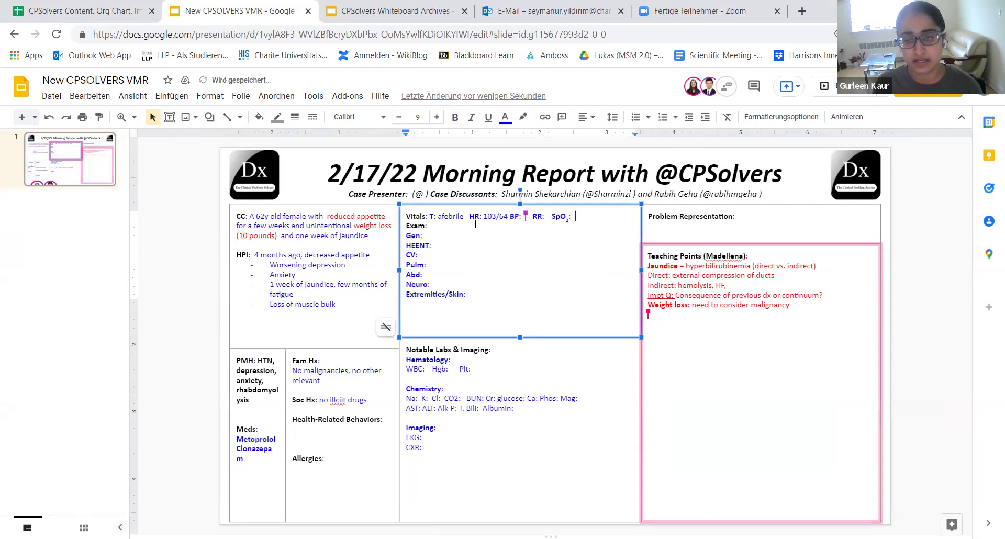
pyautogui.write('BMI 19')
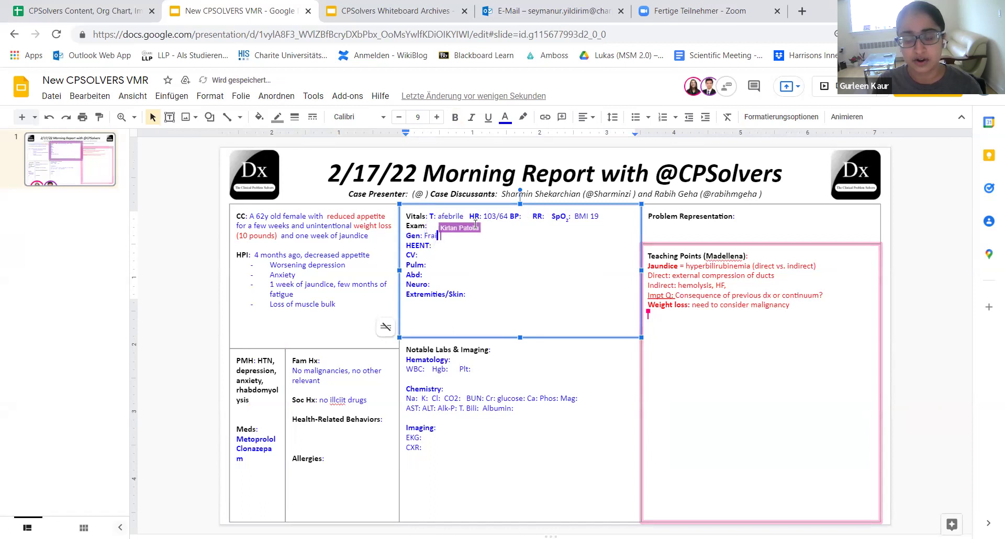
# Add Abd 'soft non-tender, no organomegaly', Neuro 'no asterixis' and Skin 'no edema'.
pyautogui.click(430, 224)
pyautogui.write('kaches')
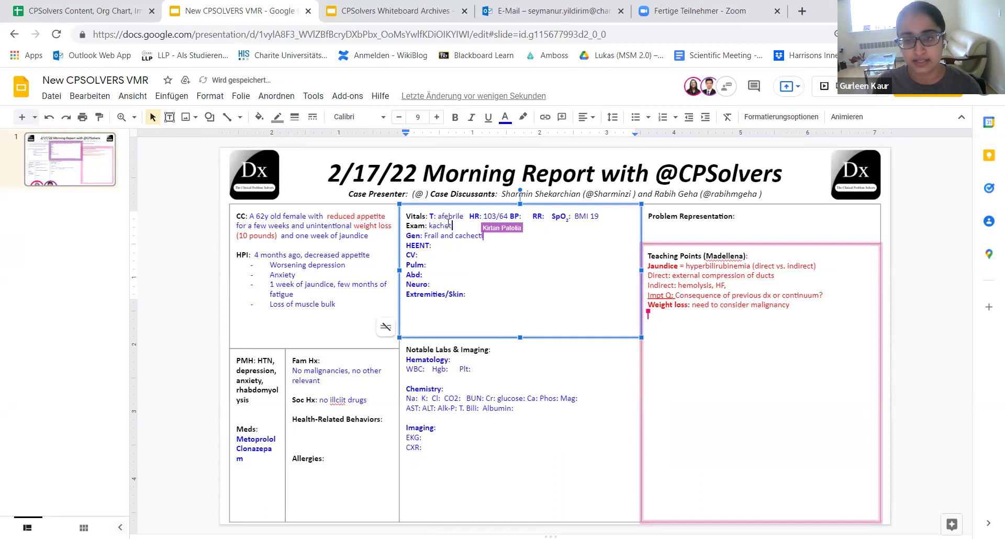
pyautogui.press('BackSpace')
pyautogui.press('BackSpace')
pyautogui.press('BackSpace')
pyautogui.click(439, 275)
pyautogui.write('soft non-')
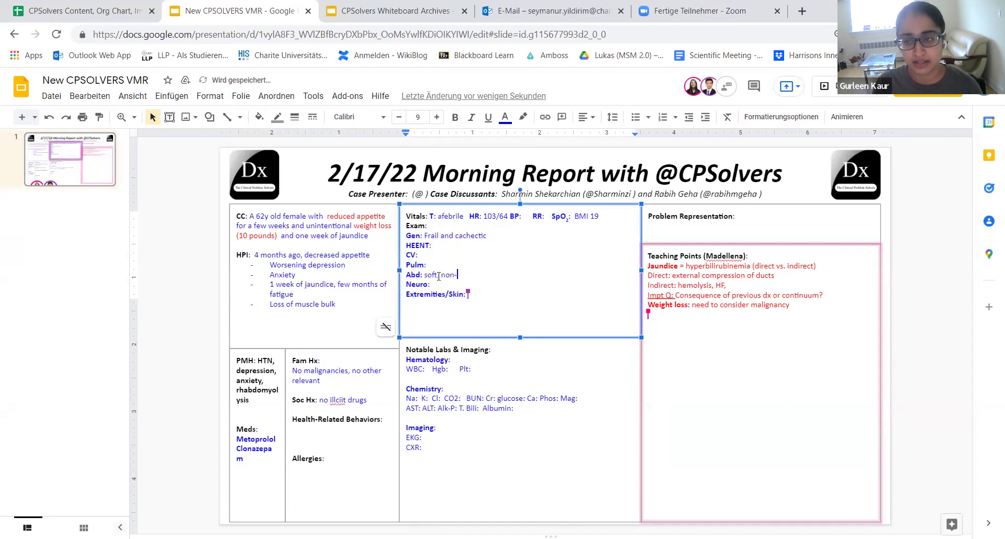
pyautogui.write('tender, no organomega')
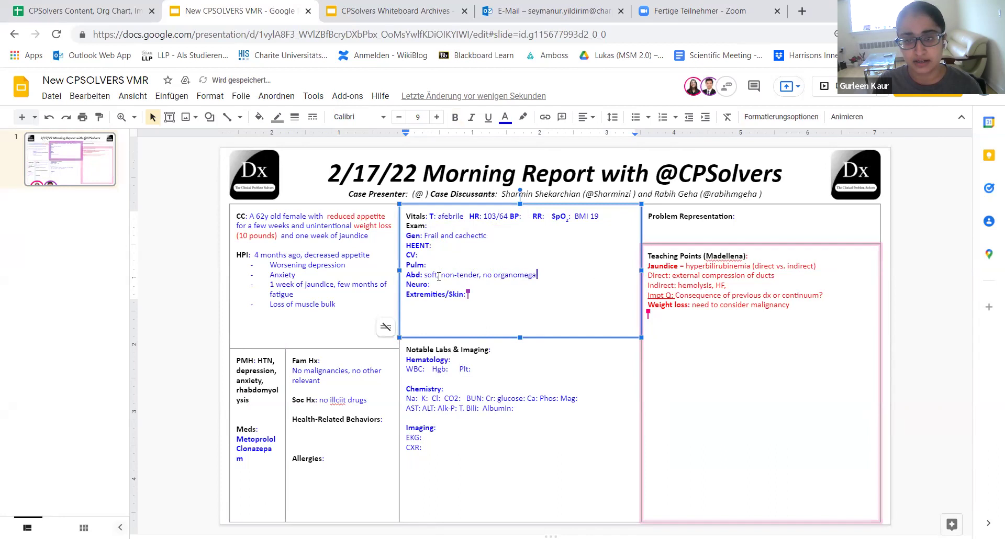
pyautogui.write('ly')
pyautogui.press('Down')
pyautogui.press('Down')
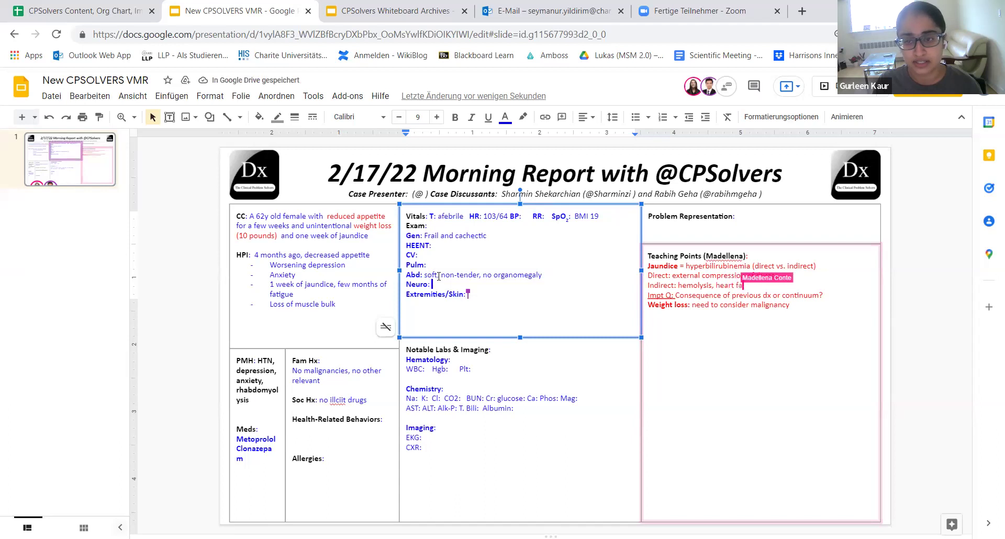
pyautogui.write('no a')
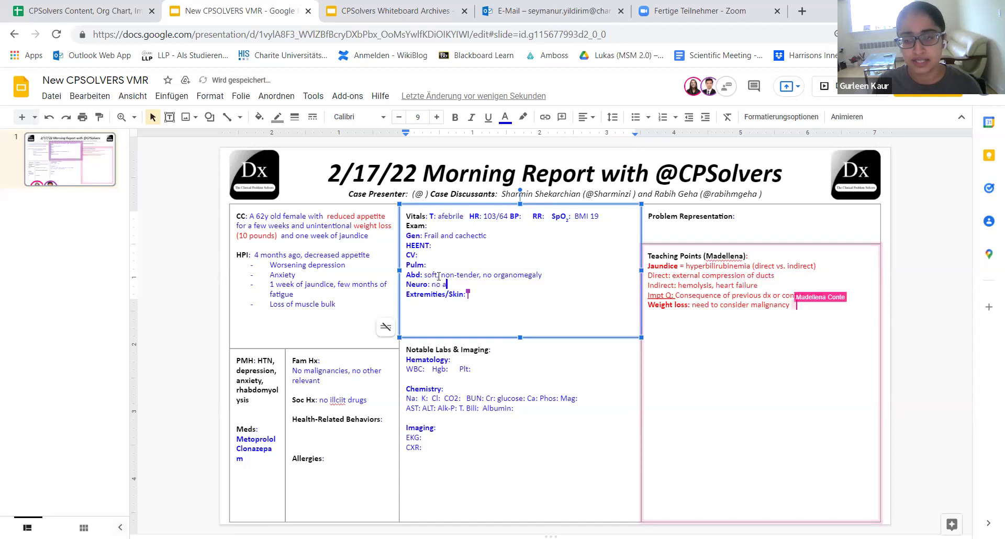
pyautogui.write('sterixi')
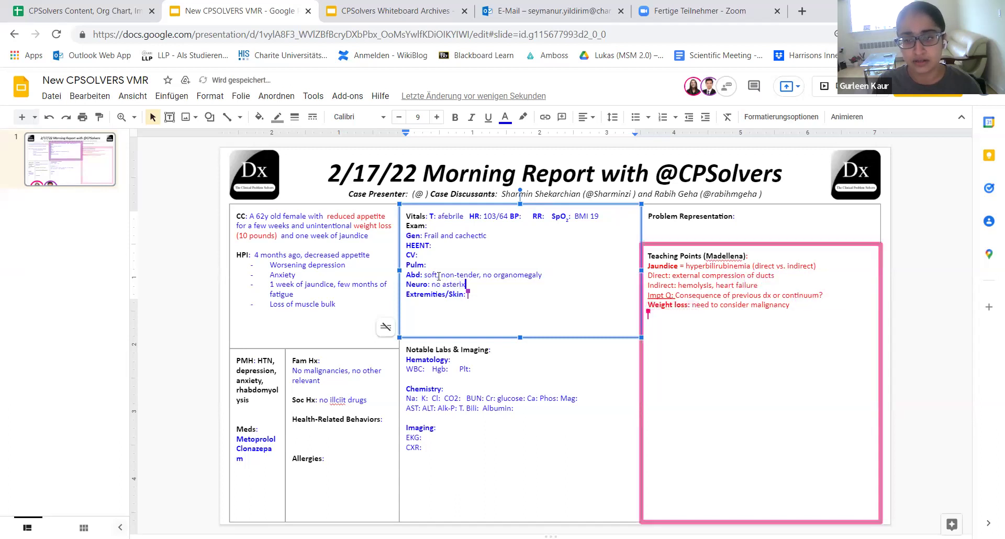
pyautogui.press('Up')
pyautogui.press('Up')
pyautogui.write('n')
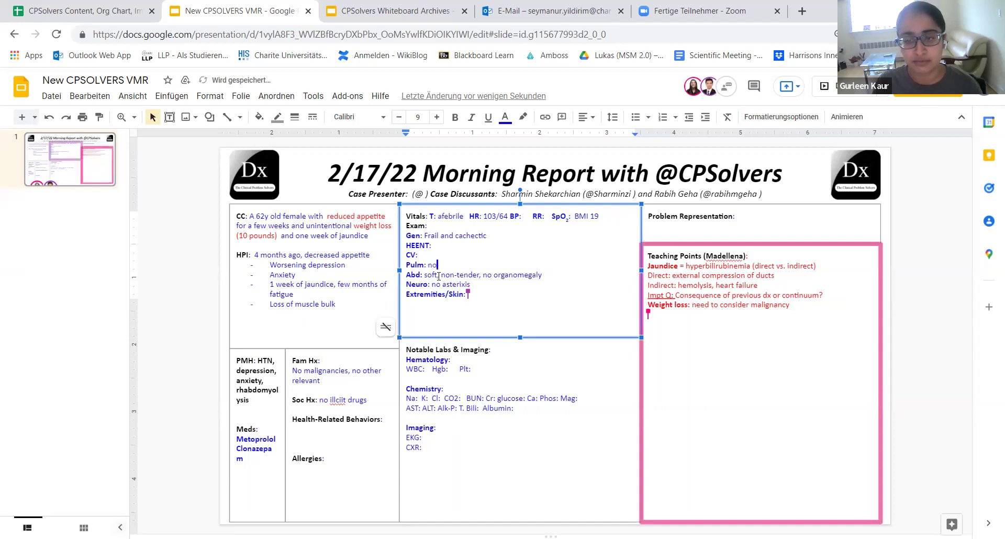
pyautogui.press('BackSpace')
pyautogui.press('BackSpace')
pyautogui.press('Down')
pyautogui.press('Down')
pyautogui.press('Down')
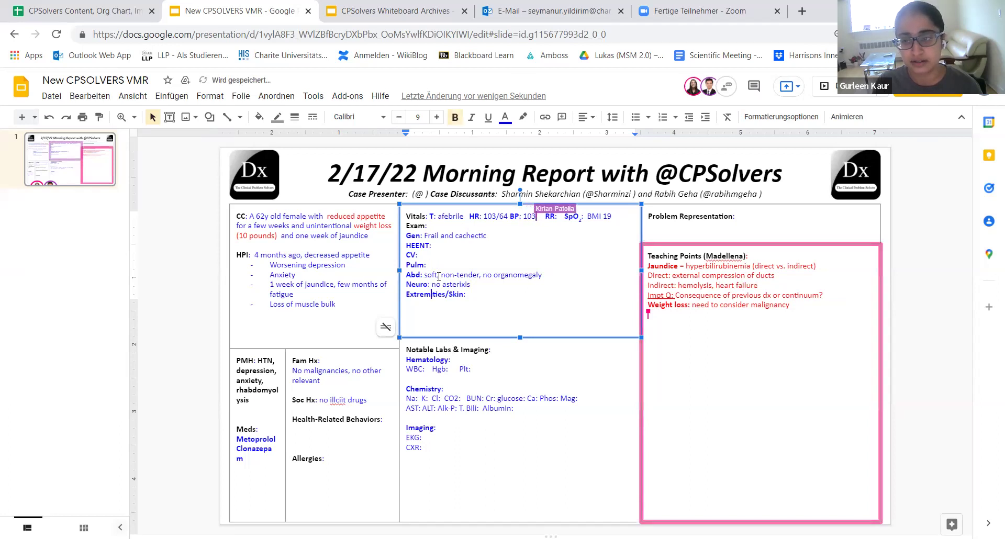
pyautogui.click(469, 296)
pyautogui.write('no edema')
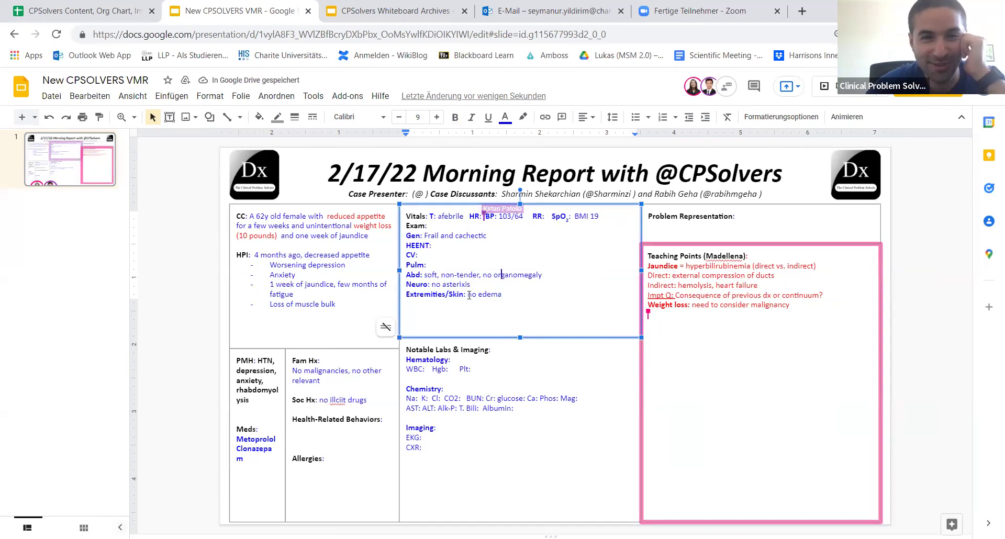
# Enter heart rate 87 and SpO2 96% in the vitals line.
pyautogui.press('Up')
pyautogui.press('Up')
pyautogui.press('Up')
pyautogui.press('Up')
pyautogui.press('Up')
pyautogui.press('Up')
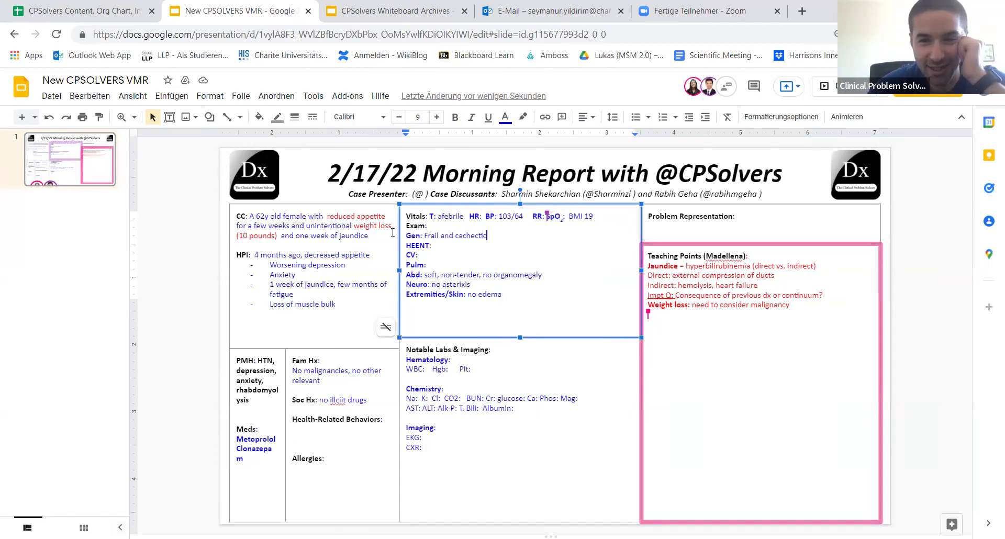
pyautogui.click(485, 212)
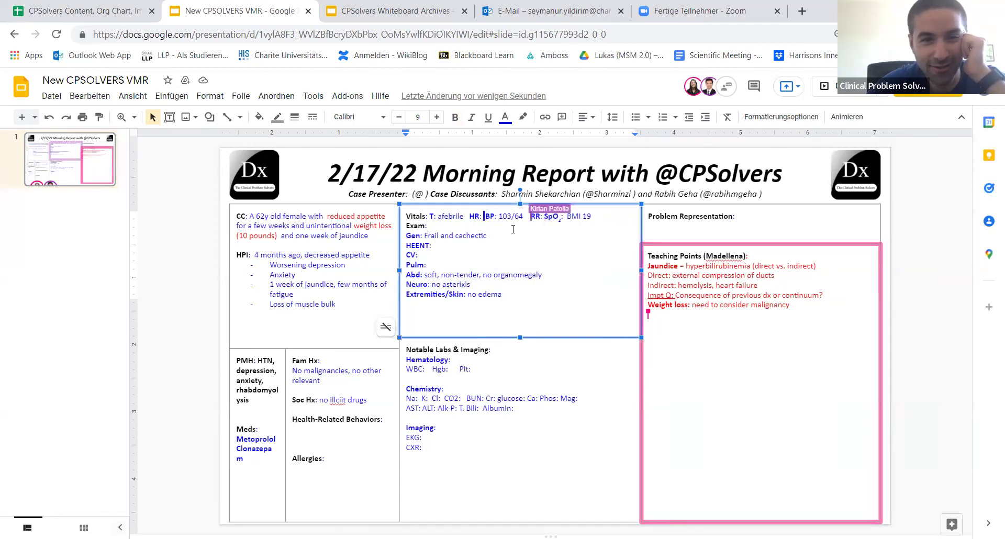
pyautogui.write('87')
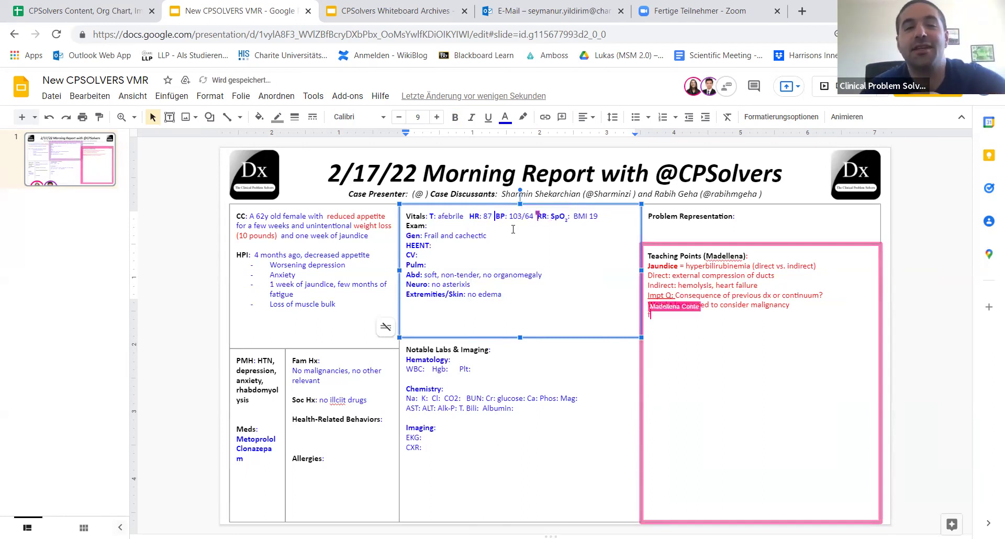
pyautogui.press('Home')
pyautogui.press('Right')
pyautogui.press('Right')
pyautogui.press('Right')
pyautogui.press('Right')
pyautogui.press('Right')
pyautogui.press('Right')
pyautogui.press('Right')
pyautogui.press('Right')
pyautogui.press('Right')
pyautogui.press('Right')
pyautogui.press('Right')
pyautogui.press('Right')
pyautogui.press('Right')
pyautogui.press('Right')
pyautogui.press('Right')
pyautogui.press('Right')
pyautogui.press('Right')
pyautogui.press('Right')
pyautogui.press('Right')
pyautogui.press('Right')
pyautogui.press('Right')
pyautogui.press('Right')
pyautogui.press('Right')
pyautogui.press('Right')
pyautogui.press('Right')
pyautogui.press('Right')
pyautogui.press('Right')
pyautogui.press('Right')
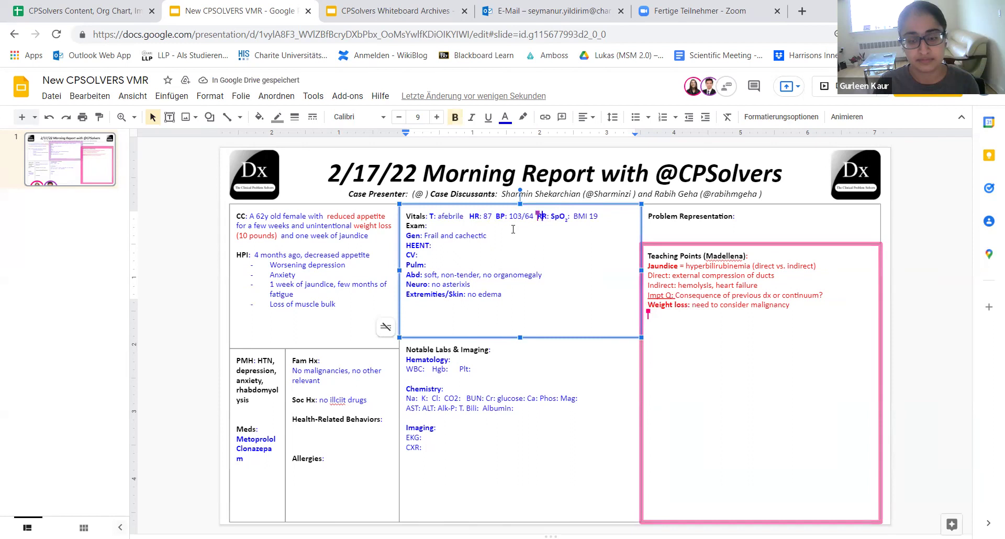
pyautogui.press('Right')
pyautogui.press('Right')
pyautogui.press('Right')
pyautogui.press('Right')
pyautogui.press('Right')
pyautogui.write('96')
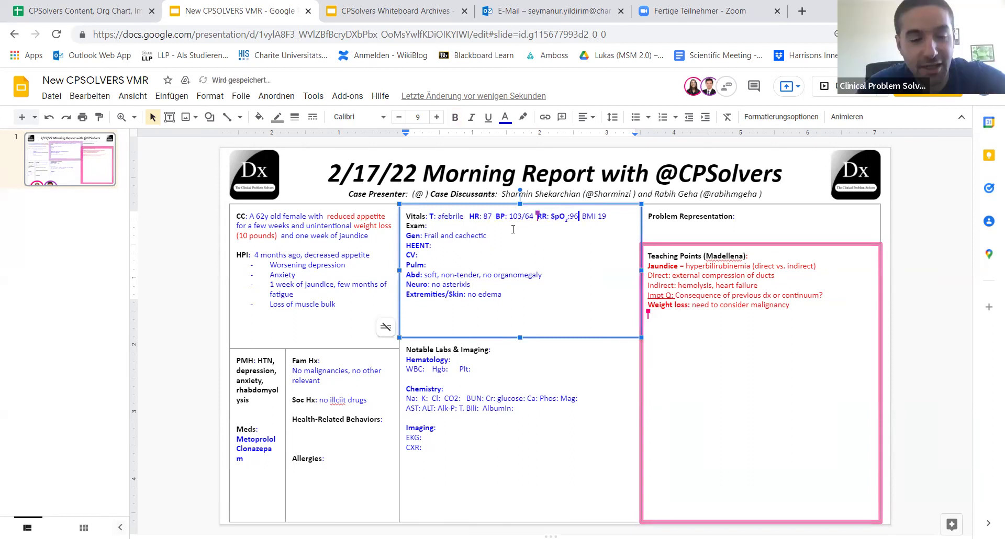
pyautogui.write('%')
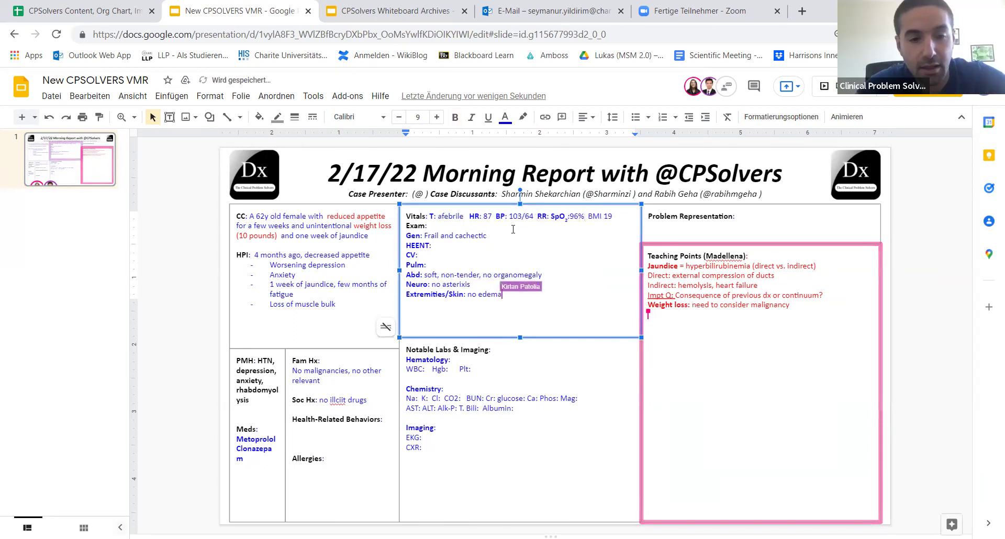
pyautogui.press('Down')
pyautogui.press('Down')
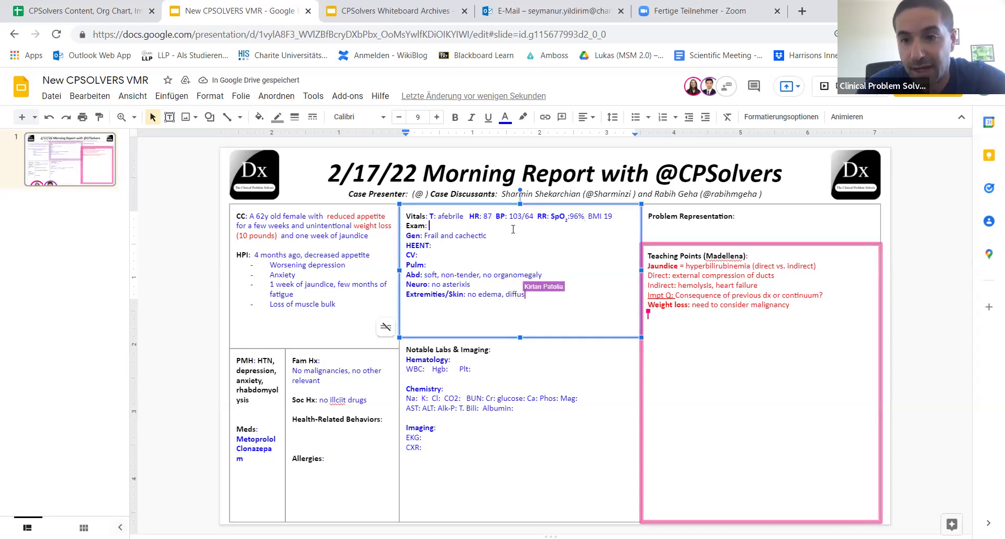
pyautogui.press('Down')
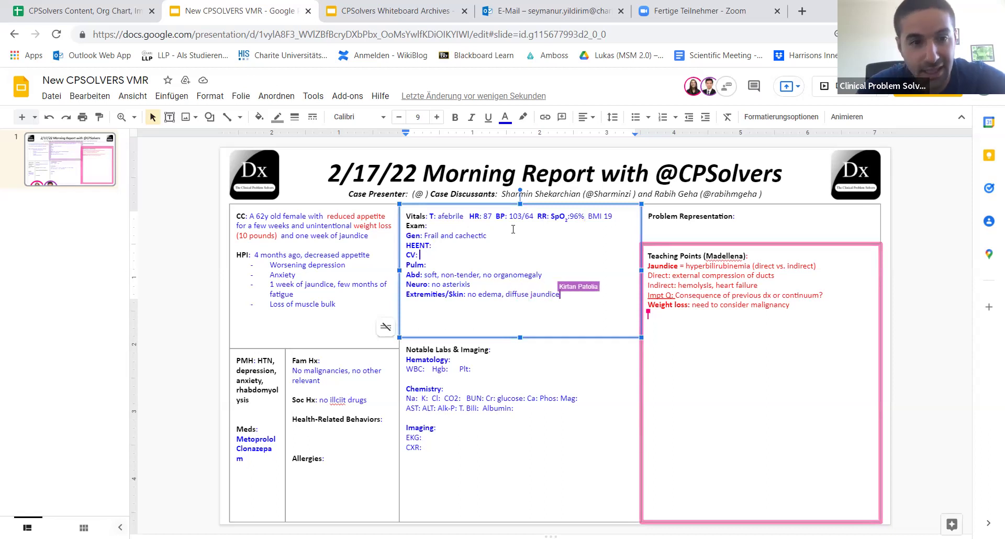
# Add 'Alert,' before Frail on the Gen line and 'slera icteric' after HEENT.
pyautogui.click(424, 235)
pyautogui.write('Alert,')
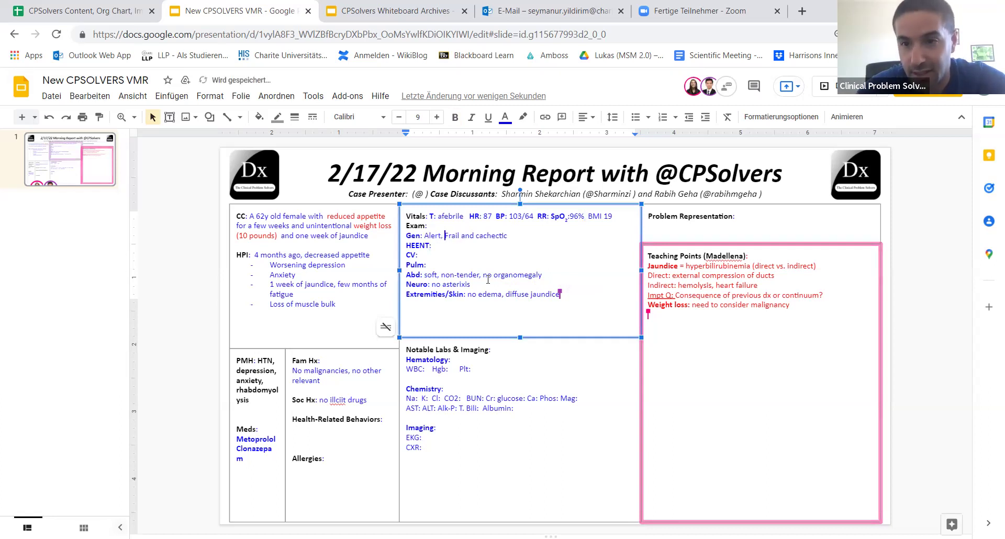
pyautogui.press('Down')
pyautogui.press('Down')
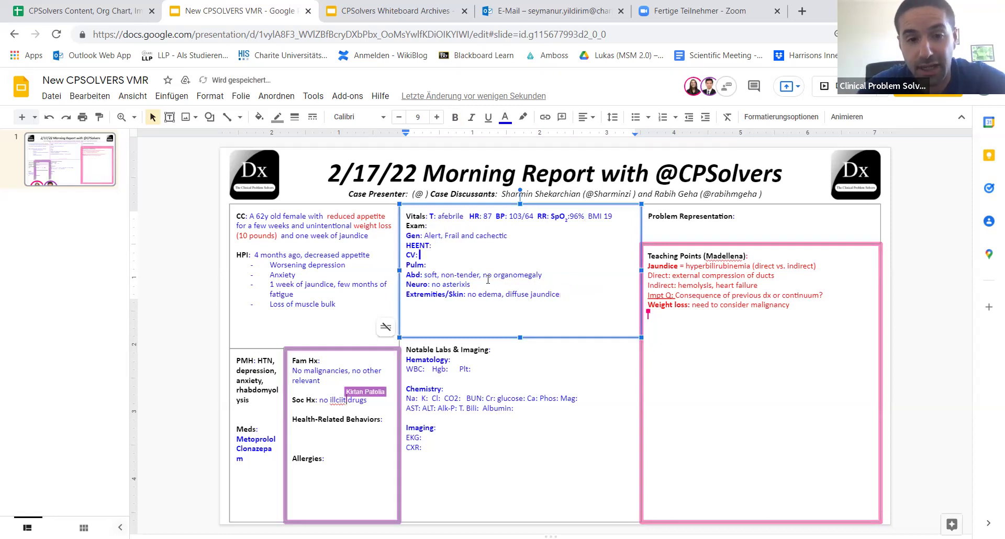
pyautogui.press('Up')
pyautogui.write('sleca')
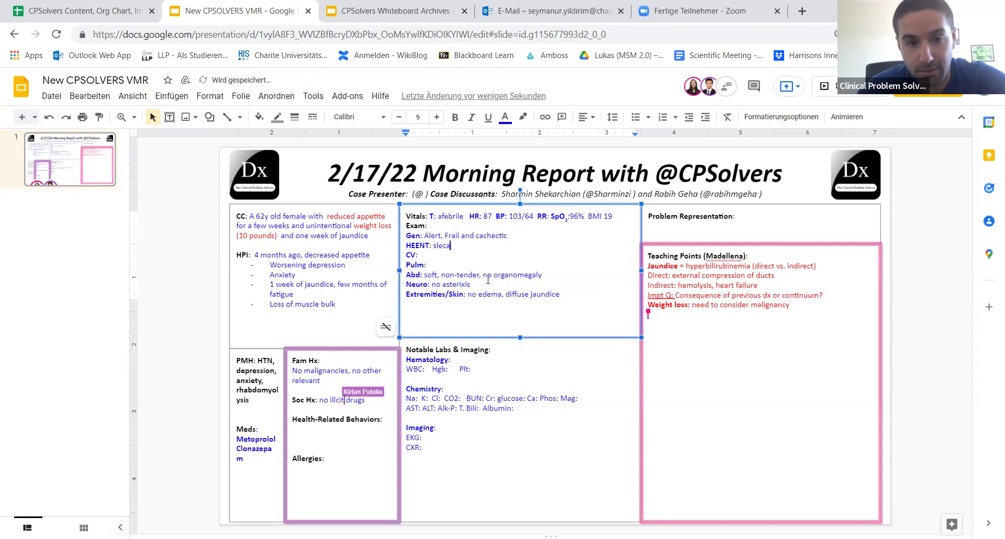
pyautogui.press('BackSpace')
pyautogui.press('BackSpace')
pyautogui.press('BackSpace')
pyautogui.write('era icete')
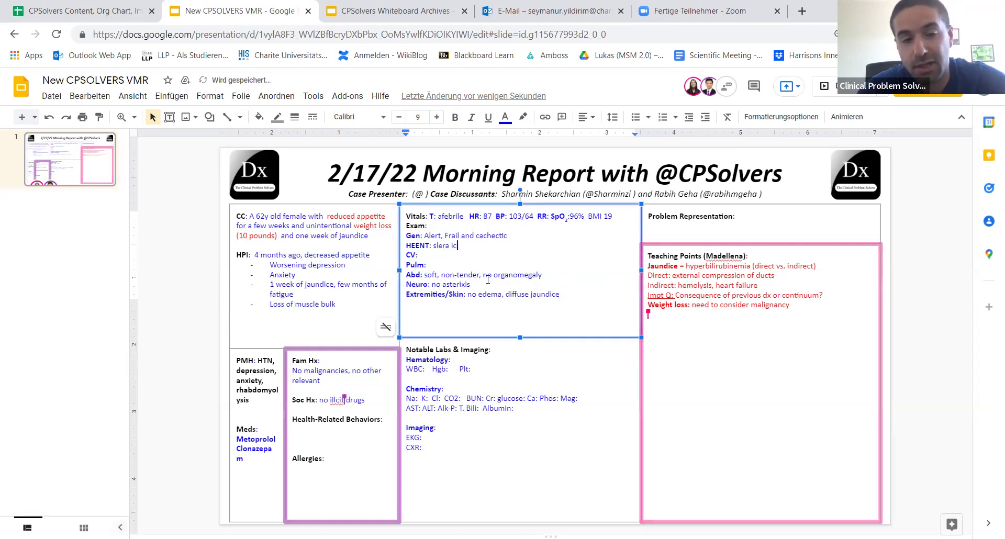
pyautogui.press('BackSpace')
pyautogui.press('BackSpace')
pyautogui.press('BackSpace')
pyautogui.write('teric')
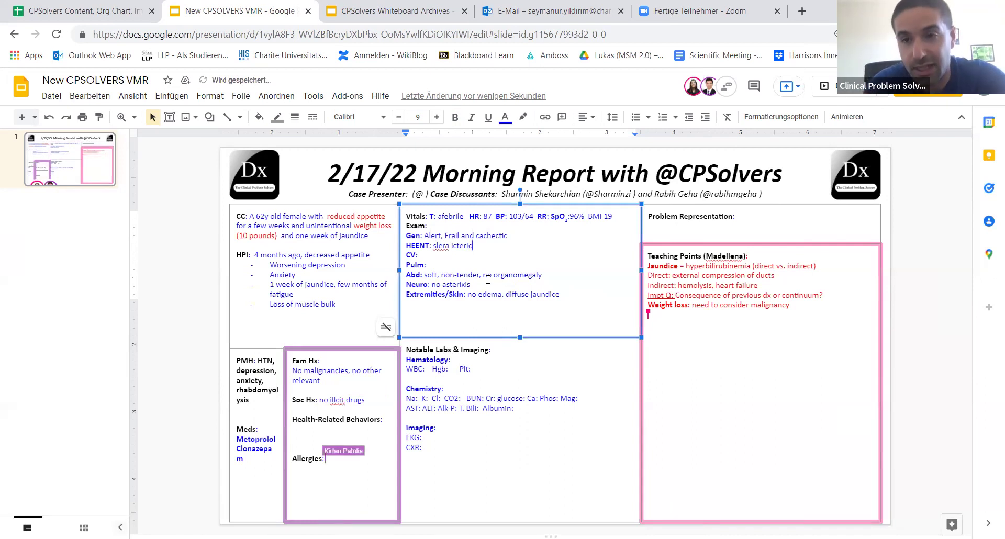
pyautogui.press('Down')
pyautogui.press('Down')
pyautogui.press('Up')
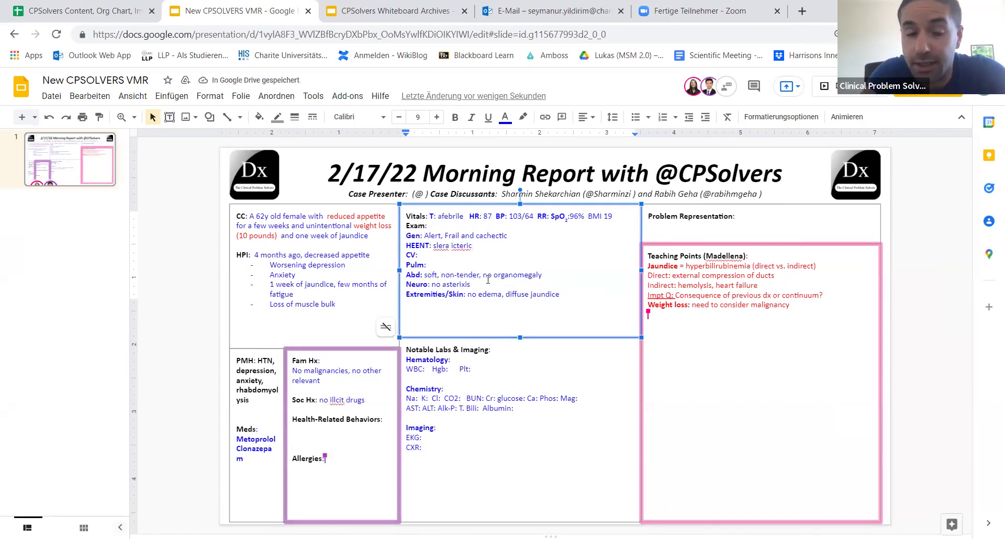
# Enter CV 'RRR, normal S1/S2, no murmurs/rubs/gallops, JVP not elevated; Chest CTAB'.
pyautogui.write('RRR')
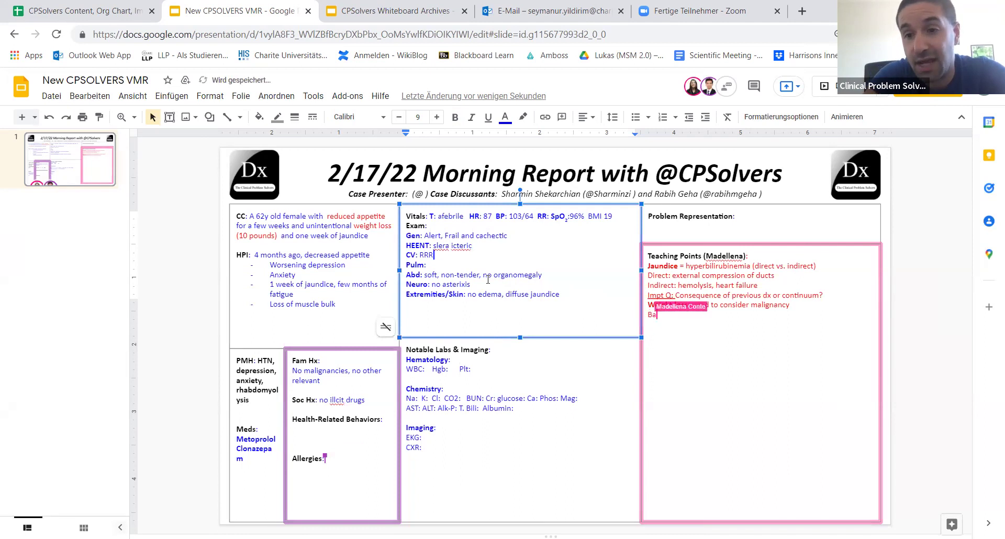
pyautogui.write(', norma')
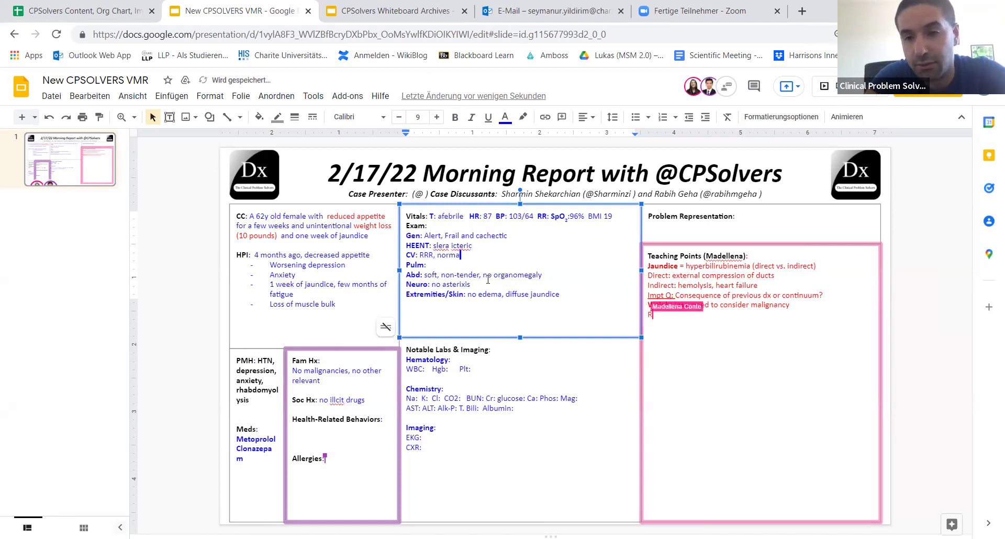
pyautogui.write('l S1/S')
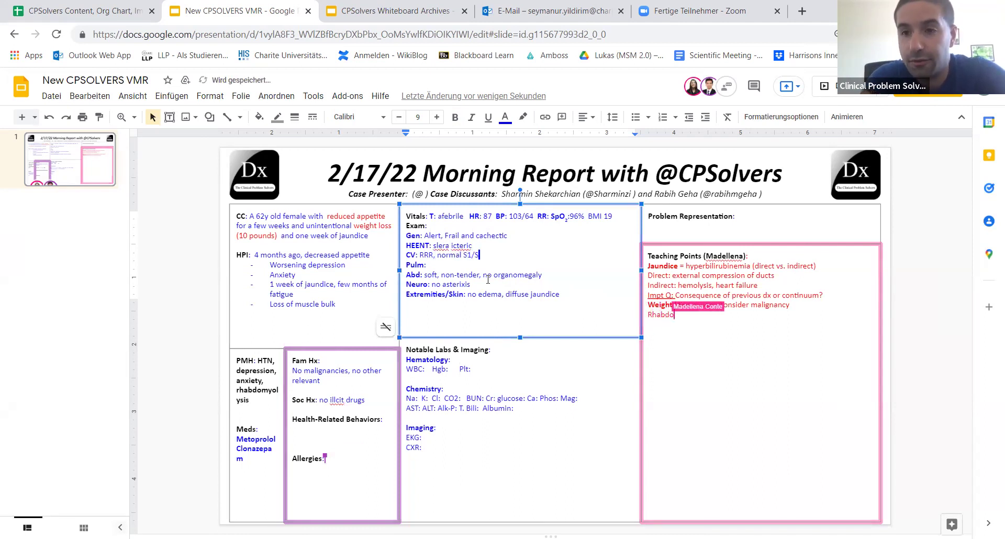
pyautogui.write('2')
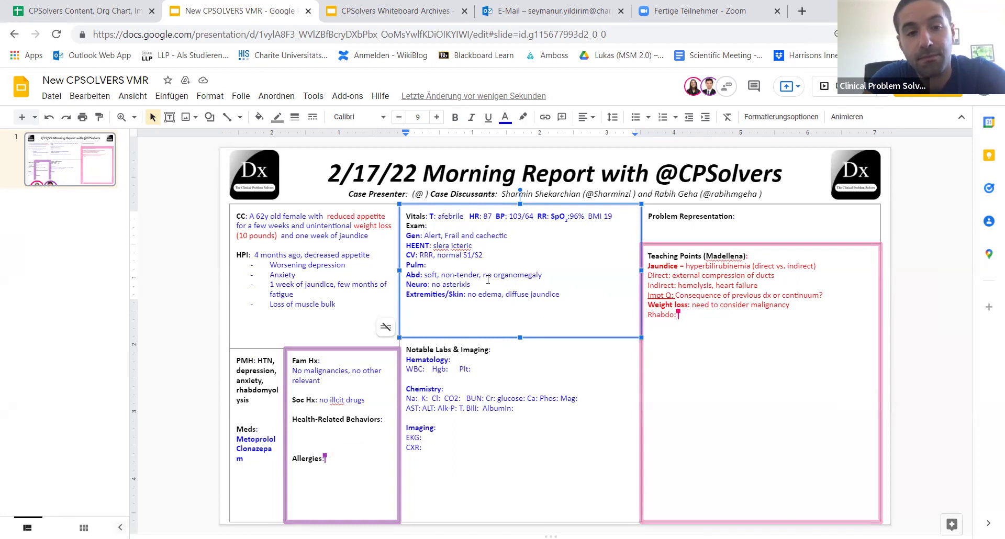
pyautogui.write(', no murmurs')
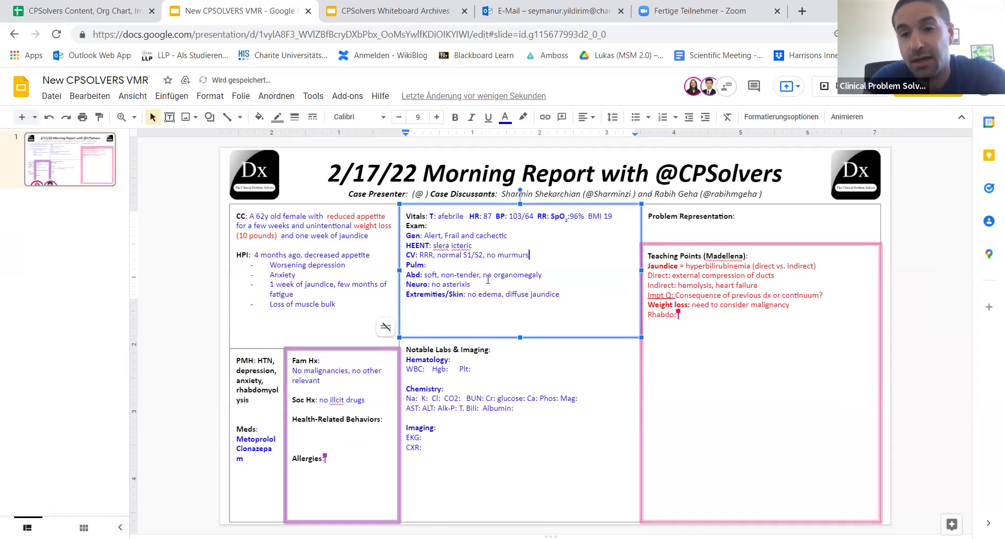
pyautogui.write('/rubs/ga')
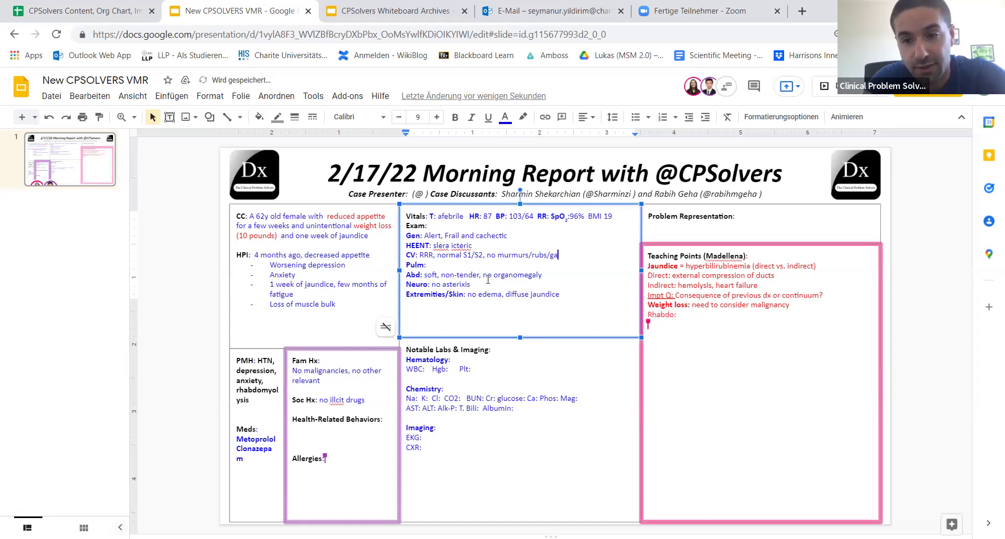
pyautogui.write('llops, JVP not elevated')
pyautogui.press('Down')
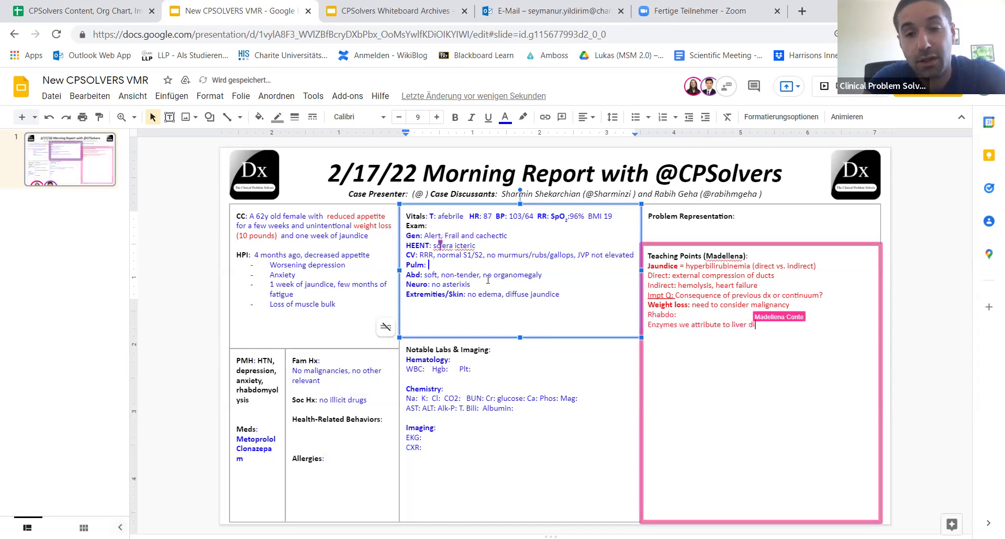
pyautogui.press('Up')
pyautogui.write('; ')
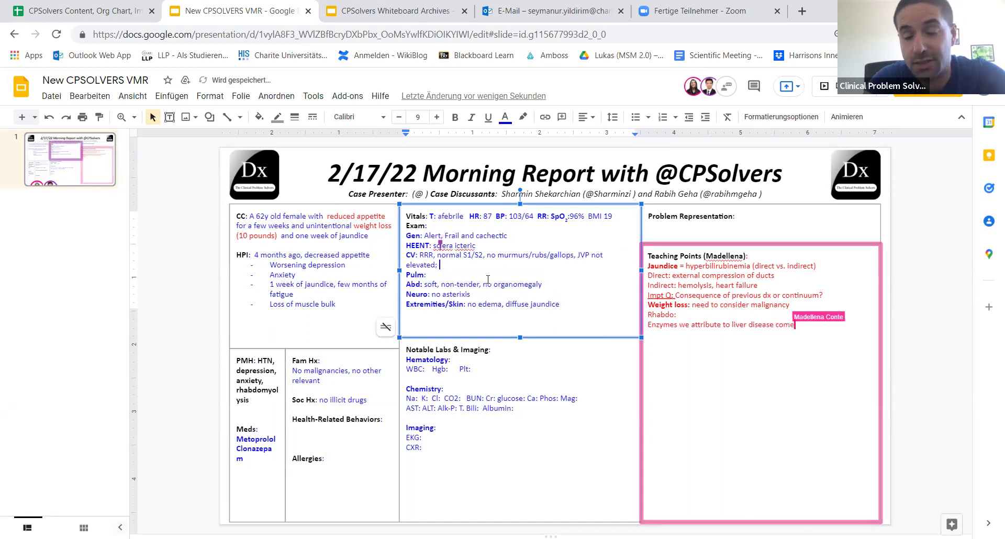
pyautogui.write('Chest CTAB')
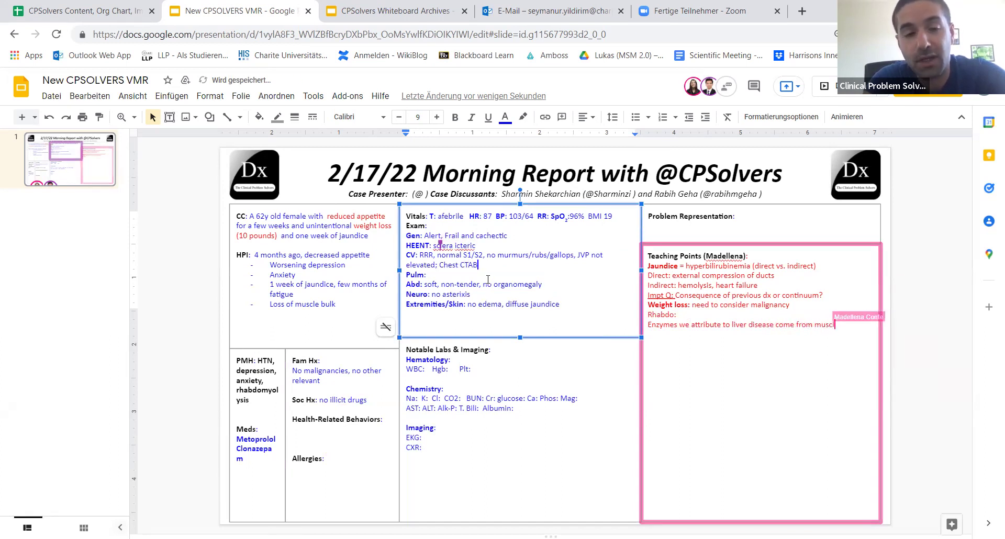
# Add 'non-distended,' to the Abd line.
pyautogui.press('Down')
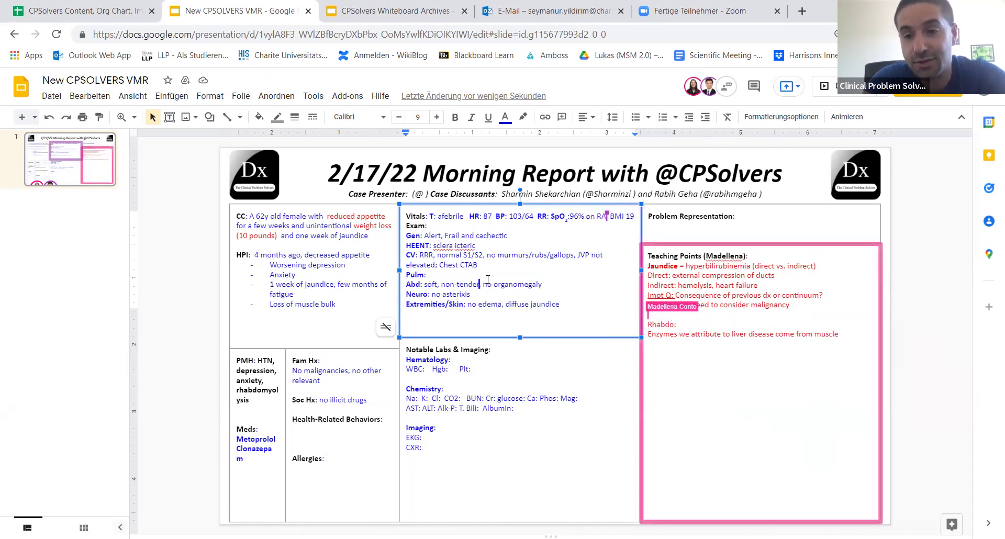
pyautogui.write('non-do')
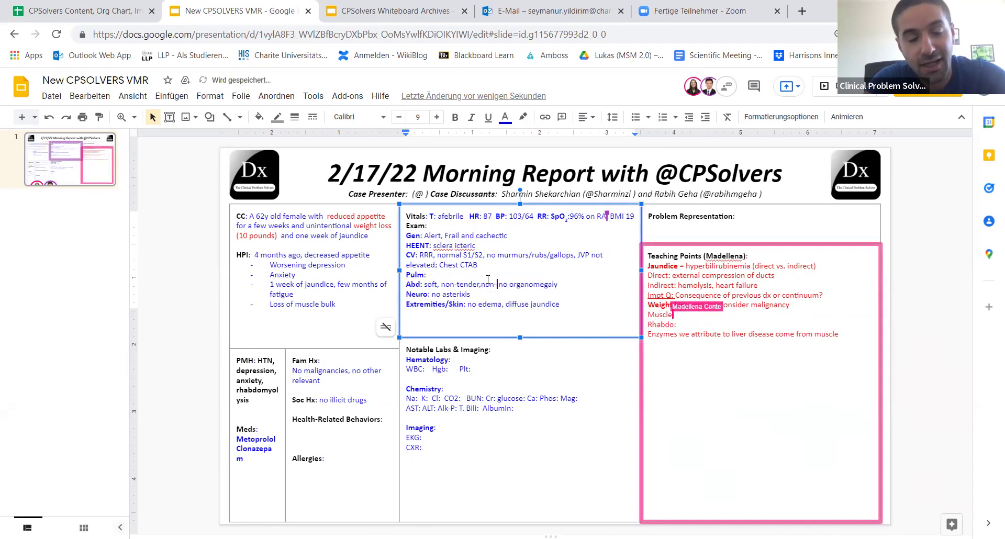
pyautogui.press('BackSpace')
pyautogui.write('istended')
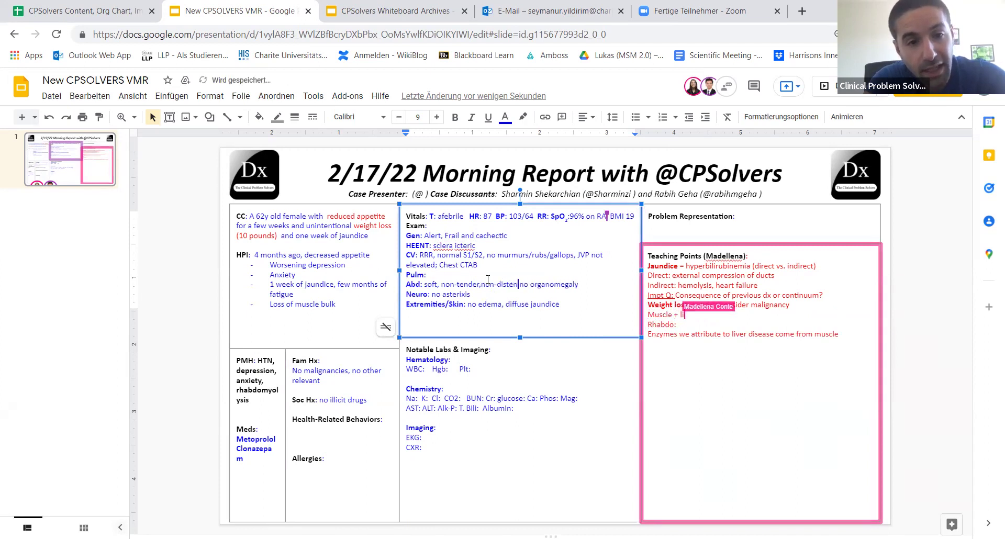
pyautogui.write(',')
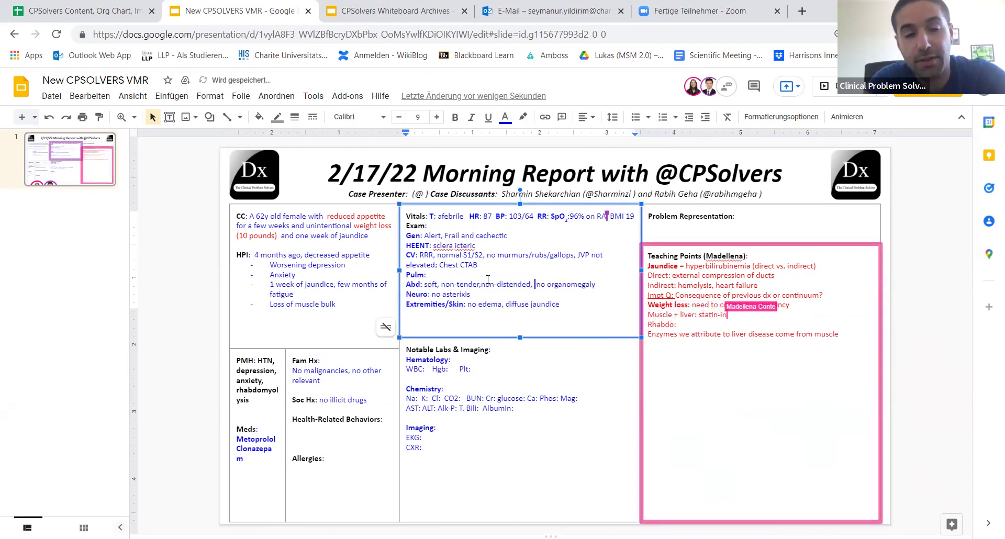
# Append ', warm, well-perfused' to the Extremities/Skin line.
pyautogui.click(487, 279)
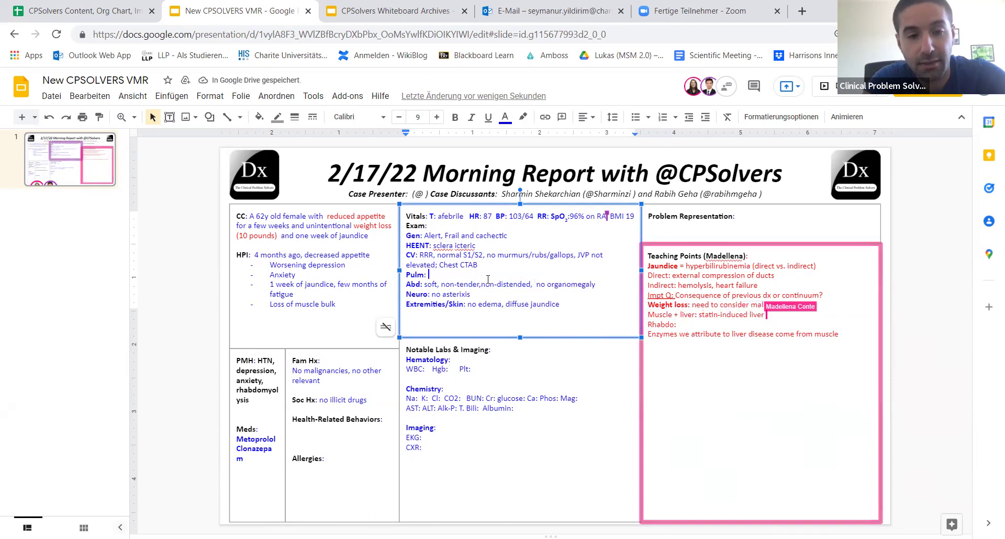
pyautogui.press('Down')
pyautogui.press('Down')
pyautogui.press('Right')
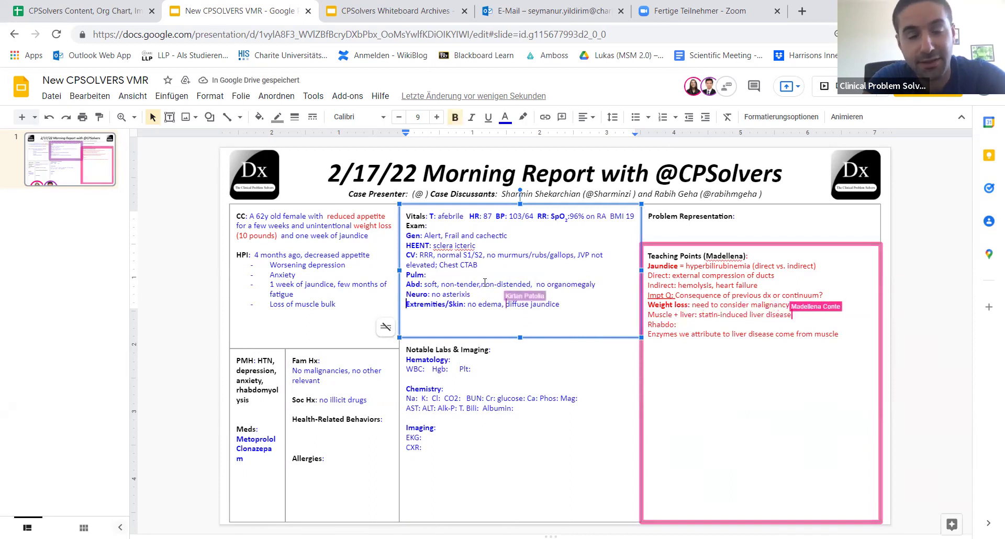
pyautogui.click(606, 304)
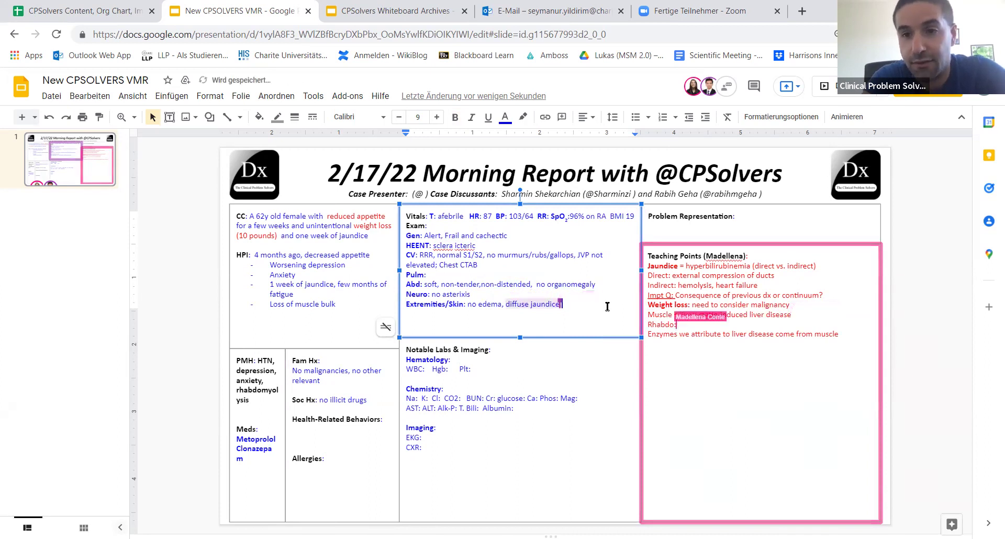
pyautogui.write(', warm')
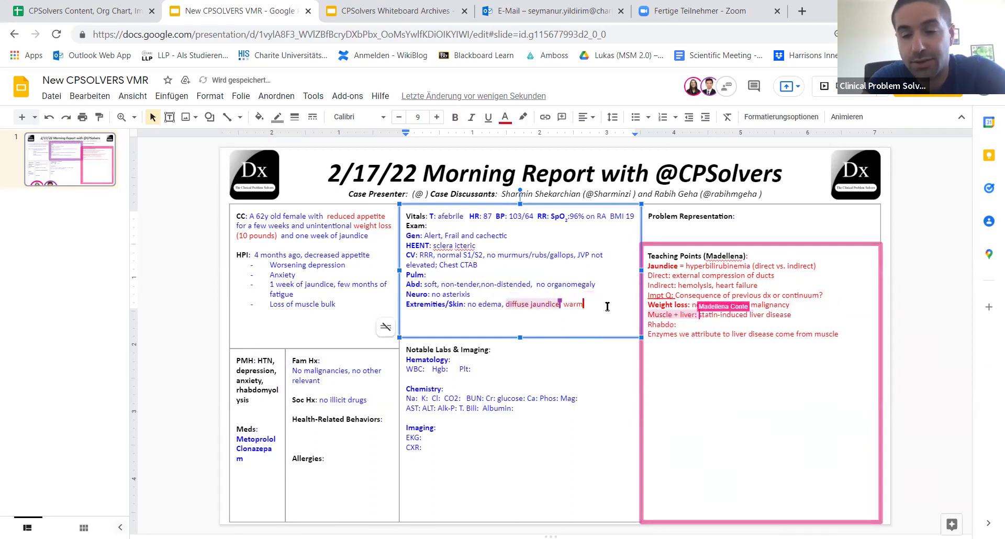
pyautogui.write('.')
pyautogui.press('BackSpace')
pyautogui.press('BackSpace')
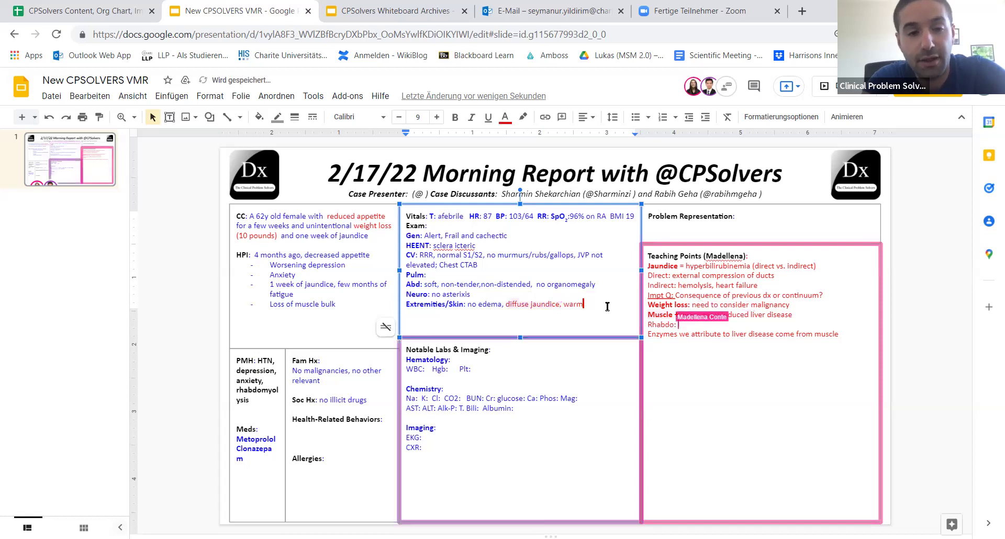
pyautogui.write(', well-perf')
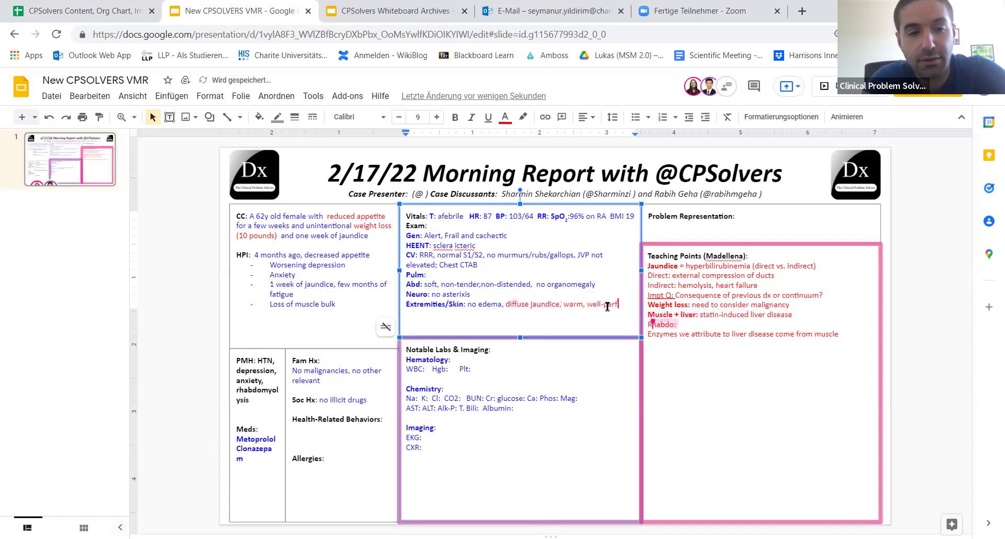
pyautogui.write('used')
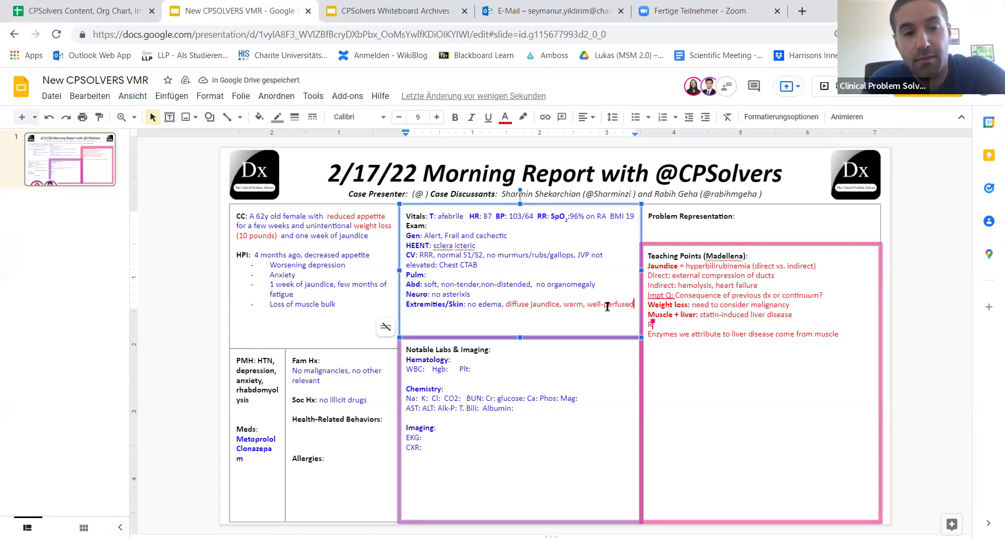
pyautogui.press('Up')
# Extend the Neuro exam to read alert, oriented, conversant, moving all extremities.
pyautogui.write(', alert')
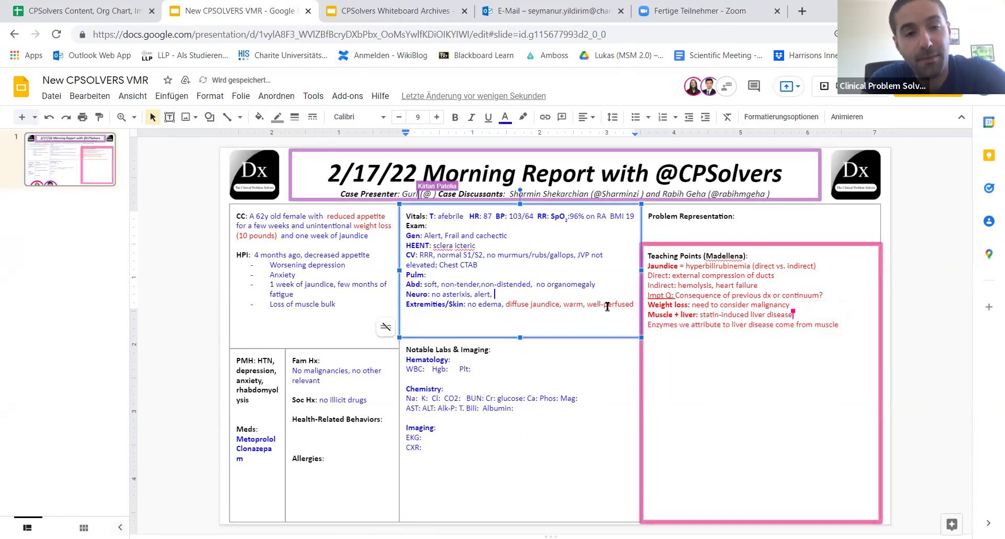
pyautogui.write(', oriente')
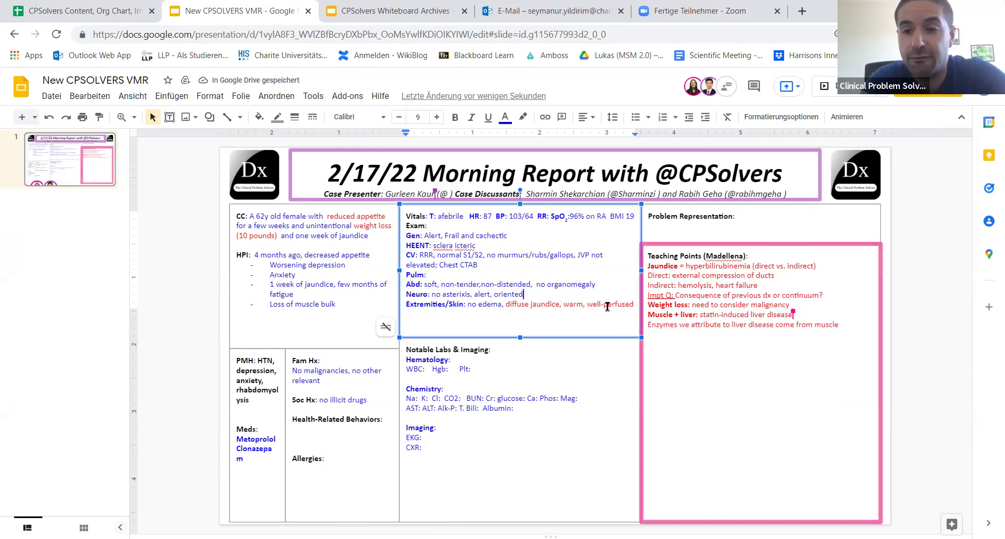
pyautogui.write('d')
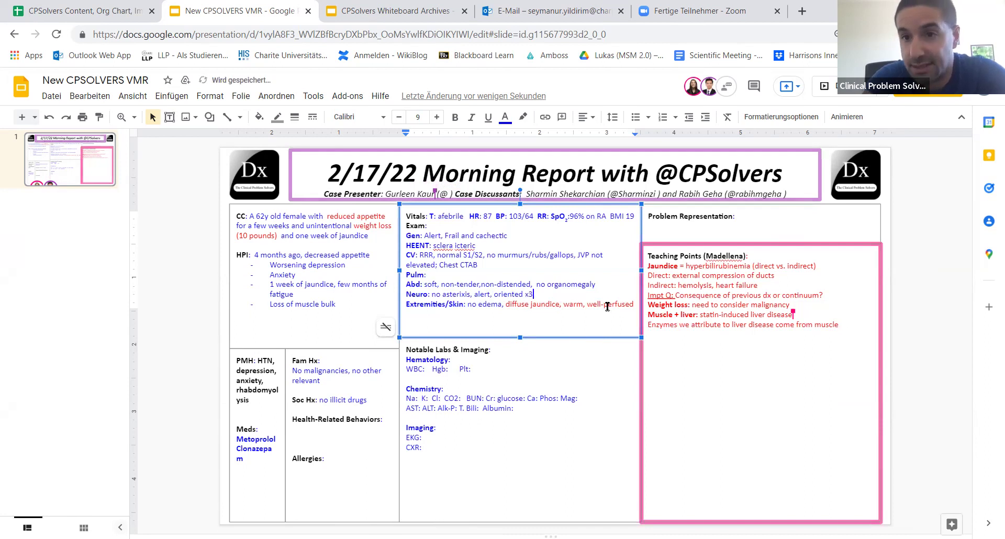
pyautogui.write('con')
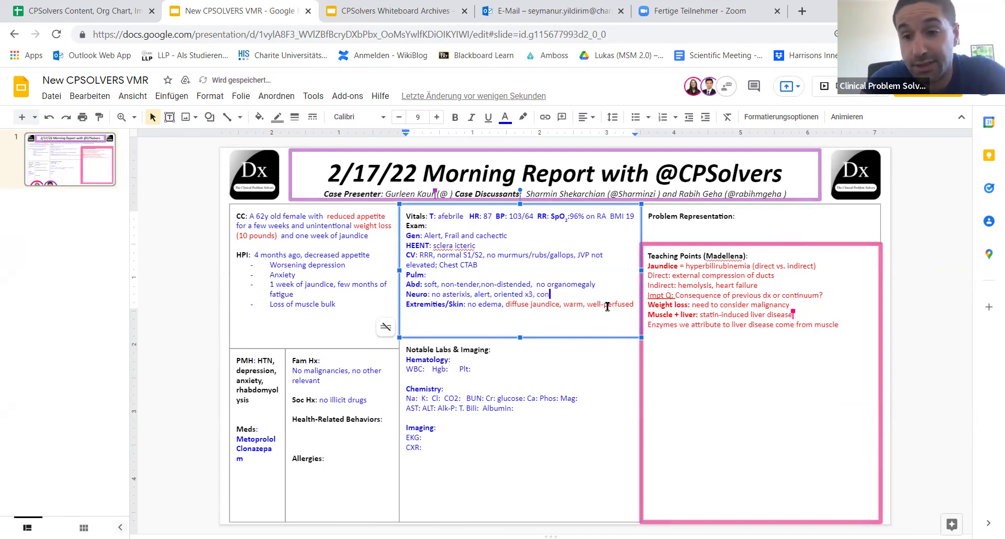
pyautogui.write('versant')
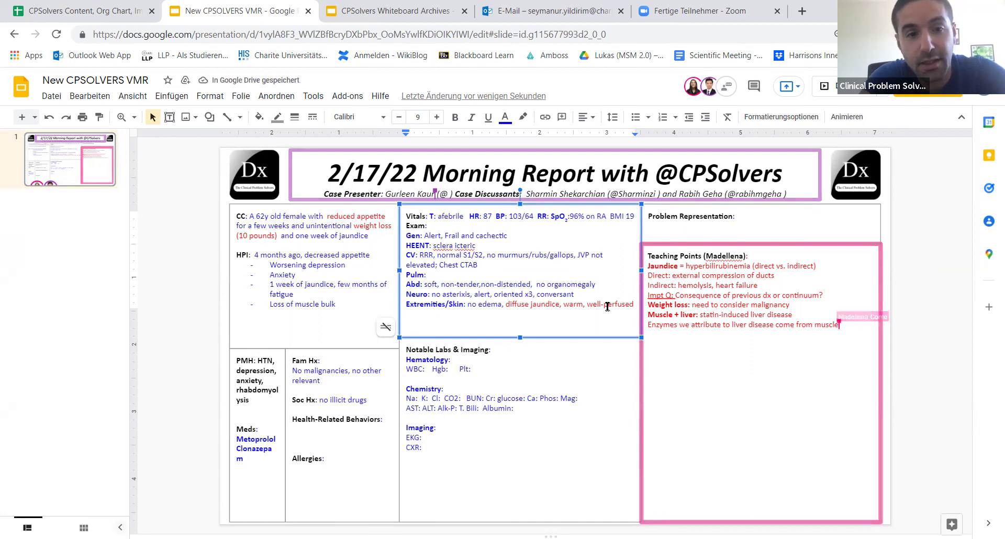
pyautogui.write(', mo')
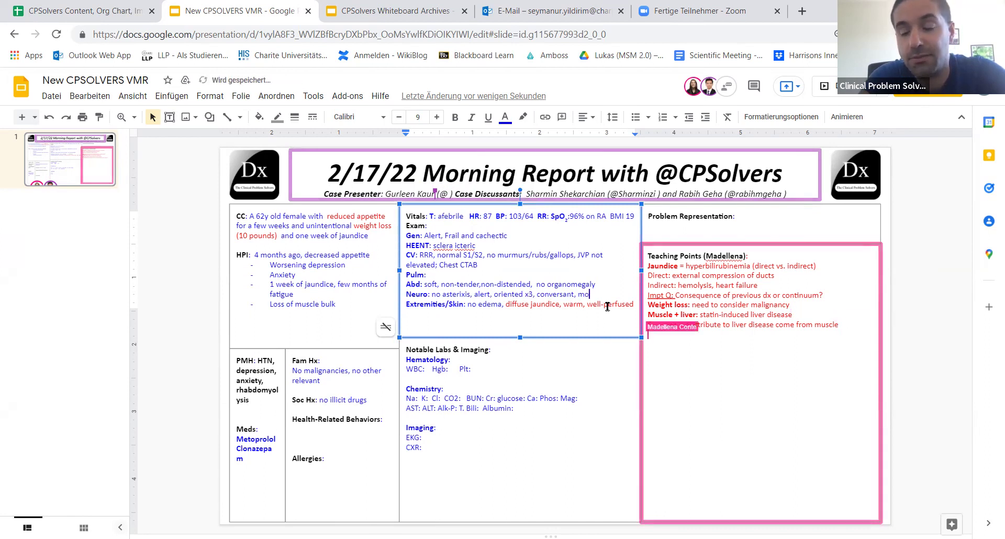
pyautogui.write('ving all ex')
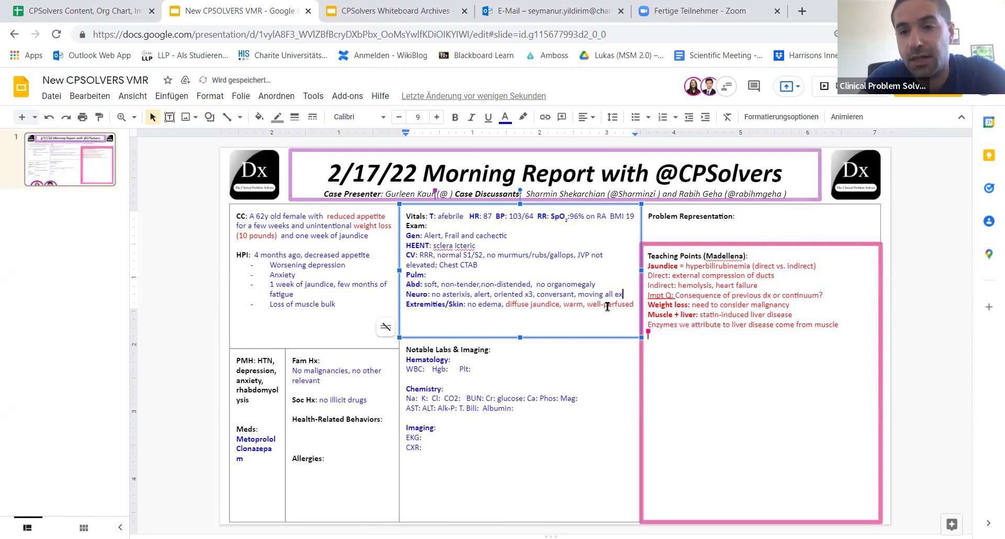
pyautogui.write('tremities')
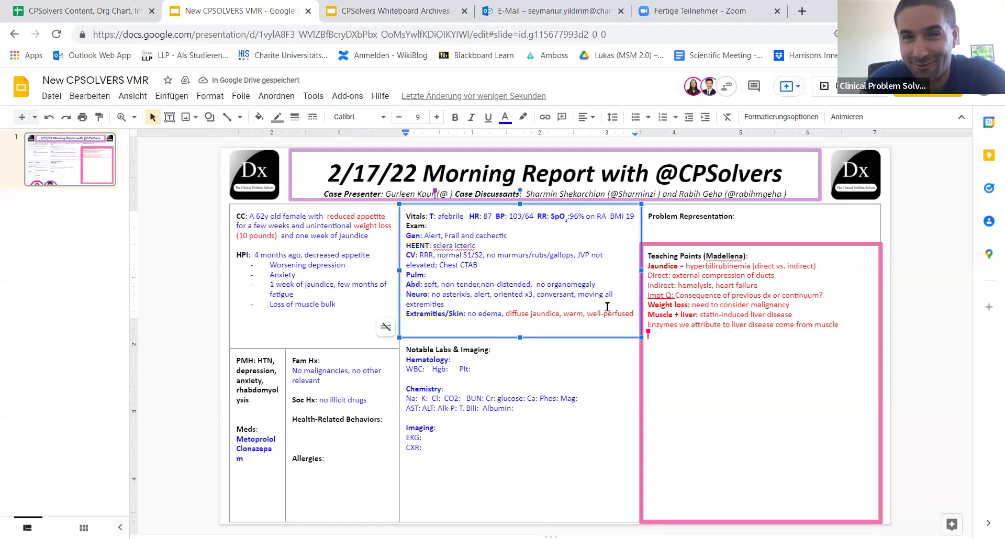
# After 'well-perfused', add bruising on arms and legs and no palmar erythema or spider angiomas.
pyautogui.press('Down')
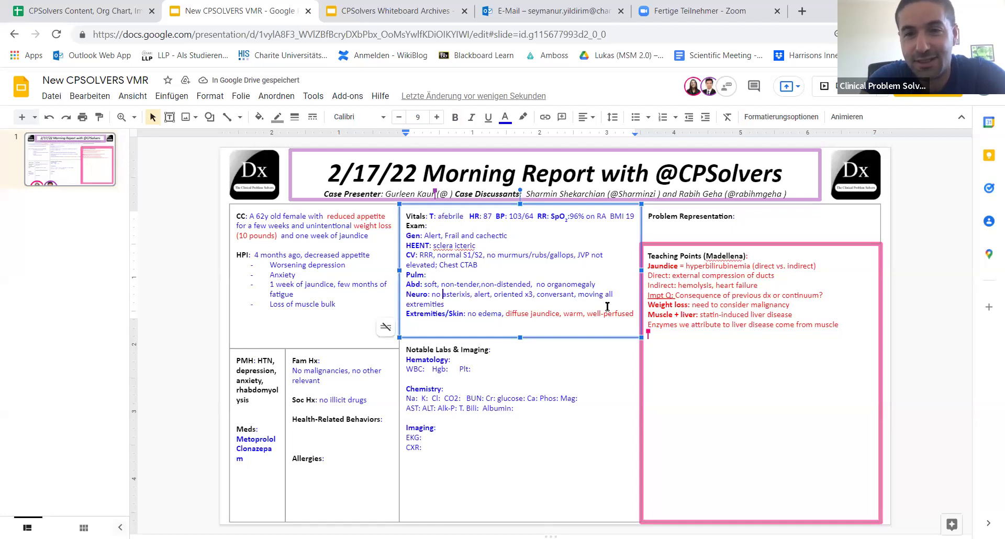
pyautogui.press('End')
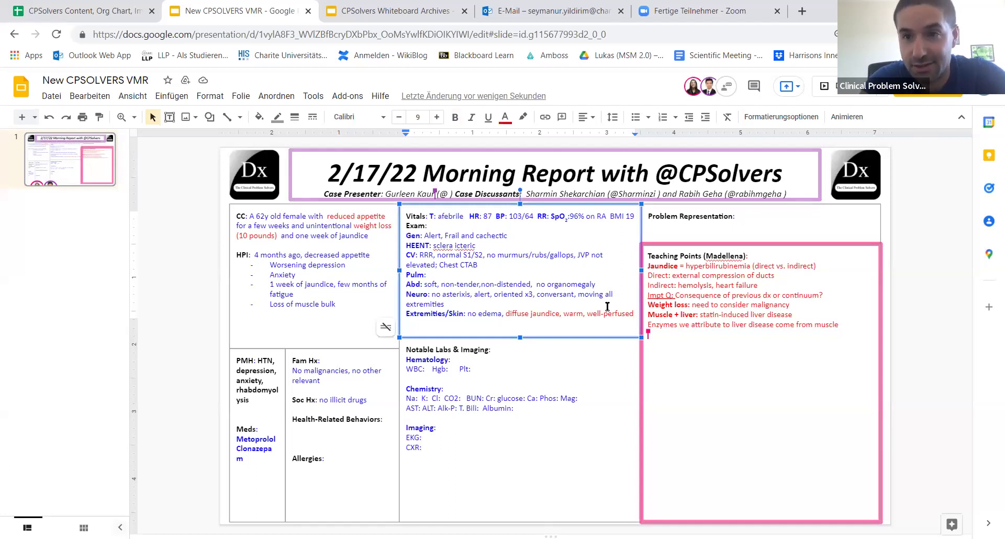
pyautogui.write(',')
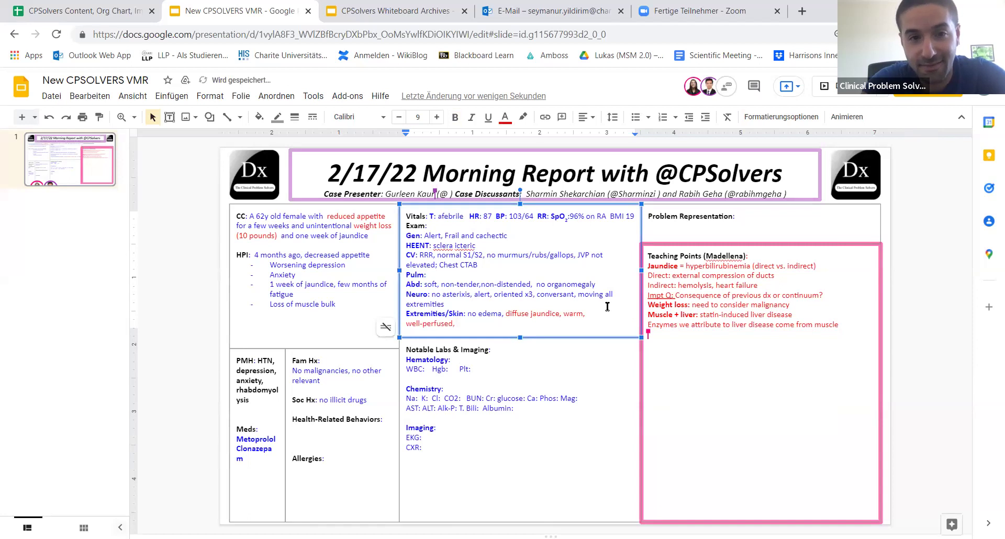
pyautogui.press('BackSpace')
pyautogui.press('BackSpace')
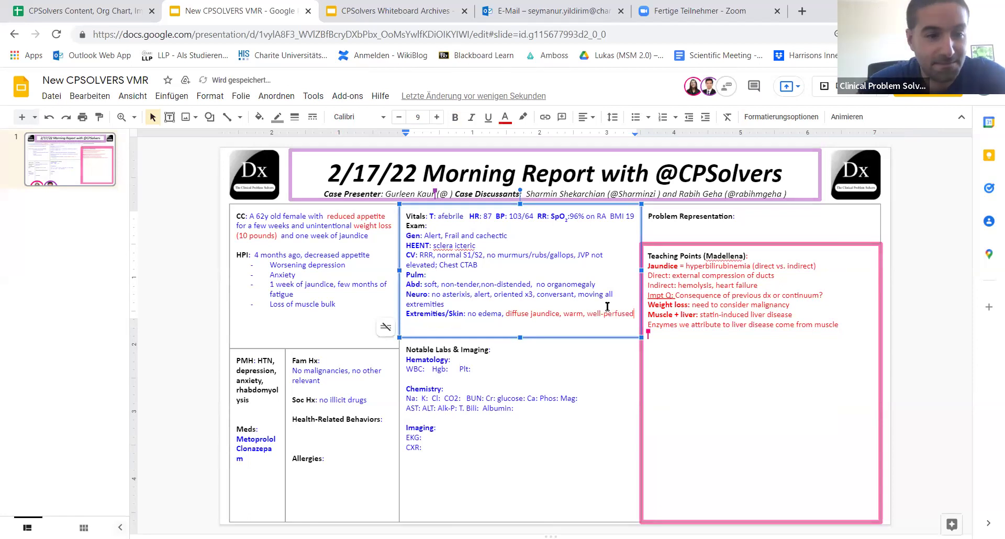
pyautogui.write('; bu')
pyautogui.press('BackSpace')
pyautogui.write('ruising')
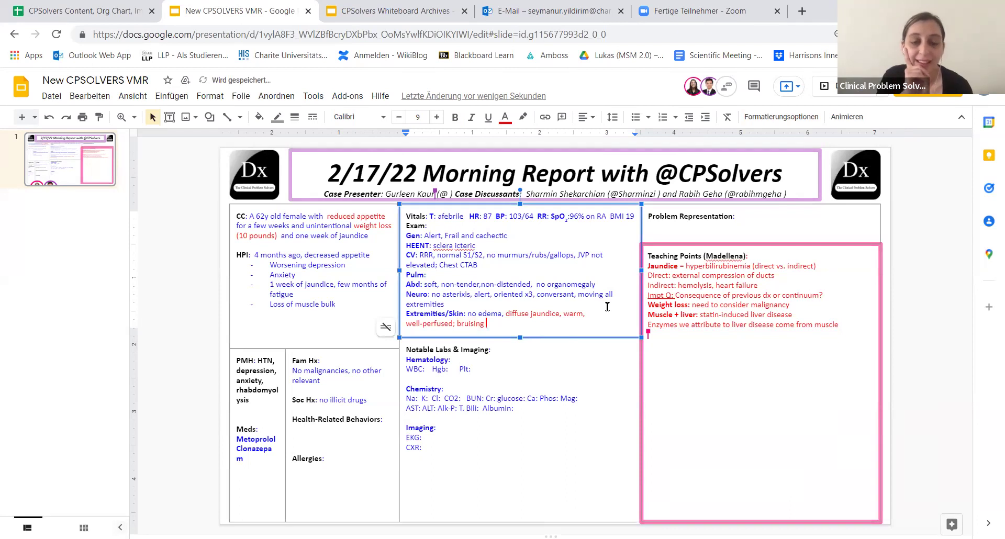
pyautogui.write(' visible ')
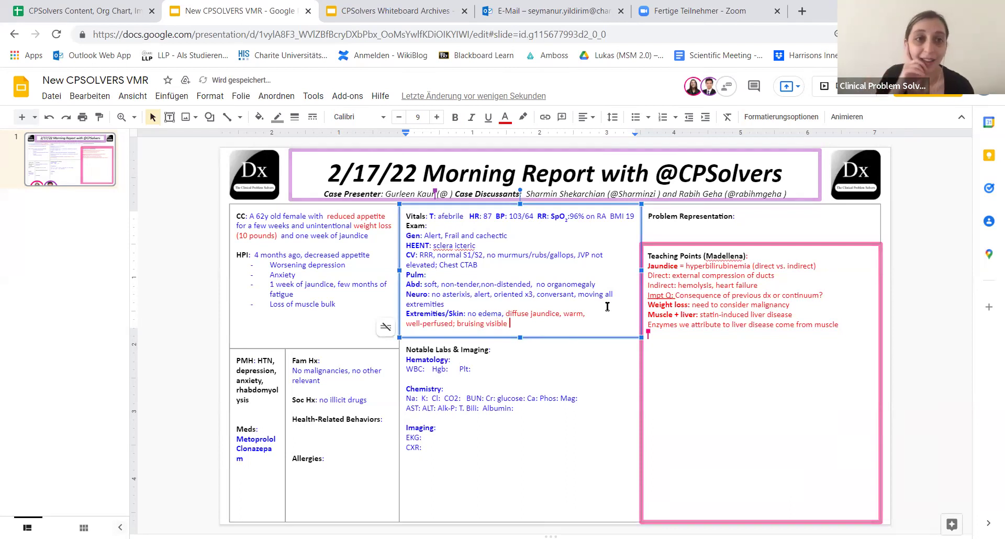
pyautogui.write('in areas ')
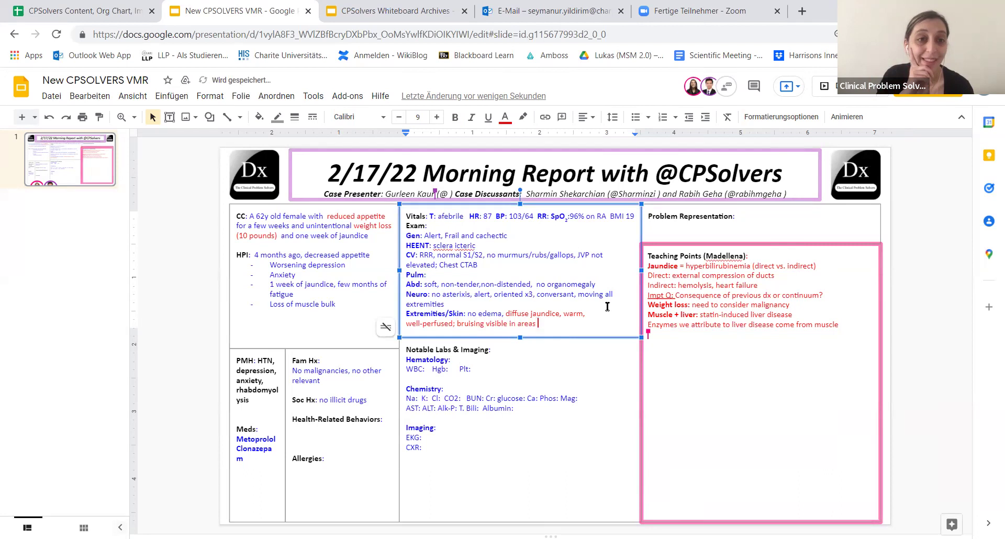
pyautogui.write('of arms and legs')
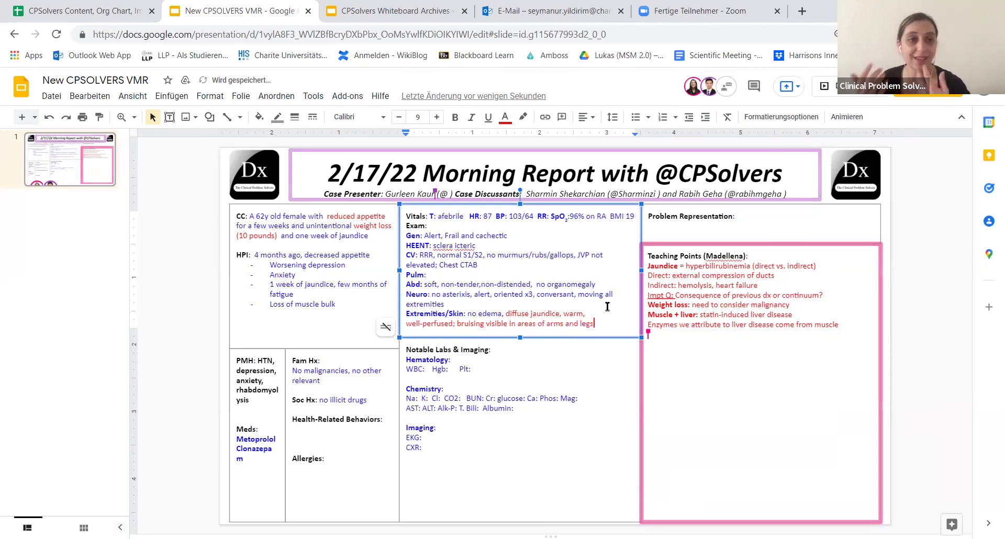
pyautogui.write('; no palma')
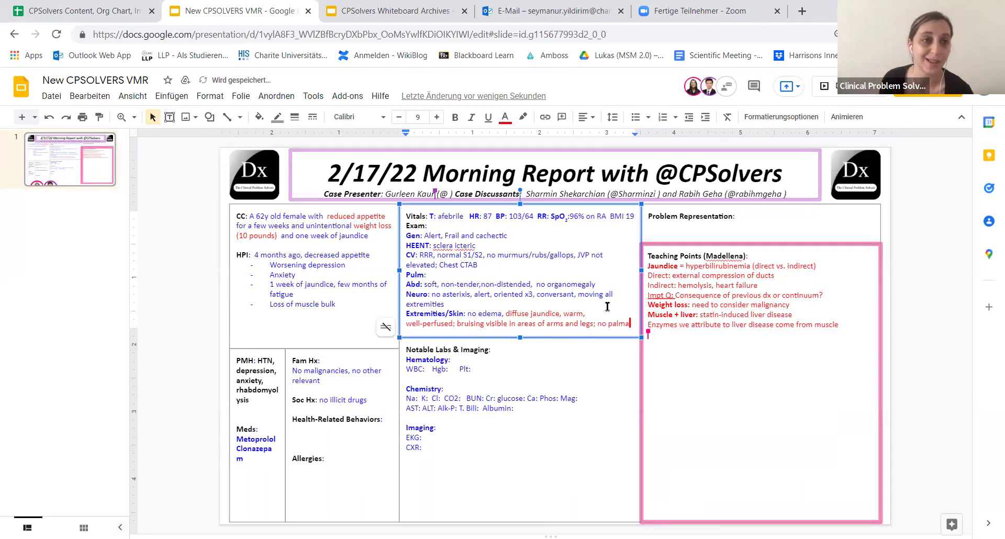
pyautogui.write('r erythema')
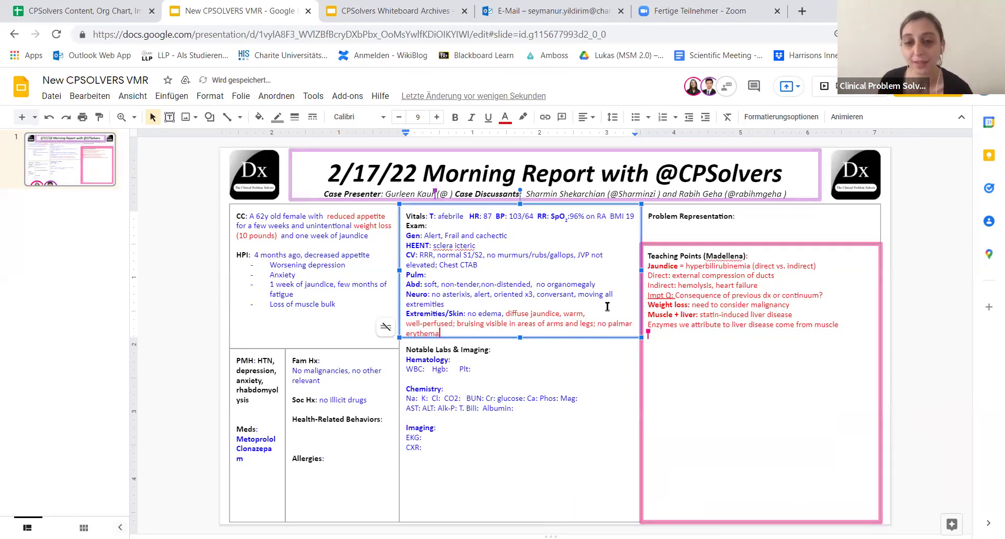
pyautogui.write(', ')
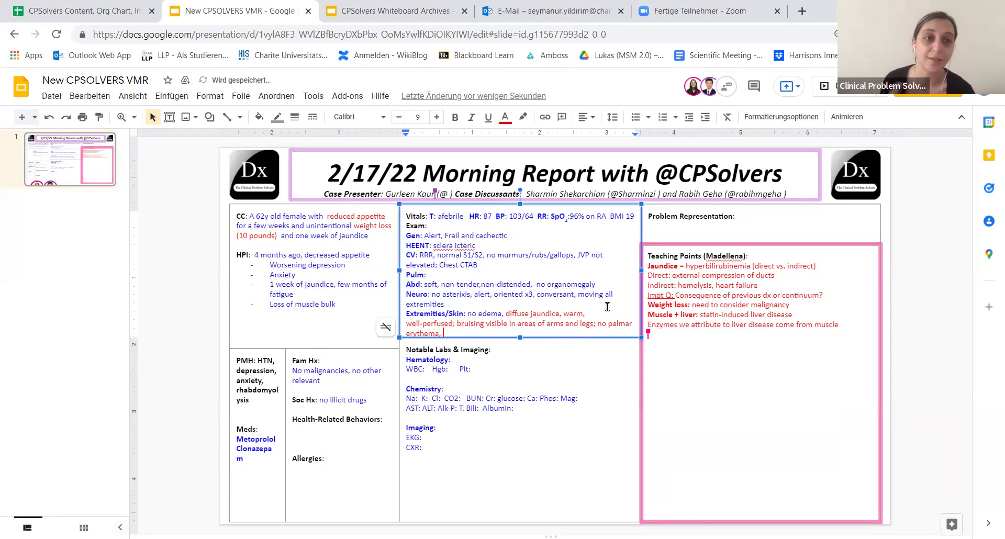
pyautogui.write('sp')
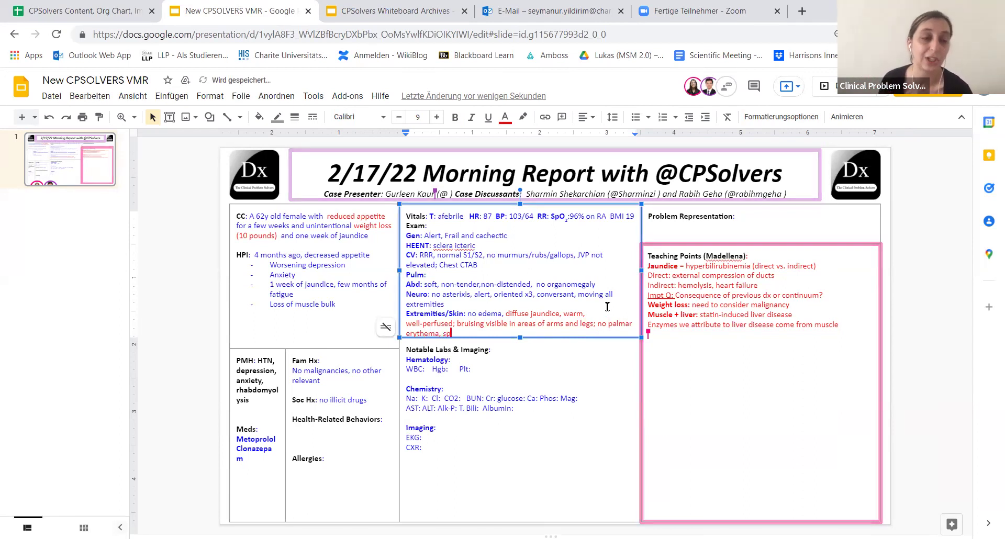
pyautogui.write('ider angiomas, or ')
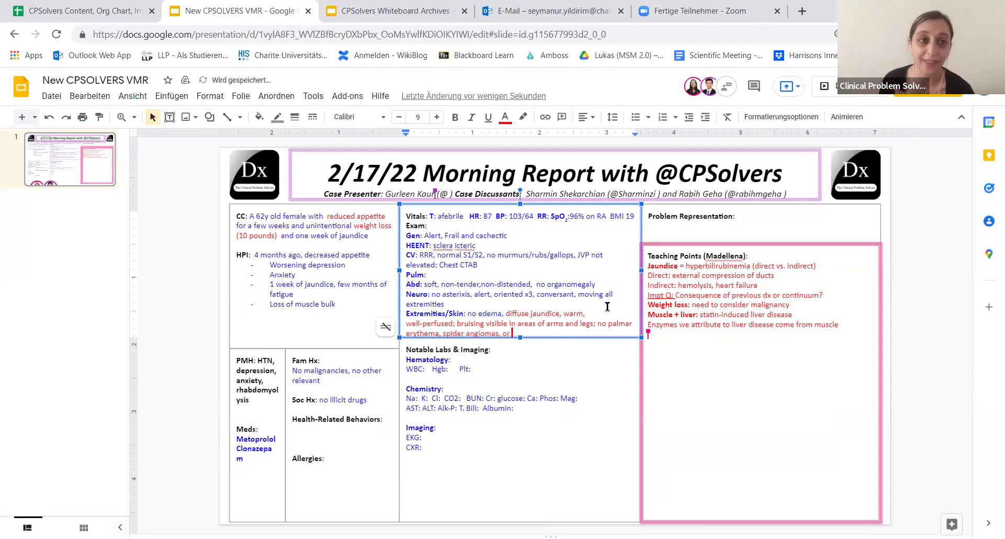
pyautogui.write('other skin chan')
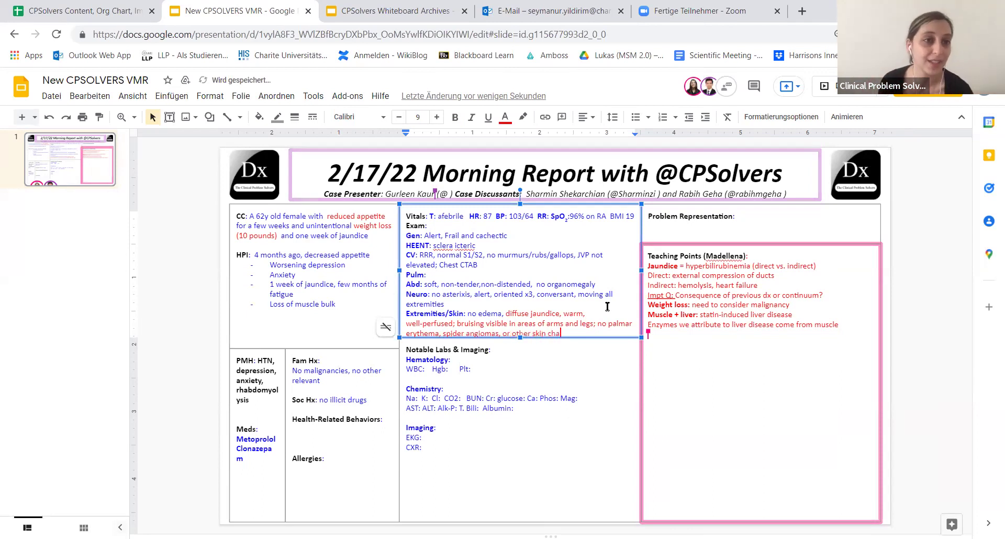
pyautogui.write('ges')
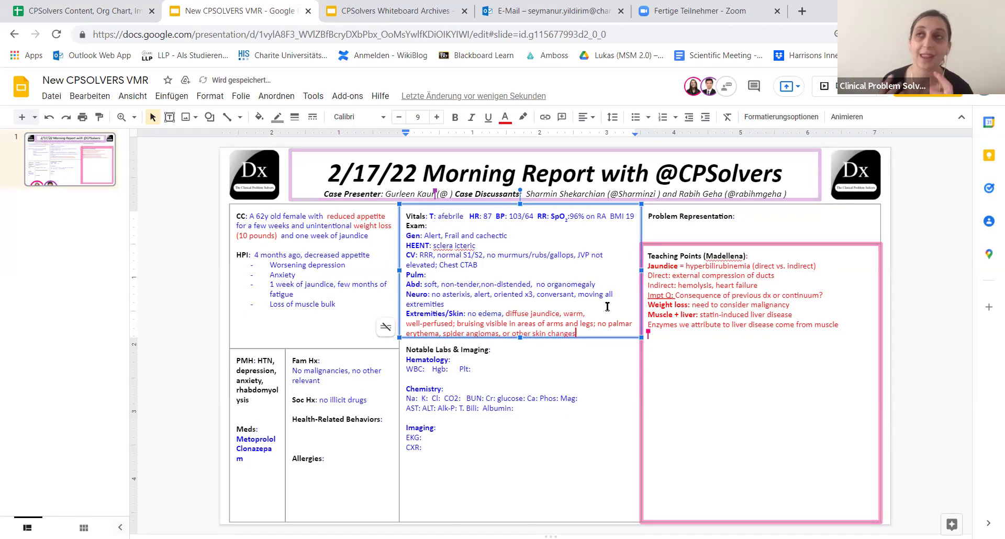
# Under Health-Related Behaviors, note quit smoking over 25y ago, occasional wine, none in past 3 weeks.
pyautogui.click(379, 399)
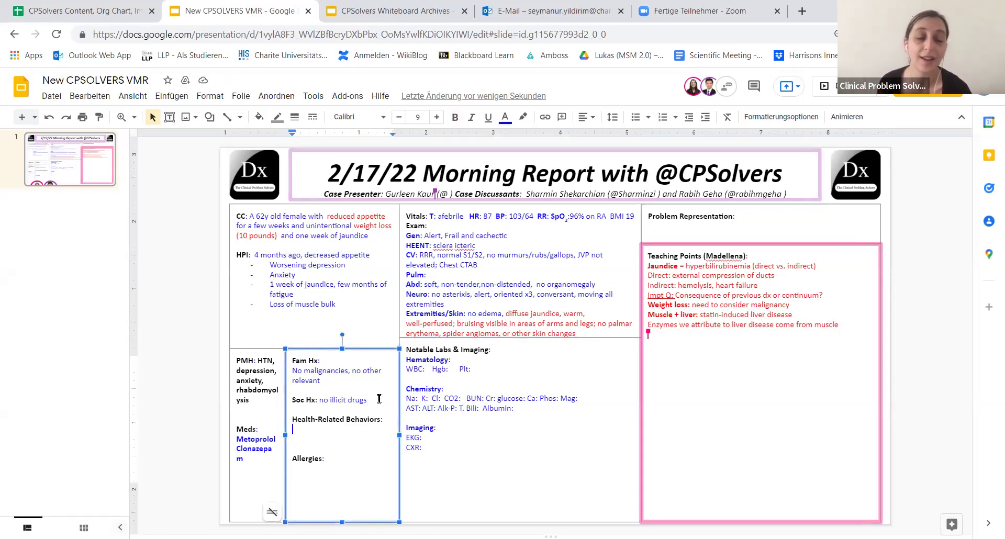
pyautogui.press('Down')
pyautogui.press('Down')
pyautogui.press('Down')
pyautogui.write('Quit smoking nmor')
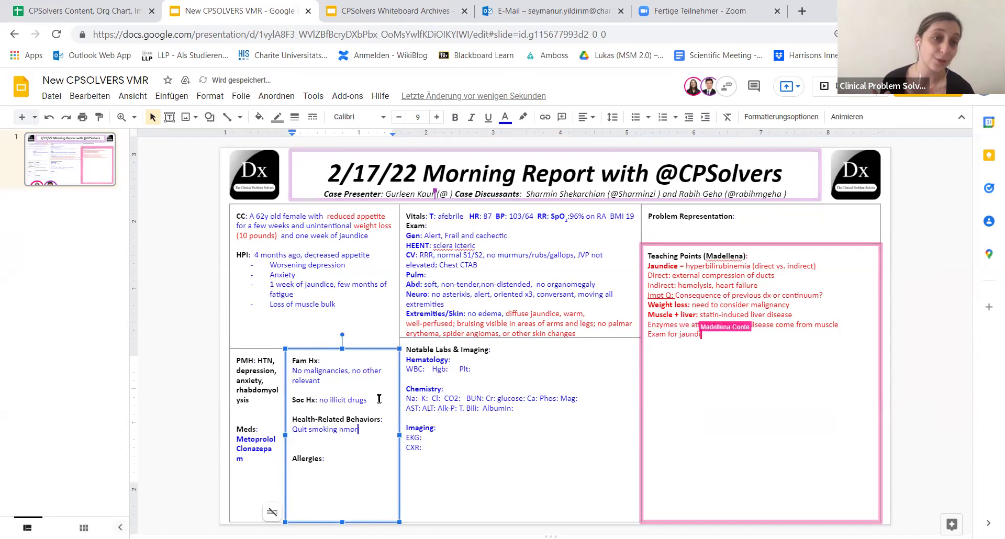
pyautogui.press('BackSpace')
pyautogui.write('more than 25y ago')
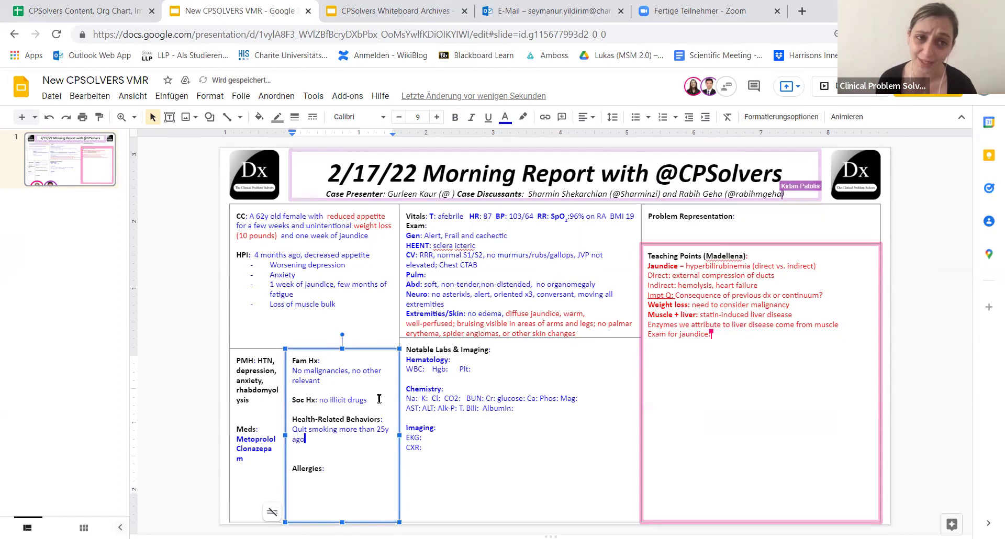
pyautogui.write(', alco')
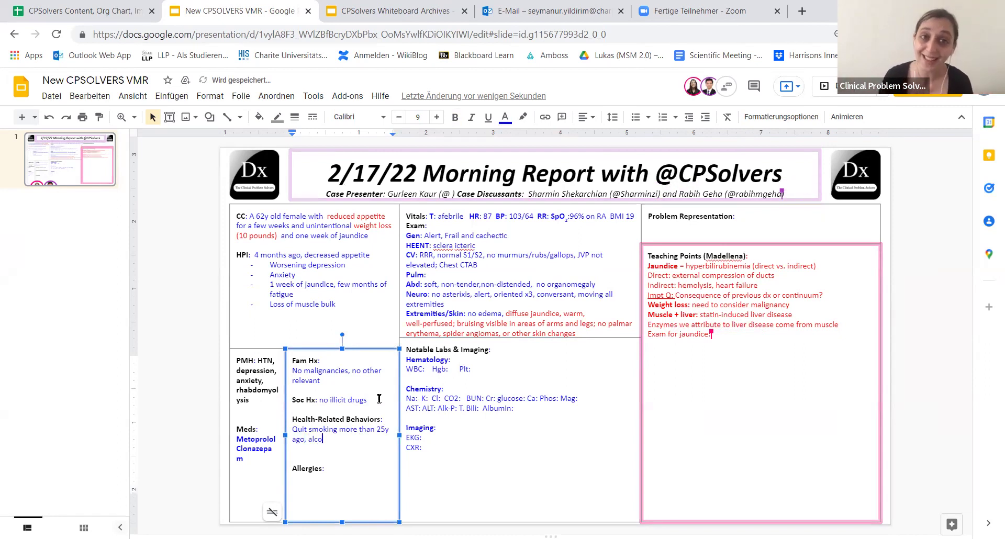
pyautogui.write('hol occassional')
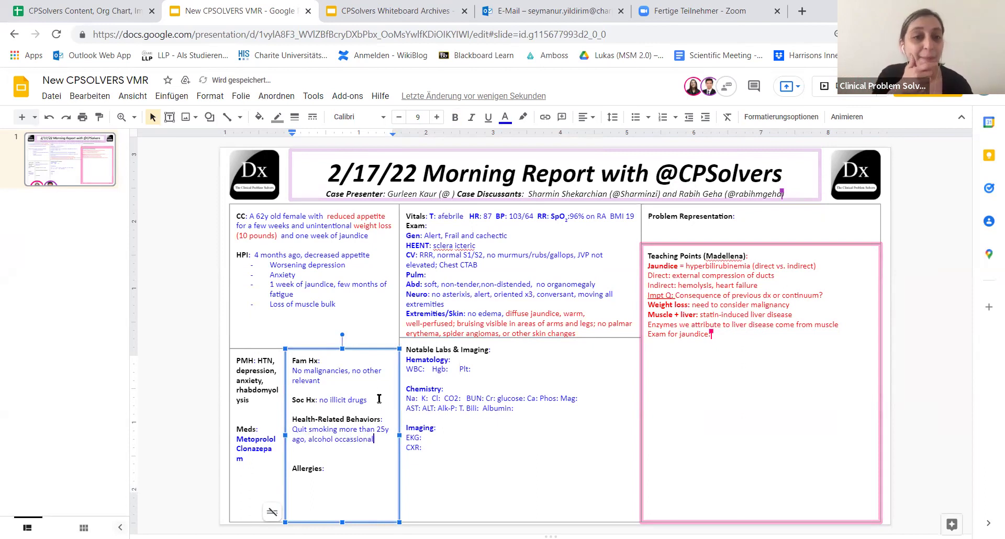
pyautogui.write('ly, glass of wine')
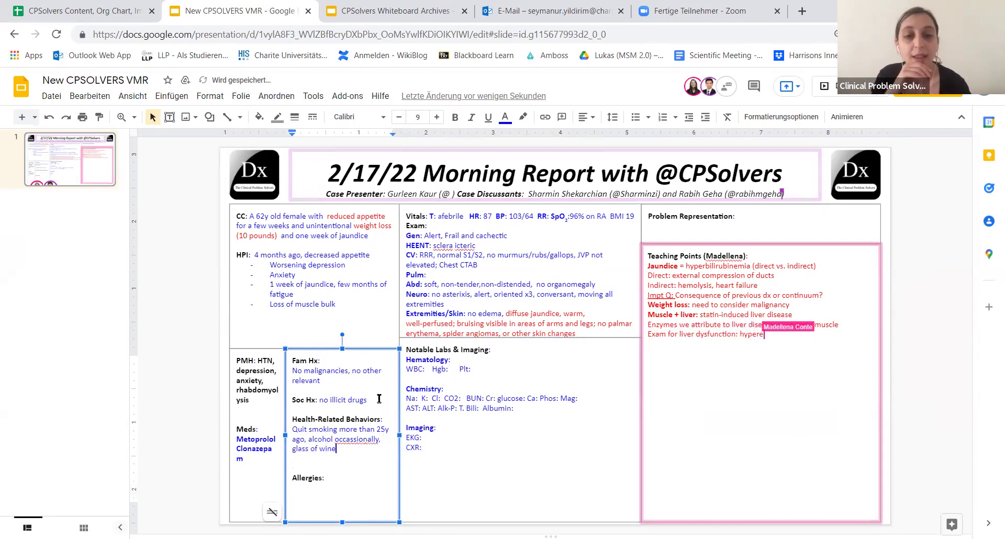
pyautogui.write(' once in awh')
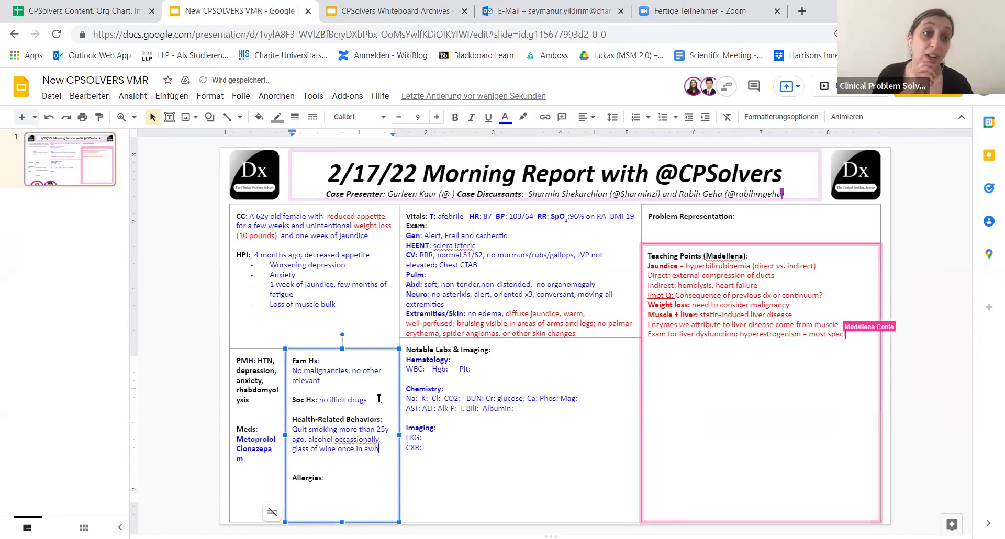
pyautogui.press('BackSpace')
pyautogui.write('wh')
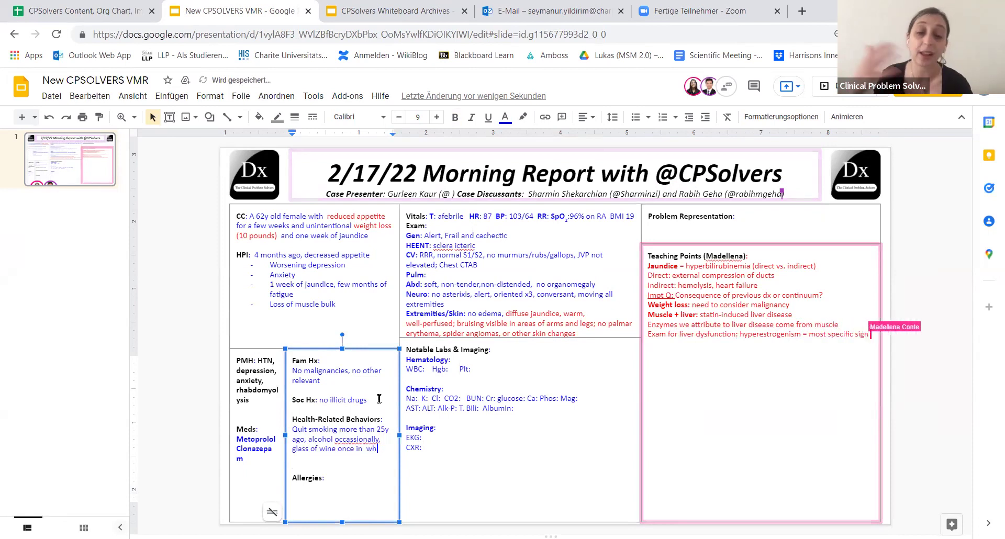
pyautogui.write('ile')
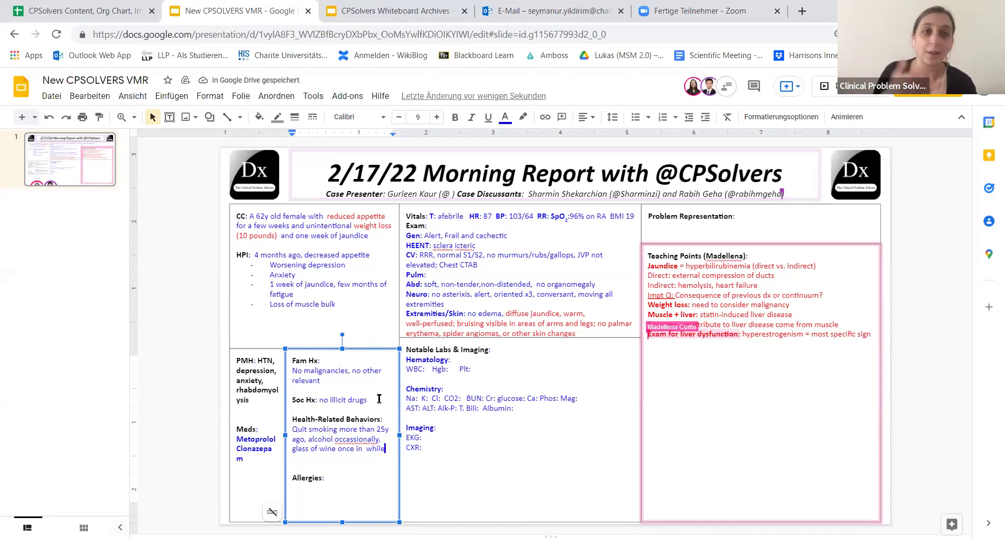
pyautogui.write('; hasnt drunk')
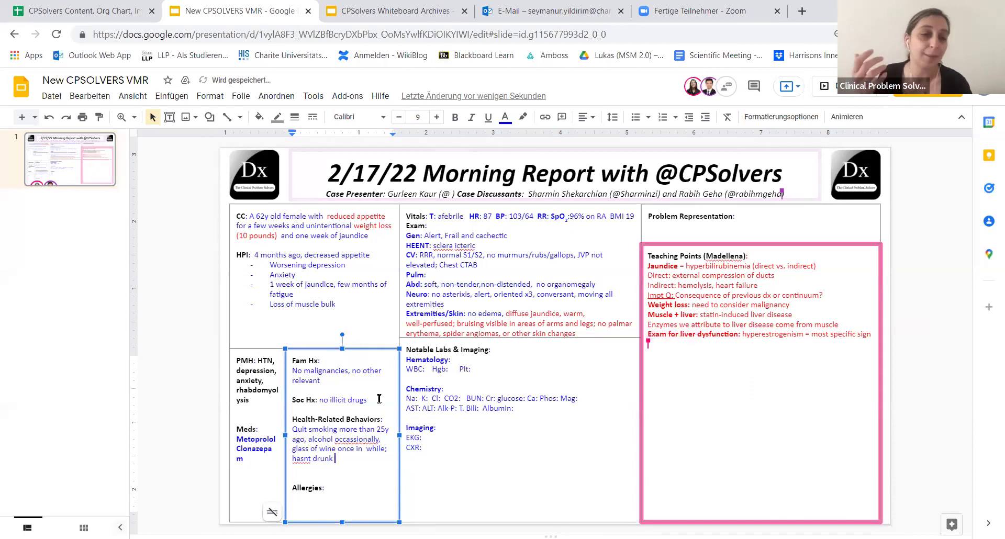
pyautogui.write(' in past 3 w')
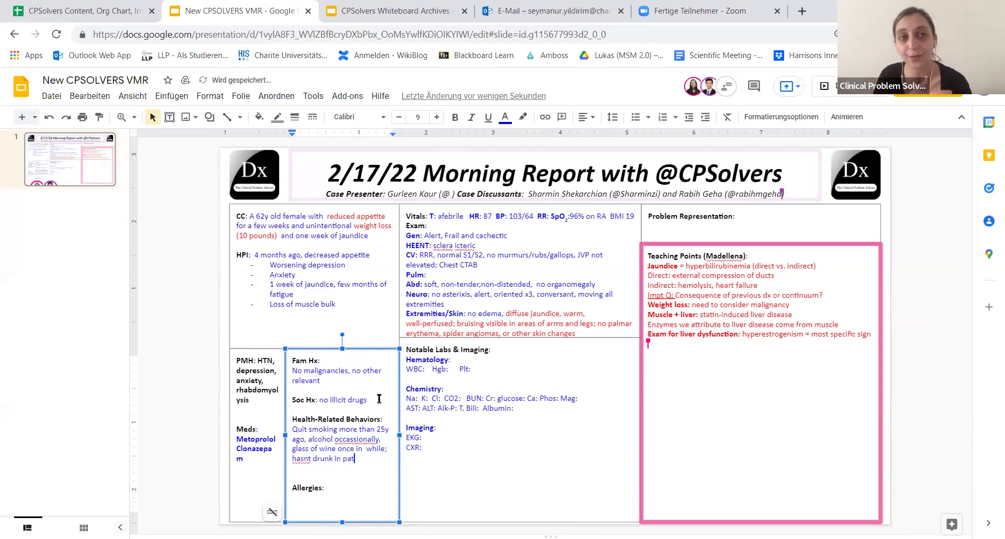
pyautogui.write('eeks')
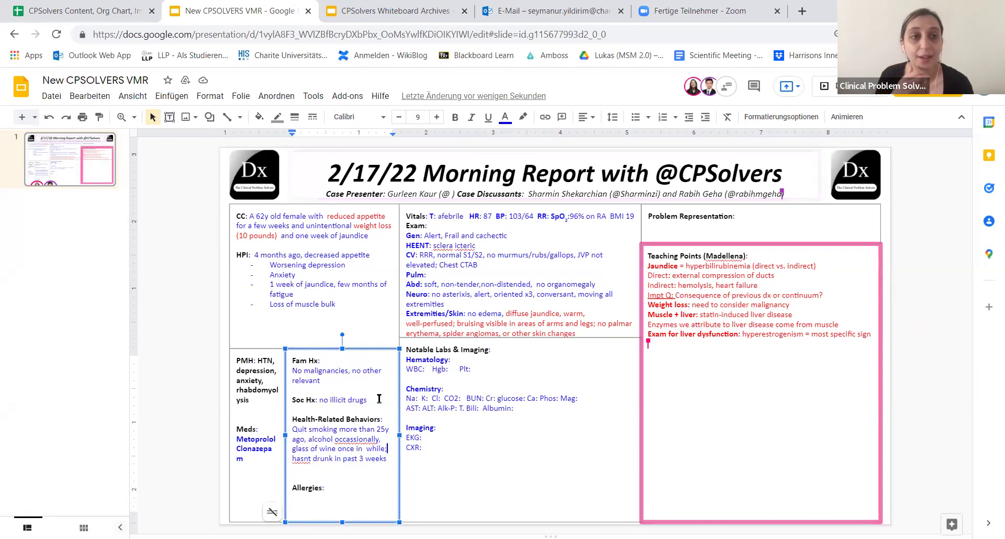
pyautogui.press('Up')
pyautogui.press('Up')
pyautogui.press('Up')
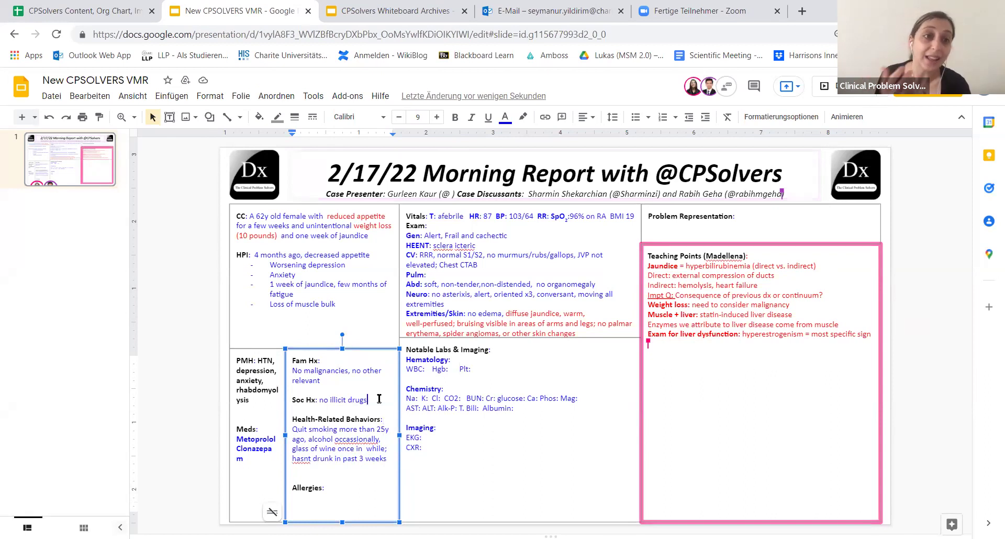
# Replace 'no illicit drugs' with works from home, stressed recently, depression worse after family deaths.
pyautogui.hotkey('ctrl', 'BackSpace')
pyautogui.hotkey('ctrl', 'BackSpace')
pyautogui.hotkey('ctrl', 'BackSpace')
pyautogui.write('depr')
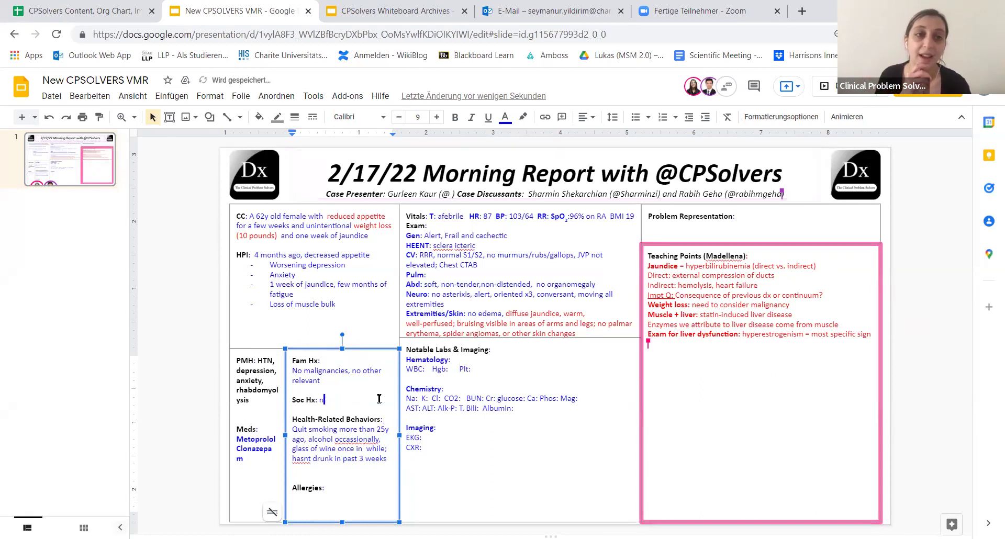
pyautogui.write('ession w')
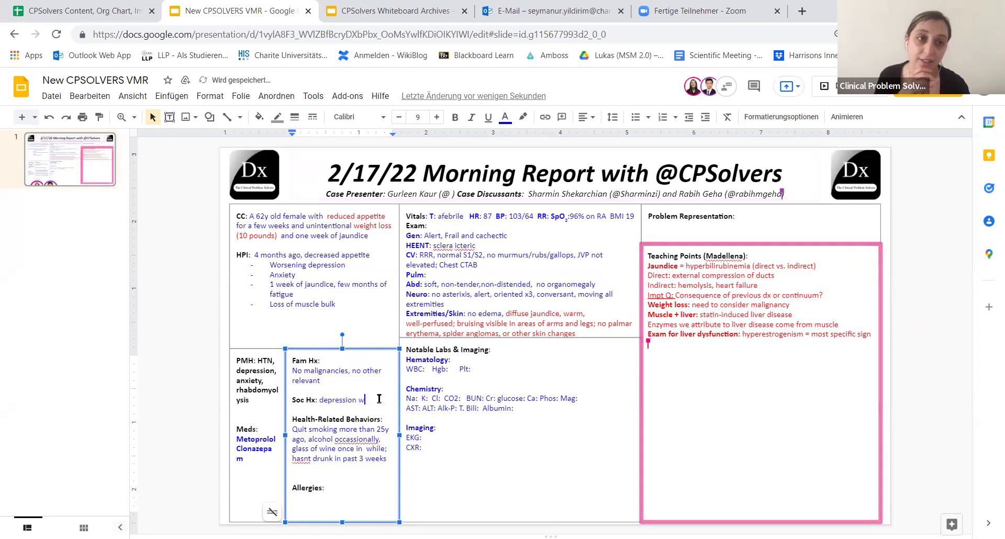
pyautogui.write('orse within ')
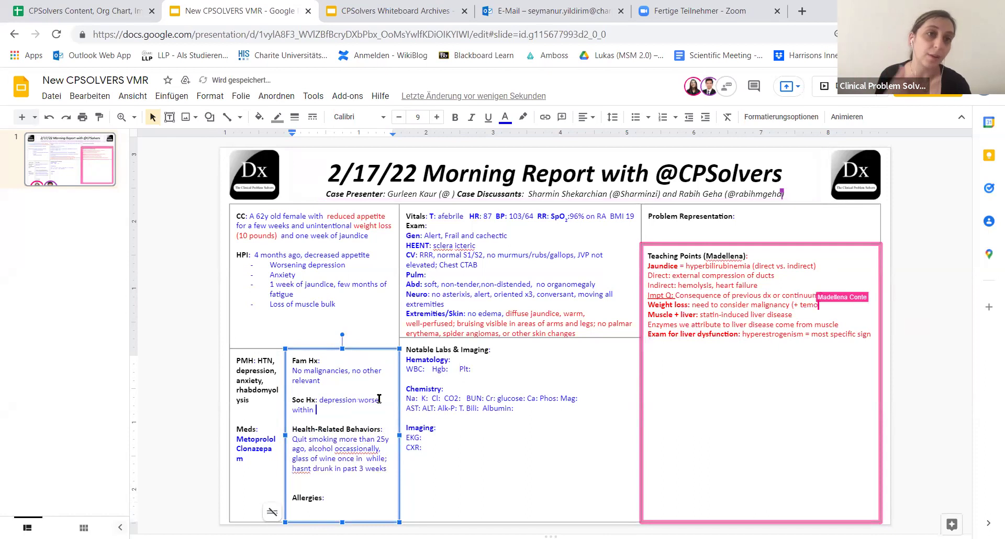
pyautogui.write('last year')
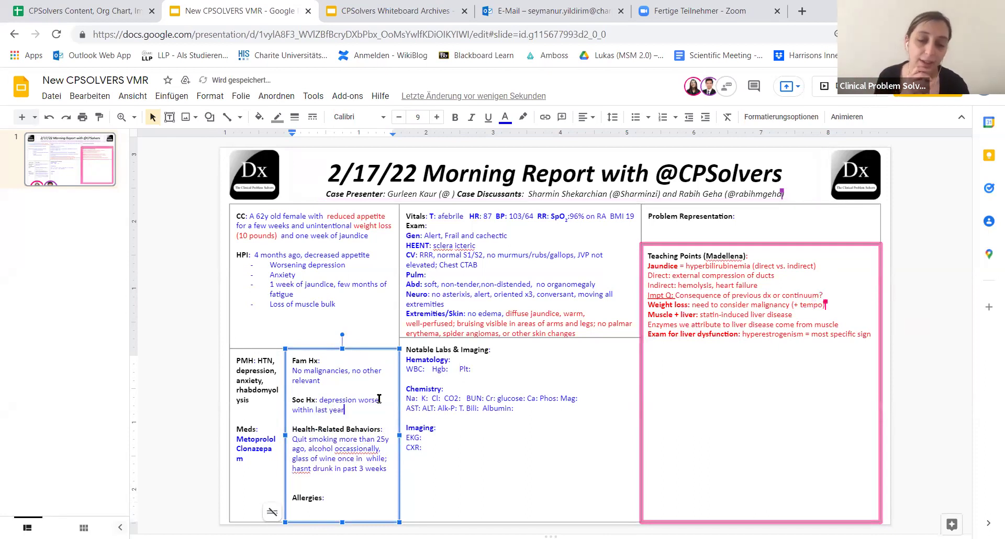
pyautogui.write(' due to')
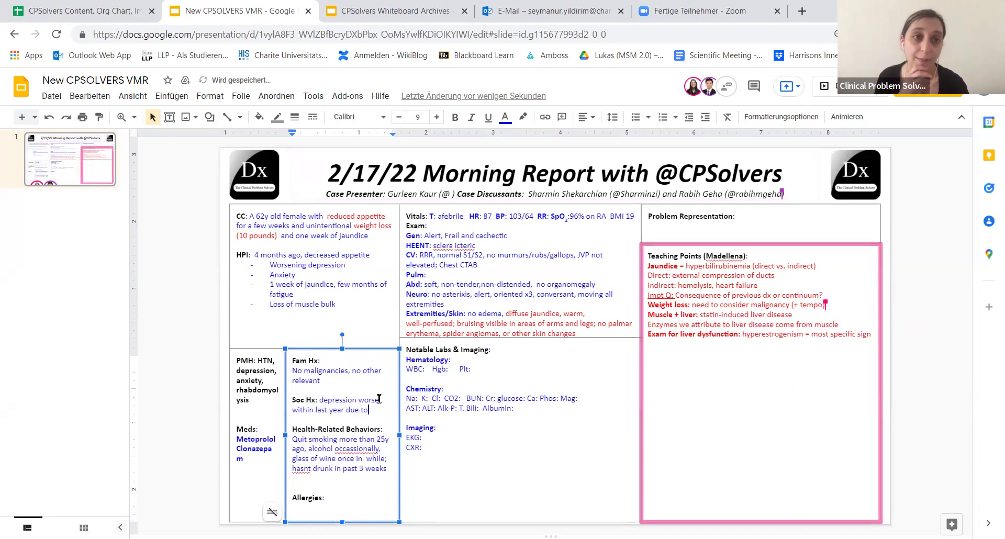
pyautogui.write(' death')
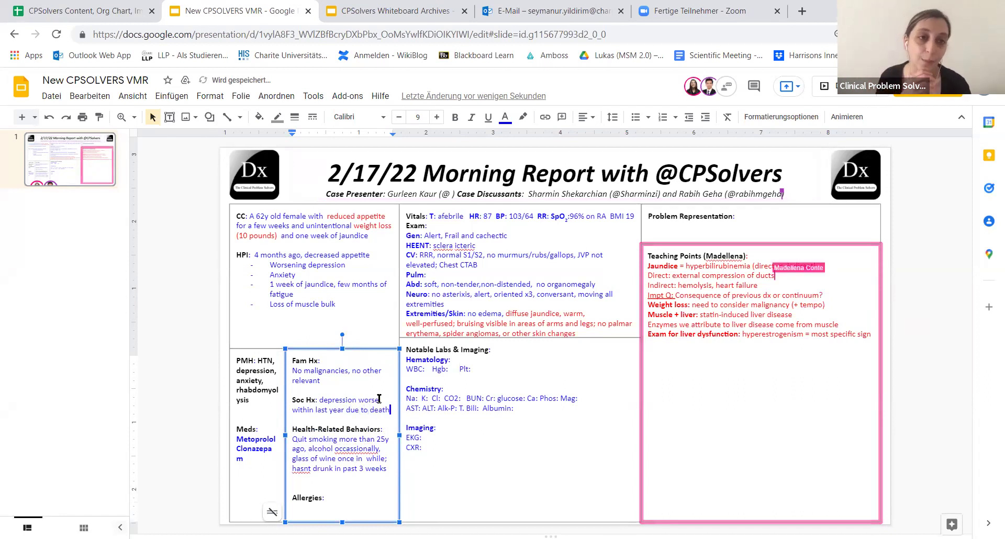
pyautogui.write('s in family')
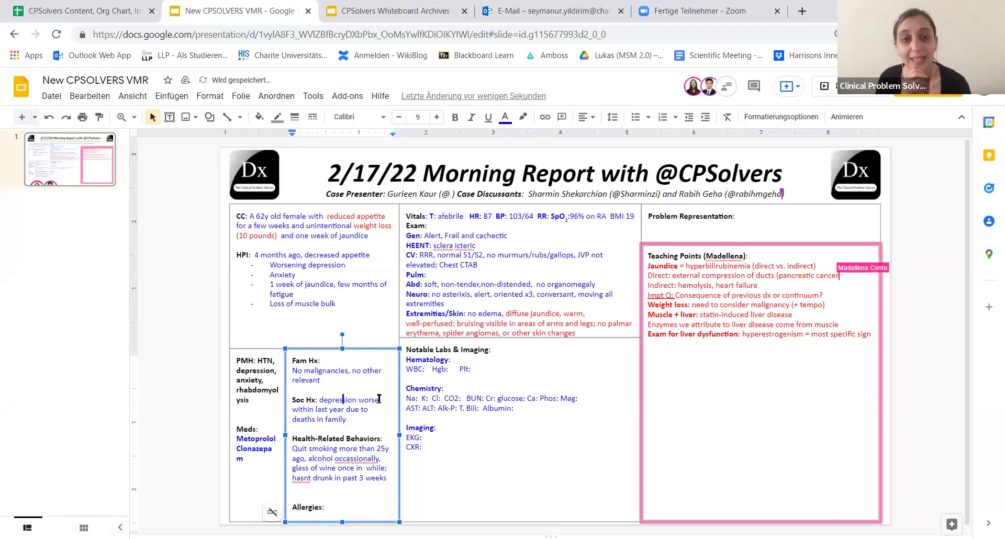
pyautogui.press('Left')
pyautogui.press('Left')
pyautogui.press('Left')
pyautogui.press('Left')
pyautogui.write('works from hom')
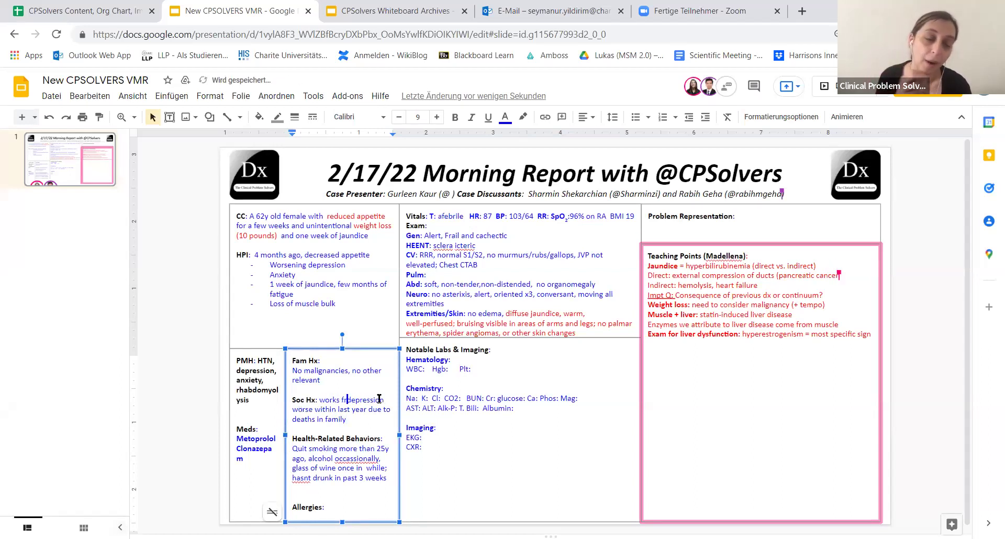
pyautogui.write('e')
pyautogui.press('Return')
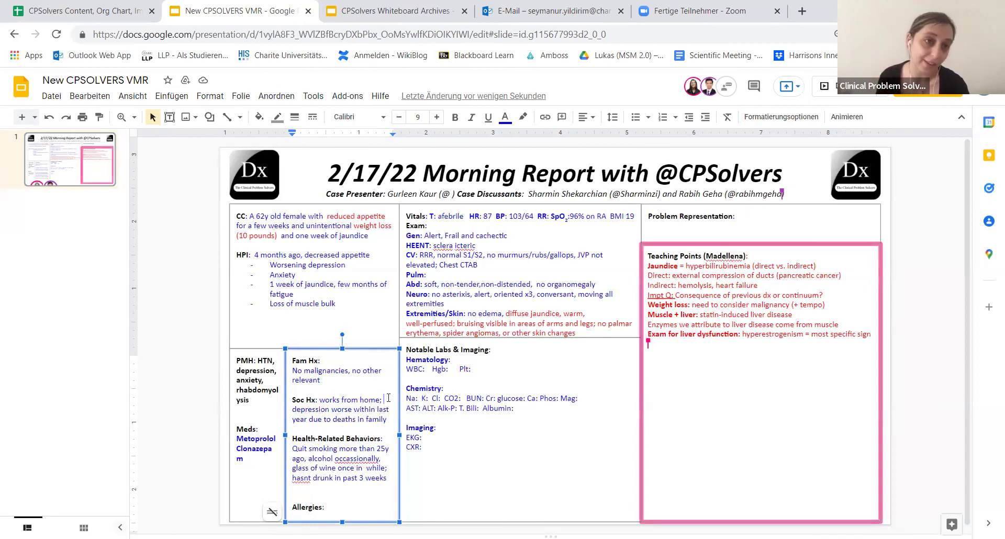
pyautogui.write('stressed re')
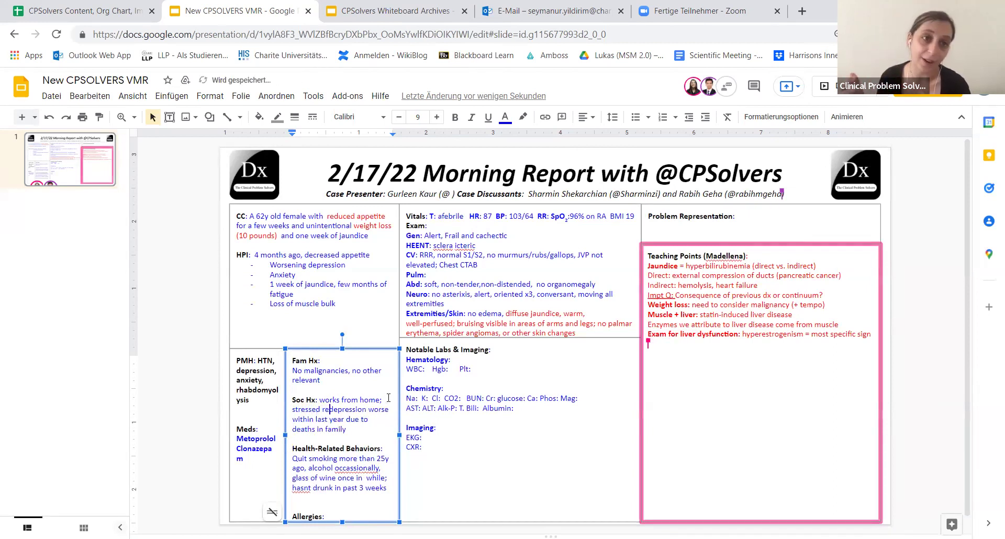
pyautogui.write('cently;')
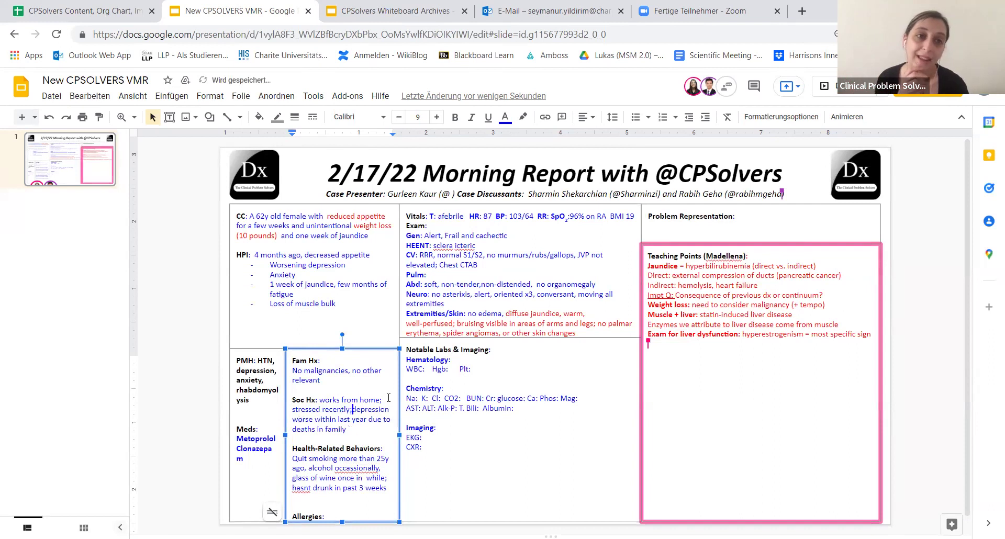
# Enter WBC 34 (84% N, 3% L, 9% mono), Hgb 12.3, Hct 35.9 and MCV.
pyautogui.click(427, 369)
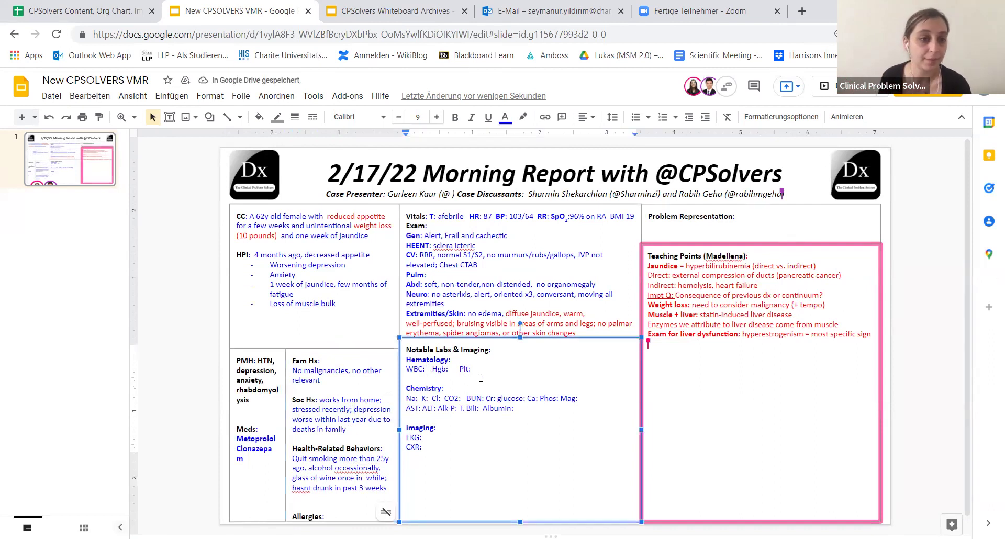
pyautogui.write('34')
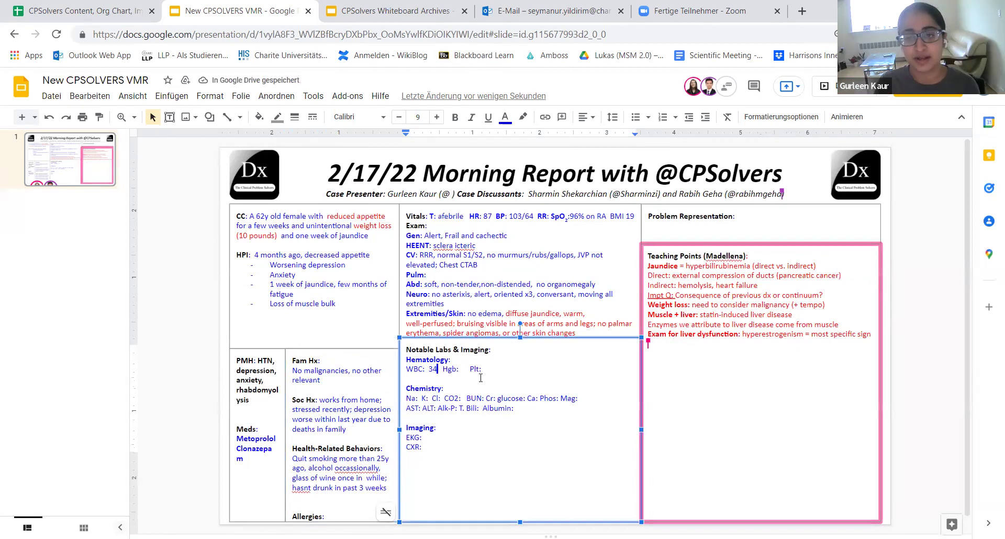
pyautogui.write(' (8')
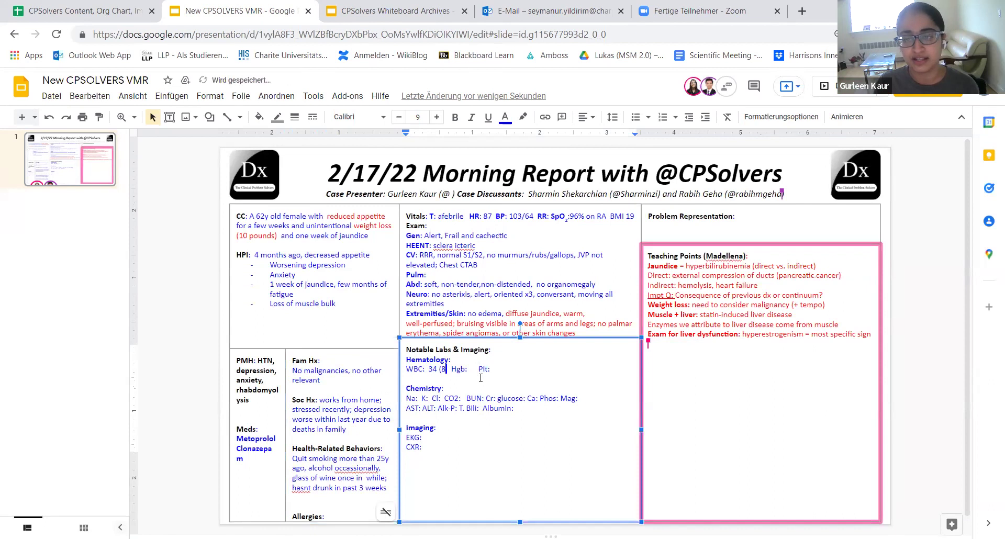
pyautogui.write('4%')
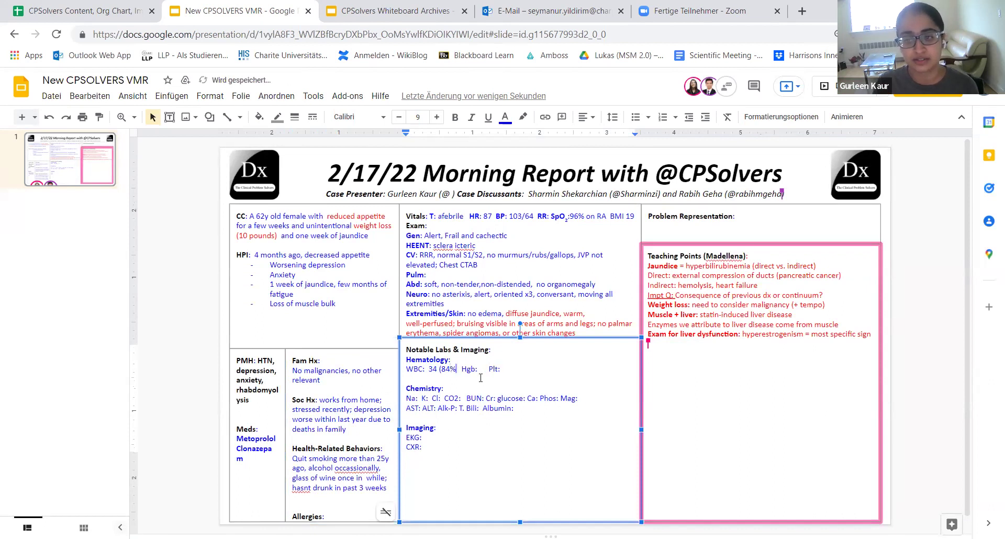
pyautogui.write(' N, 3% L,')
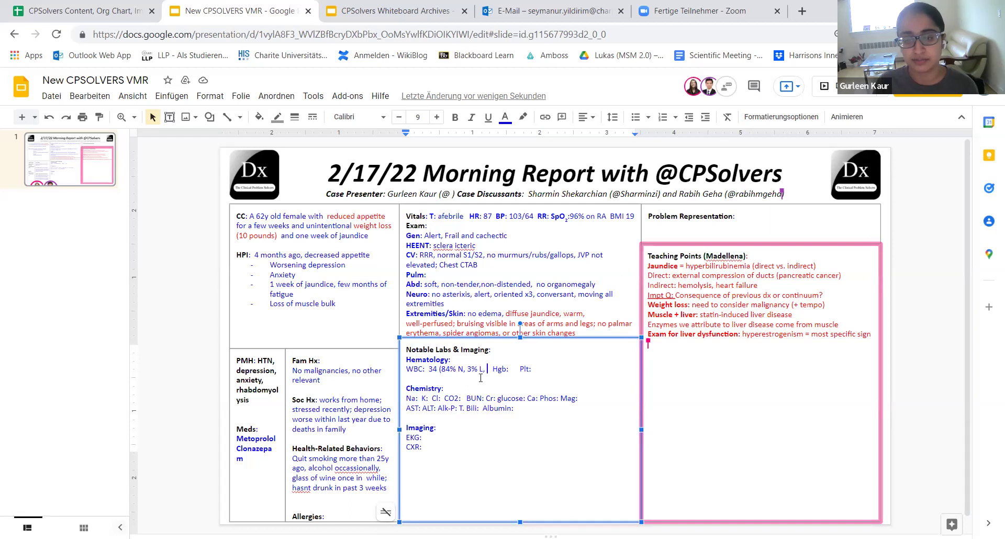
pyautogui.press('BackSpace')
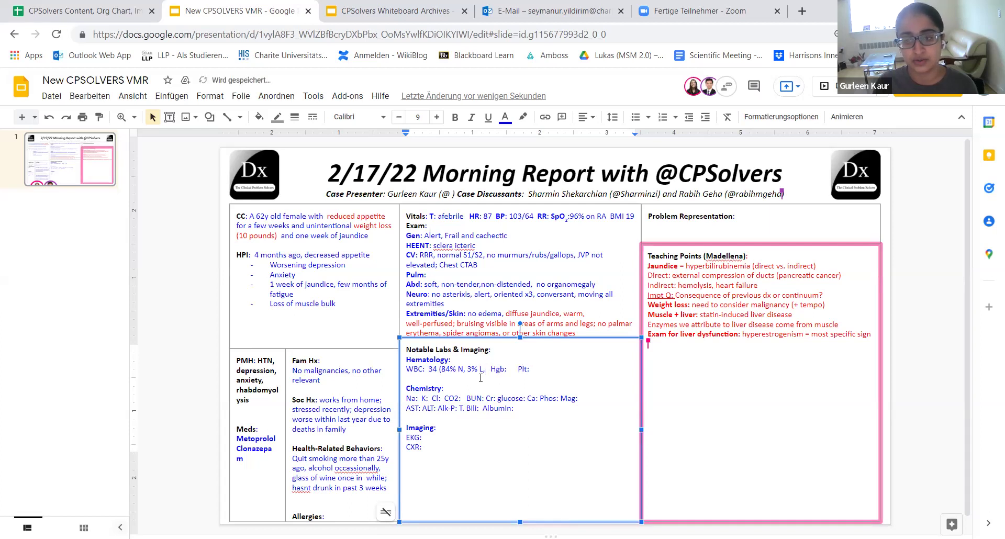
pyautogui.press('BackSpace')
pyautogui.press('BackSpace')
pyautogui.press('BackSpace')
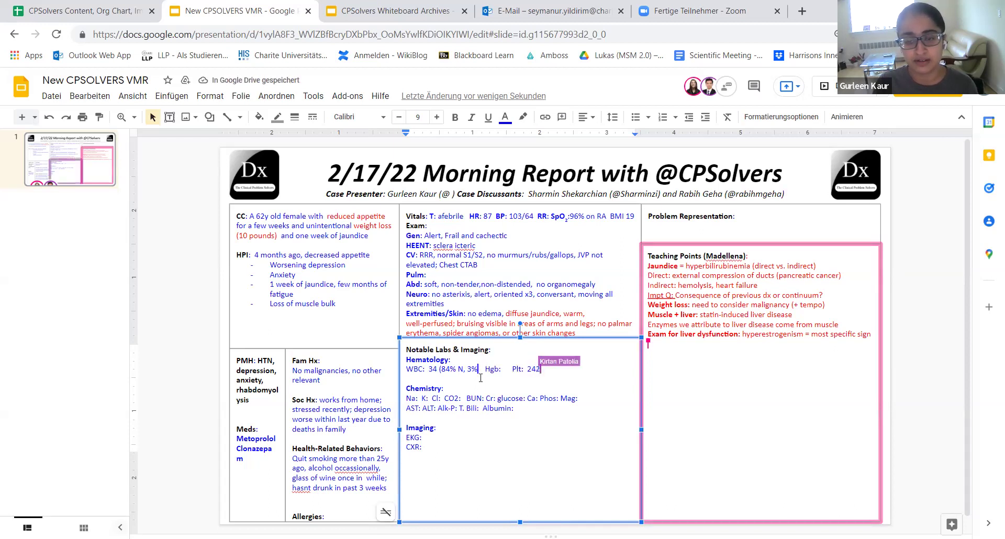
pyautogui.write('L, ')
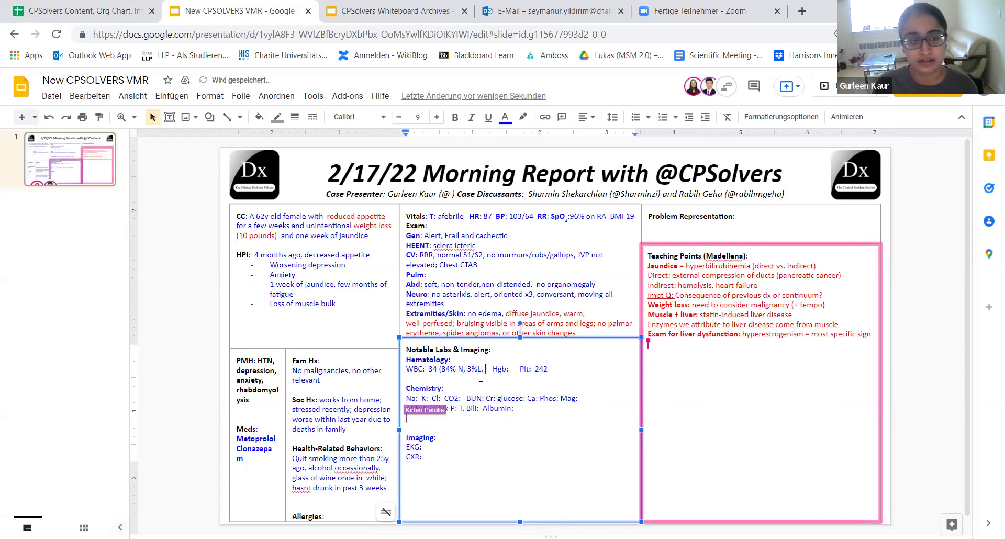
pyautogui.write('9% mo')
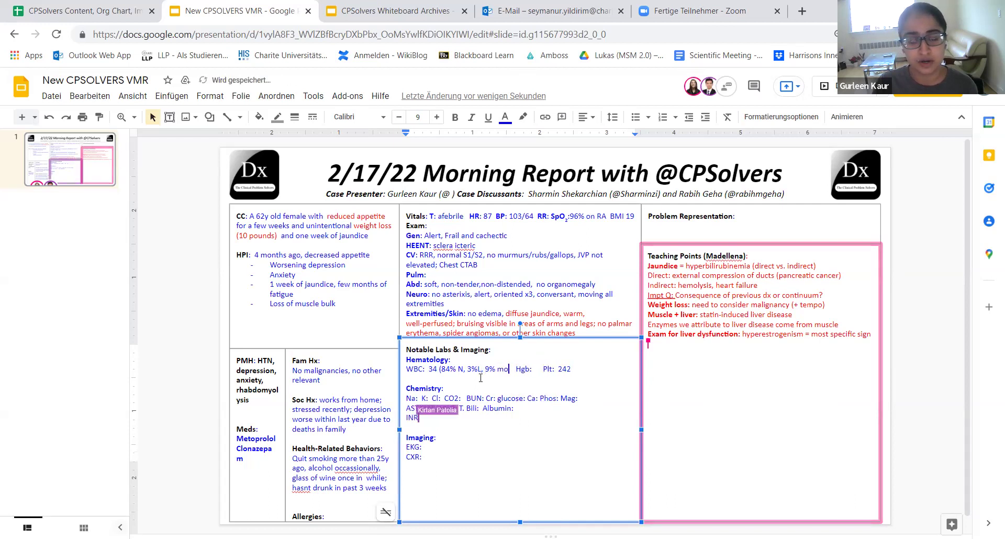
pyautogui.write('no)   ')
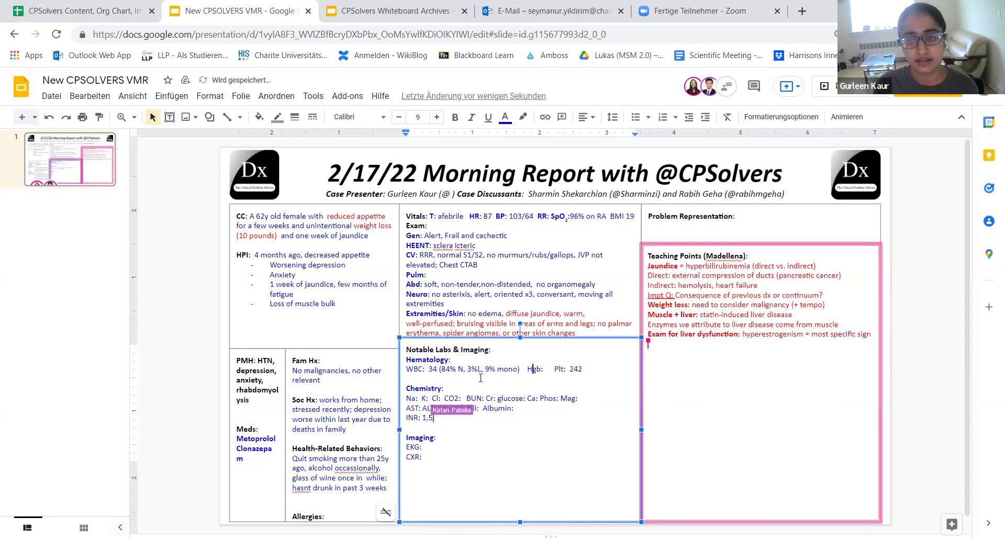
pyautogui.write('Hgb: 12,3')
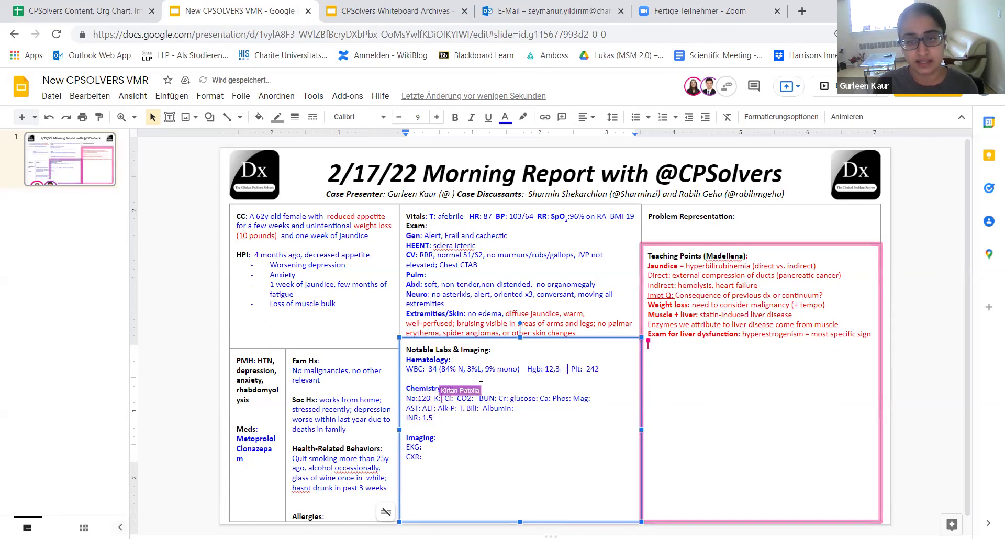
pyautogui.write(' , ')
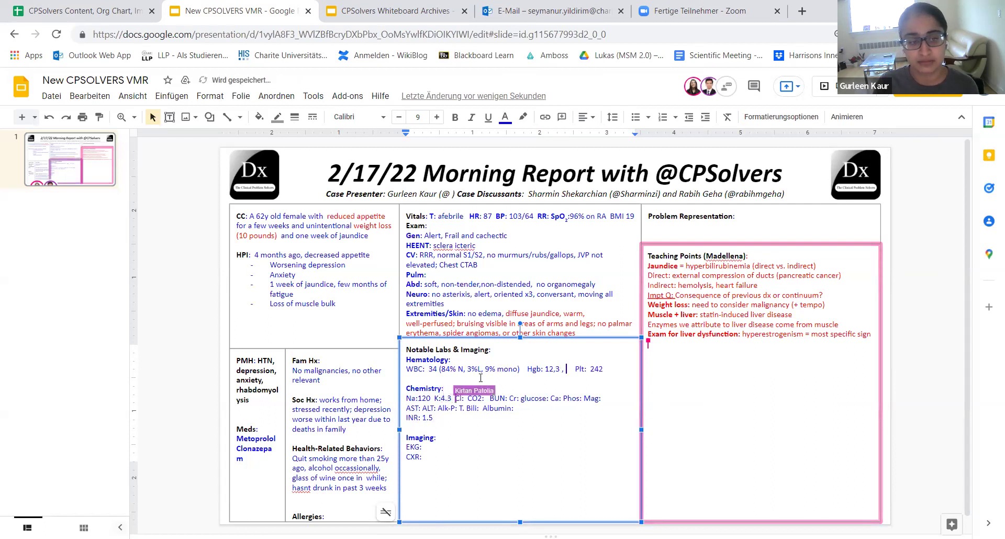
pyautogui.write('Hct')
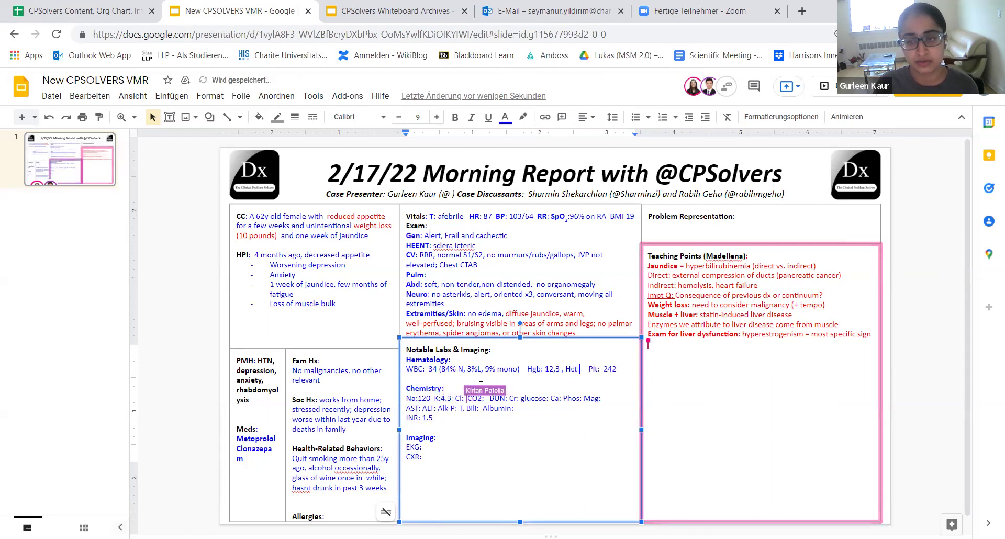
pyautogui.write(' 35,9')
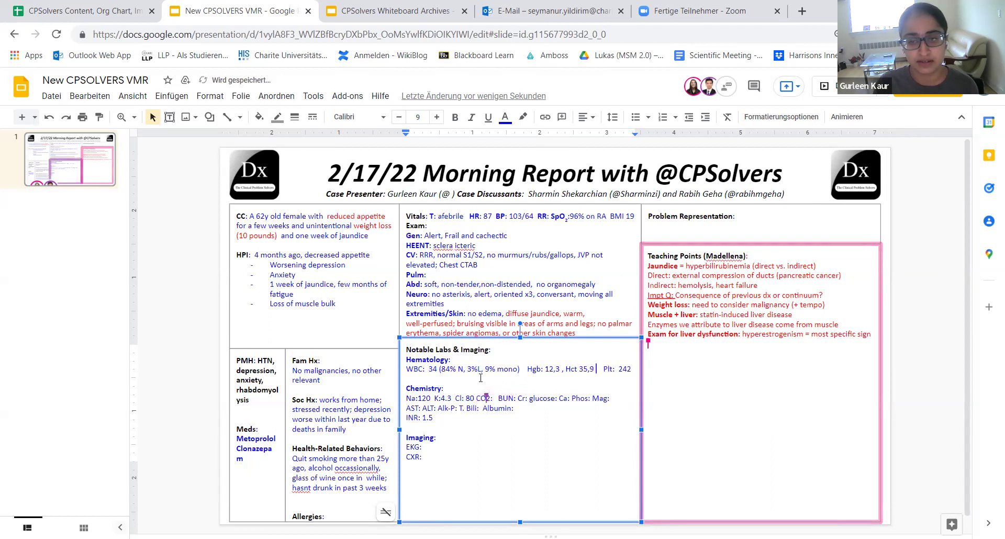
pyautogui.write(' MCV')
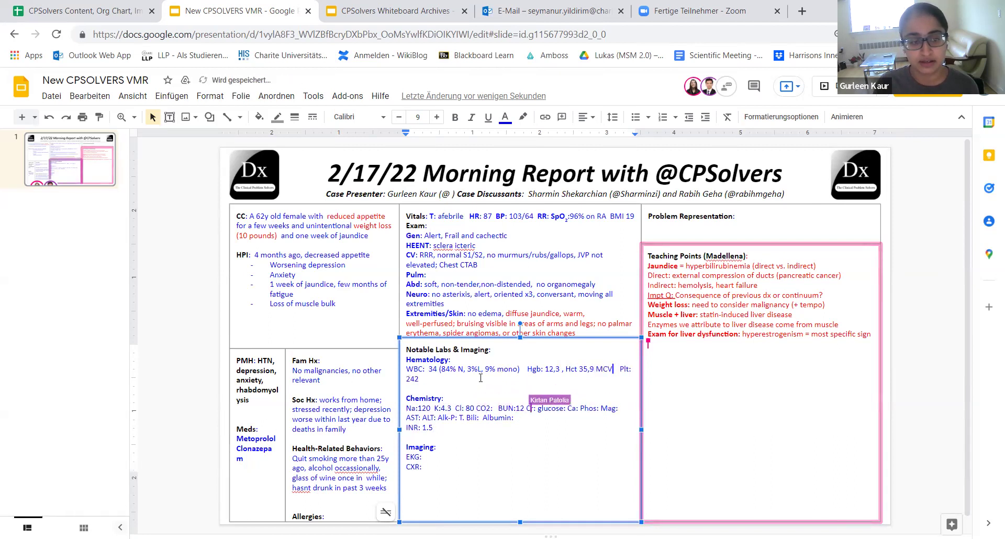
pyautogui.write(' 102')
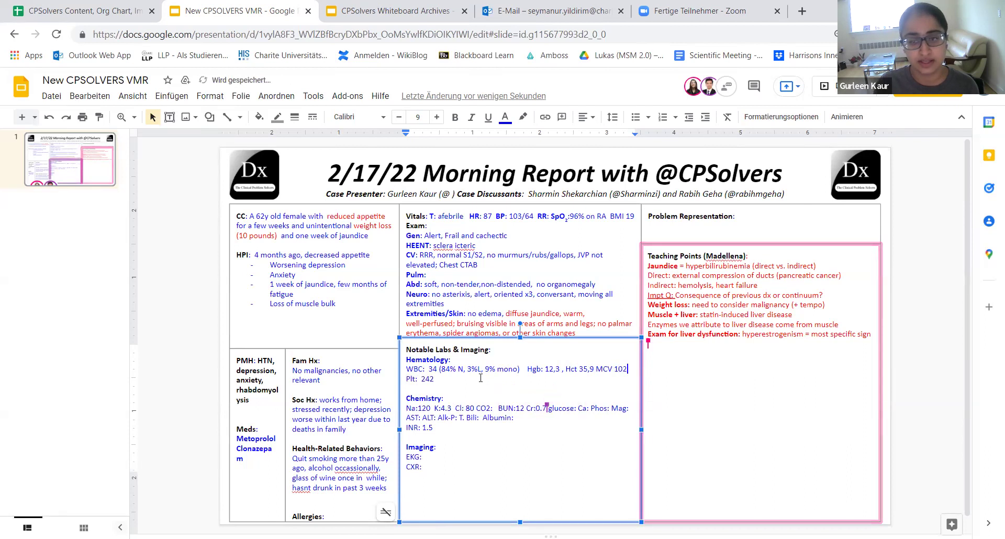
# Add retic 6% after platelets, a gap above Chemistry, and PT 16.7 under INR 1.5.
pyautogui.press('Down')
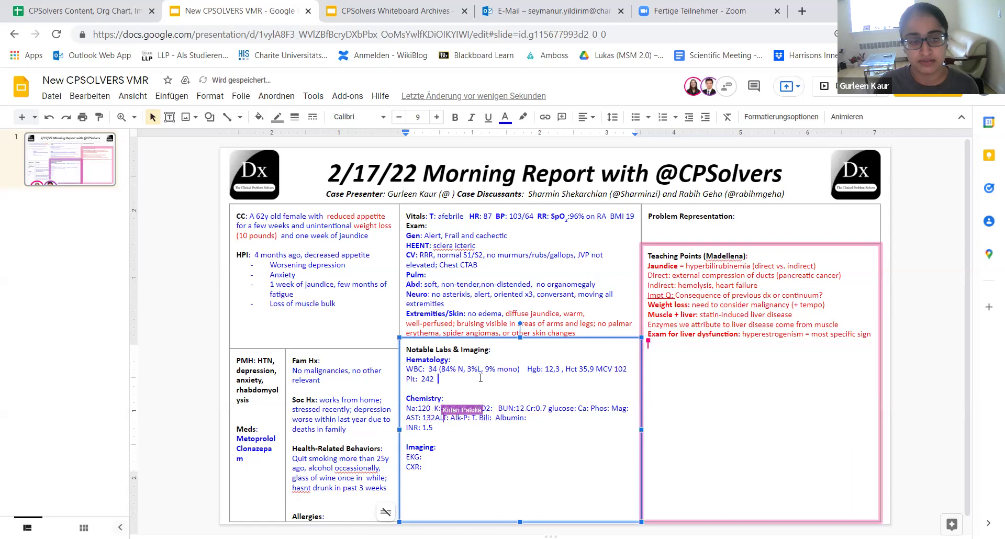
pyautogui.write(',')
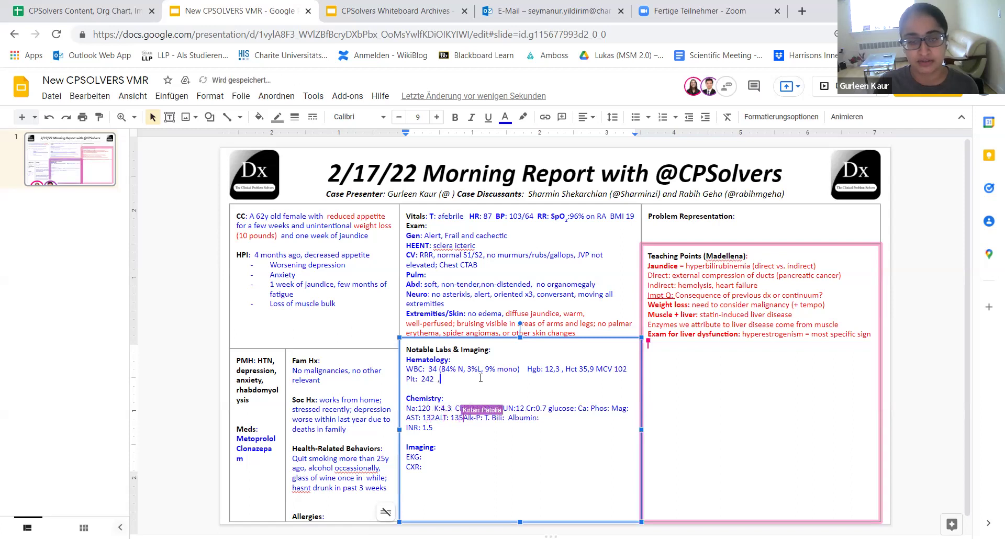
pyautogui.write(' retic ')
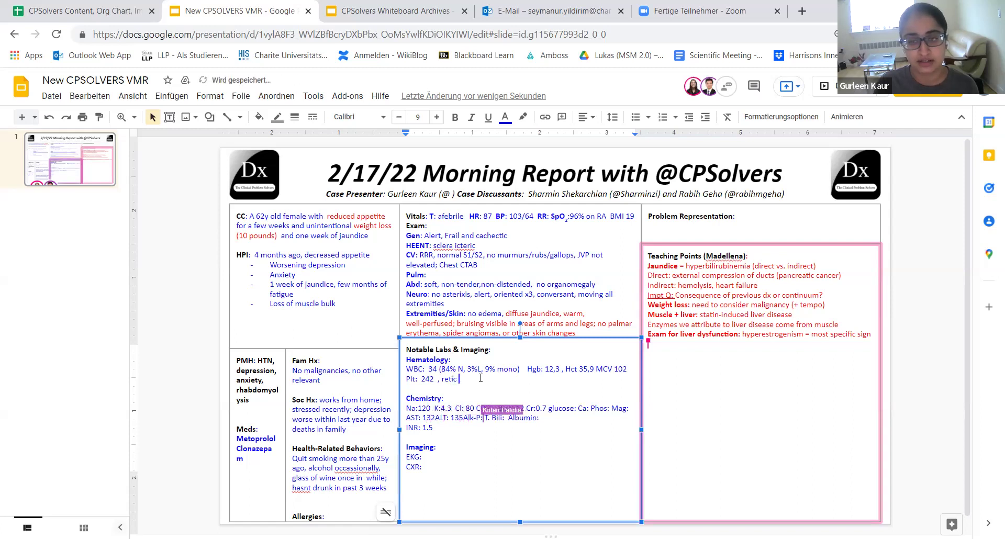
pyautogui.write('6%')
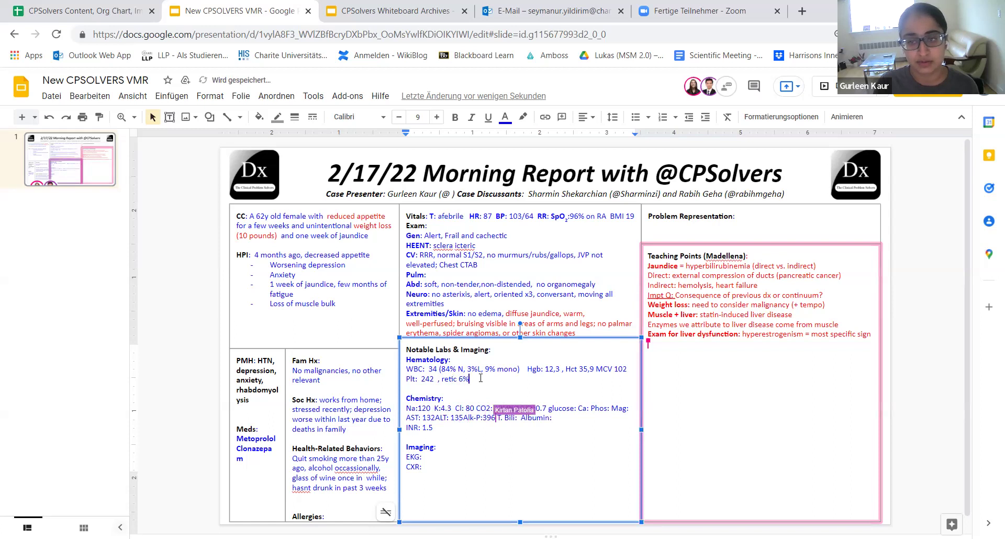
pyautogui.press('Return')
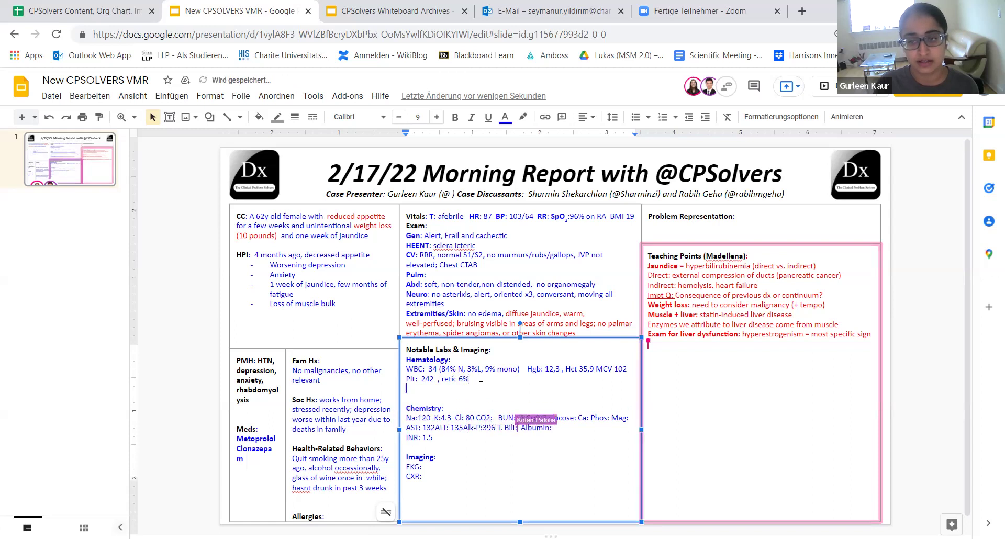
pyautogui.press('Down')
pyautogui.press('Down')
pyautogui.press('Down')
pyautogui.press('Down')
pyautogui.press('Down')
pyautogui.press('Down')
pyautogui.write('PT 1')
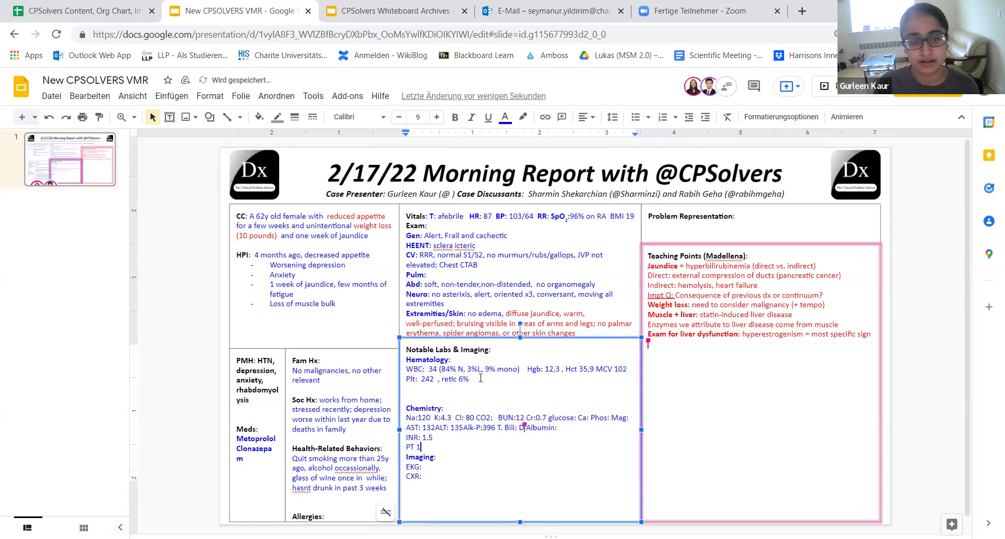
pyautogui.write('6.7')
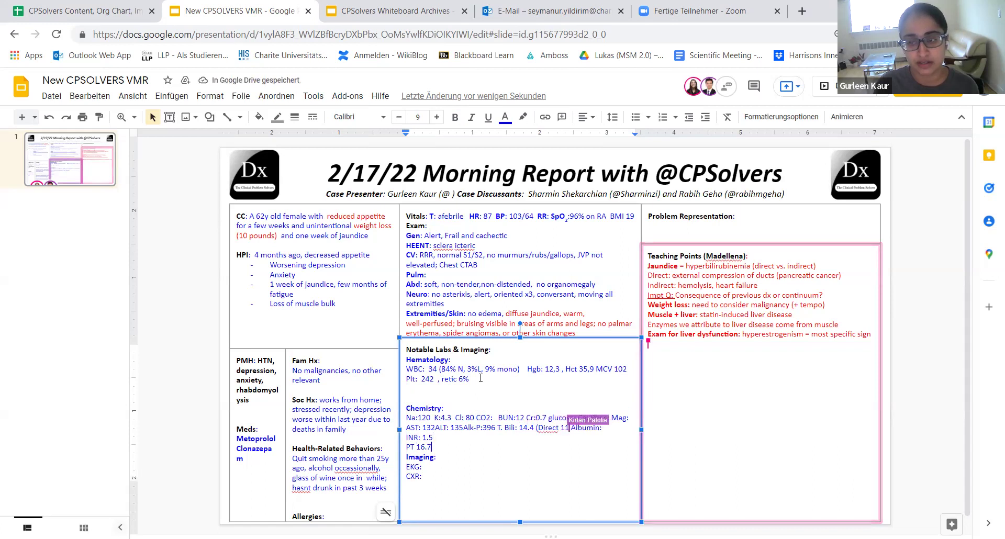
pyautogui.press('Down')
pyautogui.press('Down')
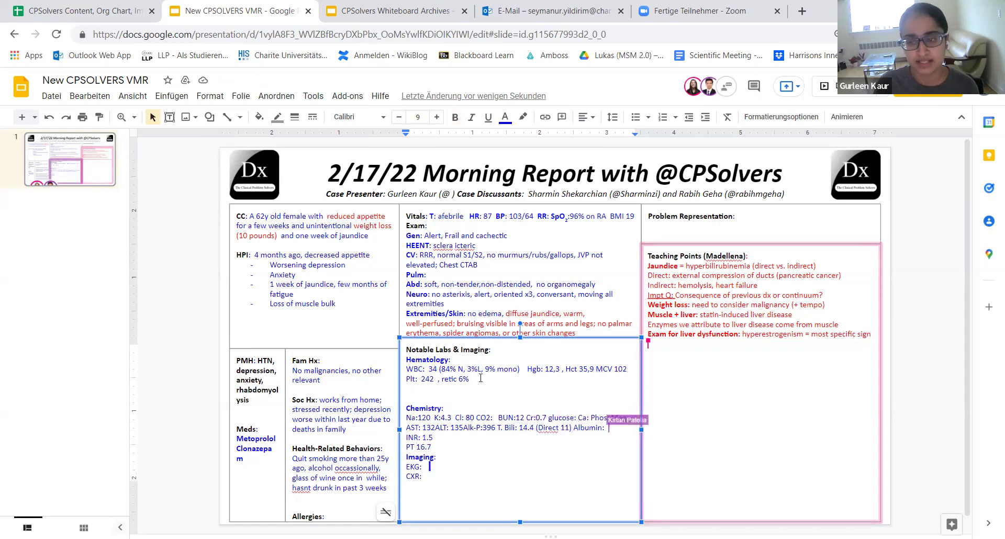
pyautogui.press('Up')
pyautogui.press('Up')
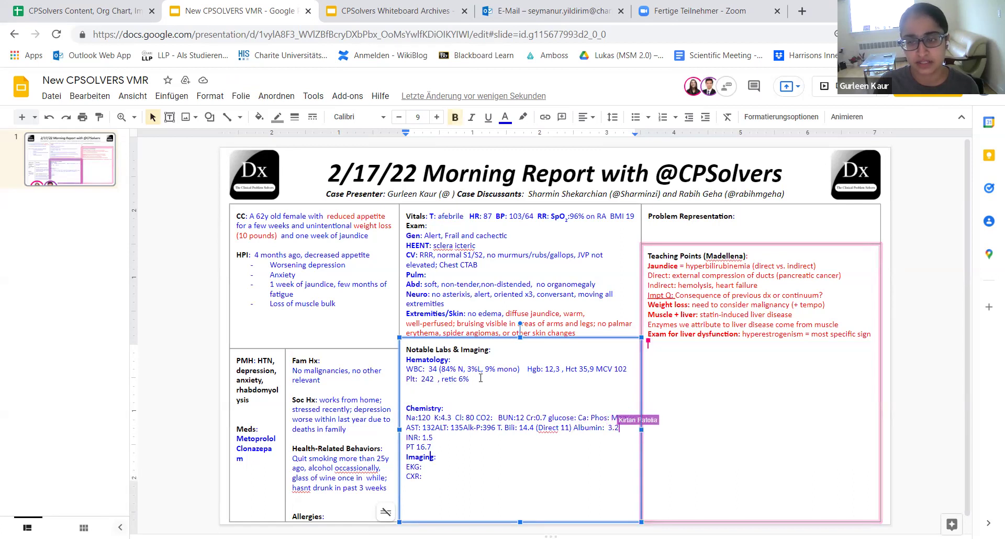
pyautogui.press('Up')
pyautogui.press('Up')
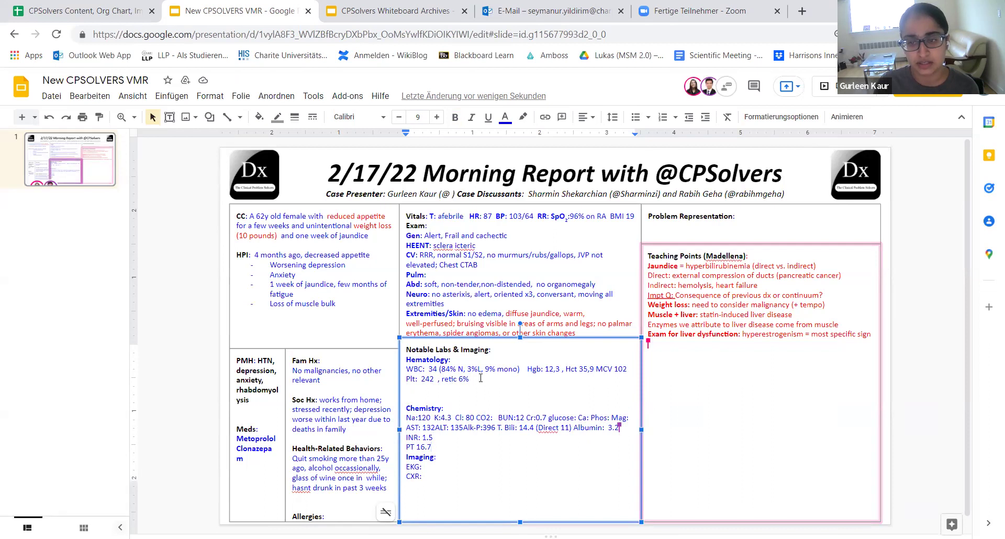
# Add serum osmolality 256, urine Na <20, urine osmolality 315, ferritin ~3000, ESR 44, CRP 16.6.
pyautogui.write('PT 16.7')
pyautogui.press('Return')
pyautogui.press('Return')
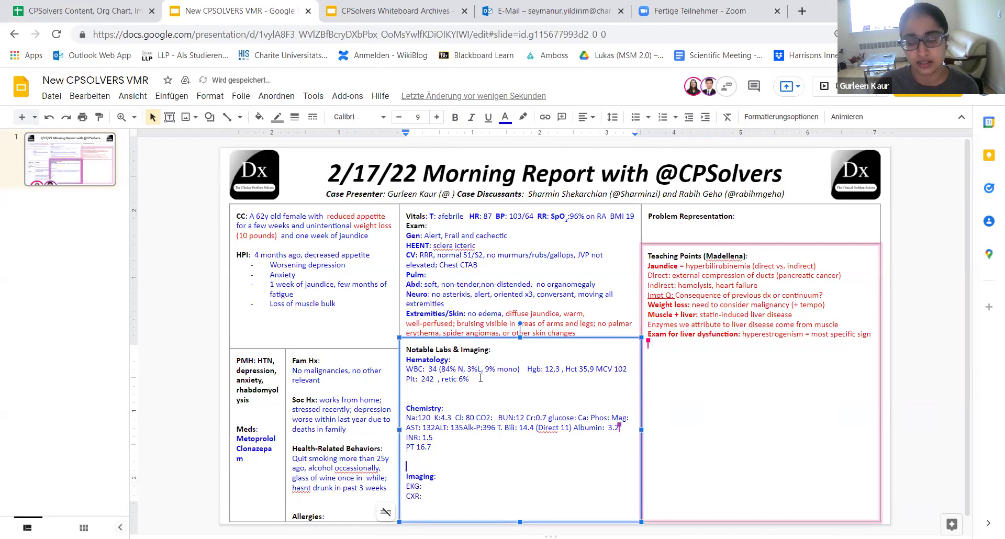
pyautogui.write('Serum osmola')
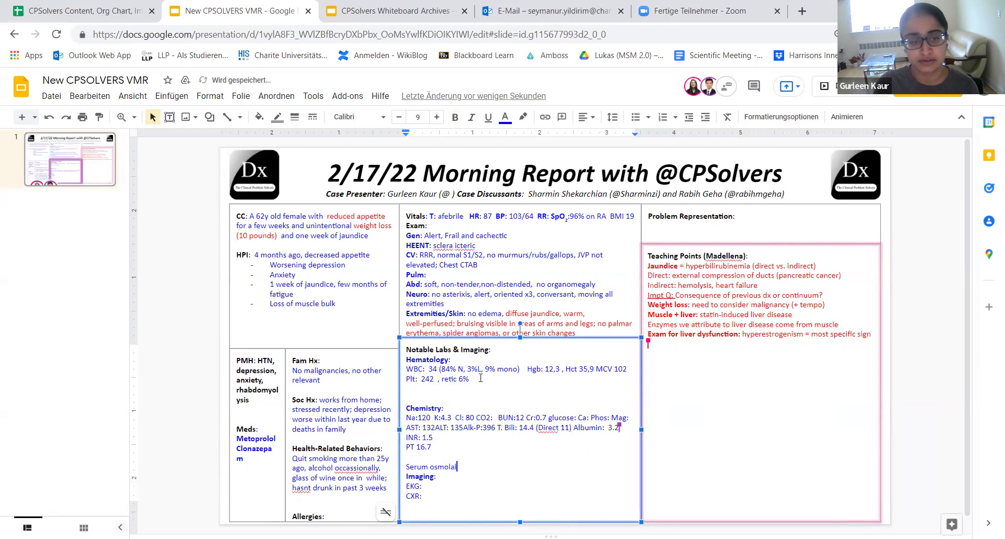
pyautogui.write('lity')
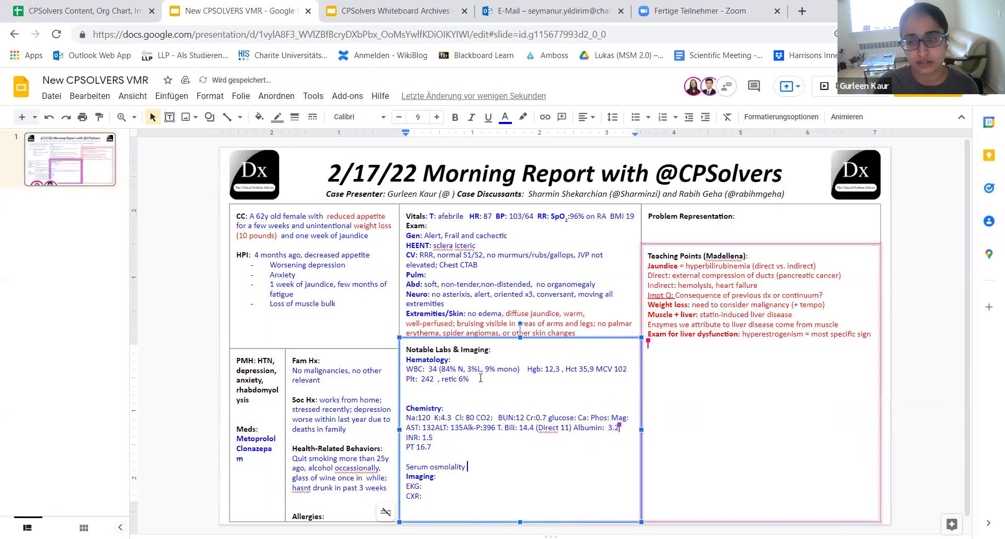
pyautogui.write(' 256')
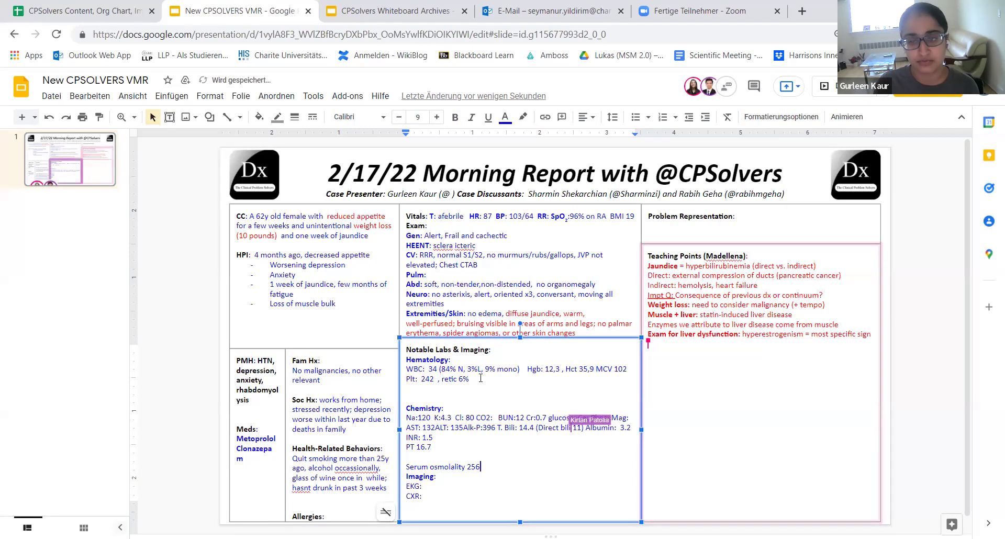
pyautogui.write(', Urin N')
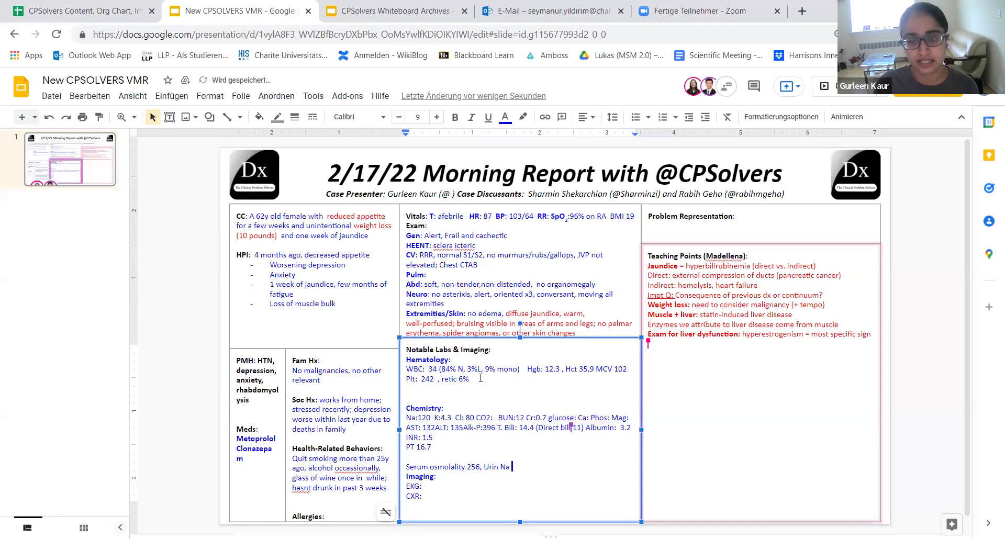
pyautogui.write('a <20')
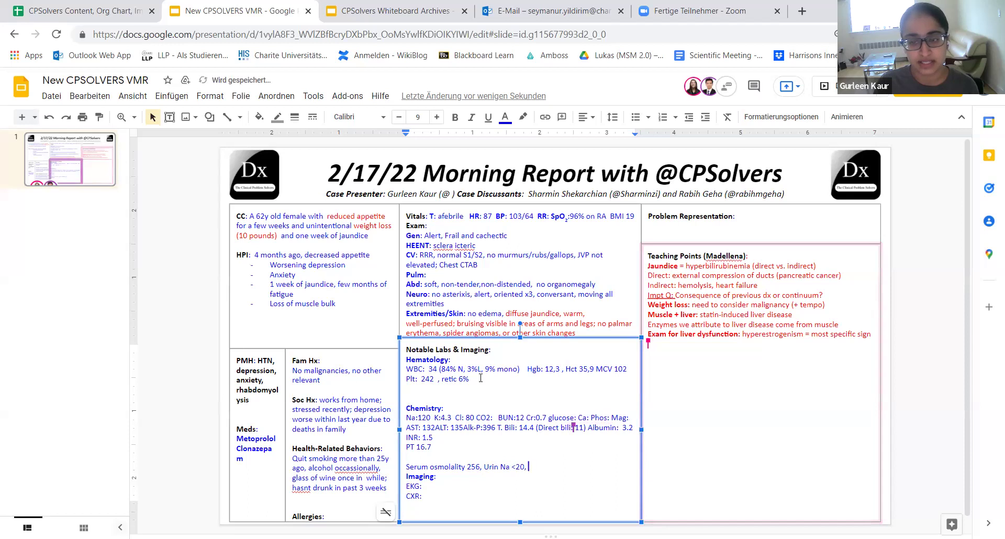
pyautogui.write(', urine osmolality')
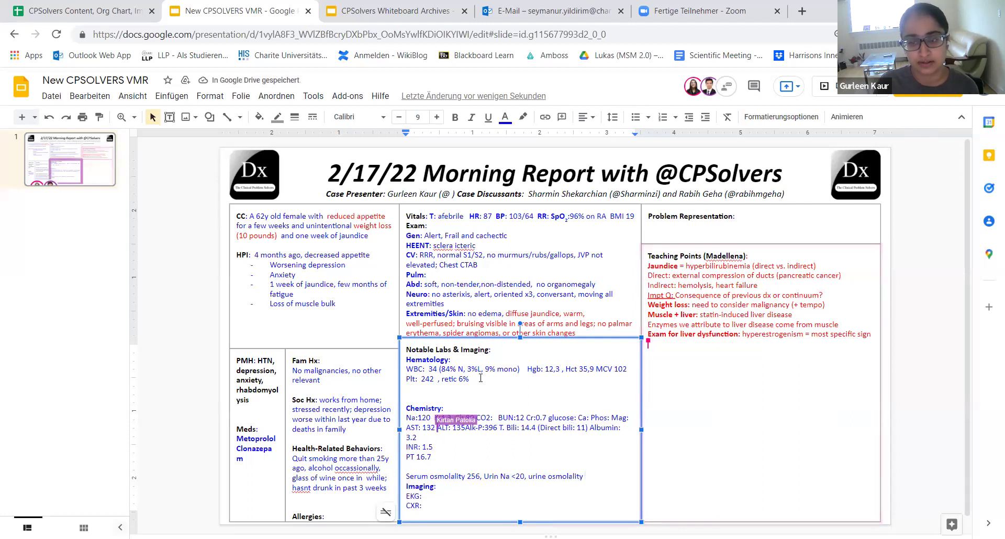
pyautogui.write(' 315')
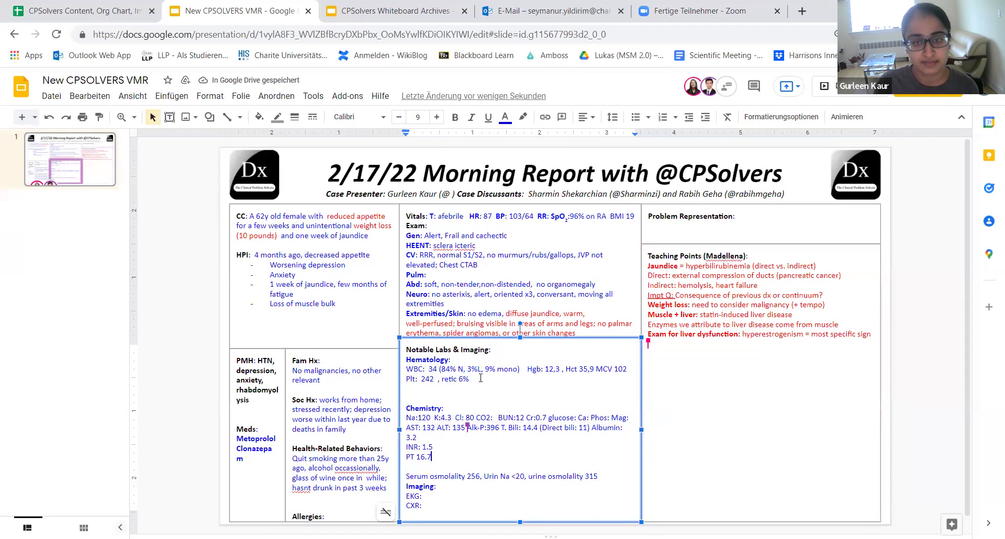
pyautogui.write('Ferritin')
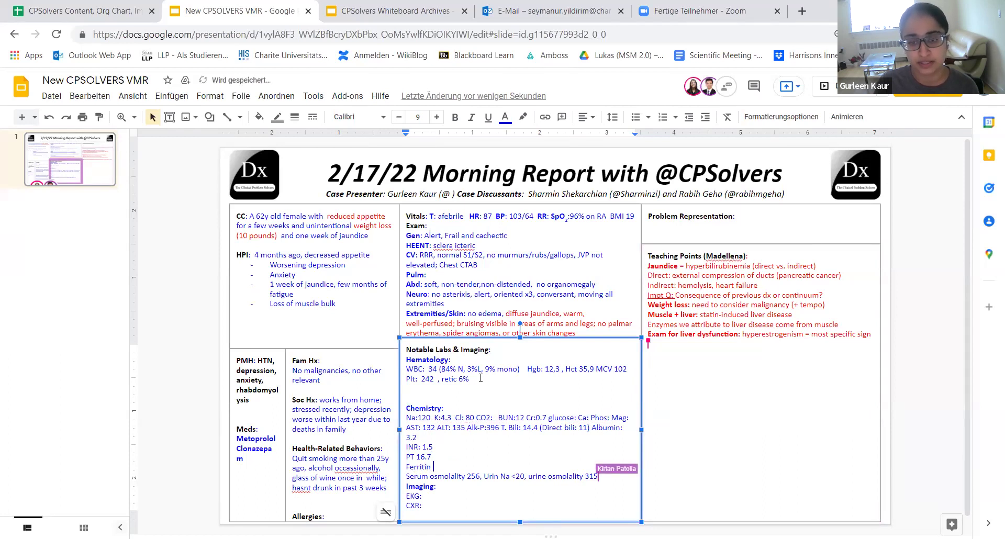
pyautogui.write(' ~3000')
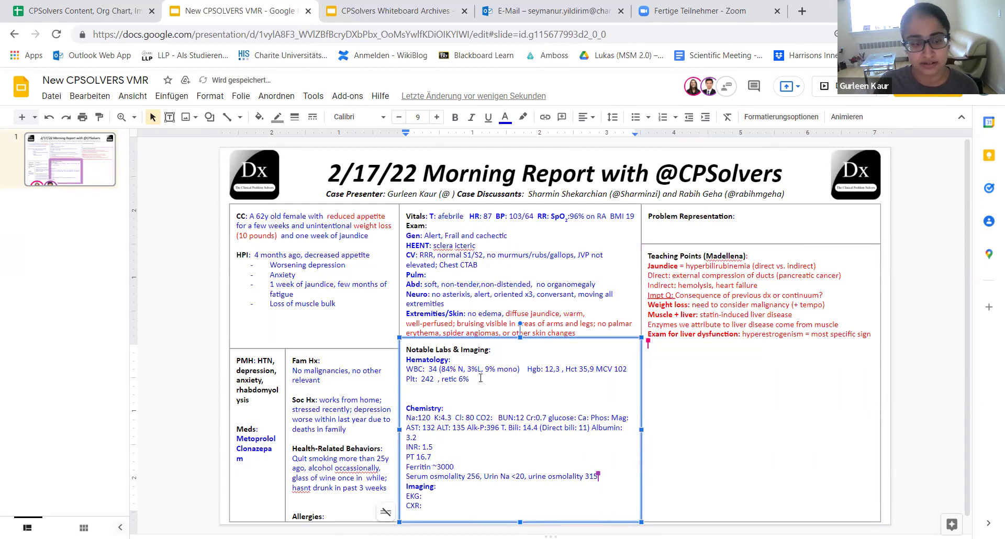
pyautogui.write(', ESR ')
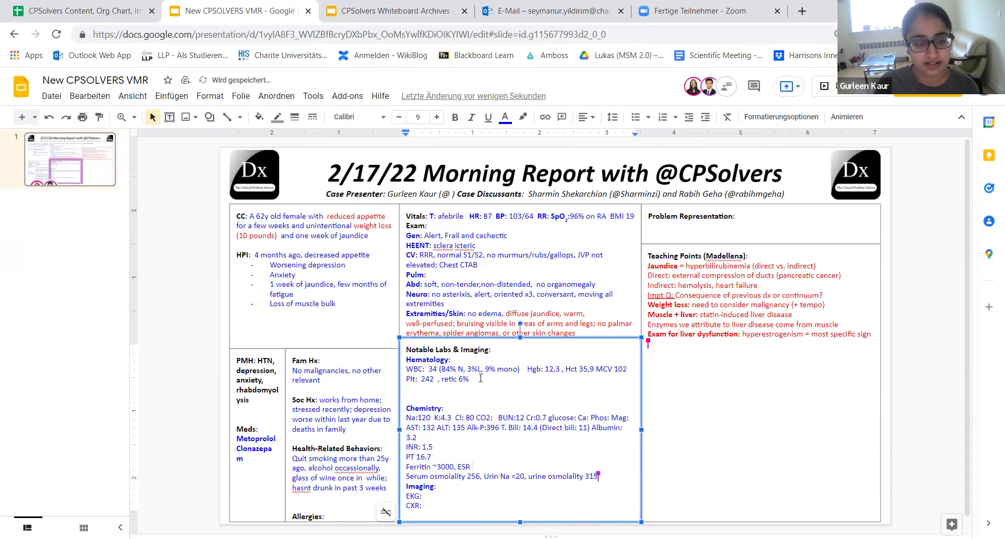
pyautogui.write('4')
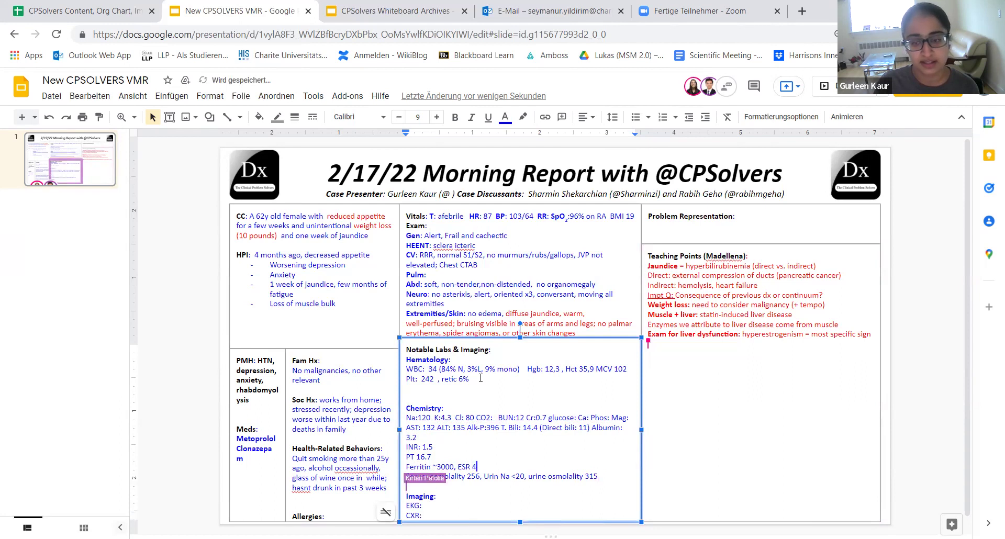
pyautogui.write('4, CRP 16.6')
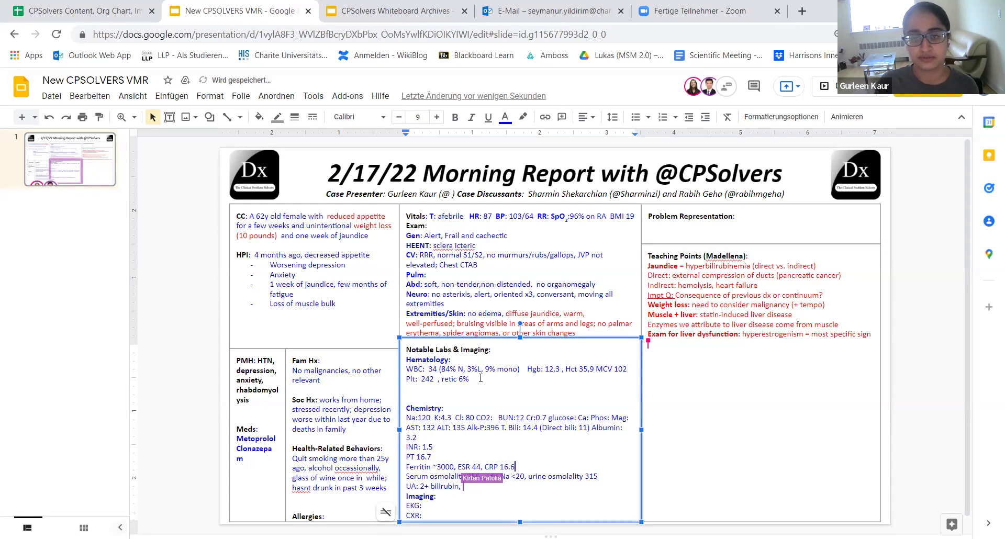
pyautogui.write(',')
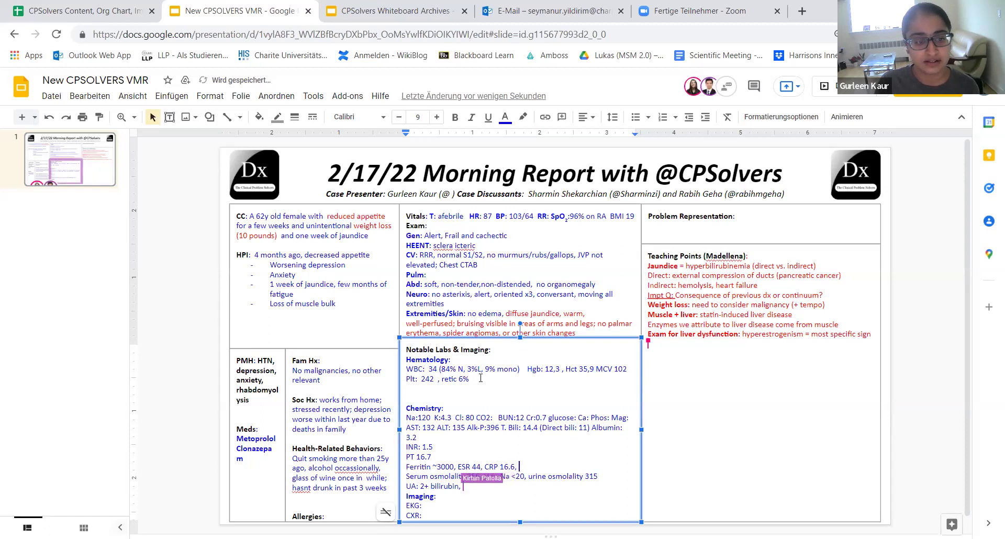
# Below albumin, add acetaminophen <5, Utox negative, TSH 2.01 and cortisol 24.5.
pyautogui.press('Up')
pyautogui.press('Up')
pyautogui.press('Up')
pyautogui.press('Return')
pyautogui.write('Acetamo')
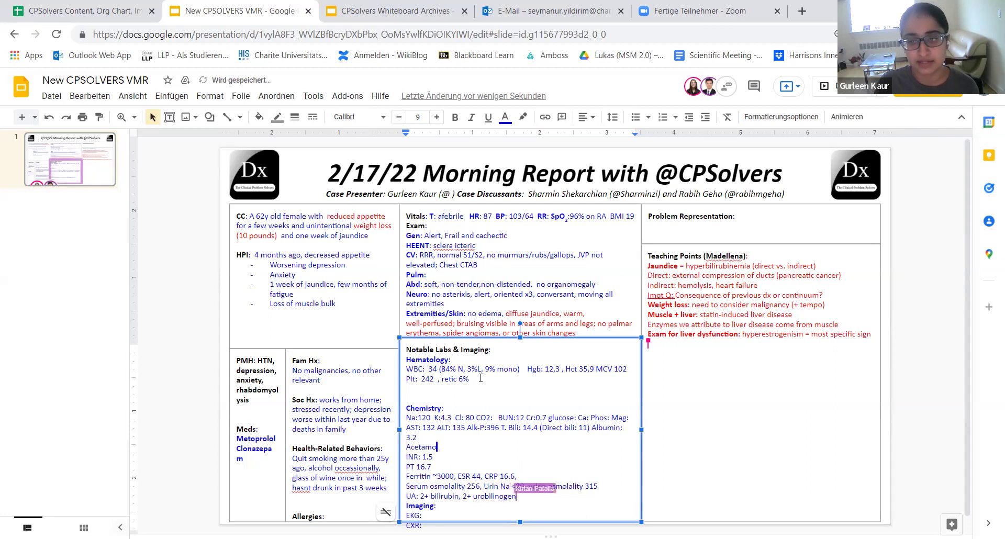
pyautogui.press('BackSpace')
pyautogui.write('inophe')
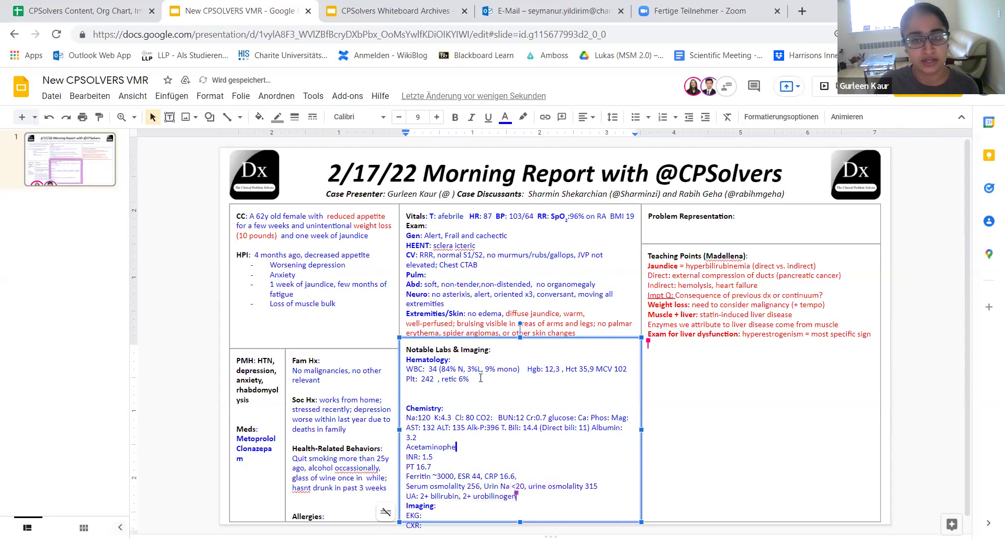
pyautogui.write('n ')
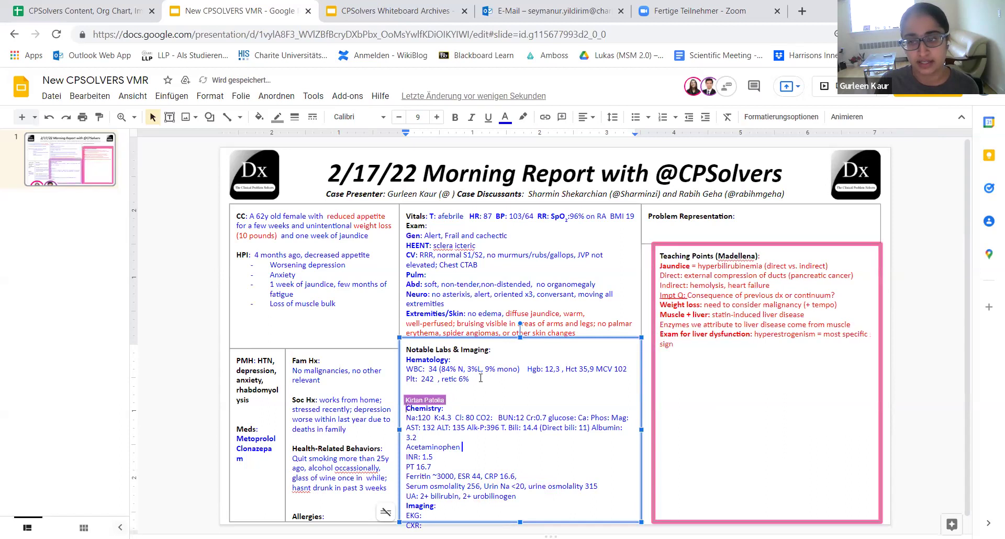
pyautogui.write('<5')
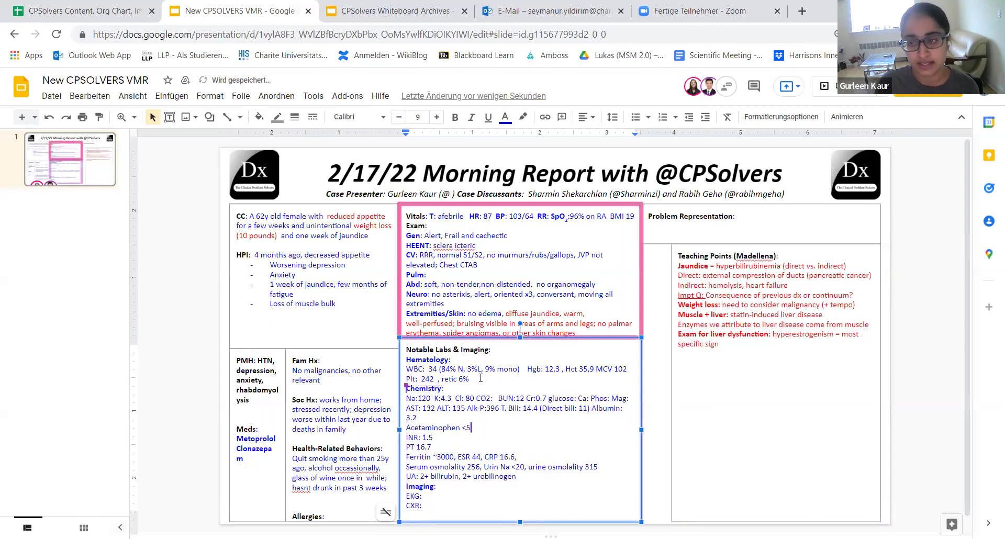
pyautogui.write(', Utox ne')
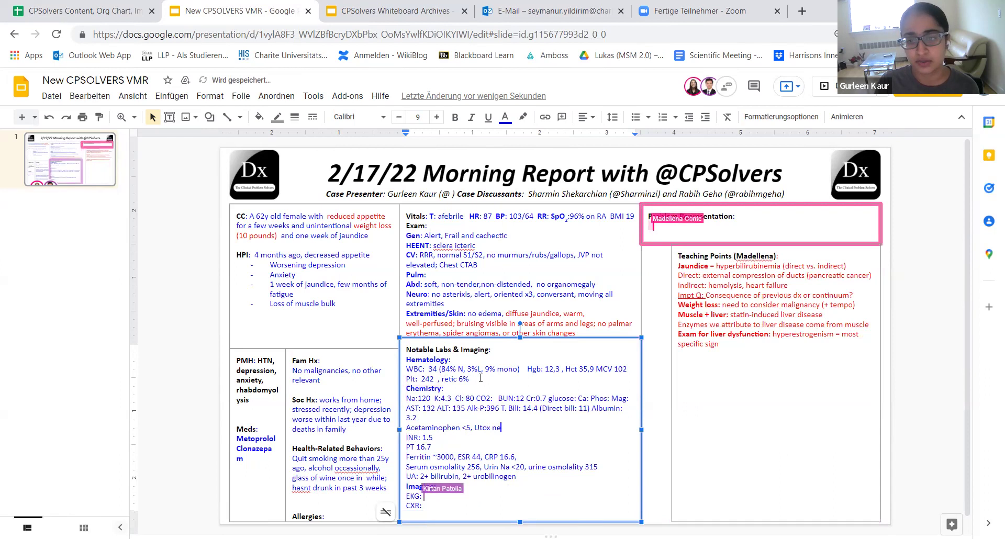
pyautogui.write('gative')
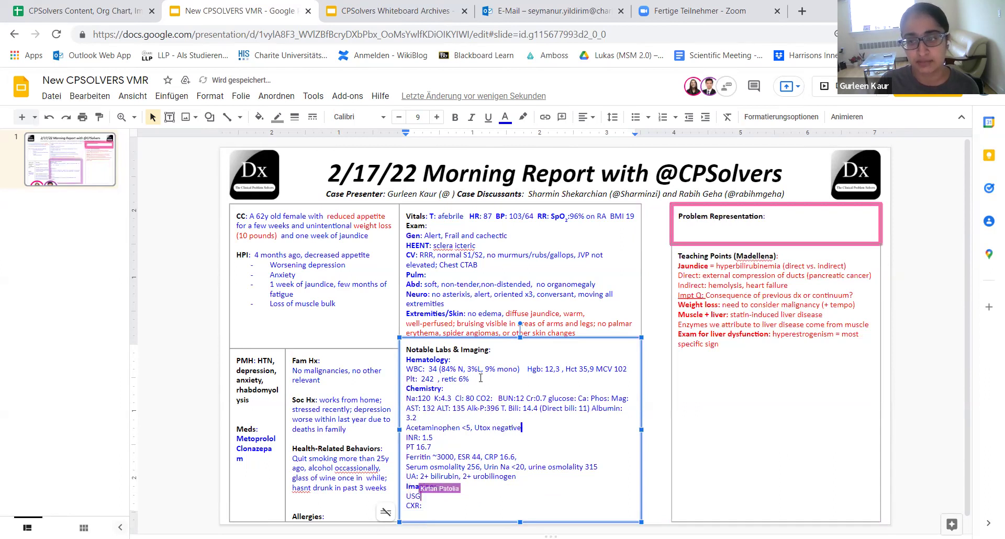
pyautogui.write(', TSH')
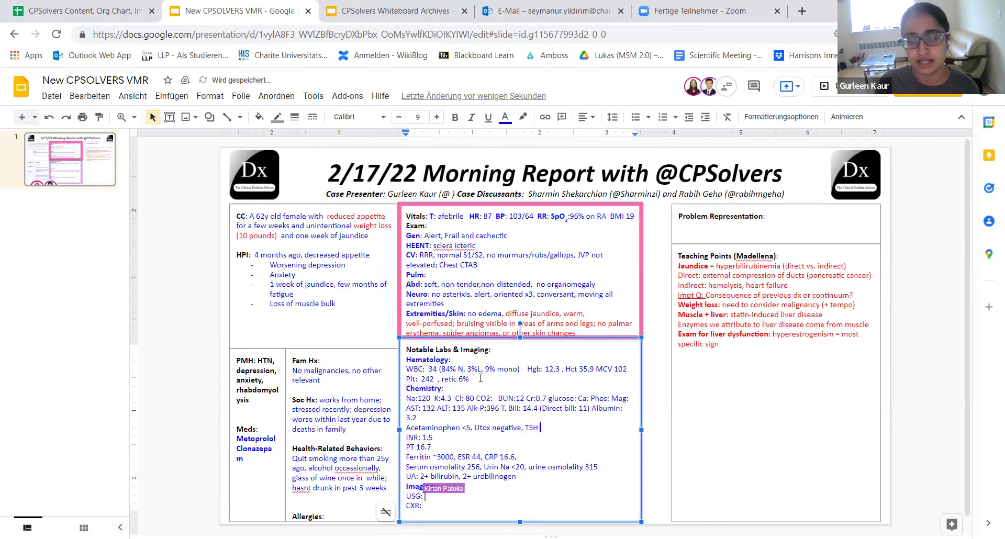
pyautogui.write(' 2.01, c')
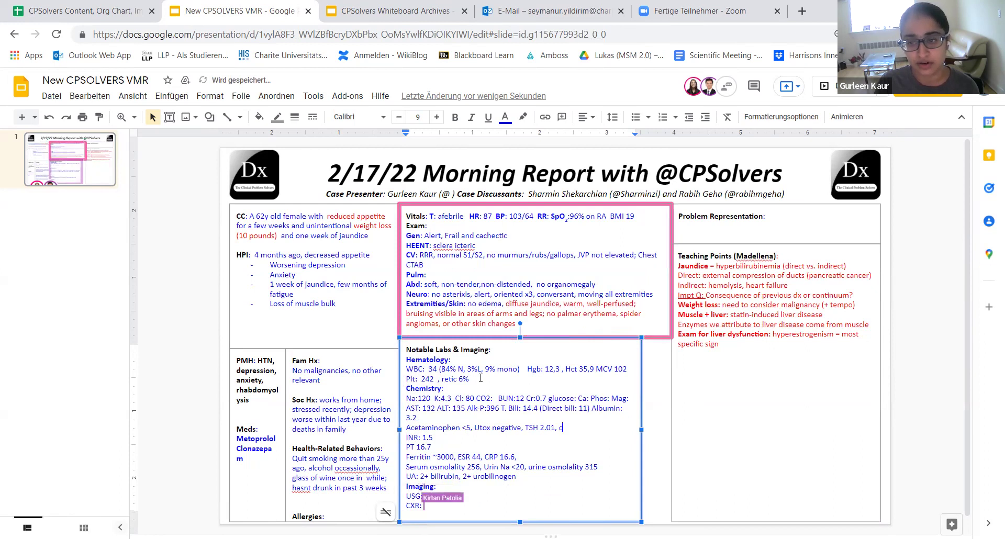
pyautogui.write('orticol ')
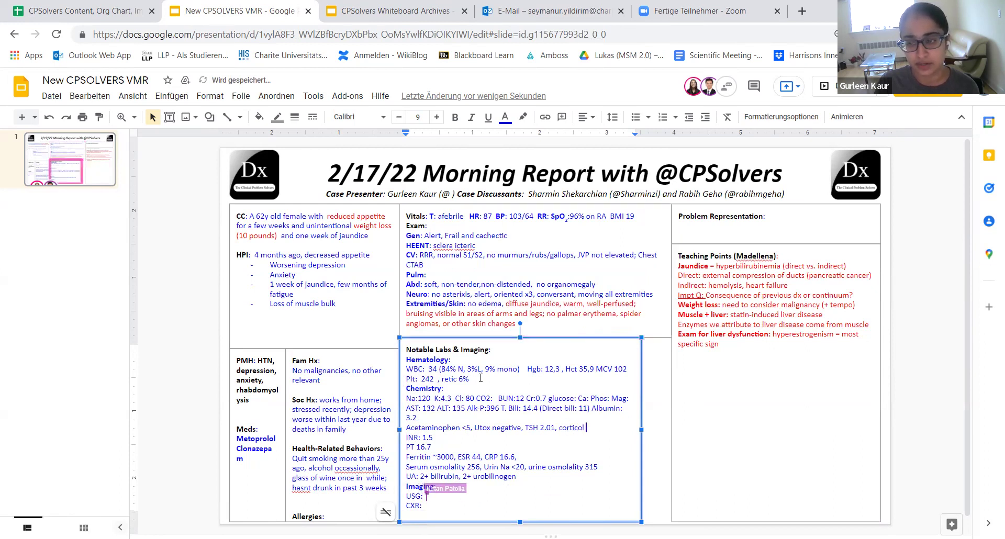
pyautogui.write('24.5')
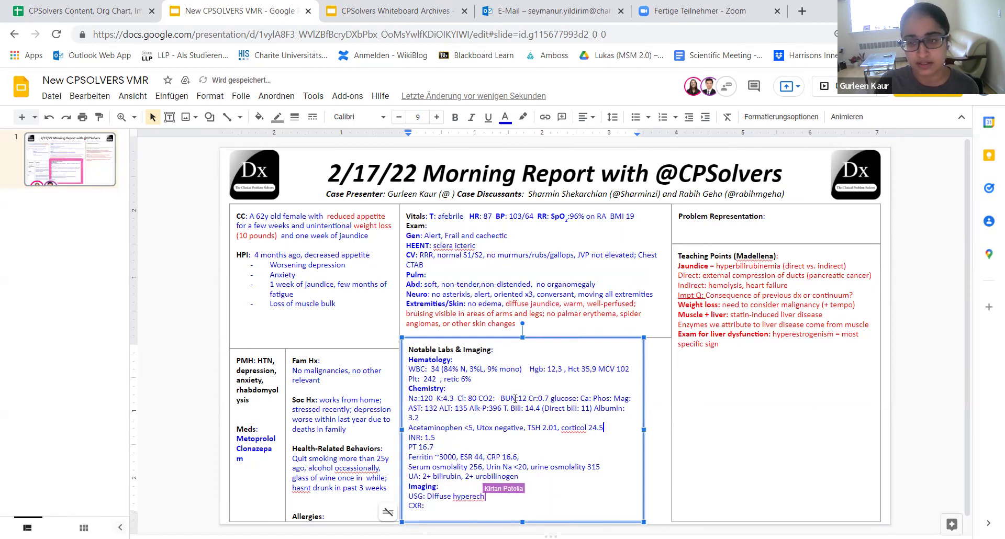
# Correct 'corticol' to 'cortisol' and add a comma after 3% L on the WBC line.
pyautogui.click(580, 419)
pyautogui.press('BackSpace')
pyautogui.write('s')
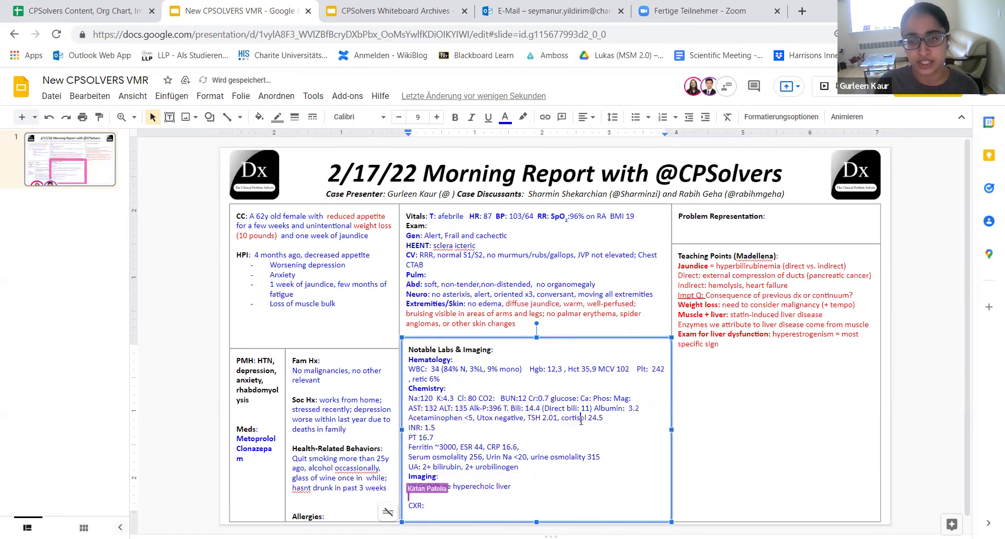
pyautogui.press('Down')
pyautogui.press('End')
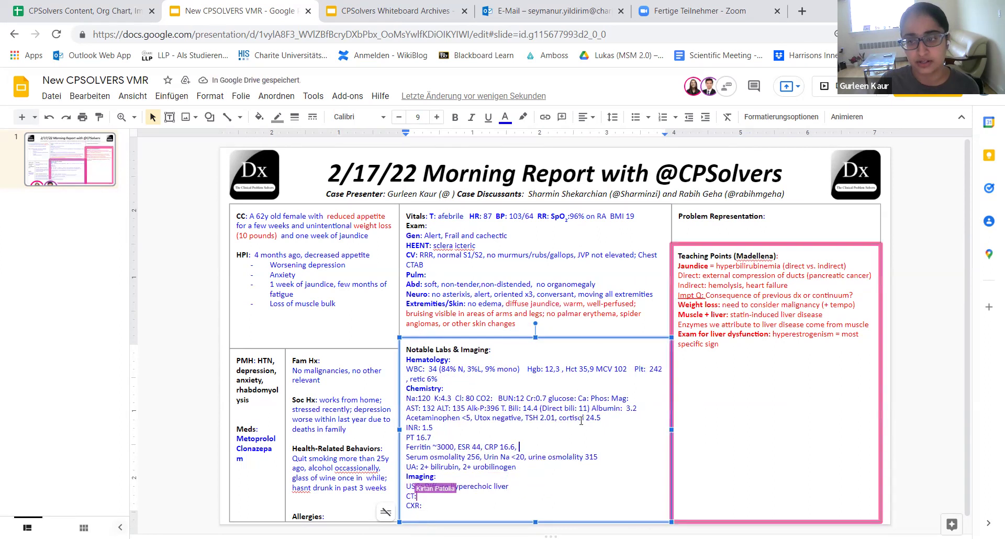
pyautogui.click(482, 369)
pyautogui.write(',')
# Add 'Lipase 18,' on a new line above INR 1.5.
pyautogui.click(498, 396)
pyautogui.click(499, 385)
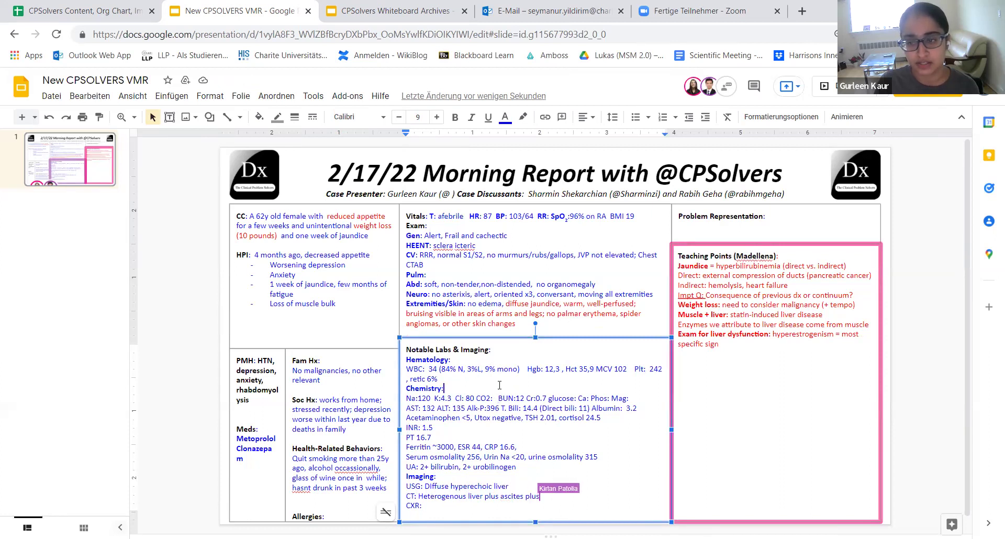
pyautogui.press('Up')
pyautogui.press('Up')
pyautogui.press('Up')
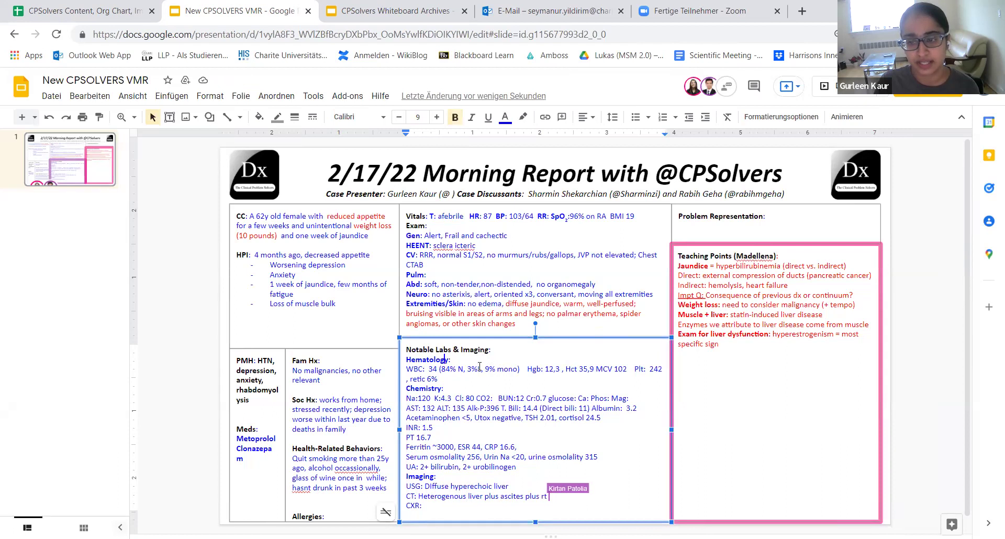
pyautogui.click(601, 368)
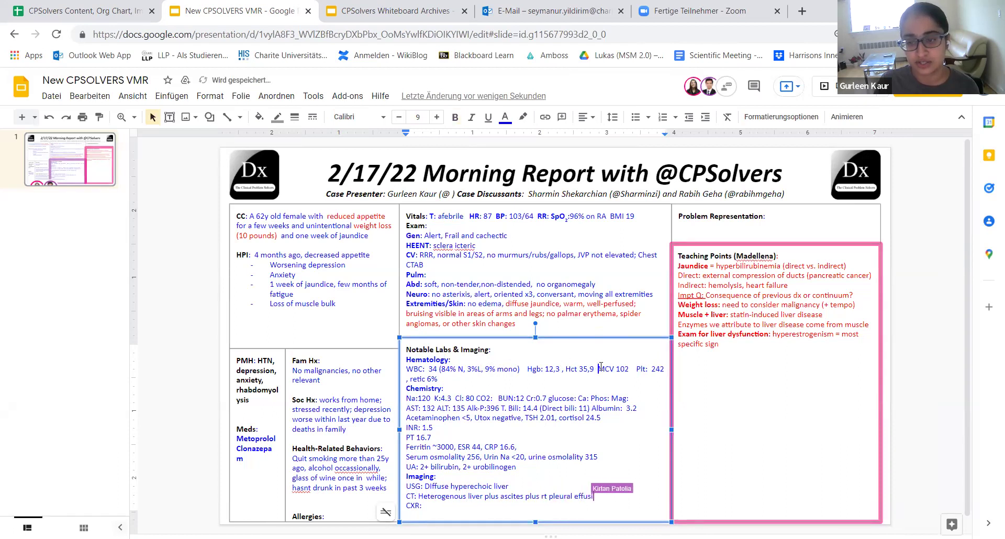
pyautogui.doubleClick(622, 369)
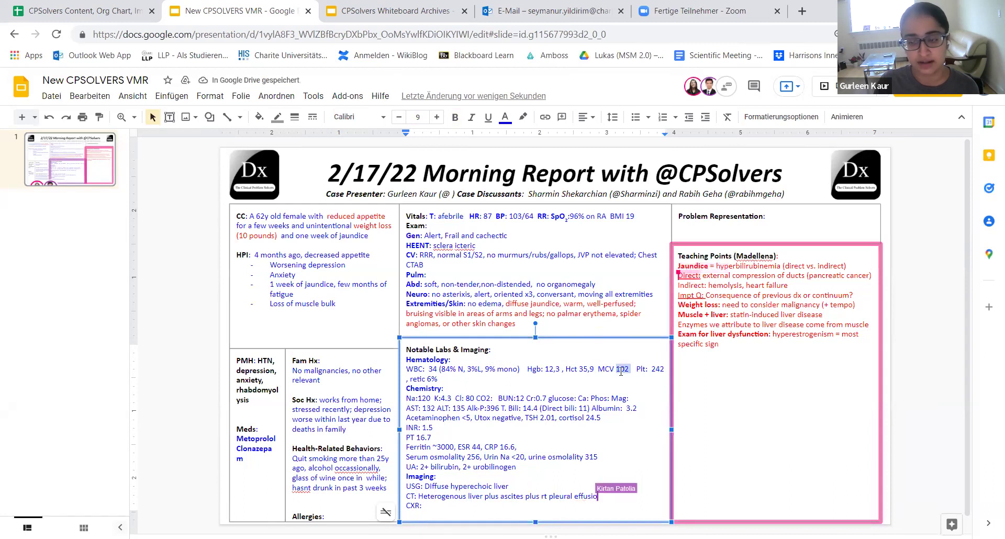
pyautogui.click(649, 377)
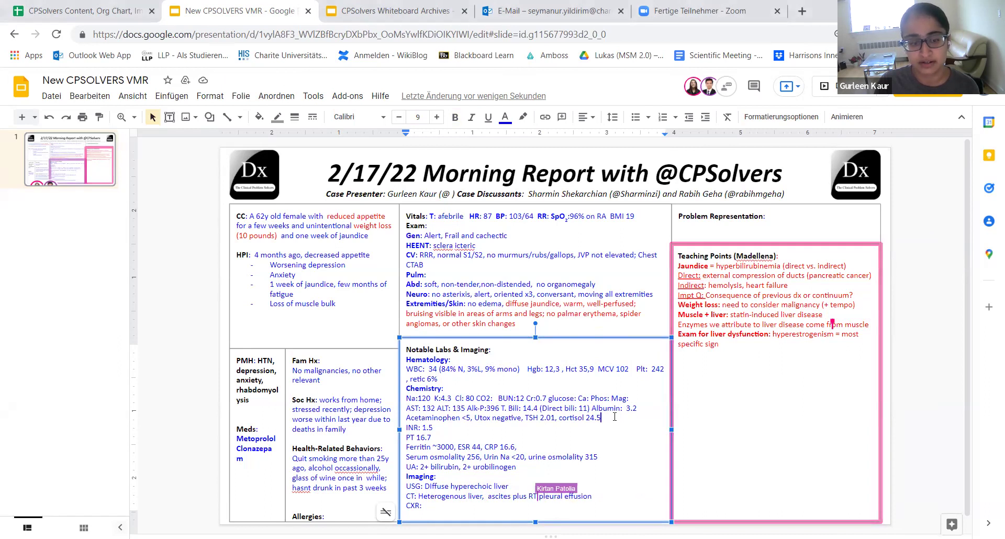
pyautogui.write(', Lip')
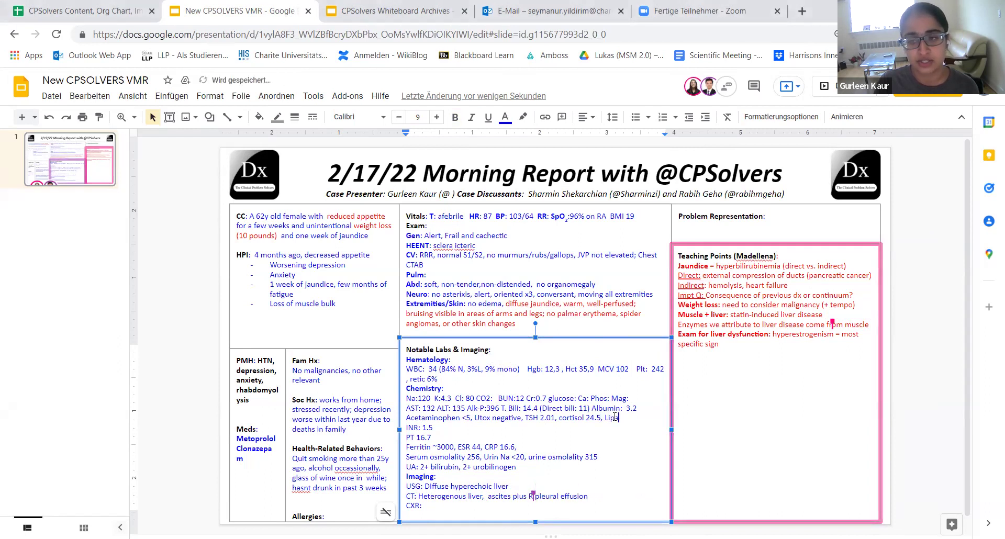
pyautogui.press('BackSpace')
pyautogui.press('BackSpace')
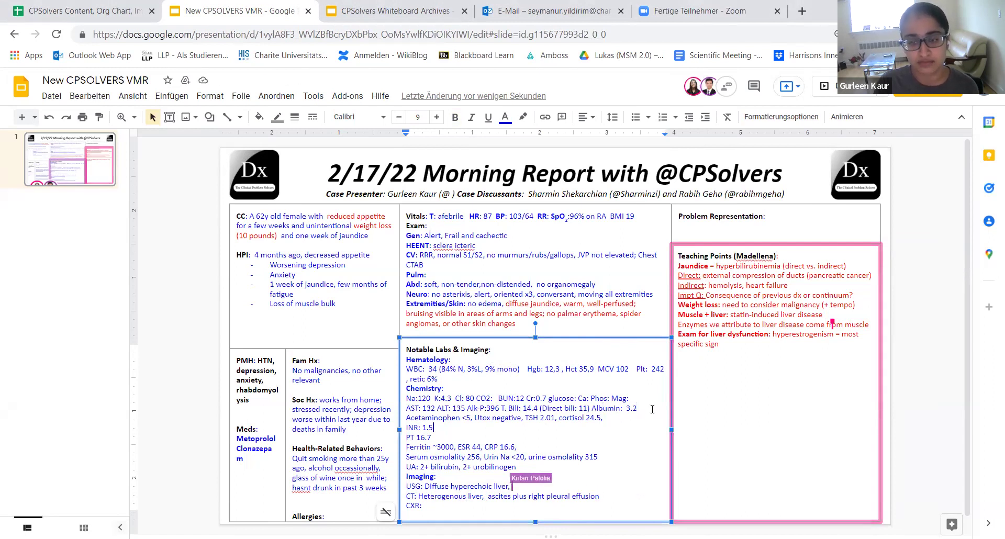
pyautogui.press('Return')
pyautogui.press('Up')
pyautogui.write('L')
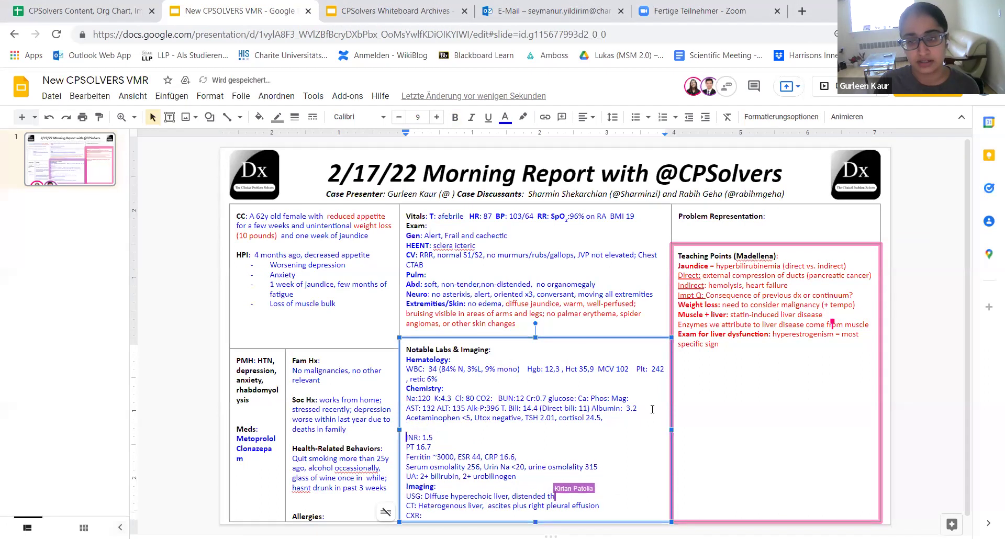
pyautogui.write('ipase ')
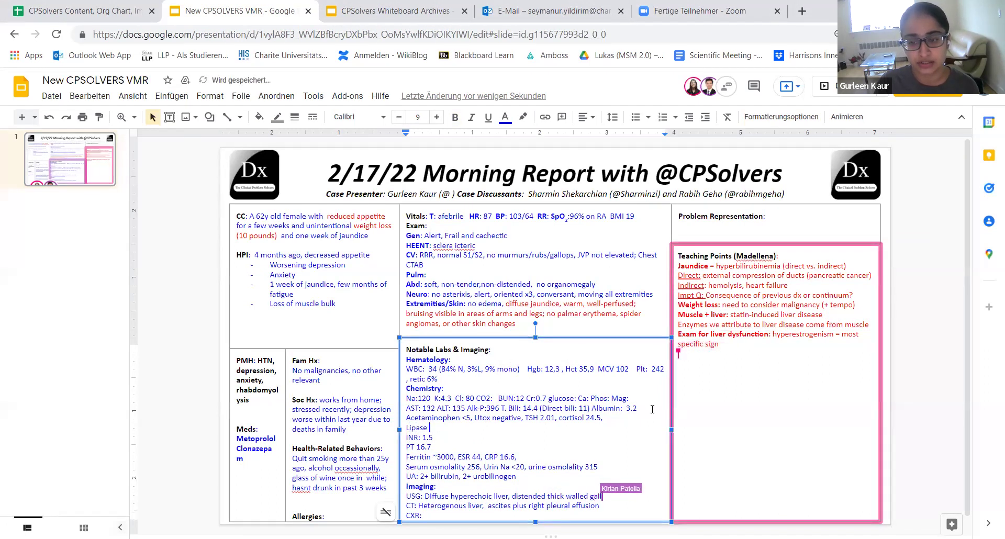
pyautogui.write('18')
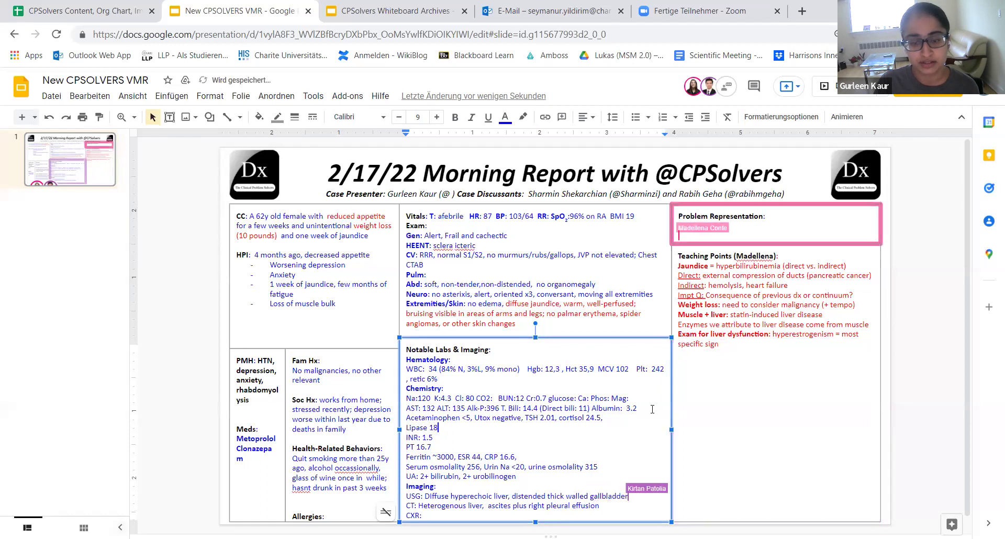
pyautogui.write(',')
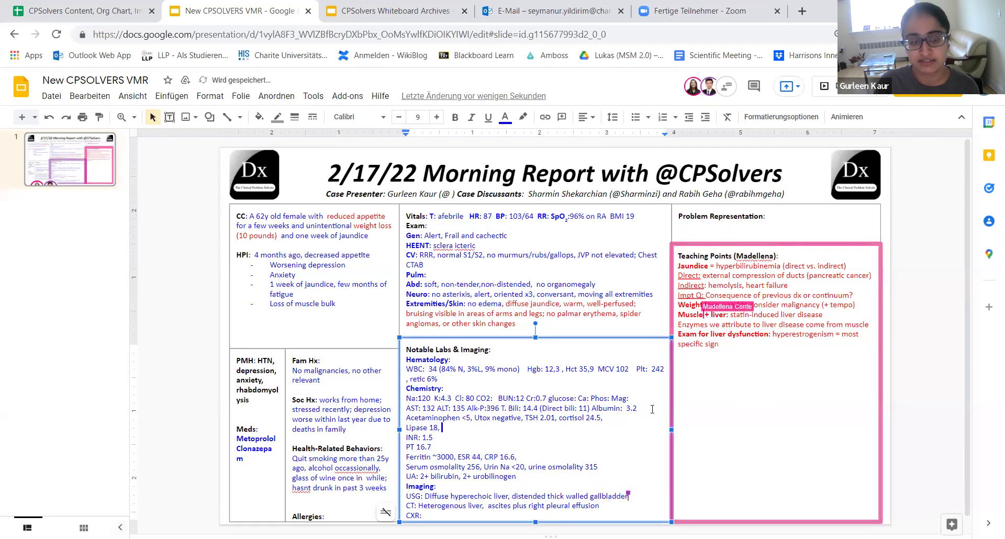
# Fill in Phos 2.3 and Lactic acid 3.3 in the Chemistry line.
pyautogui.click(608, 399)
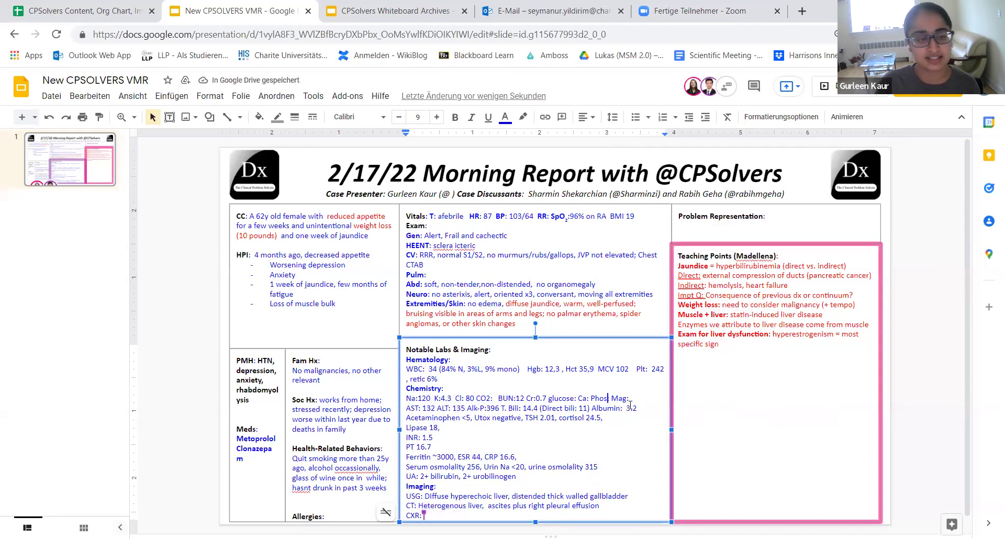
pyautogui.write(': 2.')
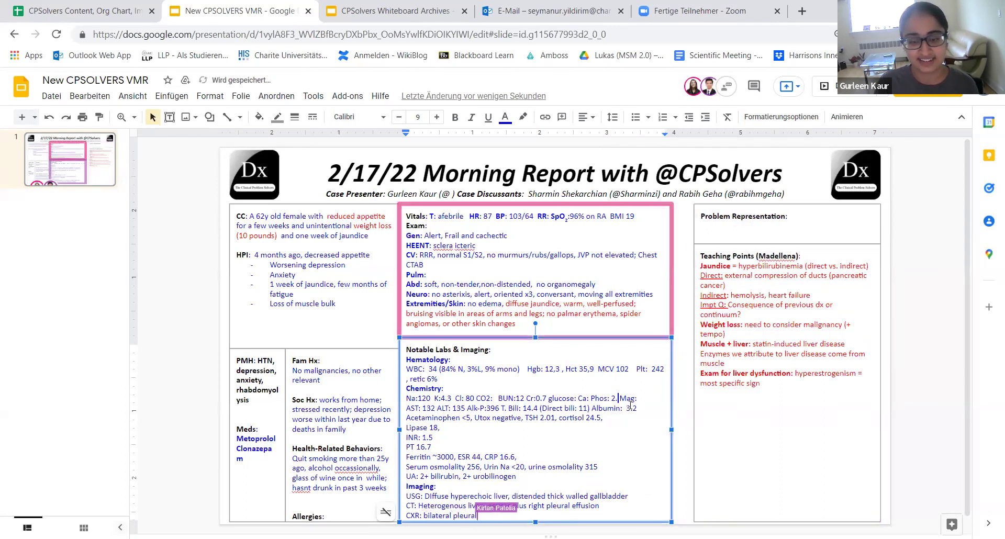
pyautogui.write('3')
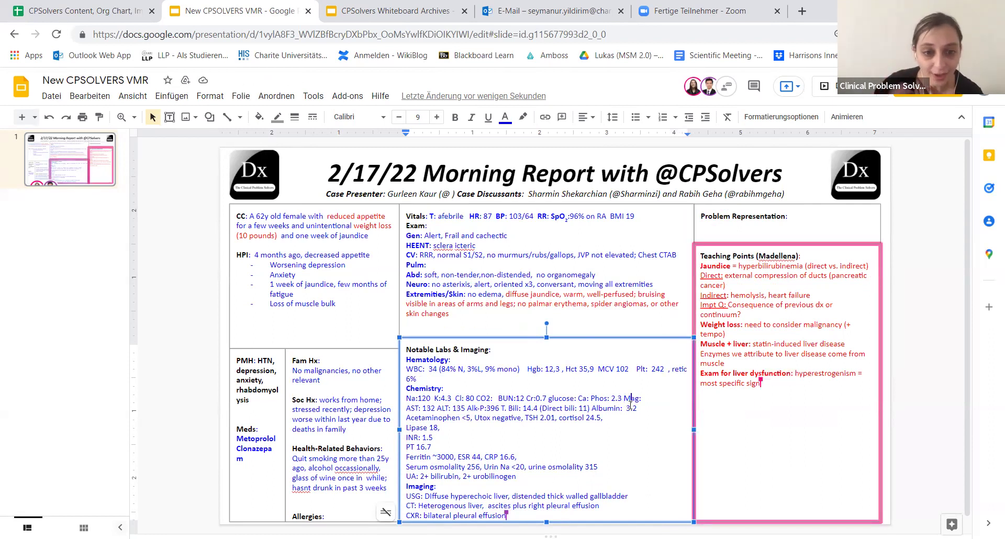
pyautogui.write('Lactic ac')
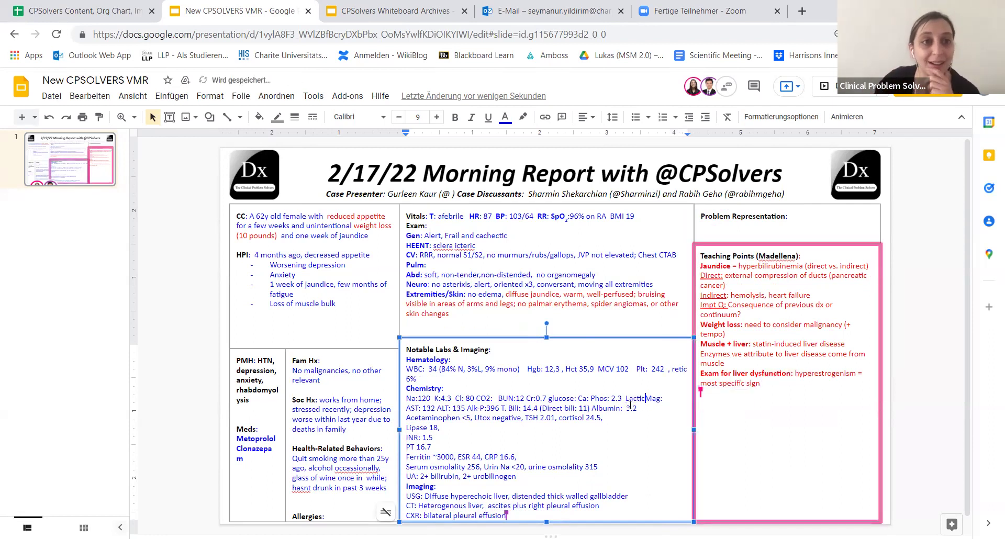
pyautogui.write('id: ')
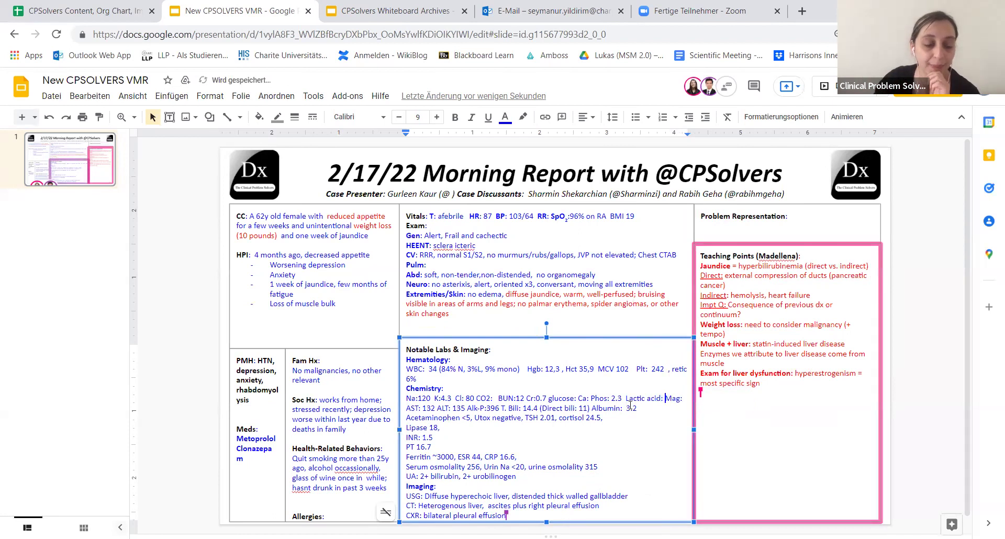
pyautogui.write('3,')
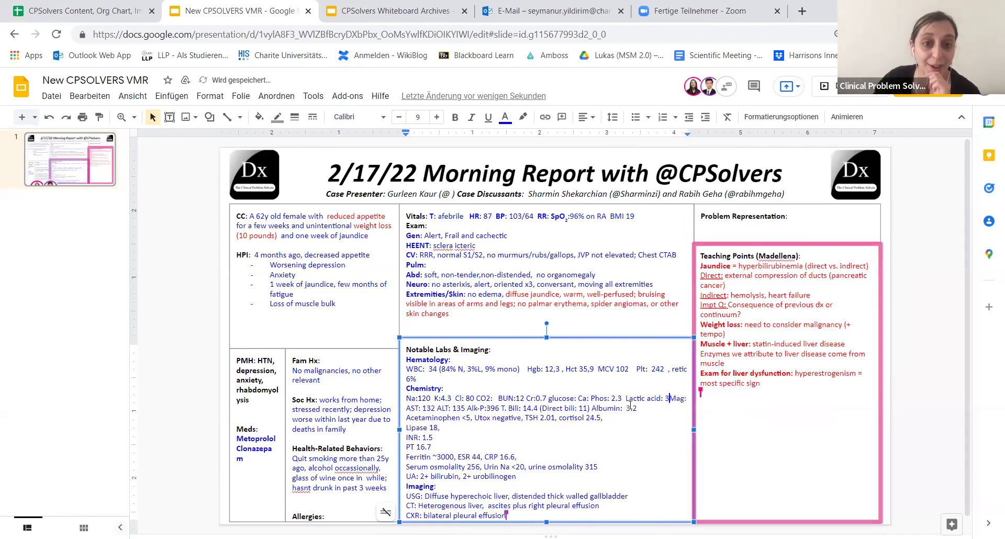
pyautogui.write('3')
# Reduce the labs text from Hematology onward from font size 9 to 8.
pyautogui.moveTo(407, 357); pyautogui.dragTo(573, 524)
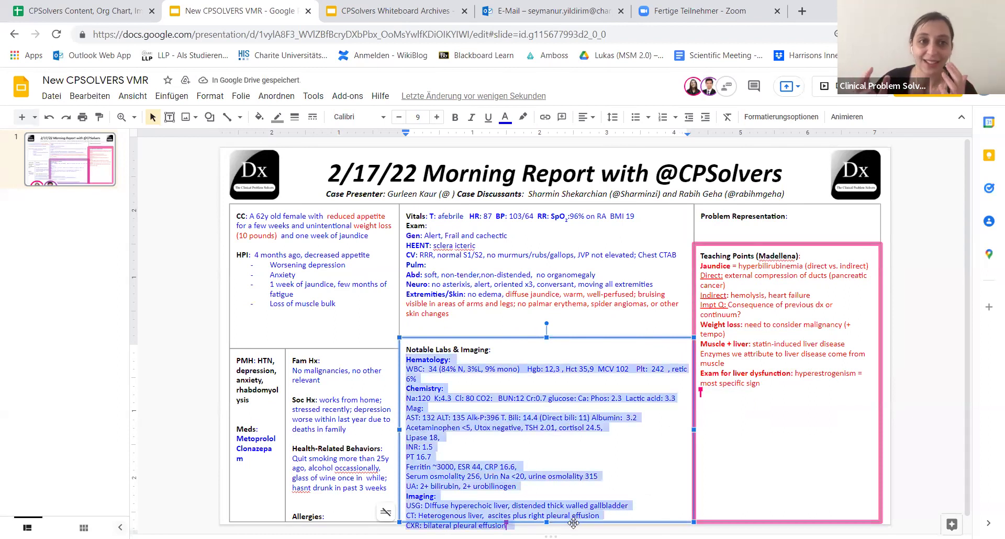
pyautogui.click(399, 119)
pyautogui.click(539, 429)
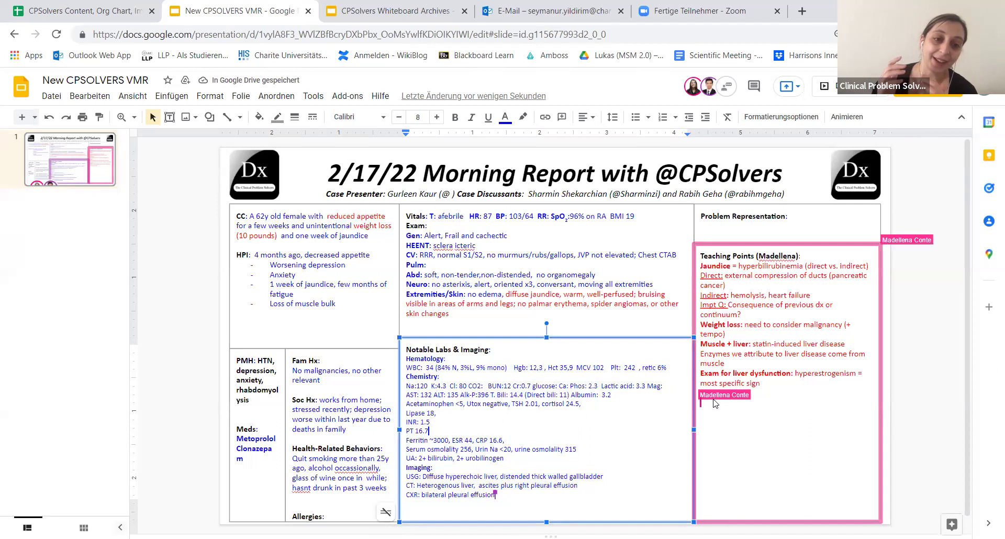
# Add glucose 125 after cortisol 24.5.
pyautogui.click(594, 406)
pyautogui.write('g')
pyautogui.press('BackSpace')
pyautogui.write('glucose ')
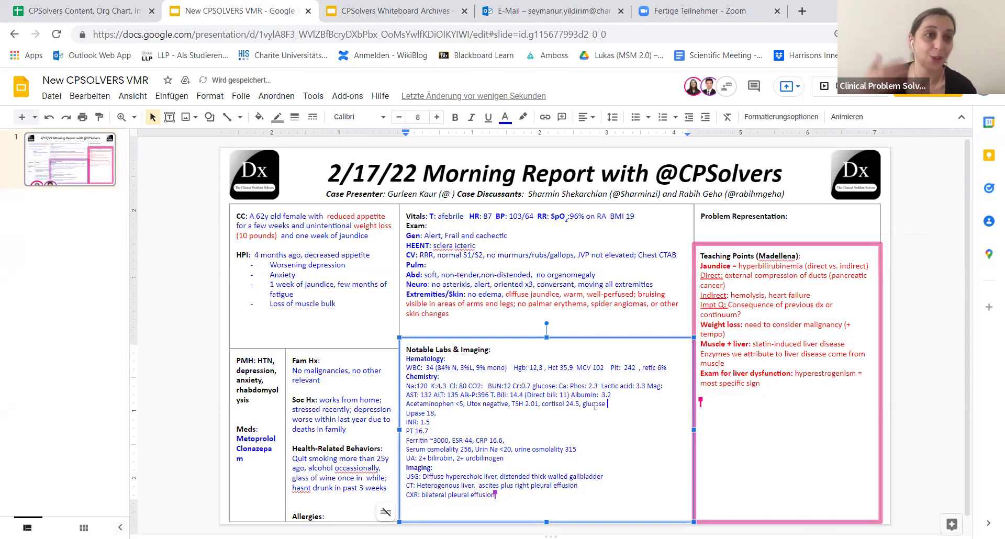
pyautogui.write('125')
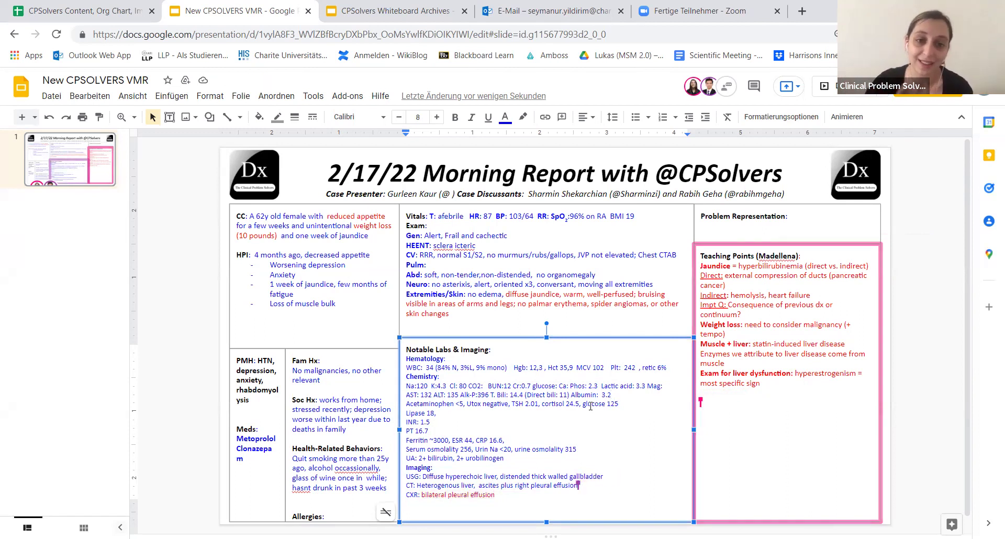
# Colour the bilirubin values (14.4, direct 11) and WBC 34 red.
pyautogui.moveTo(510, 396); pyautogui.dragTo(568, 396)
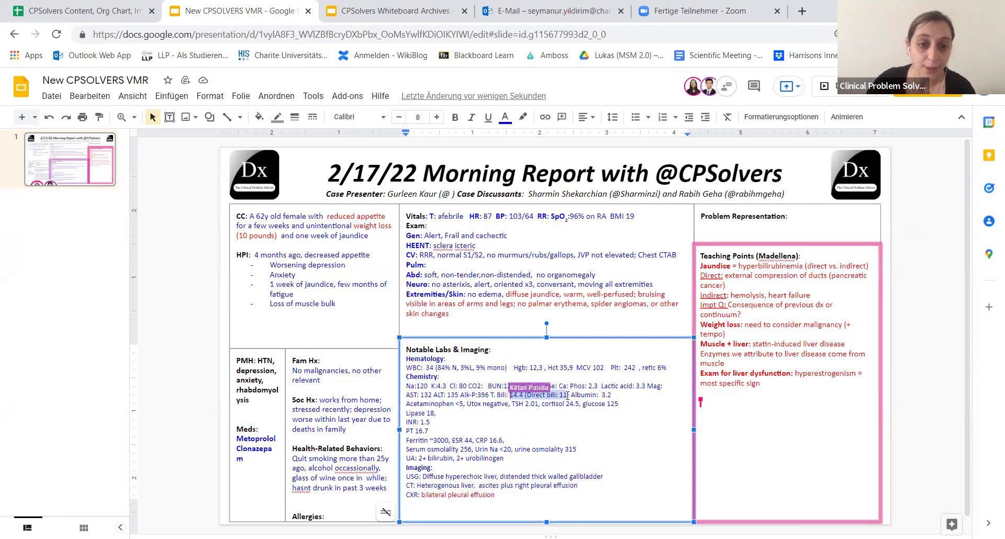
pyautogui.click(505, 121)
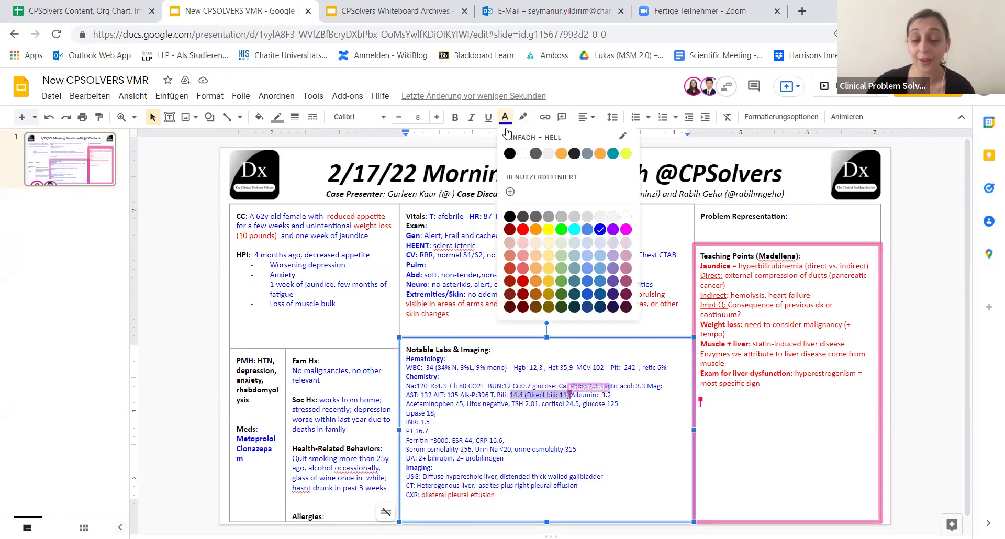
pyautogui.click(524, 236)
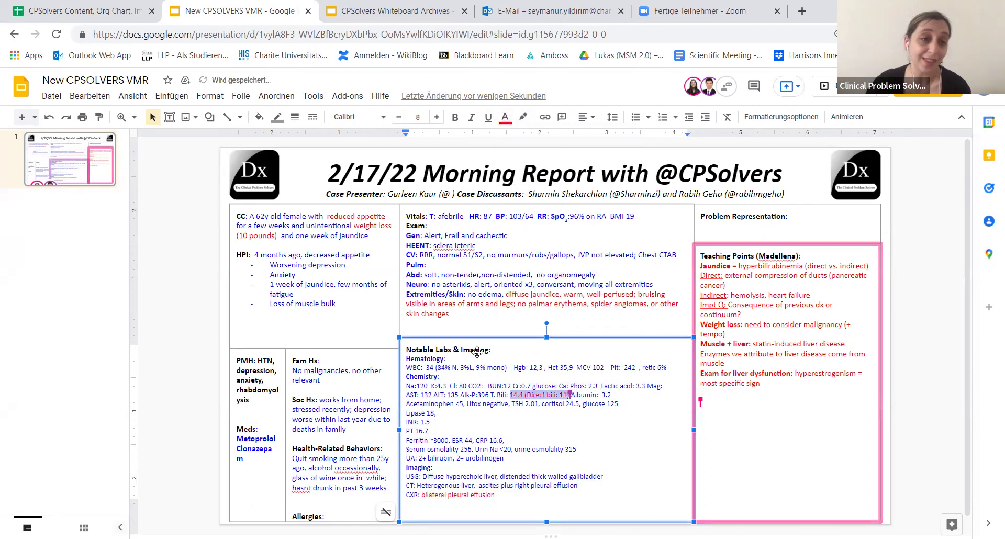
pyautogui.doubleClick(428, 367)
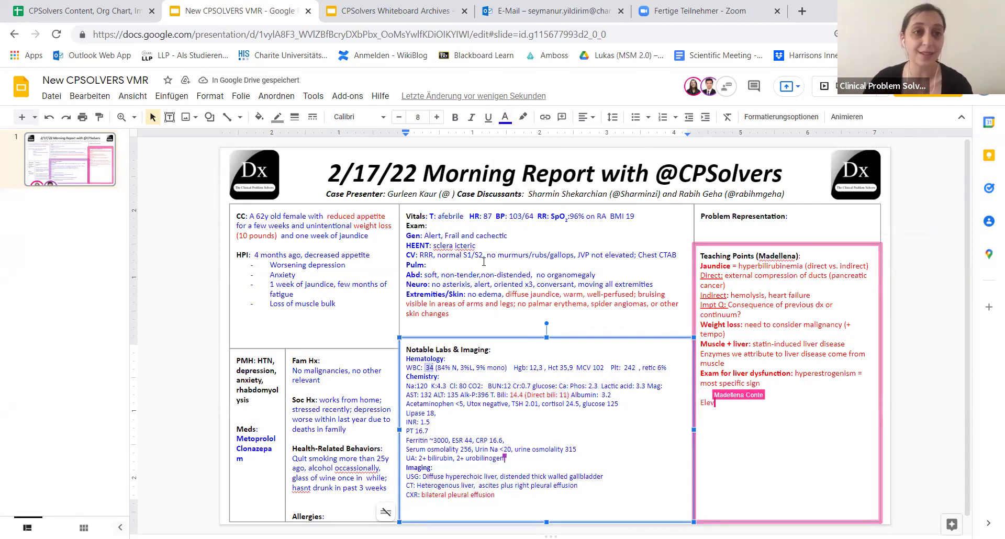
pyautogui.click(505, 122)
pyautogui.click(521, 227)
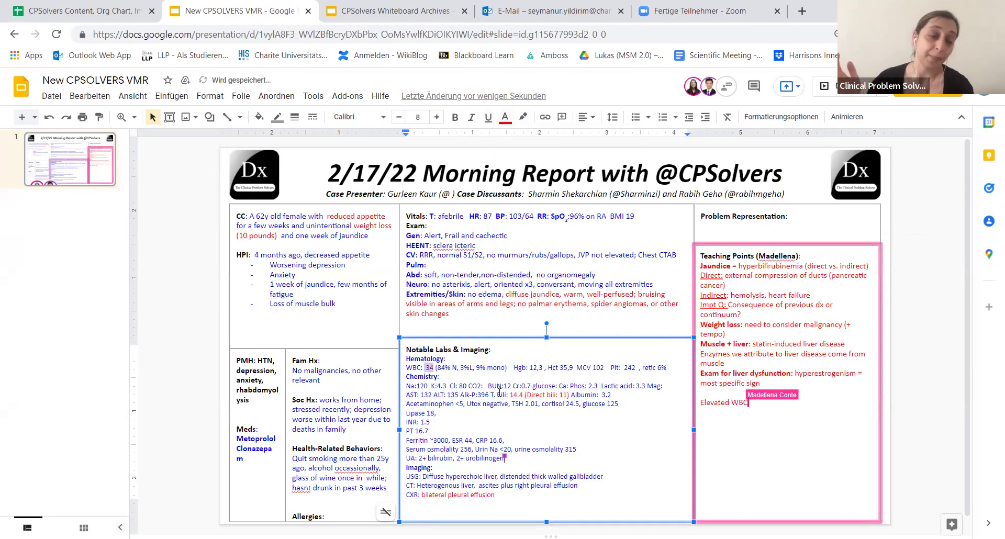
pyautogui.click(484, 370)
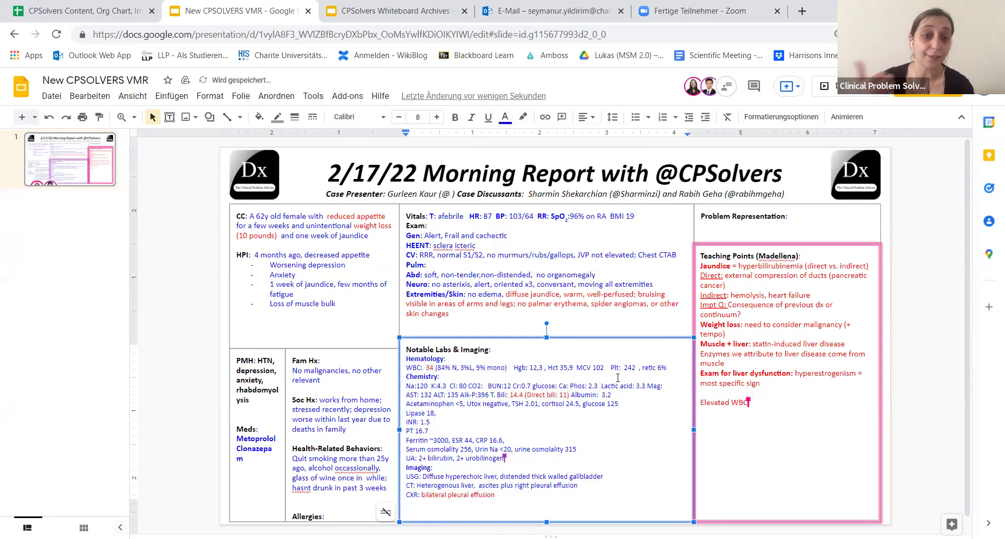
# Insert 'Ethanol level <10,' before Utox and 'Salicylate neg,' before TSH.
pyautogui.click(629, 402)
pyautogui.click(570, 386)
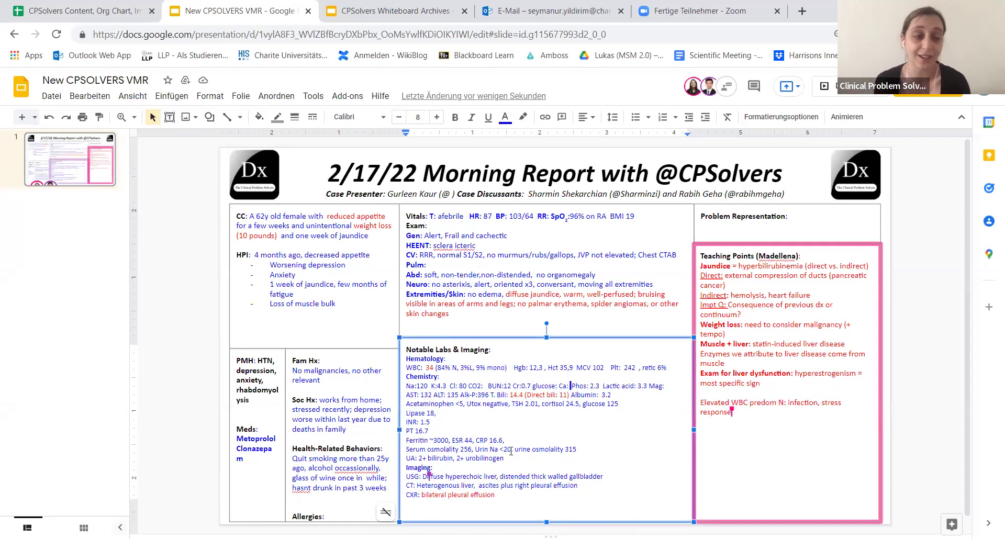
pyautogui.click(467, 404)
pyautogui.write('Ethanol')
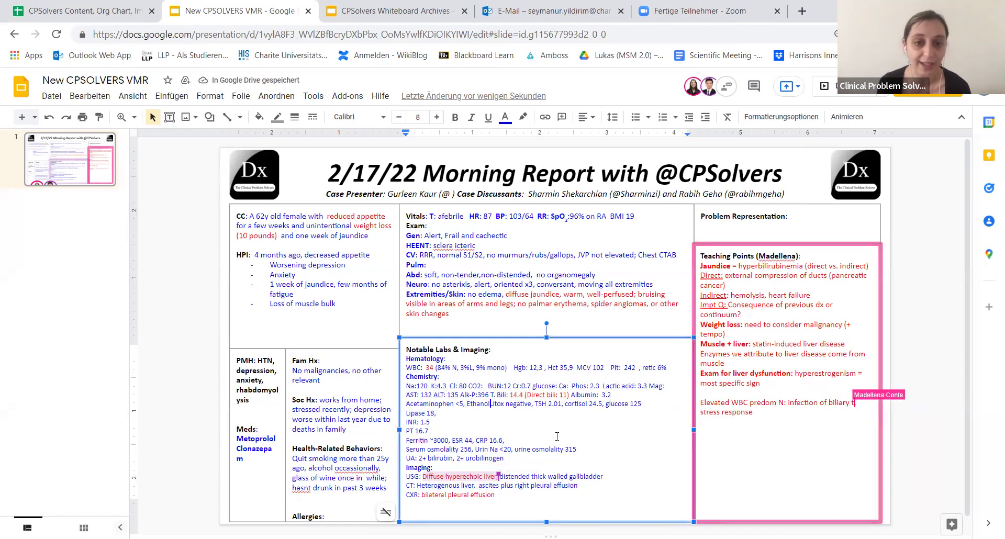
pyautogui.write(' level <1')
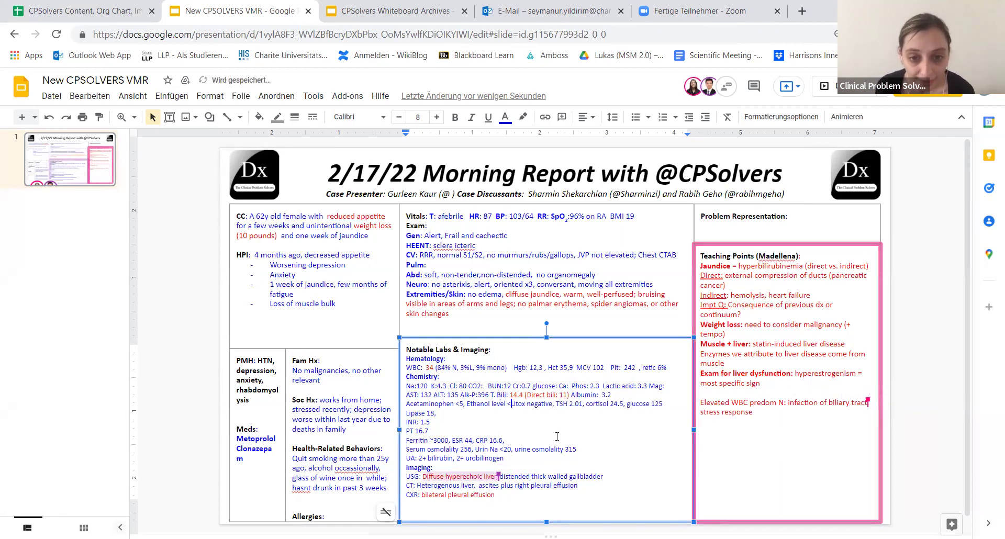
pyautogui.write('0,')
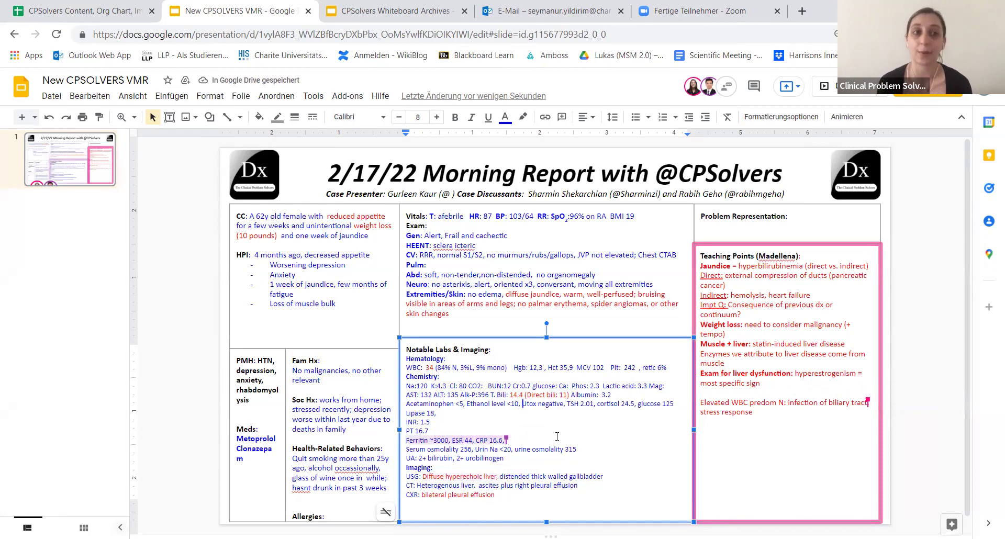
pyautogui.press('Down')
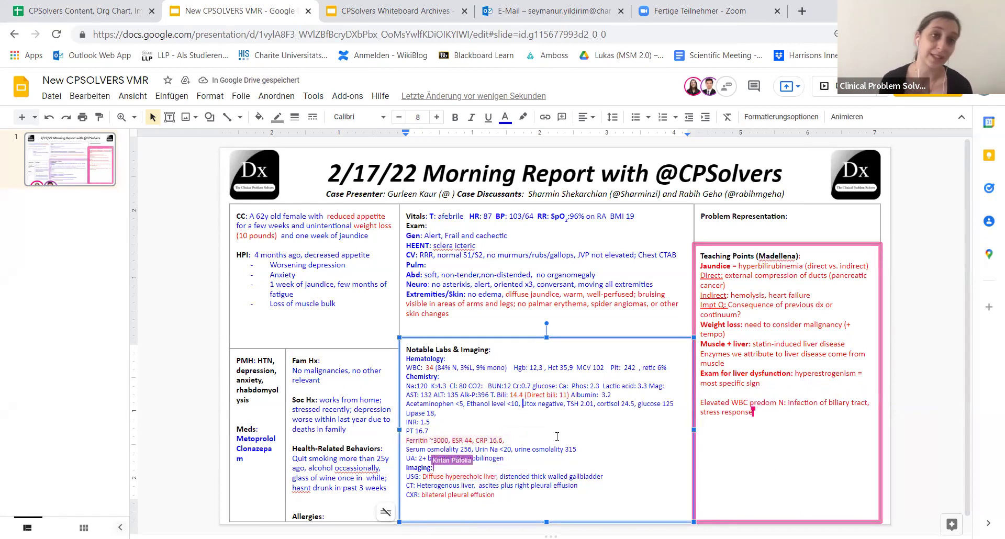
pyautogui.press('Right')
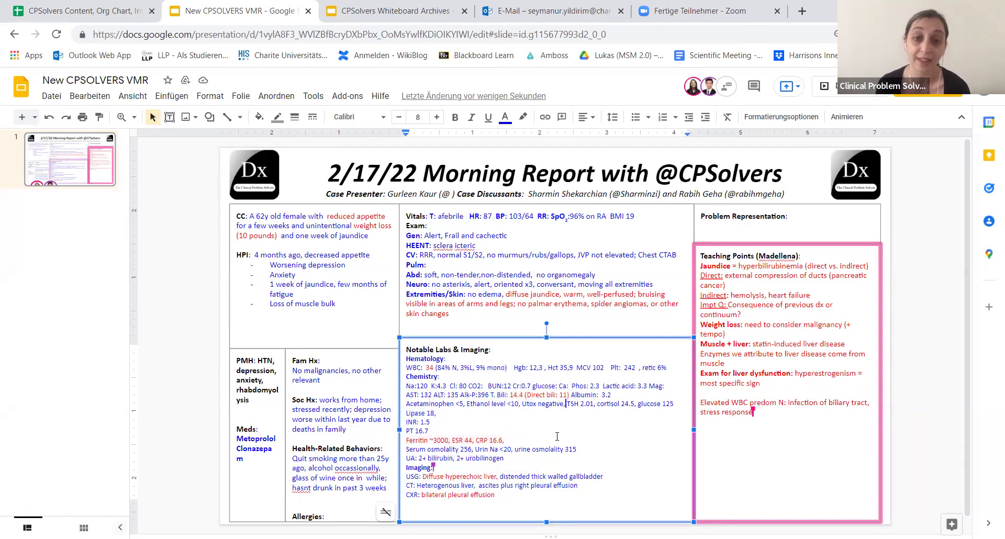
pyautogui.write('Salic')
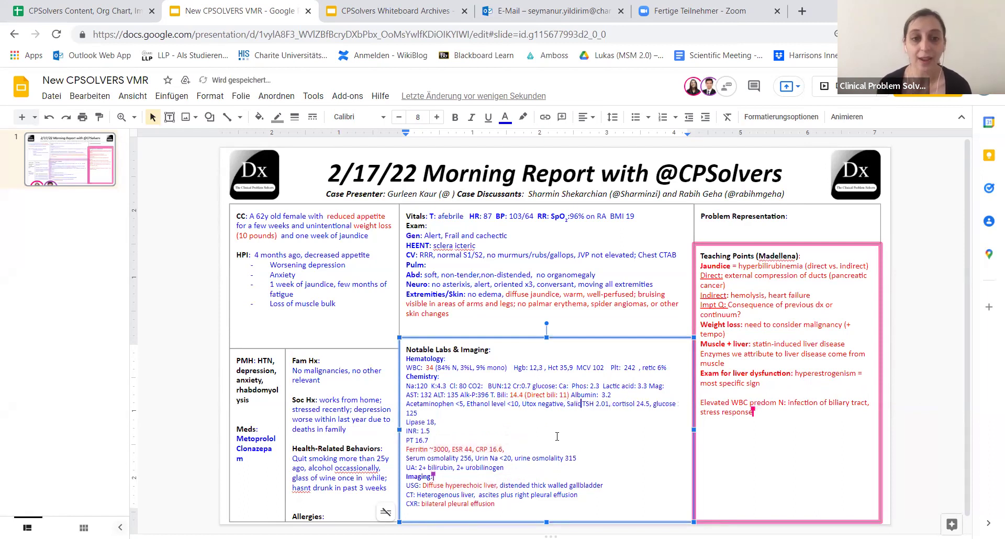
pyautogui.write('ylae')
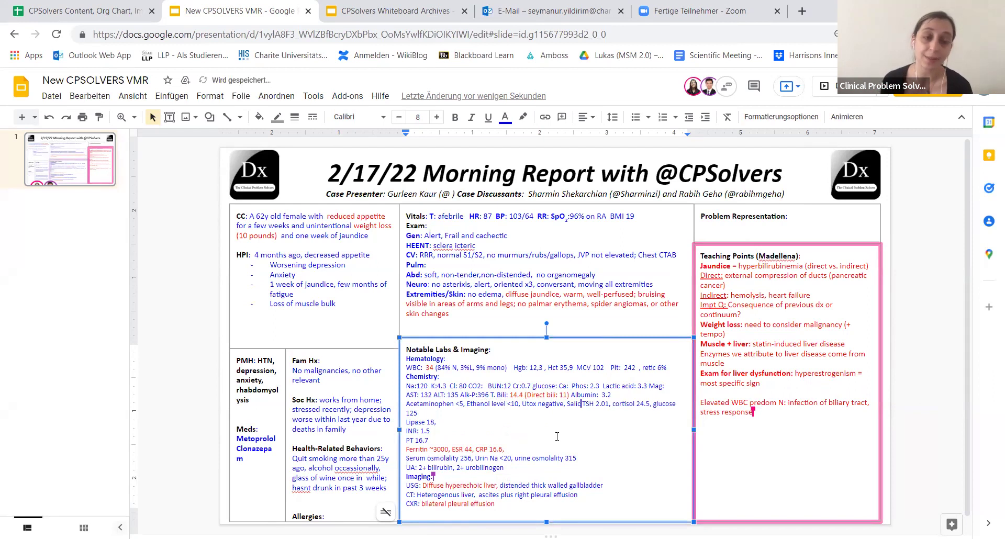
pyautogui.press('BackSpace')
pyautogui.write('te neg,')
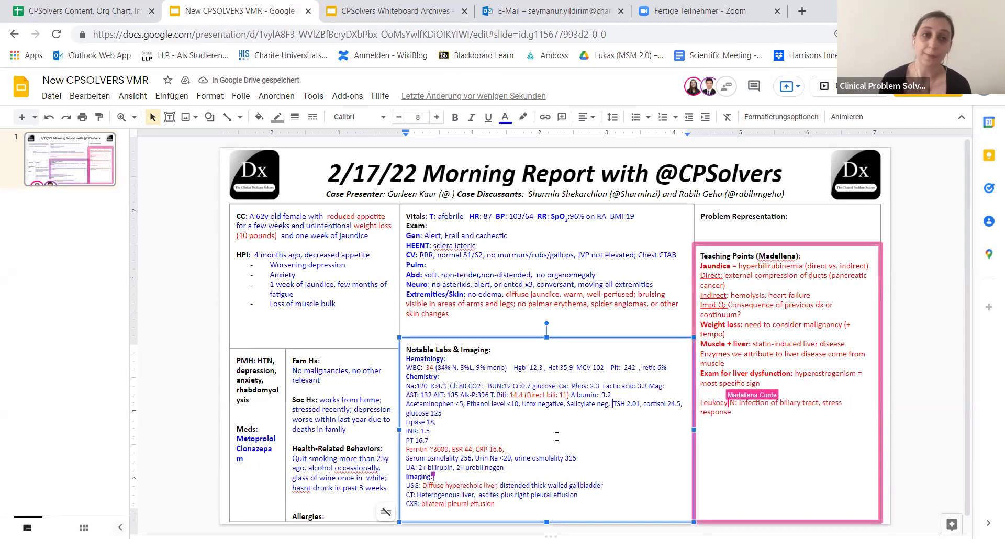
# Enter calcium 9.4 after 'Ca:' in the Chemistry line.
pyautogui.press('Up')
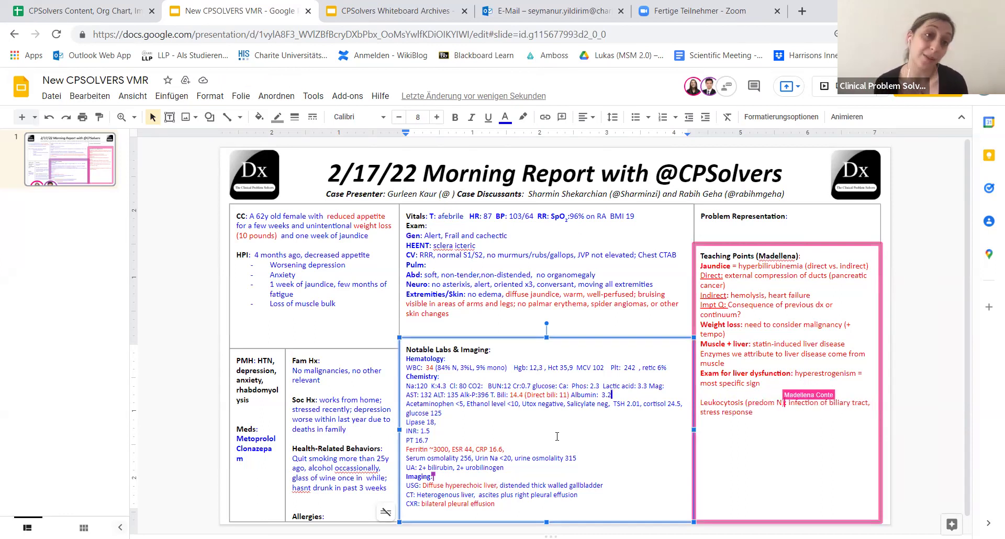
pyautogui.press('Up')
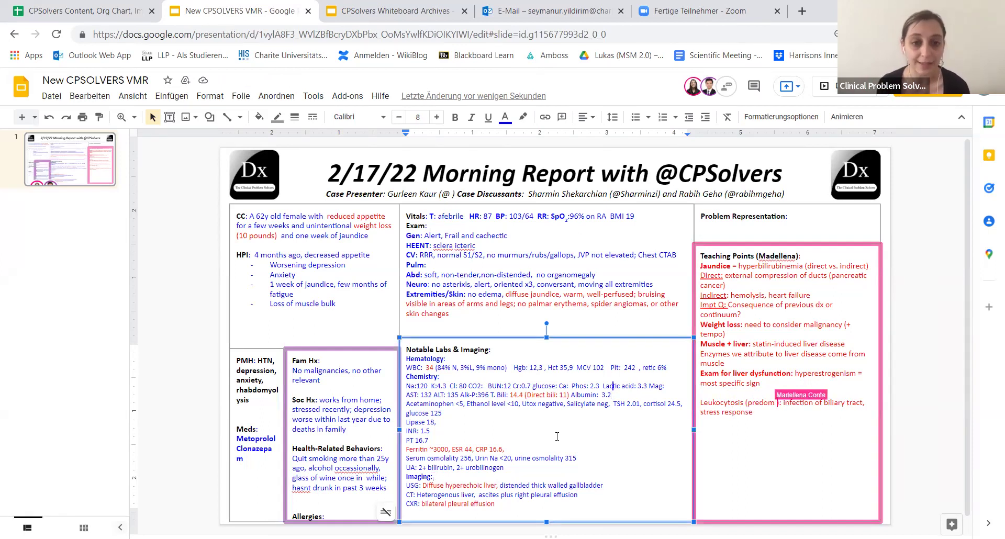
pyautogui.press('Left')
pyautogui.press('Left')
pyautogui.press('Left')
pyautogui.press('Left')
pyautogui.press('Left')
pyautogui.press('Left')
pyautogui.press('Left')
pyautogui.press('Left')
pyautogui.press('Left')
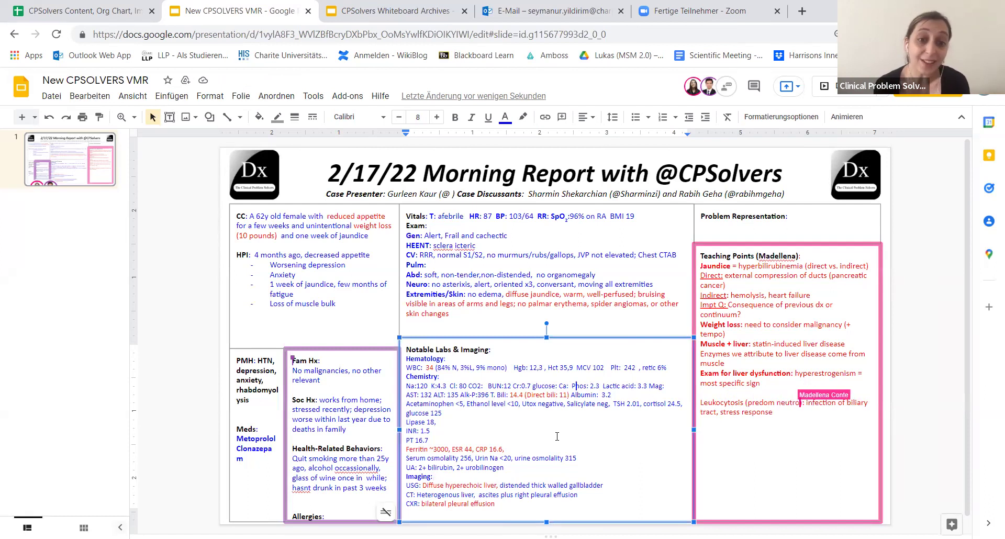
pyautogui.press('Left')
pyautogui.write('9.4')
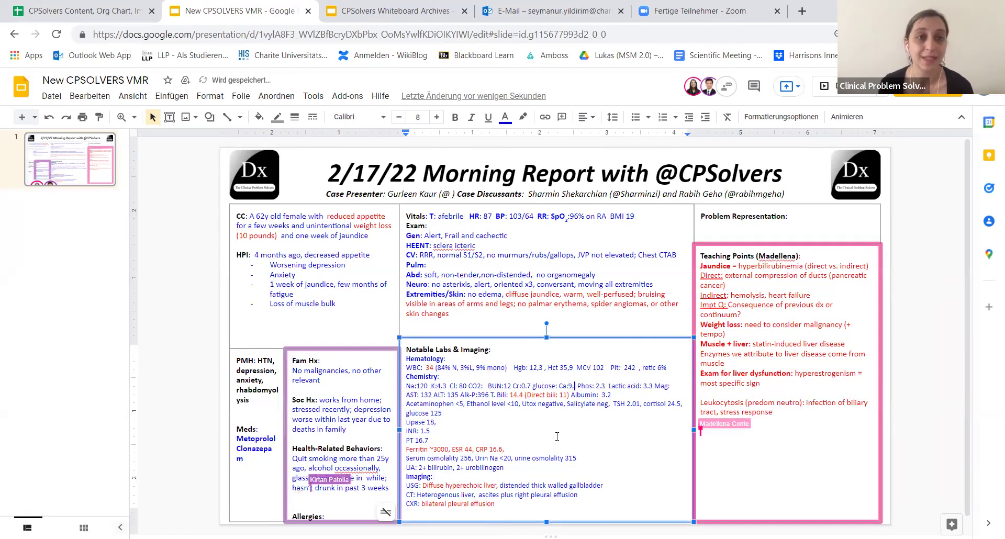
pyautogui.press('Left')
pyautogui.press('Left')
pyautogui.press('Left')
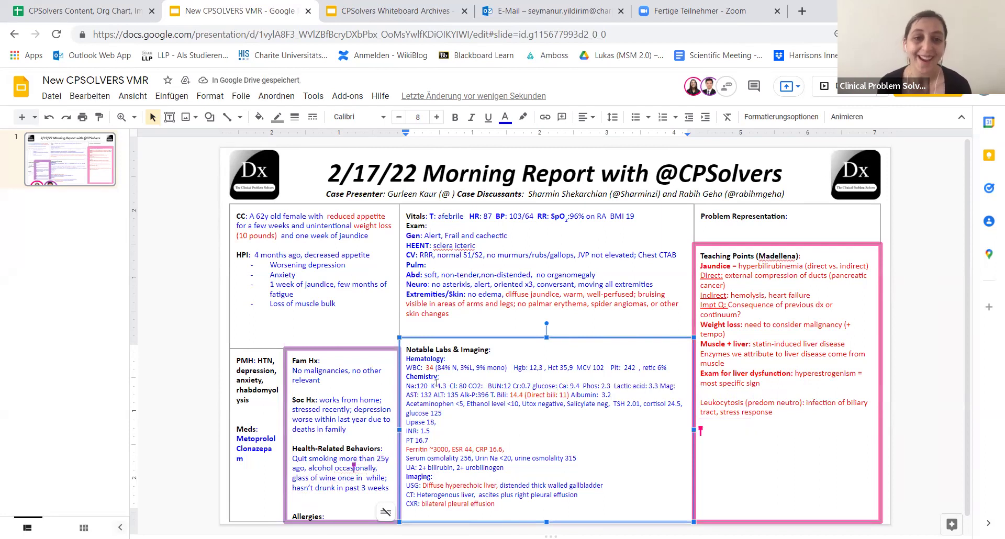
# Colour sodium 120 red and enter CO2 22.
pyautogui.click(418, 386)
pyautogui.doubleClick(422, 386)
pyautogui.click(504, 117)
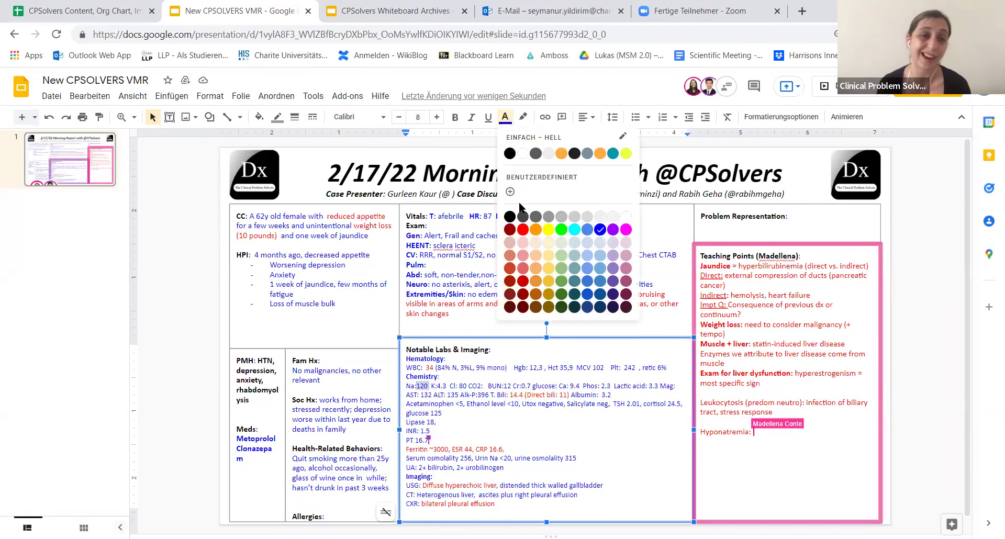
pyautogui.click(522, 229)
pyautogui.click(558, 404)
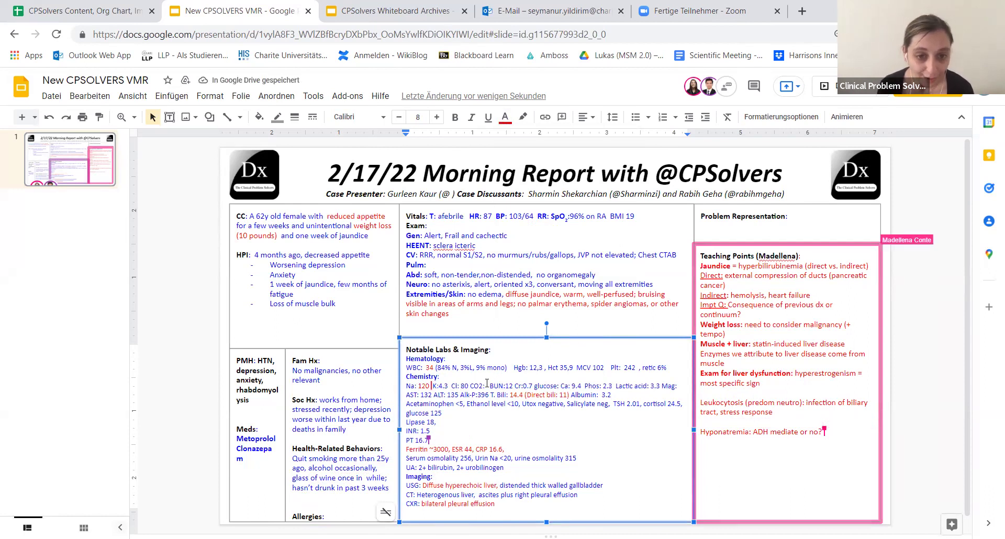
pyautogui.write('22')
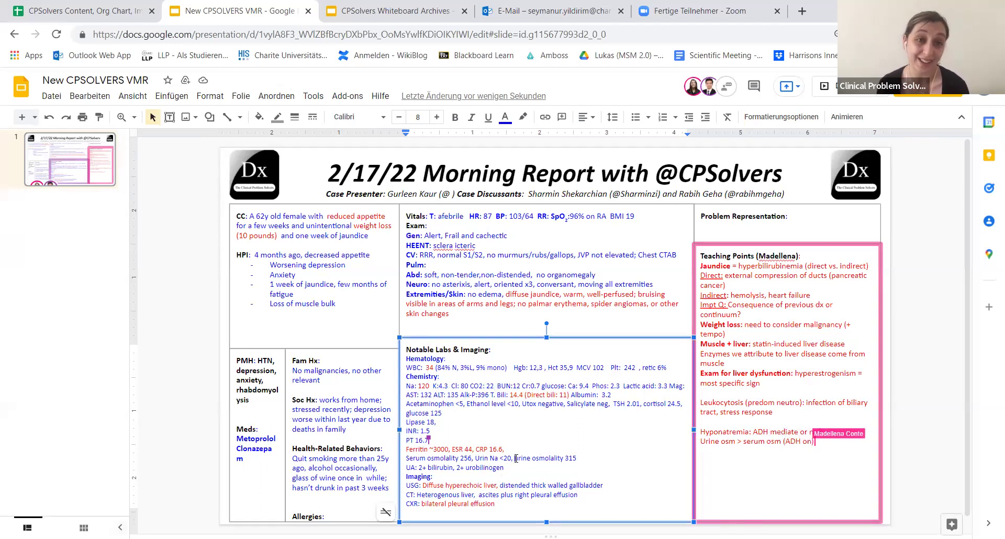
# Colour urine osmolality 315 and serum osmolality 256 red.
pyautogui.moveTo(515, 458); pyautogui.dragTo(580, 459)
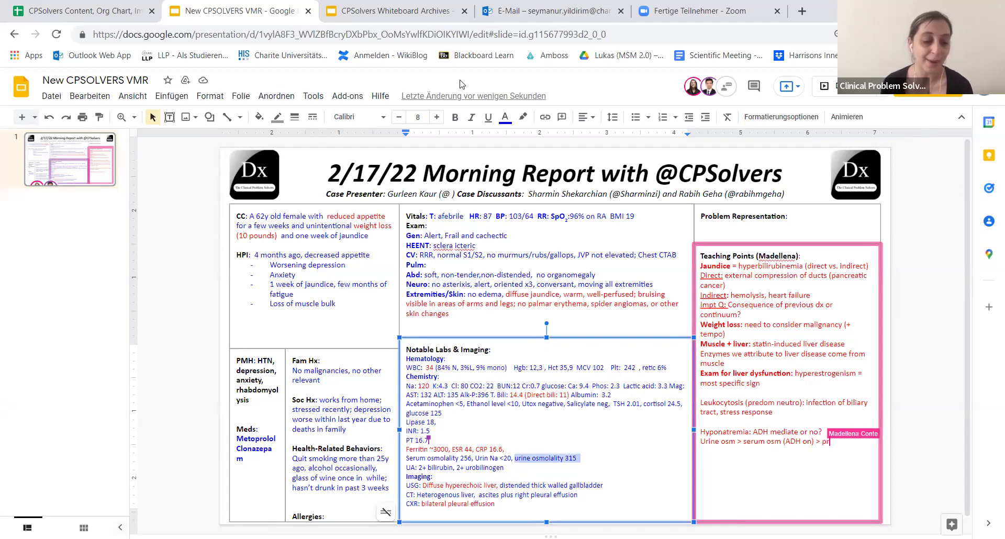
pyautogui.click(504, 116)
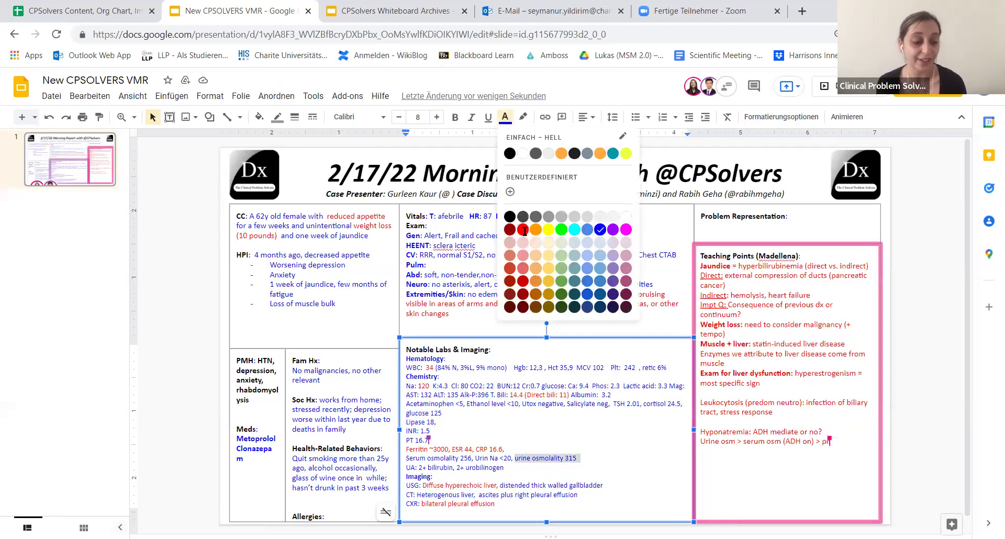
pyautogui.click(522, 281)
pyautogui.click(506, 449)
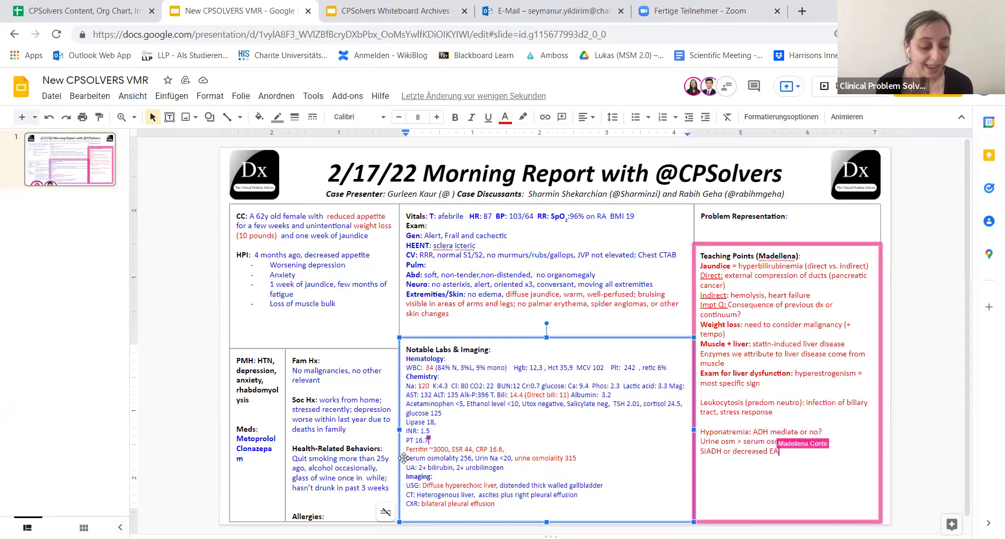
pyautogui.moveTo(407, 458); pyautogui.dragTo(471, 458)
pyautogui.click(505, 117)
pyautogui.click(552, 408)
pyautogui.click(553, 408)
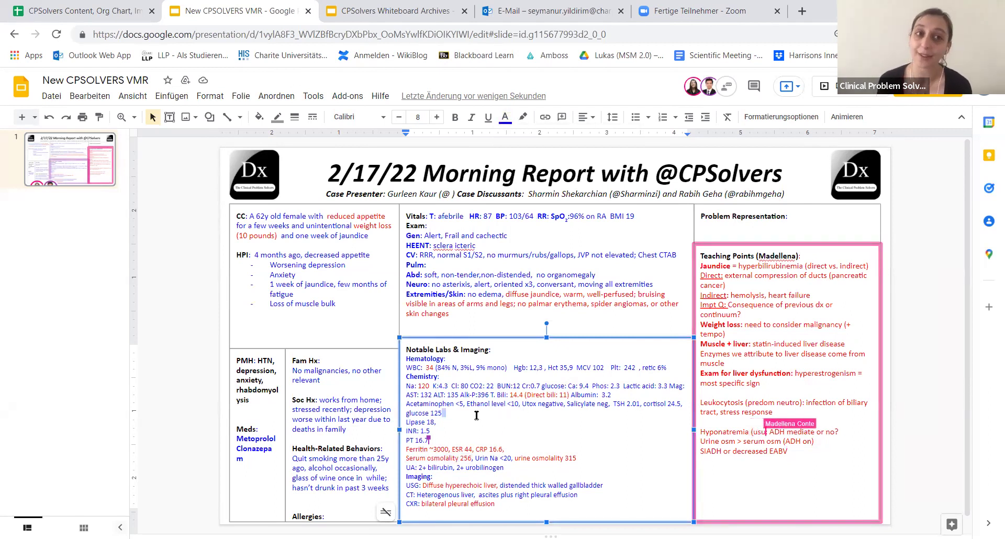
# Move glucose 125 after 'glucose:' in Chemistry and remove the comma after Lipase 18.
pyautogui.press('BackSpace')
pyautogui.press('BackSpace')
pyautogui.press('BackSpace')
pyautogui.press('BackSpace')
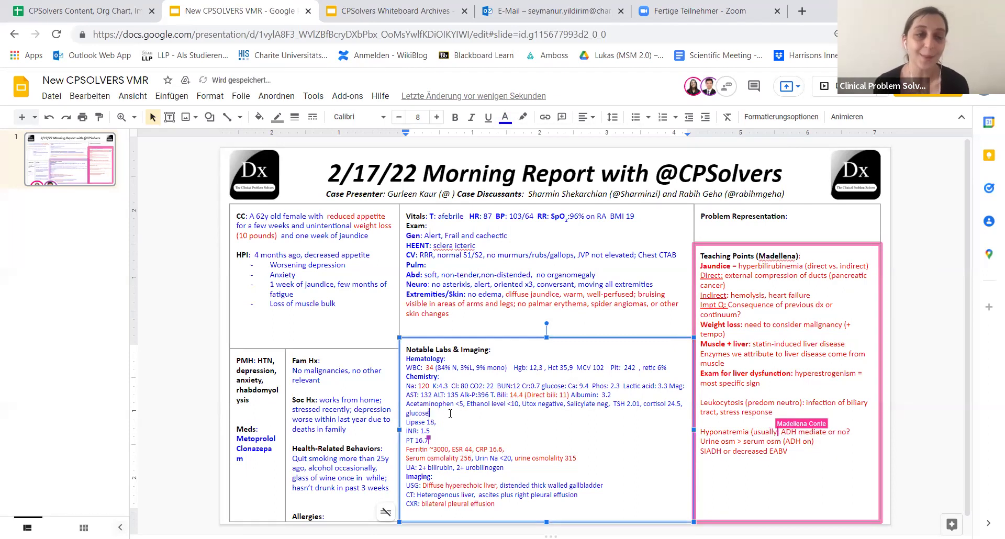
pyautogui.press('BackSpace')
pyautogui.press('BackSpace')
pyautogui.press('BackSpace')
pyautogui.press('BackSpace')
pyautogui.press('BackSpace')
pyautogui.press('BackSpace')
pyautogui.press('BackSpace')
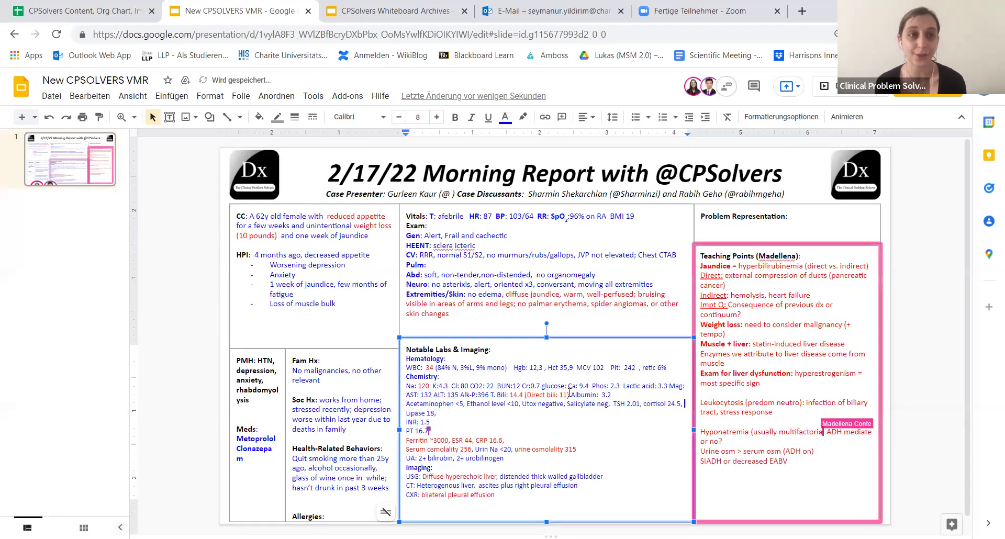
pyautogui.click(567, 387)
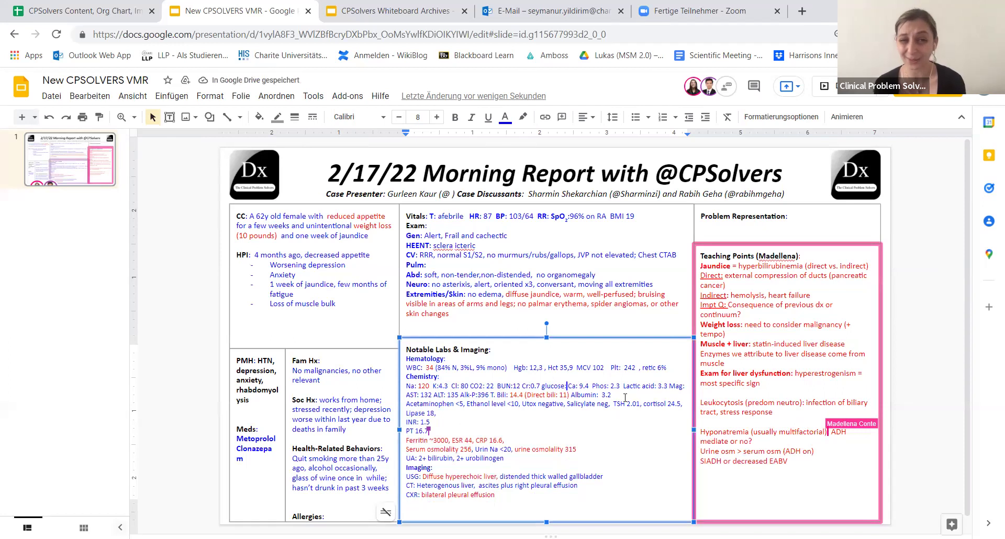
pyautogui.write('125')
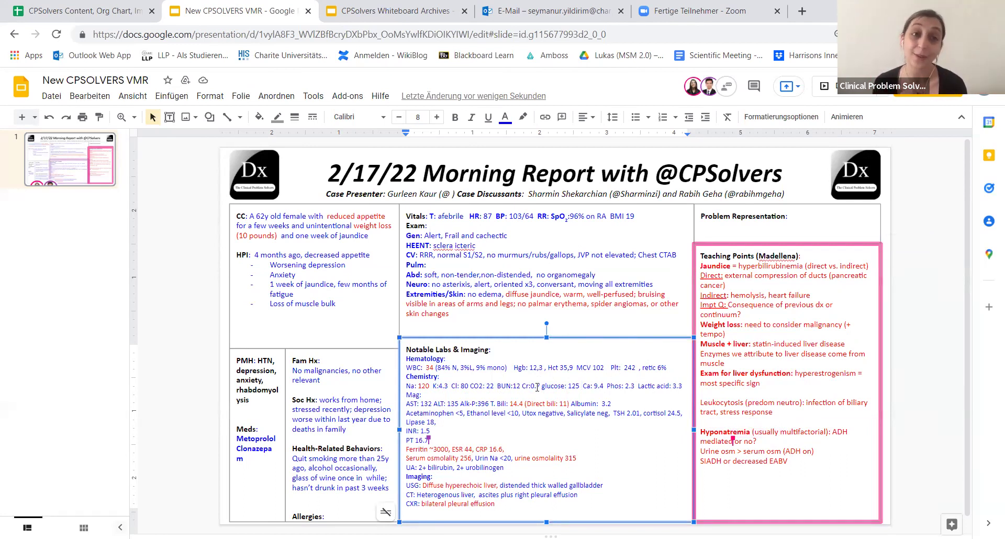
pyautogui.click(533, 385)
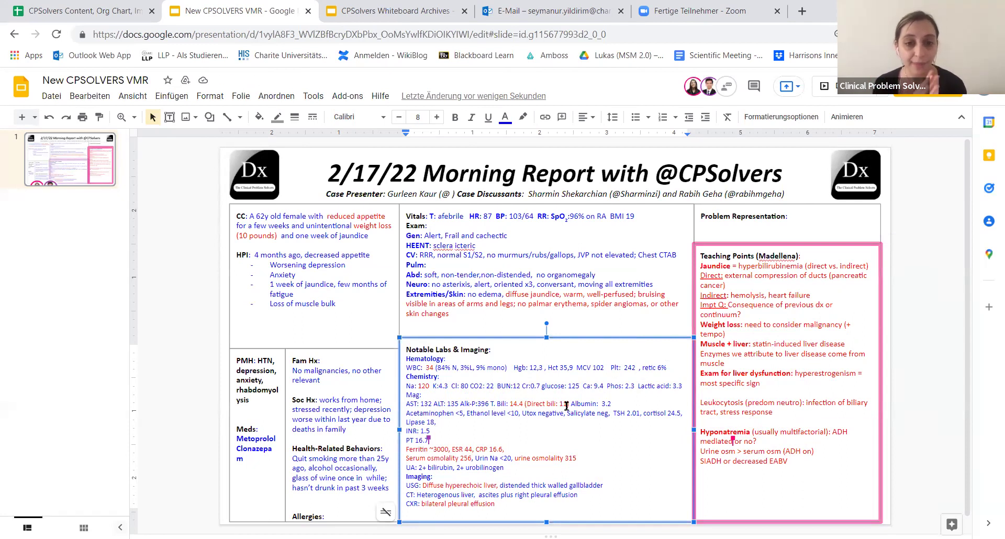
pyautogui.press('Left')
pyautogui.press('Left')
pyautogui.press('Left')
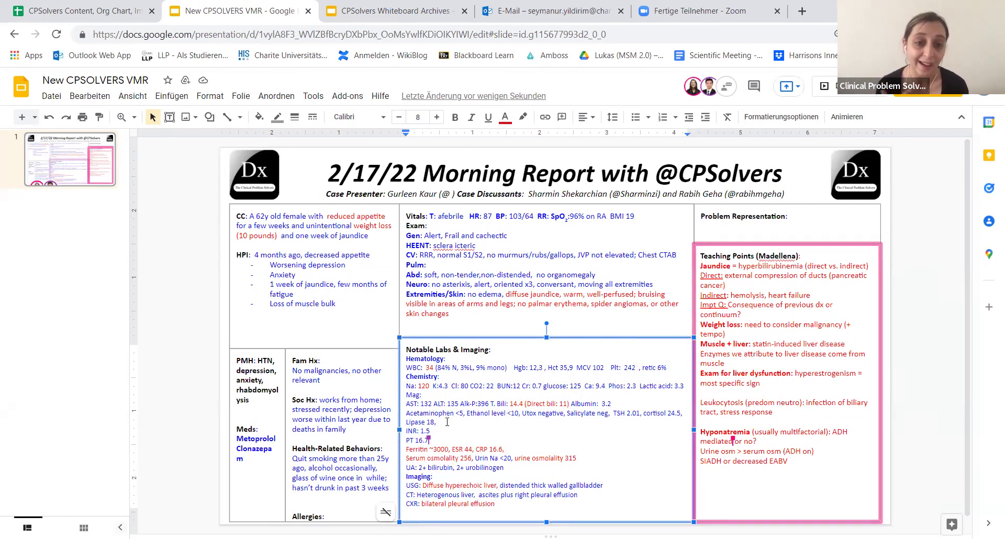
pyautogui.moveTo(440, 422); pyautogui.dragTo(408, 420)
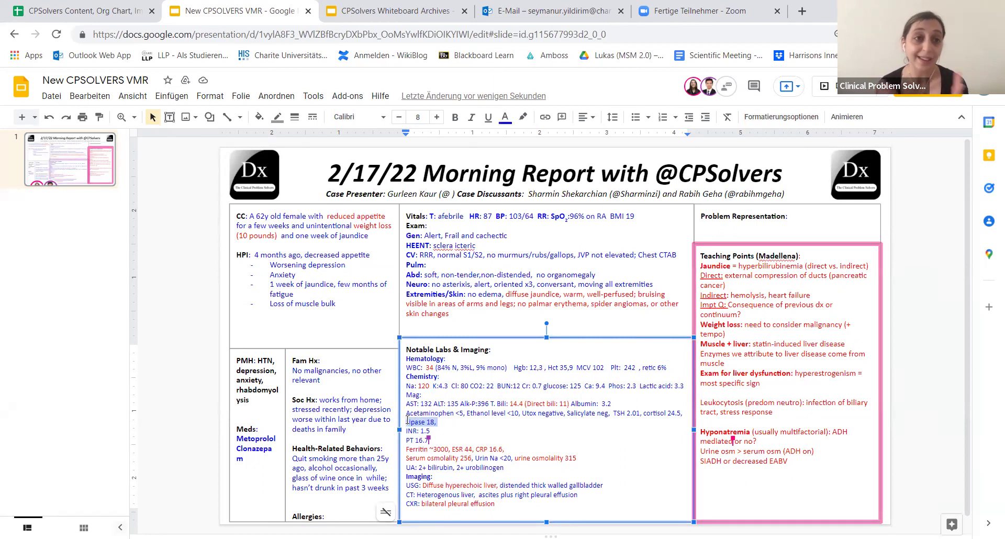
pyautogui.click(448, 423)
pyautogui.press('BackSpace')
pyautogui.press('BackSpace')
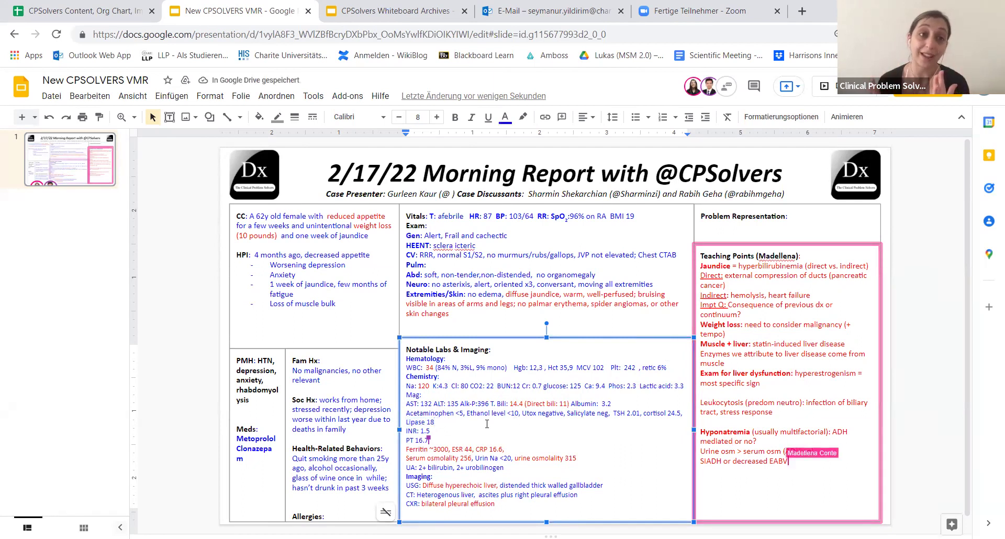
# Colour the Alk-P 396 result red, then make the Alk-P label blue.
pyautogui.moveTo(461, 402); pyautogui.dragTo(493, 404)
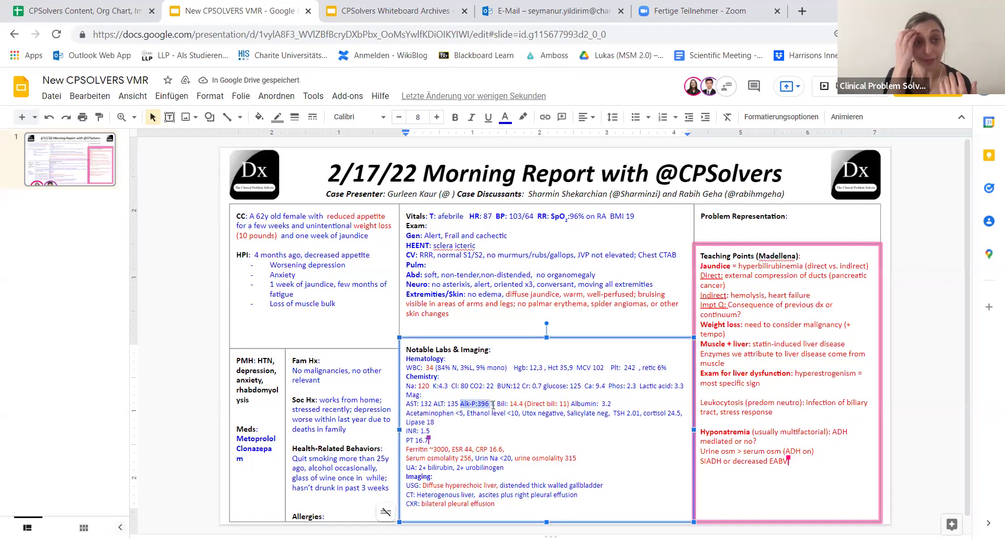
pyautogui.click(504, 117)
pyautogui.click(608, 454)
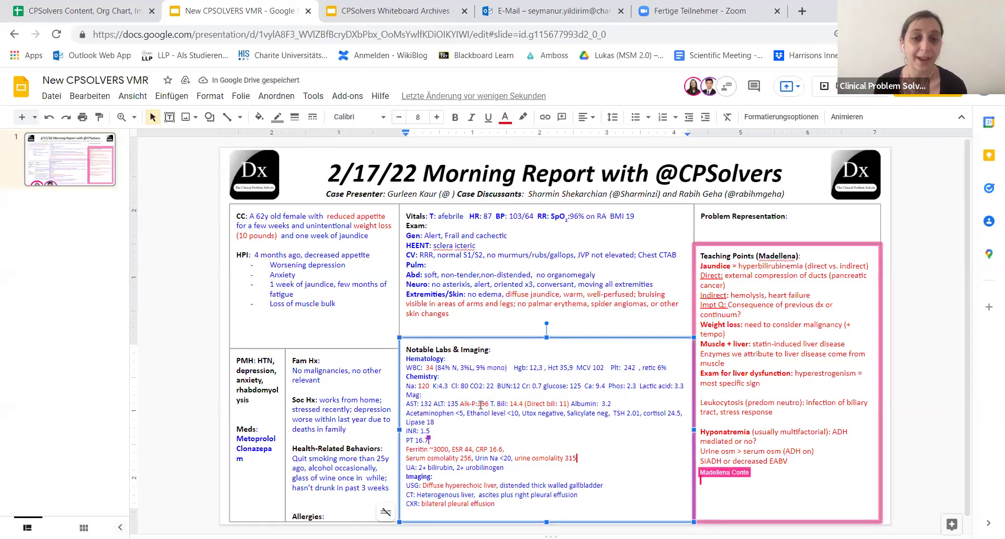
pyautogui.moveTo(478, 403); pyautogui.dragTo(461, 403)
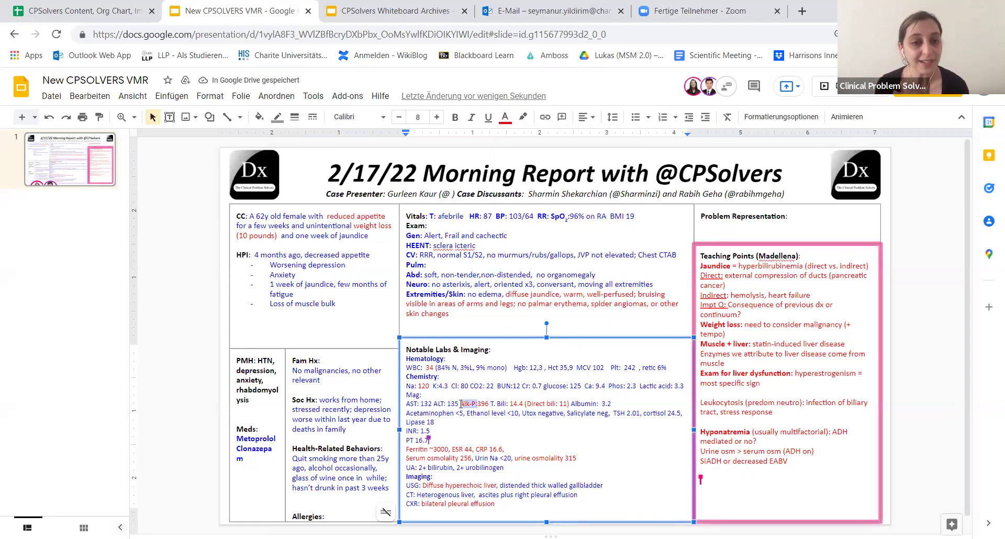
pyautogui.click(506, 120)
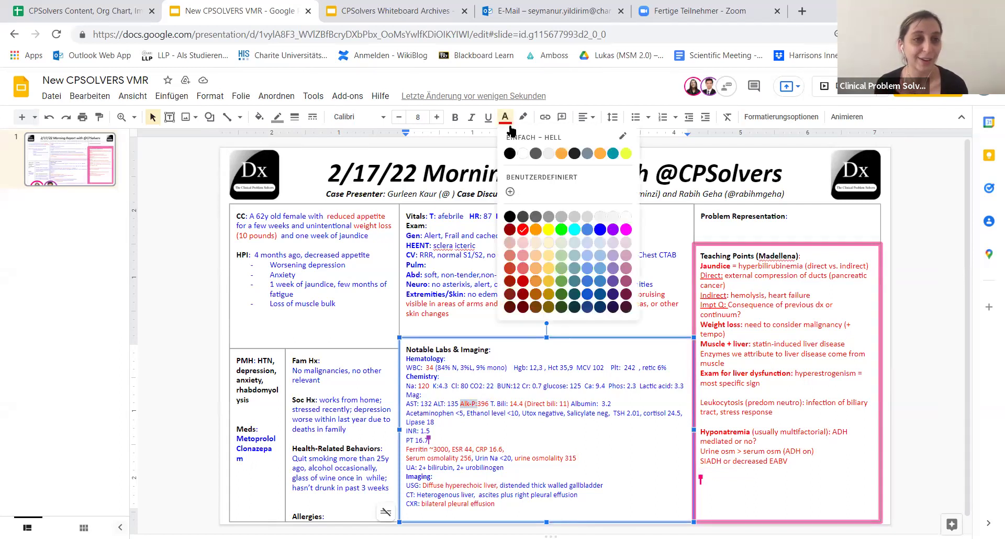
pyautogui.click(599, 236)
pyautogui.click(526, 413)
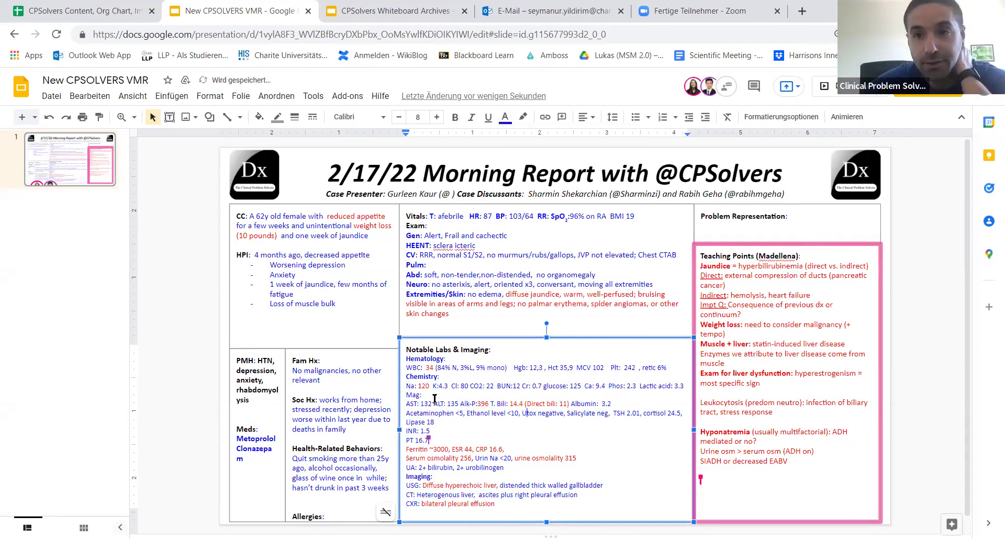
# Colour ALT 135, AST 132 and albumin 3.2 red.
pyautogui.moveTo(448, 404); pyautogui.dragTo(456, 403)
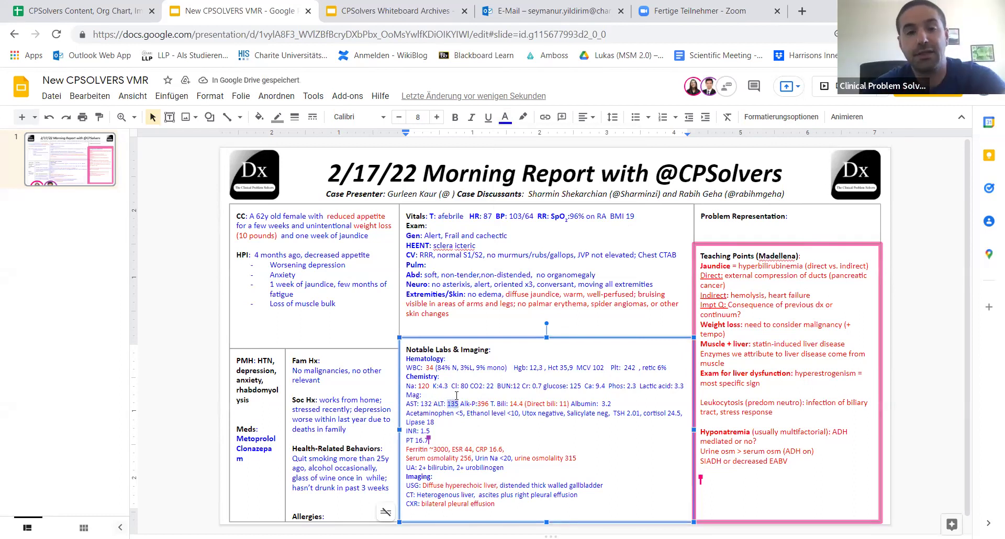
pyautogui.click(505, 117)
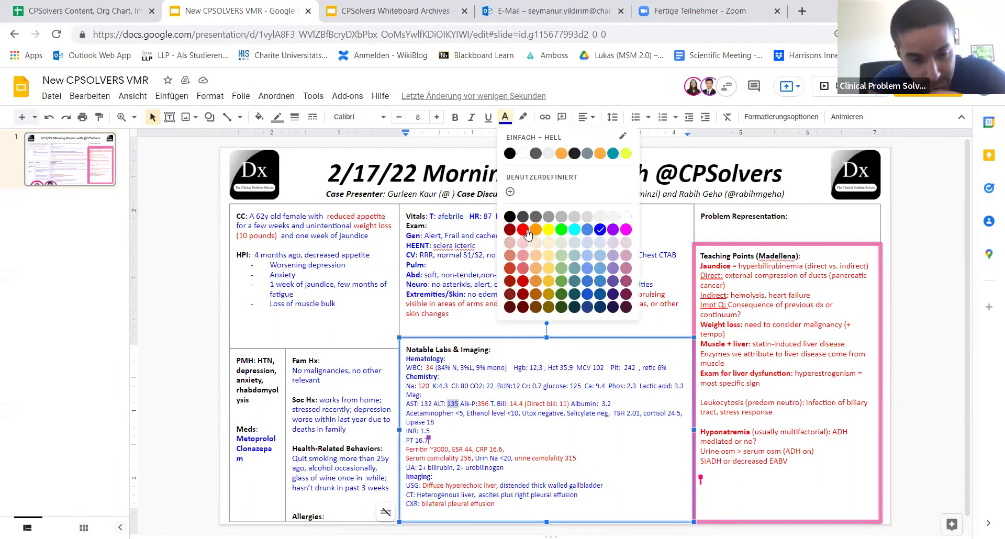
pyautogui.click(522, 229)
pyautogui.moveTo(420, 403); pyautogui.dragTo(432, 404)
pyautogui.click(506, 118)
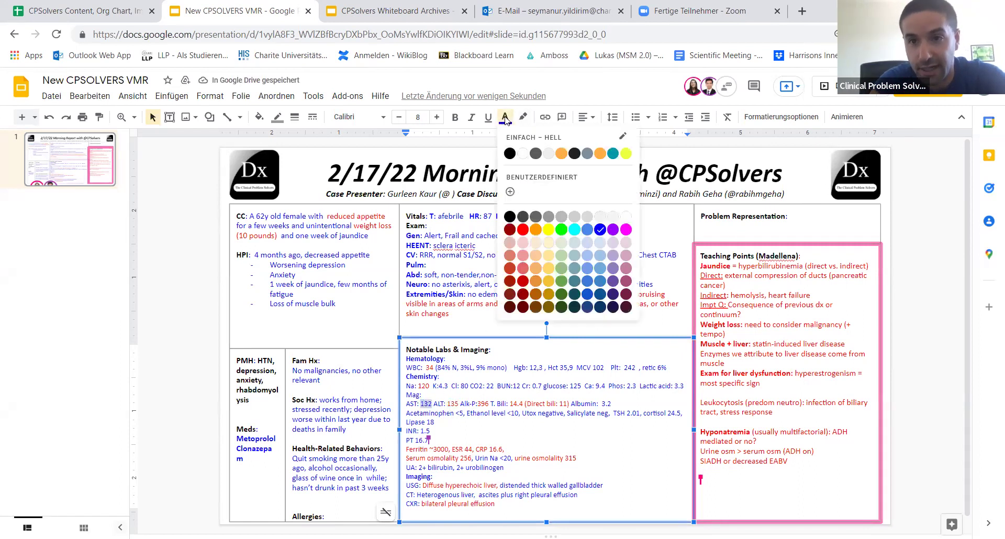
pyautogui.click(522, 229)
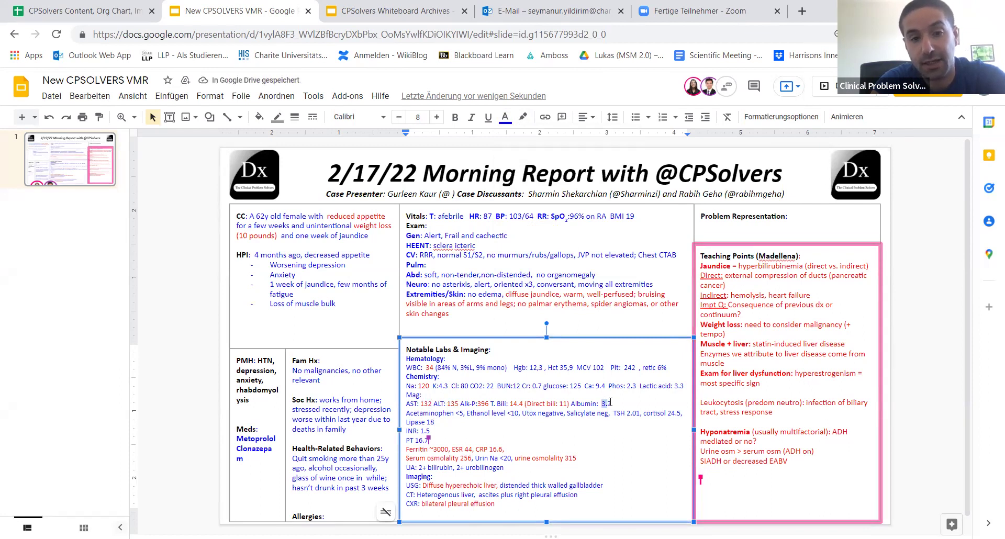
pyautogui.moveTo(610, 402); pyautogui.dragTo(612, 403)
pyautogui.click(506, 117)
pyautogui.click(530, 231)
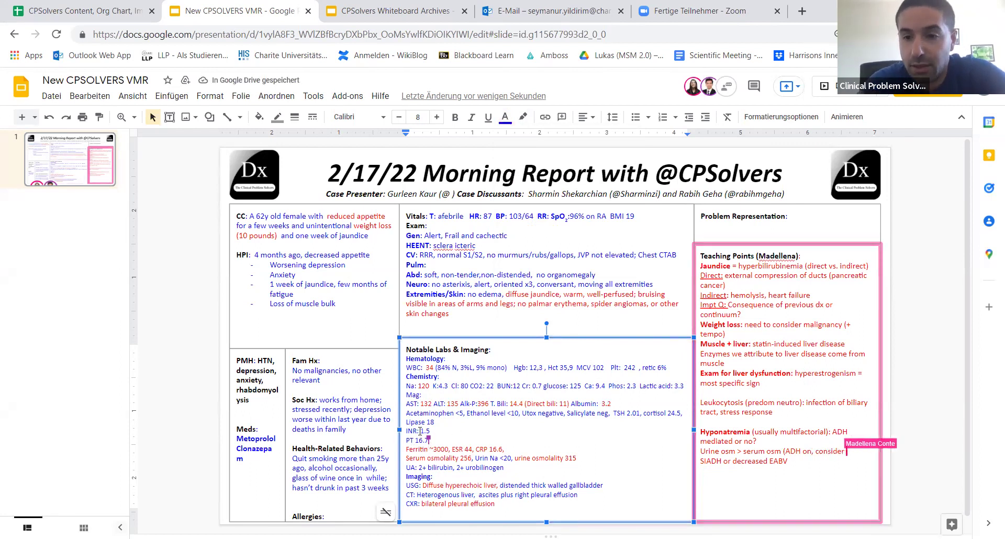
pyautogui.moveTo(415, 440); pyautogui.dragTo(425, 441)
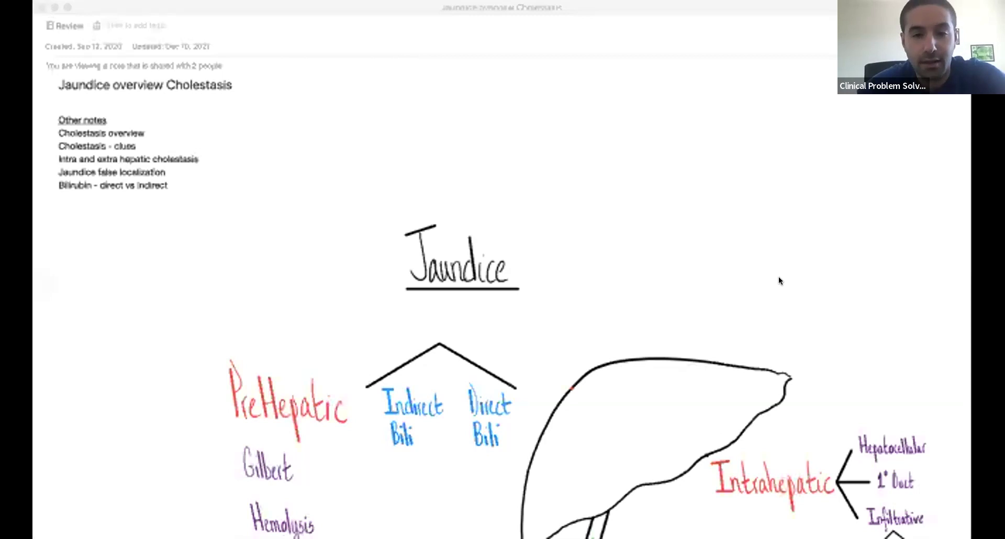
# Scroll up and down through the Jaundice overview Cholestasis note in Evernote.
pyautogui.scroll(-5, 475, 425)
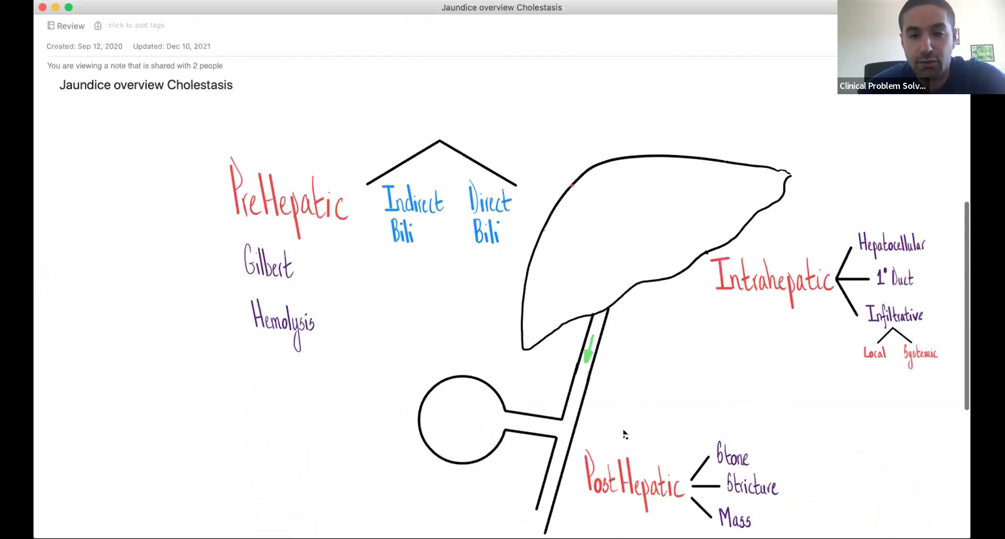
pyautogui.scroll(1, 623, 391)
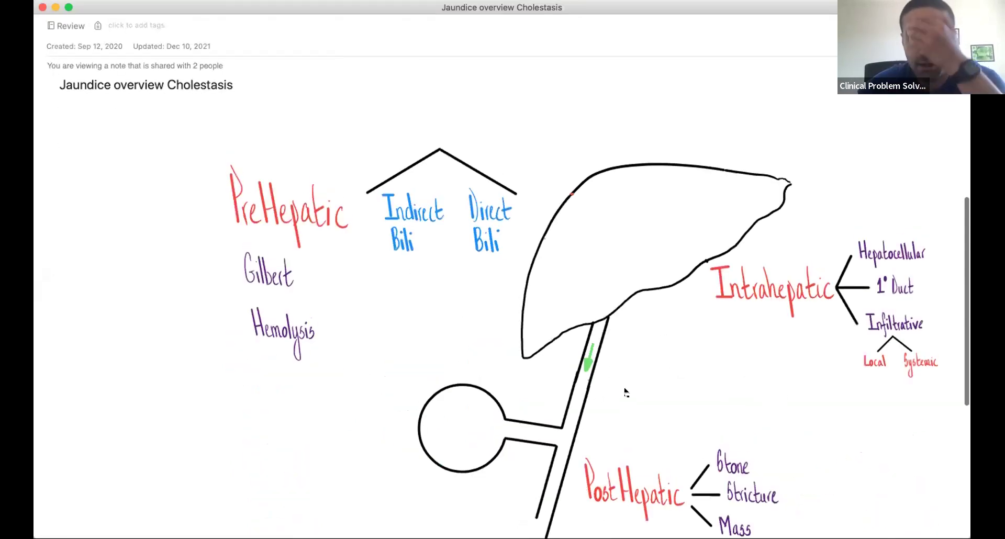
pyautogui.scroll(3, 624, 391)
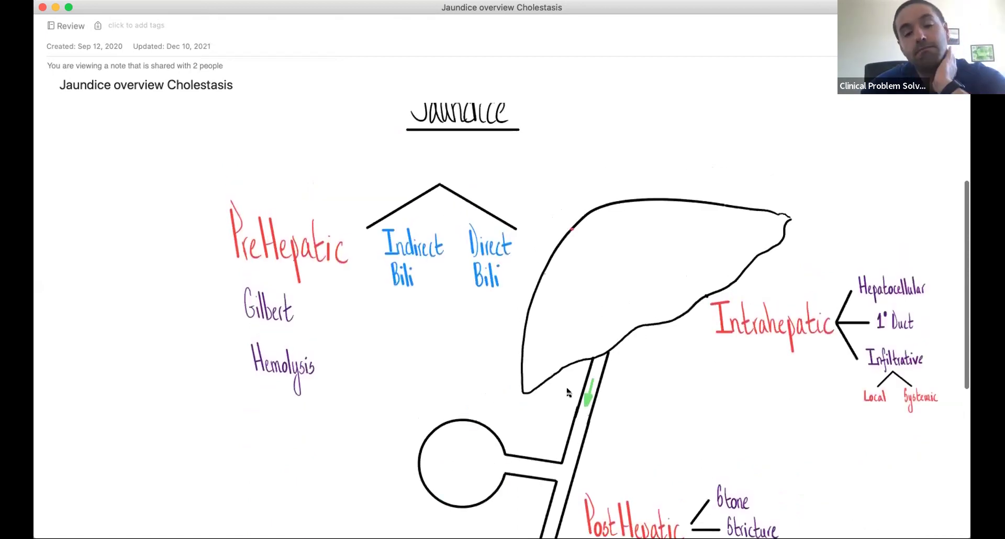
pyautogui.scroll(-2, 554, 427)
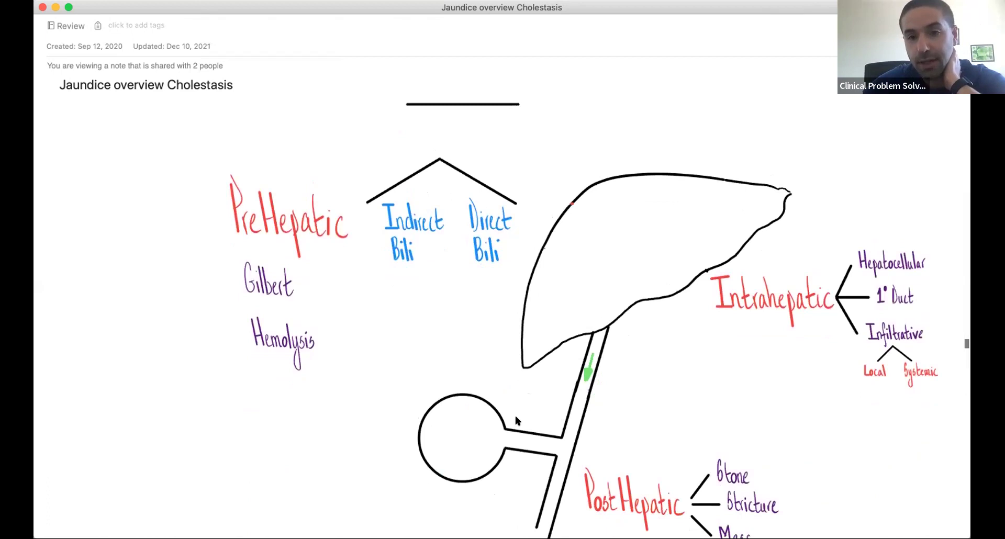
pyautogui.scroll(1, 551, 485)
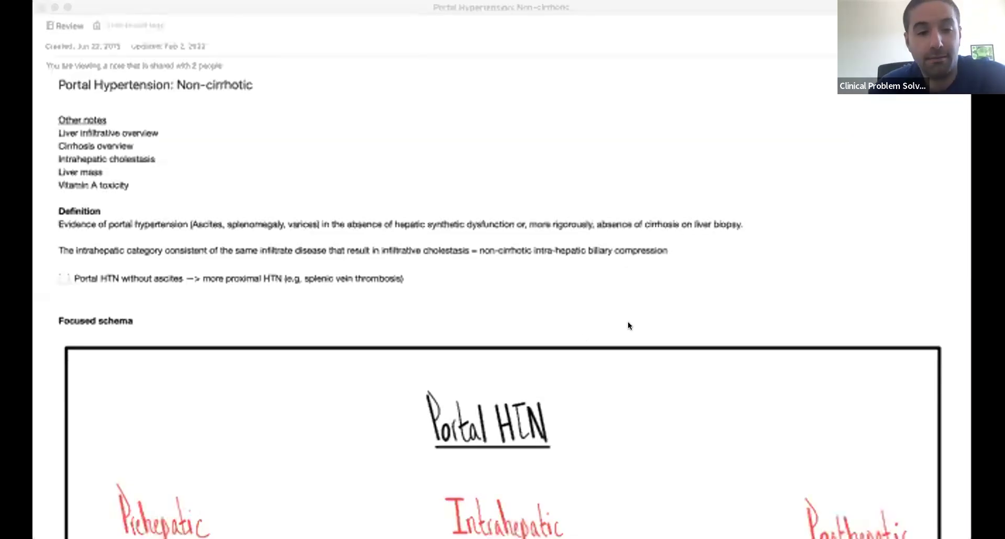
# Scroll through the handwritten Portal HTN schema in the Portal Hypertension: Non-cirrhotic note.
pyautogui.scroll(-10, 206, 474)
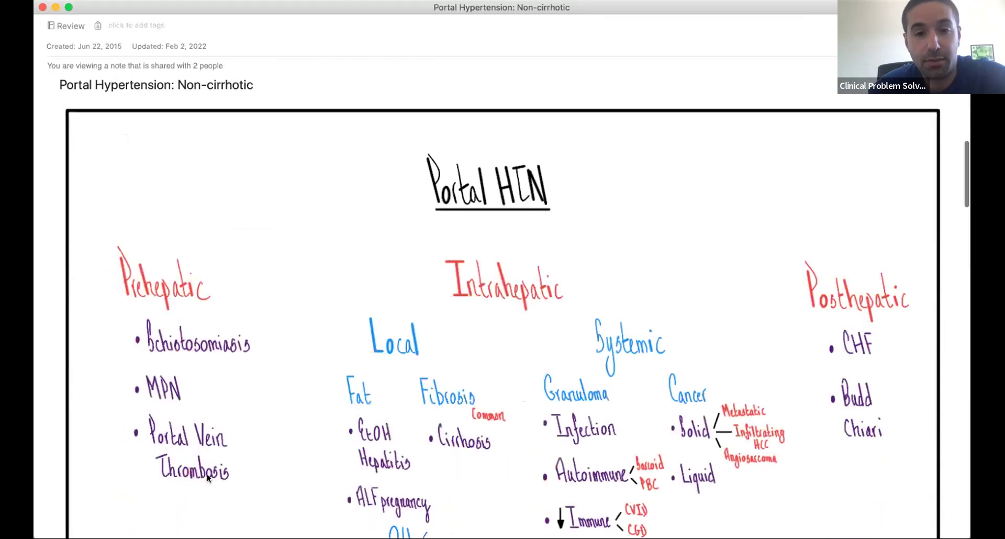
pyautogui.scroll(3, 422, 37)
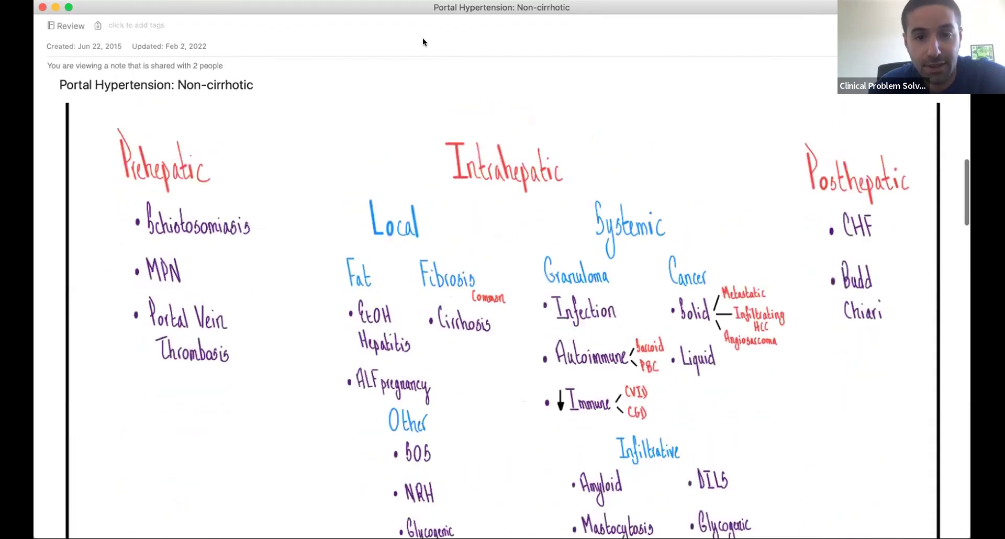
pyautogui.scroll(-1, 645, 271)
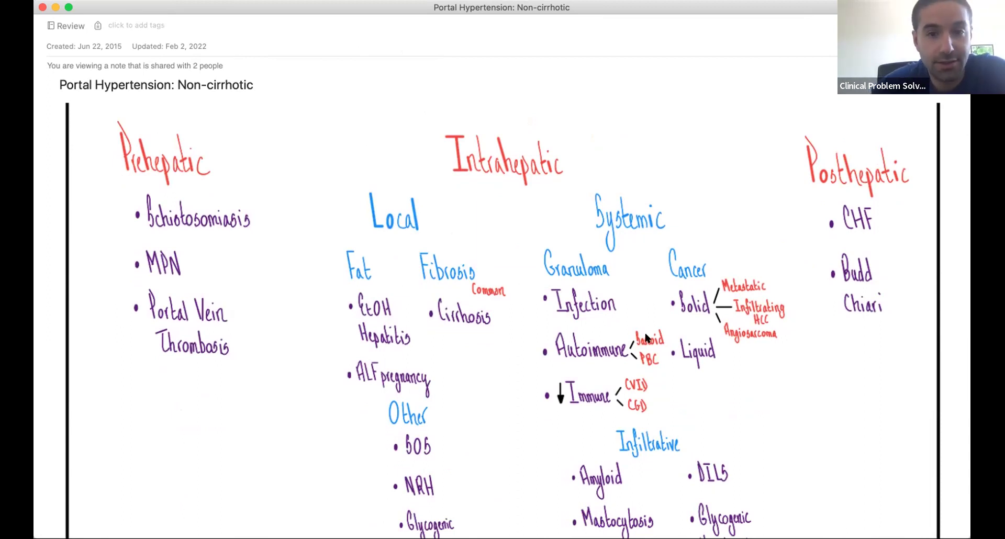
pyautogui.scroll(-3, 647, 337)
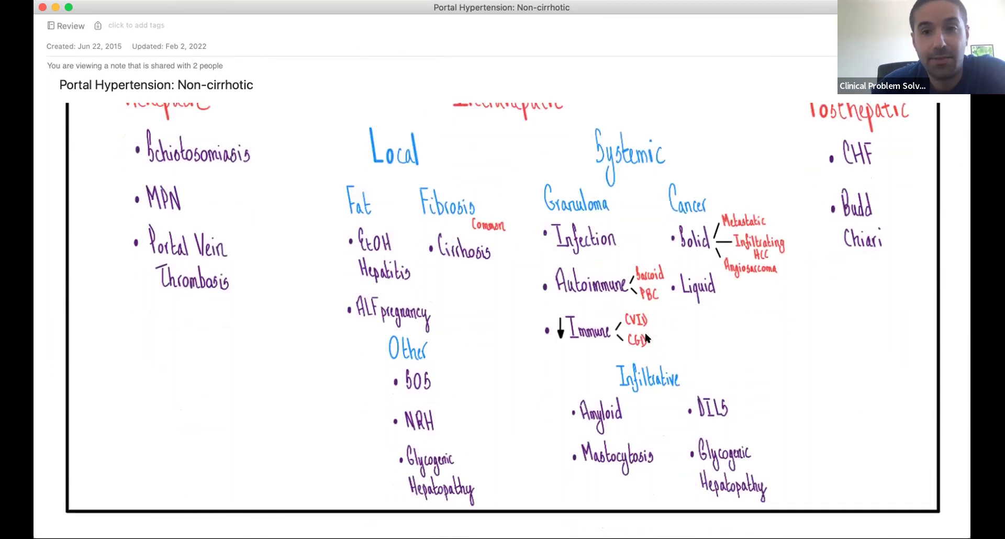
pyautogui.scroll(1, 647, 338)
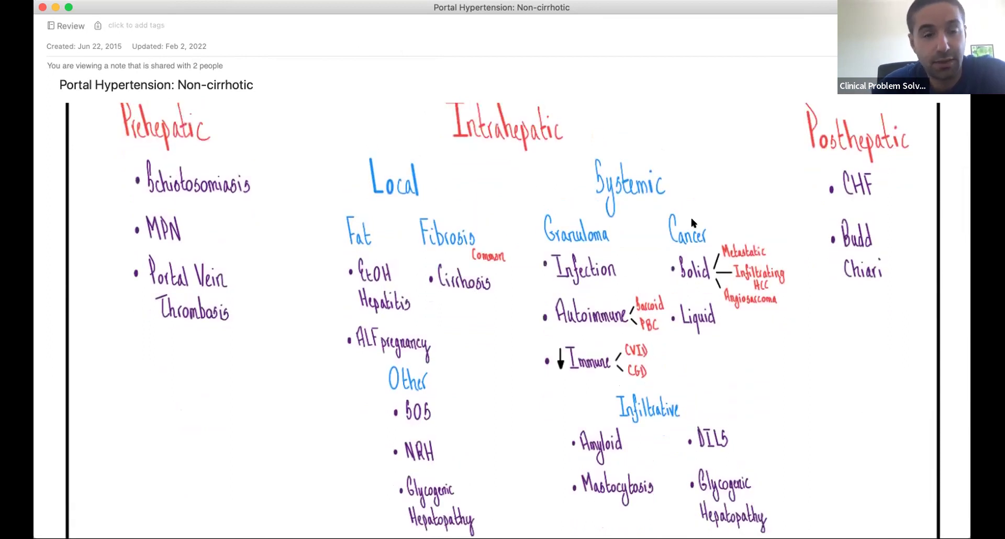
pyautogui.scroll(-1, 693, 469)
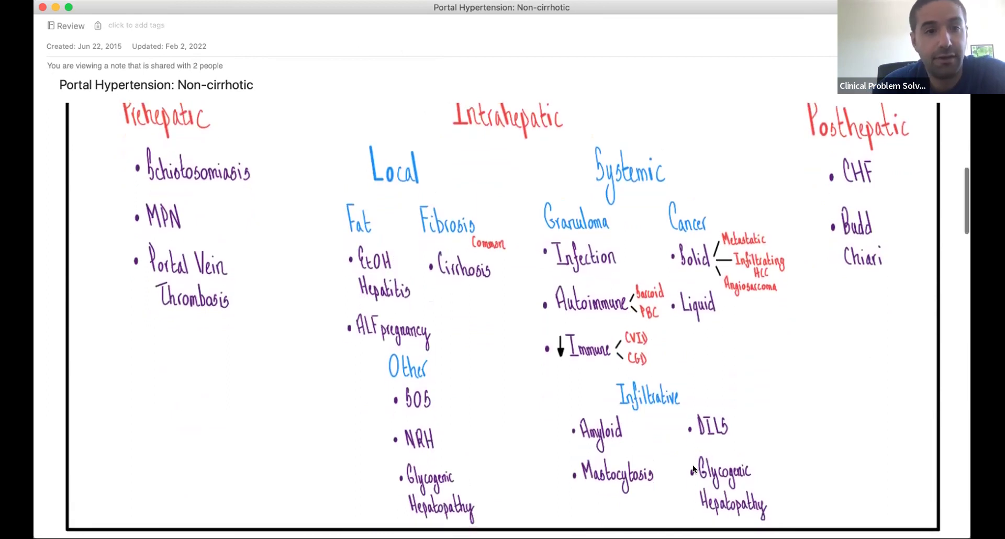
pyautogui.scroll(1, 693, 469)
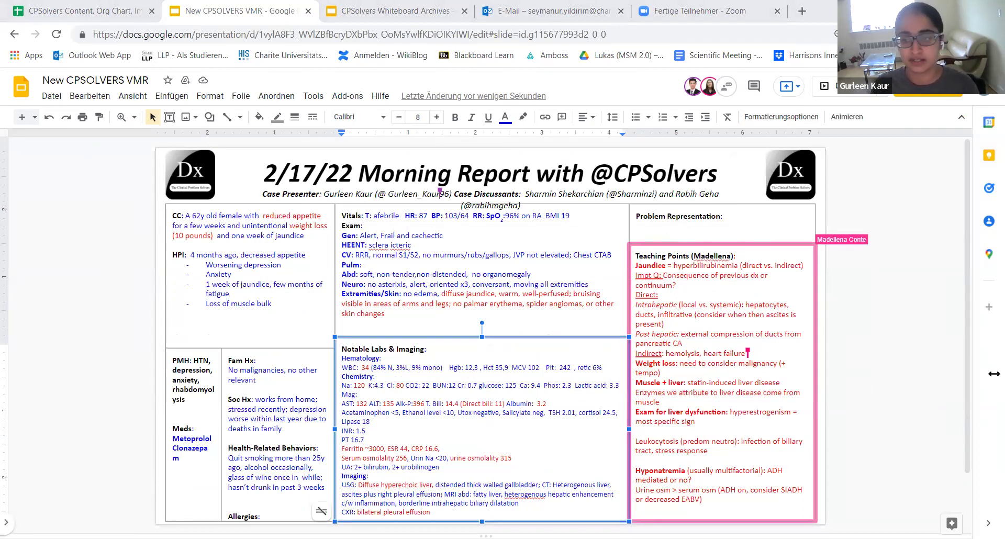
# Add a labs line: hepatitis panel normal, ANA, EBV, HIV, VZV negative, ceruloplasmin normal, IgM 762, IgM+IgA normal.
pyautogui.click(406, 439)
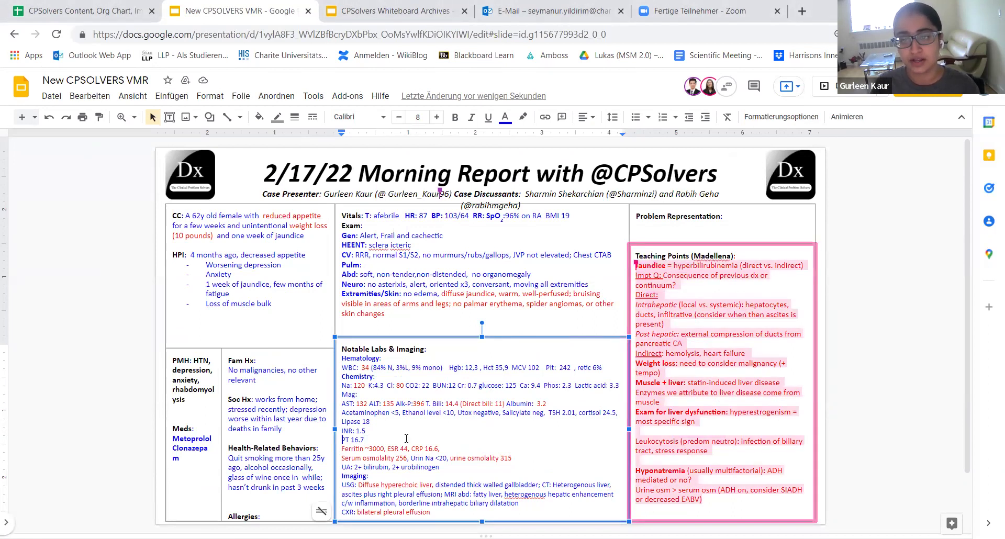
pyautogui.press('Return')
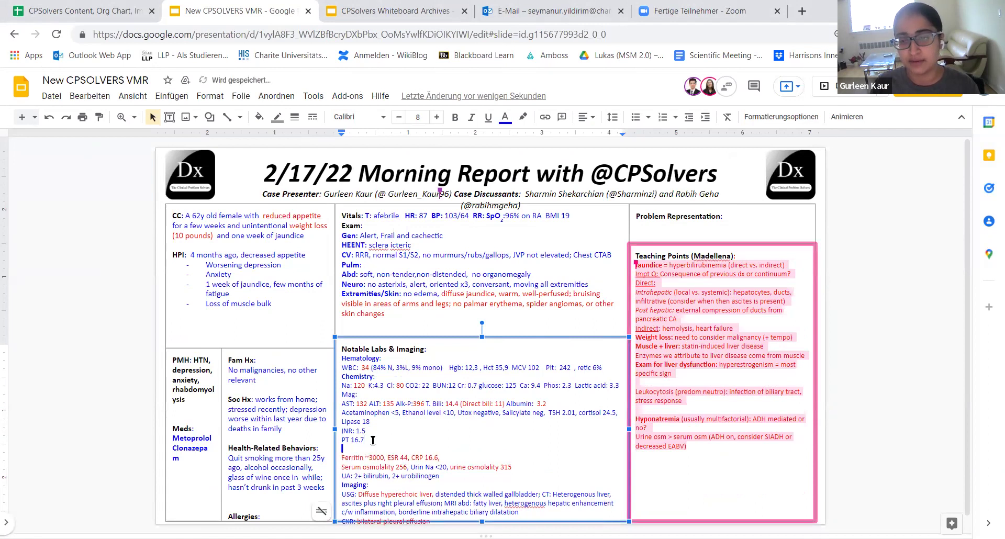
pyautogui.write('Hepatitis panel normal')
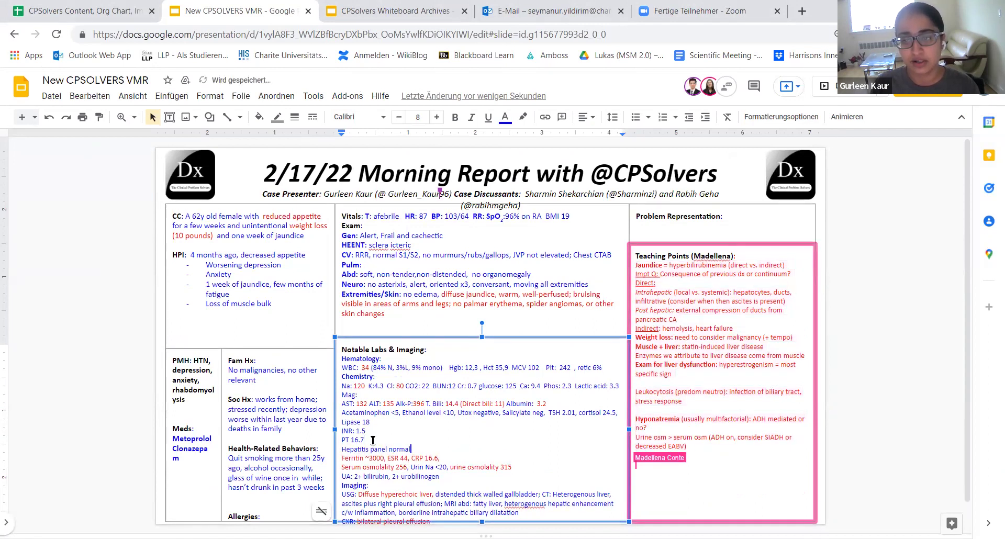
pyautogui.write(', ')
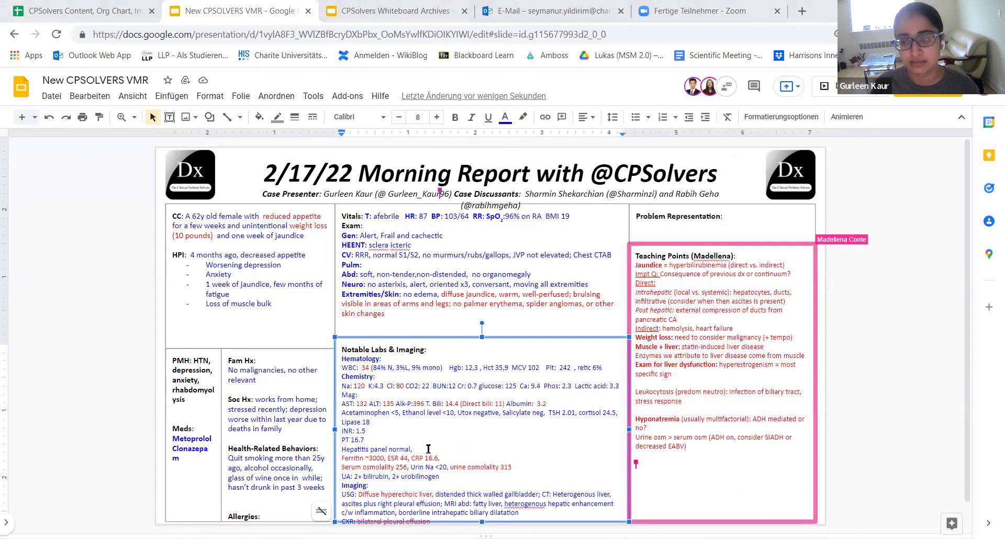
pyautogui.write('ANA negat')
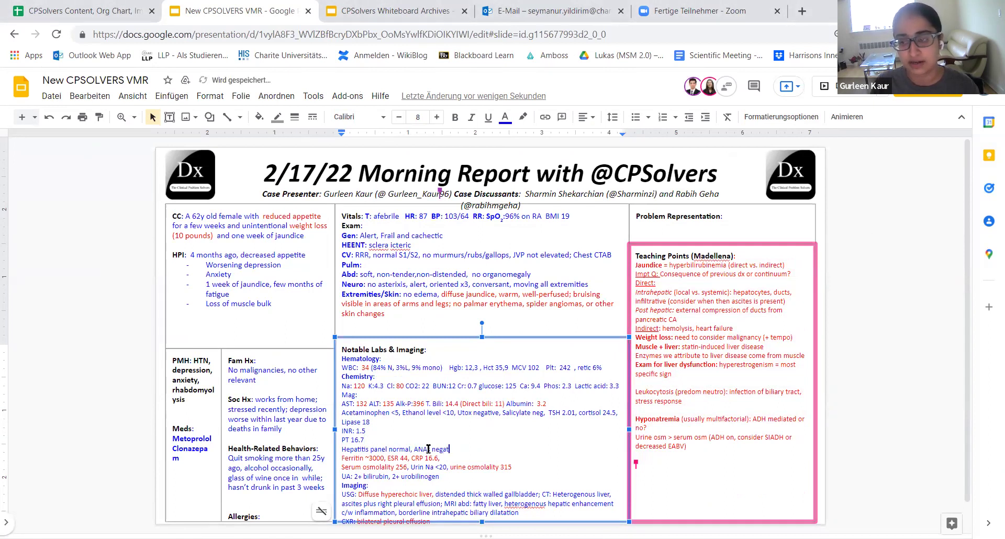
pyautogui.write('ive, Am')
pyautogui.press('BackSpace')
pyautogui.write('mid')
pyautogui.press('BackSpace')
pyautogui.press('BackSpace')
pyautogui.press('BackSpace')
pyautogui.press('BackSpace')
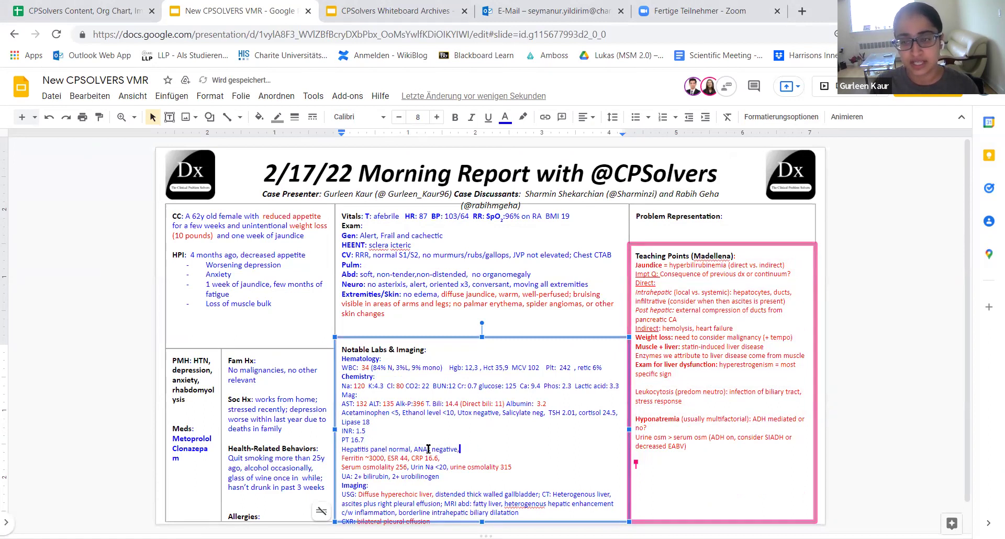
pyautogui.write('EBV')
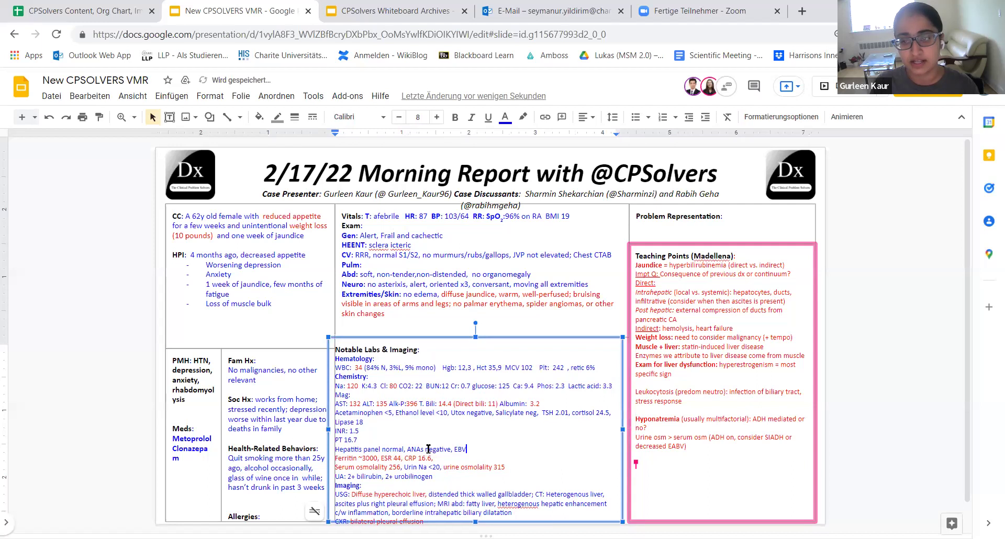
pyautogui.write(', HI')
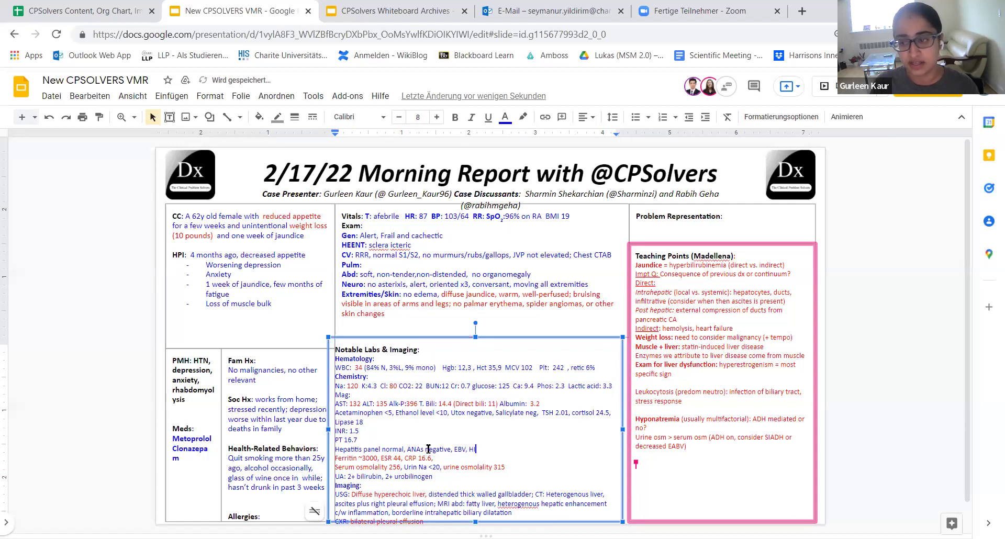
pyautogui.write('V, VZV')
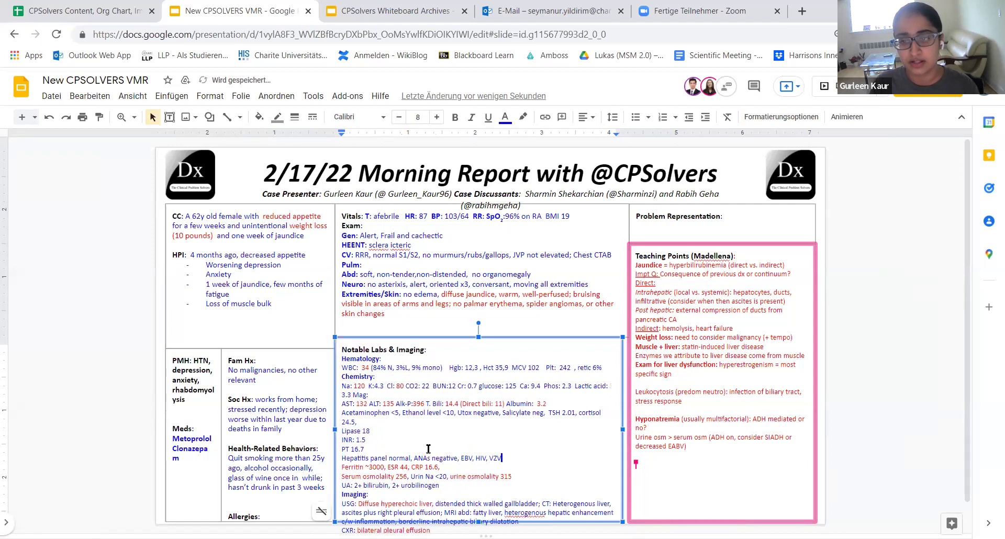
pyautogui.write(' negative')
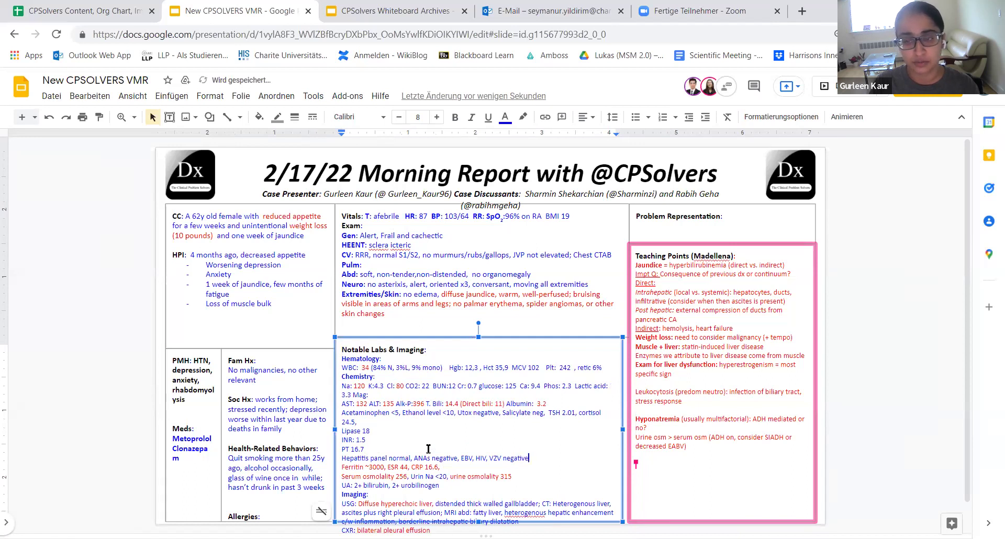
pyautogui.write(', Coer')
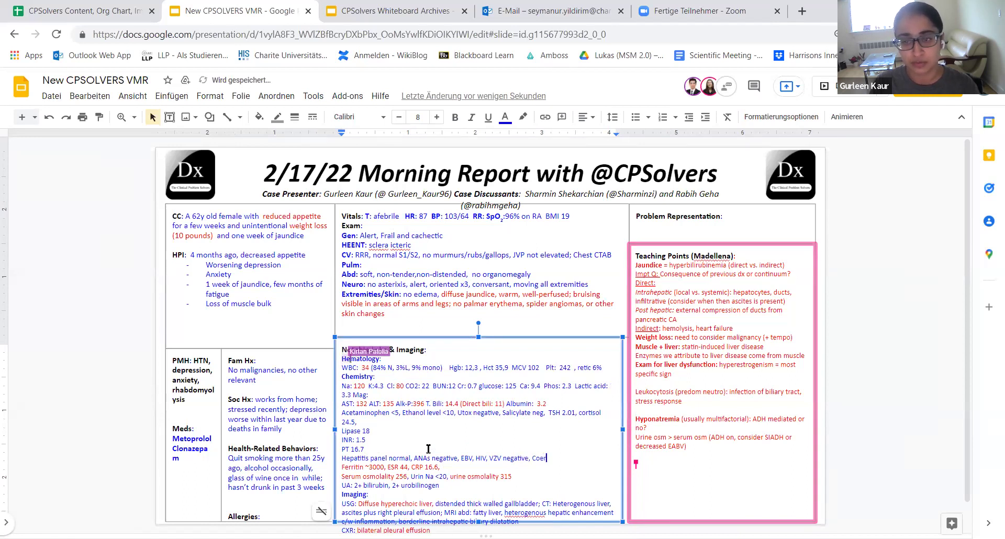
pyautogui.write('uloplasmin normal, ')
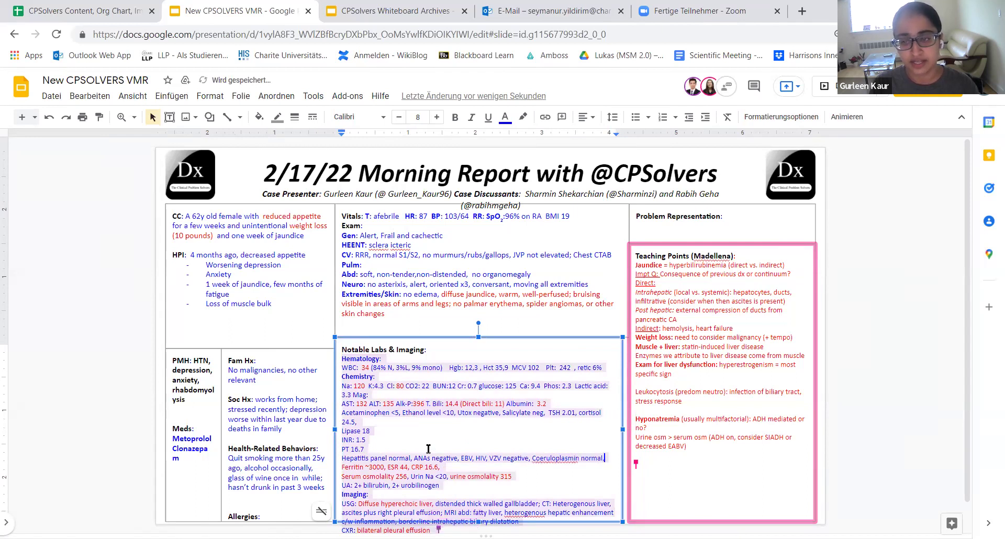
pyautogui.write('IgG')
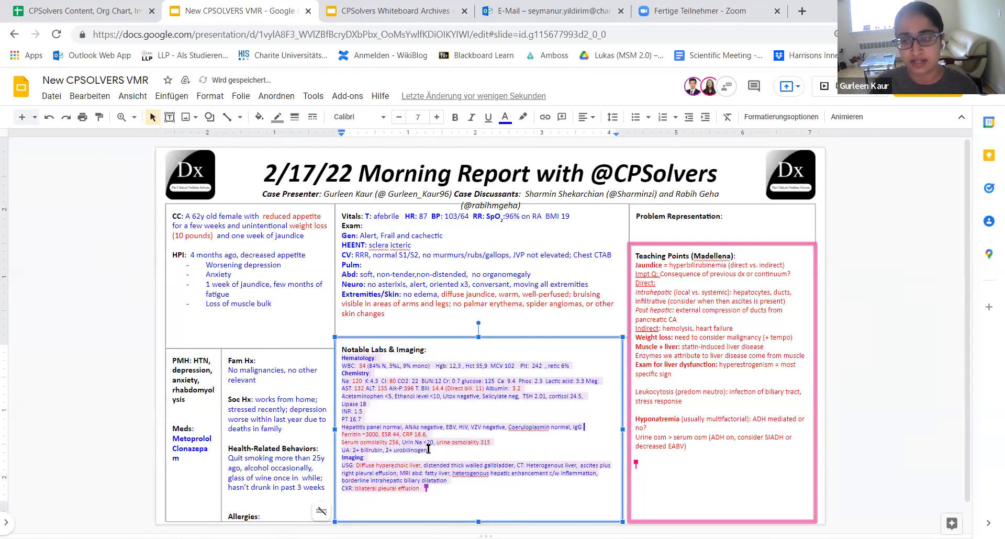
pyautogui.press('BackSpace')
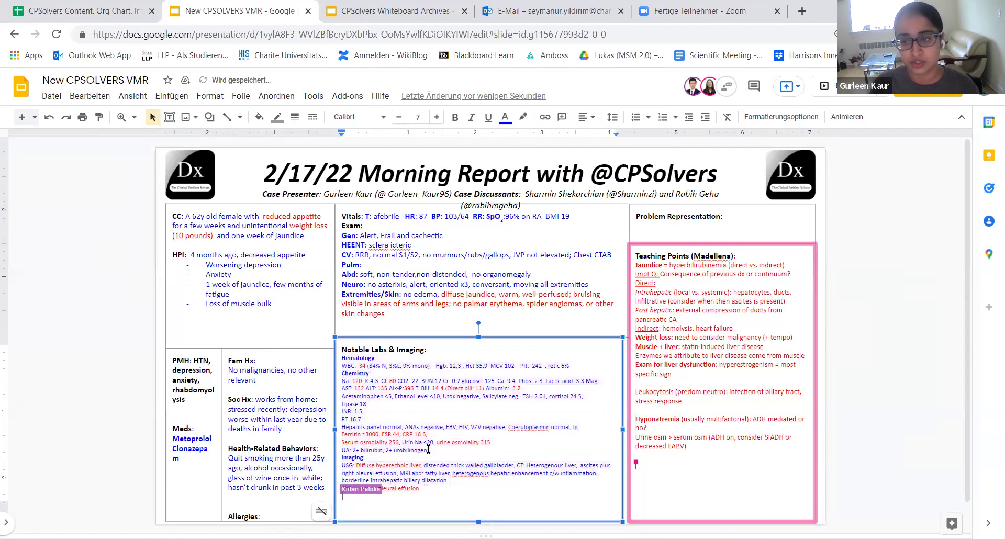
pyautogui.write('M 762, IgM')
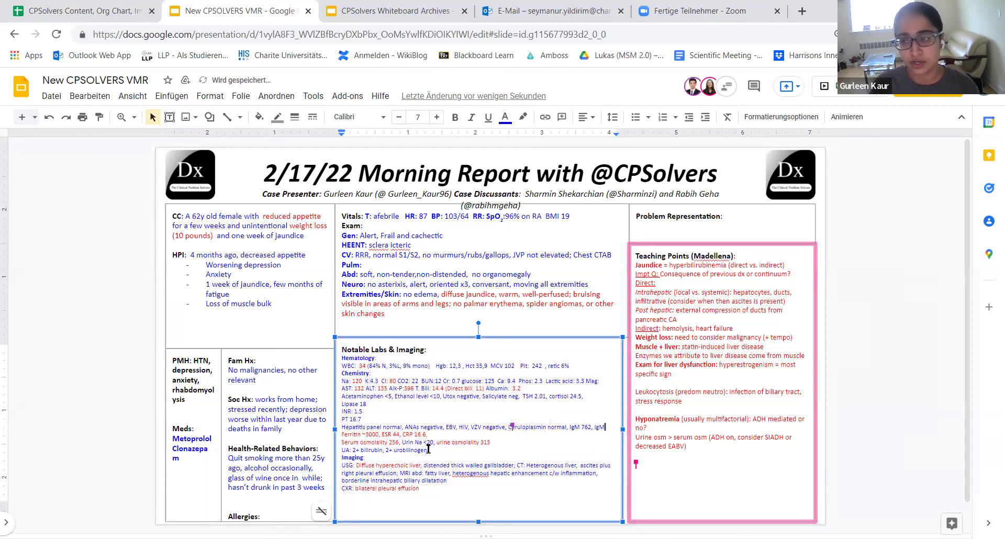
pyautogui.write('+IgA normal')
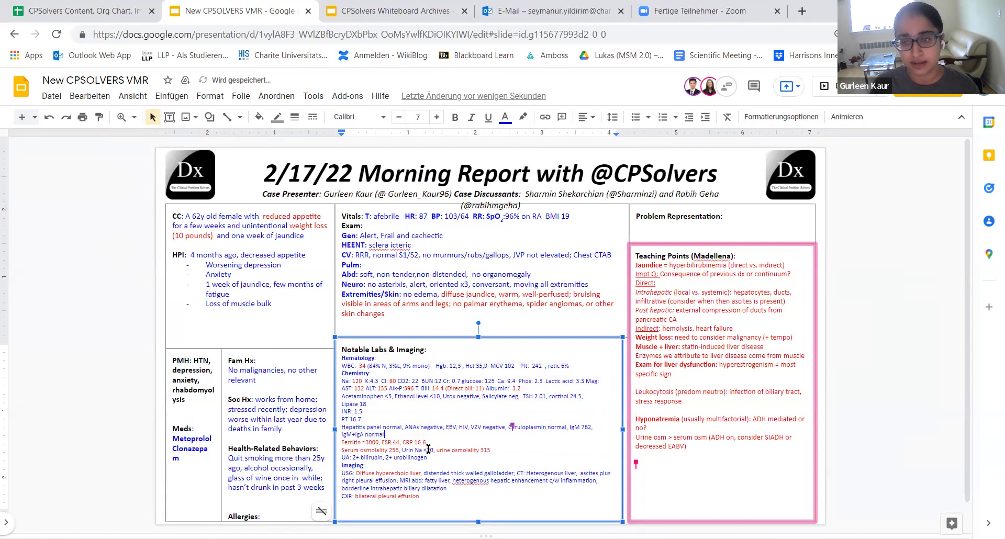
pyautogui.write(', no mon')
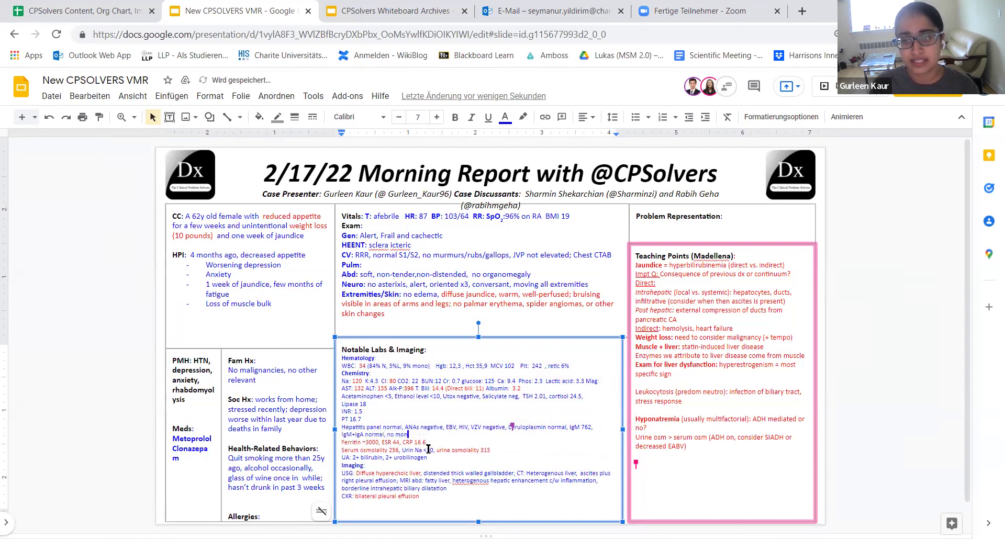
pyautogui.press('BackSpace')
pyautogui.press('BackSpace')
pyautogui.press('BackSpace')
pyautogui.press('BackSpace')
# Add lines 'No monoclonal gammopathy' and 'Blood cultures neg., blood smear normal,'.
pyautogui.press('Return')
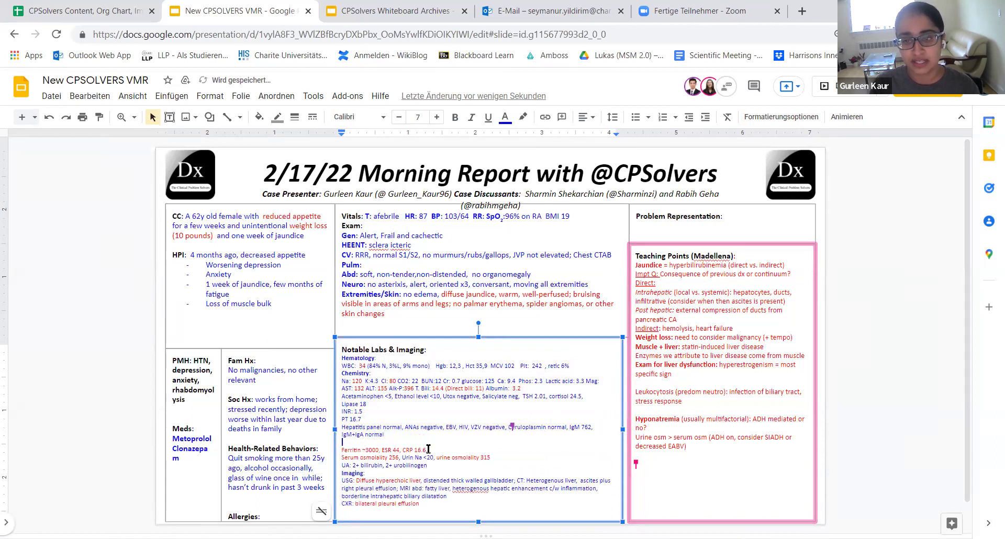
pyautogui.write('No monoclonal gammopat')
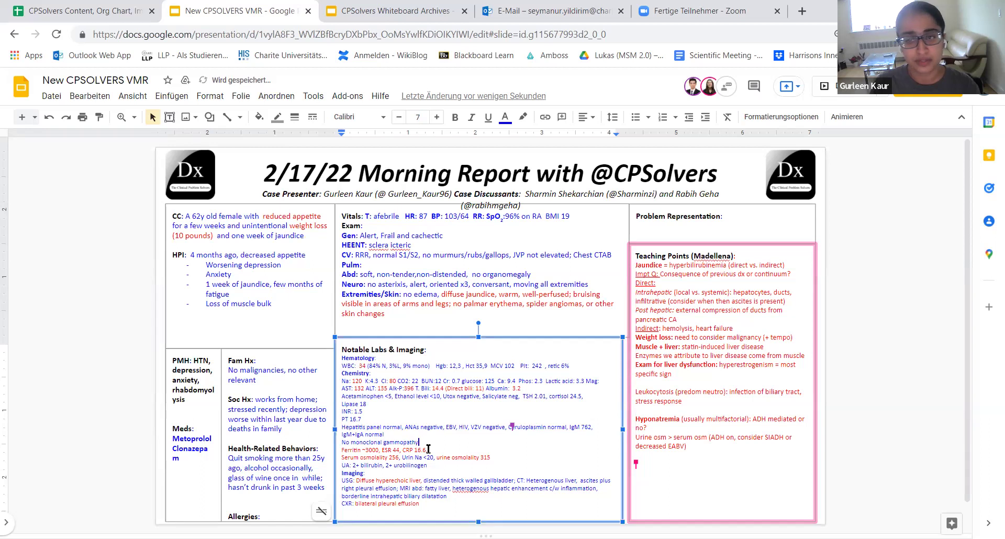
pyautogui.write('hy')
pyautogui.press('Return')
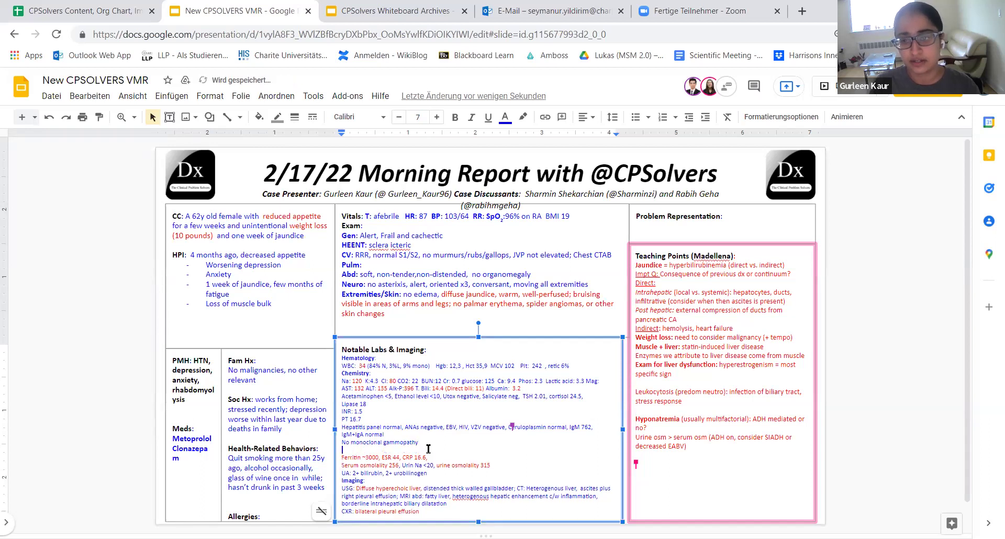
pyautogui.write('Blood cultu')
pyautogui.press('BackSpace')
pyautogui.write('tures neg.')
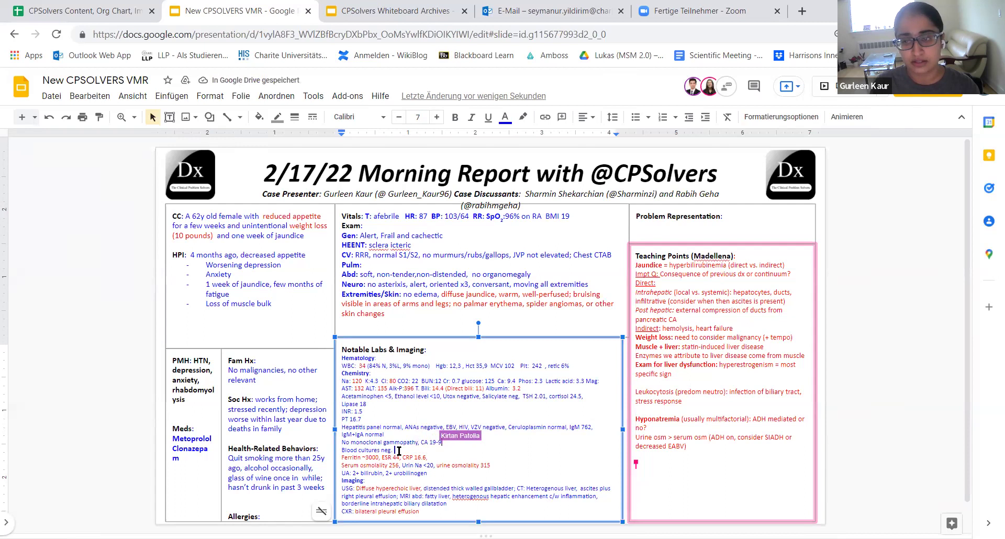
pyautogui.write(', bloo')
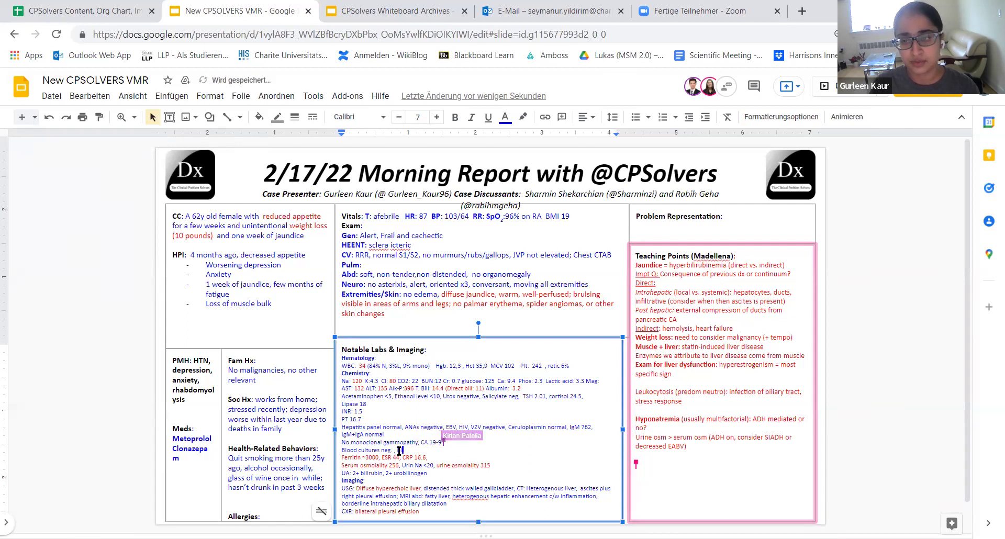
pyautogui.write('d smear')
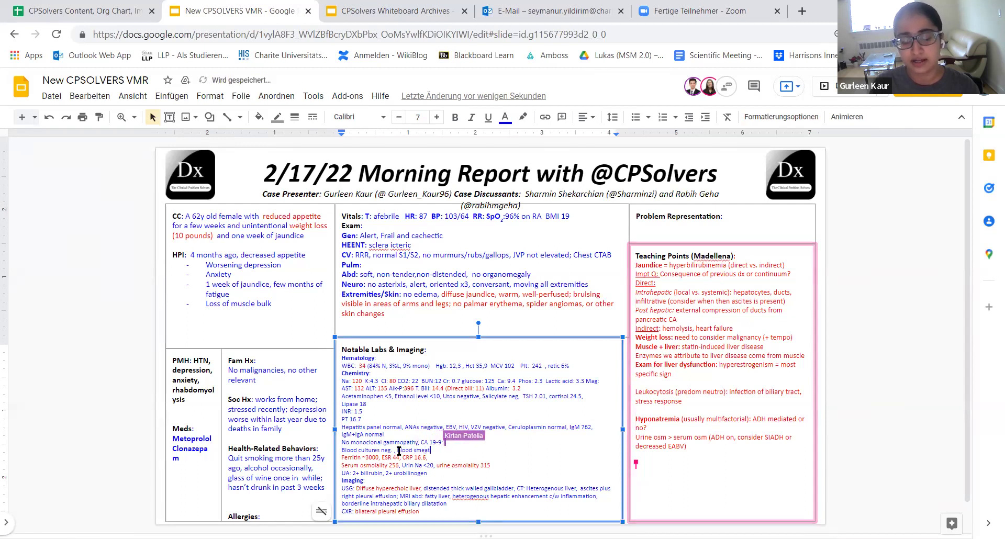
pyautogui.write(' normal')
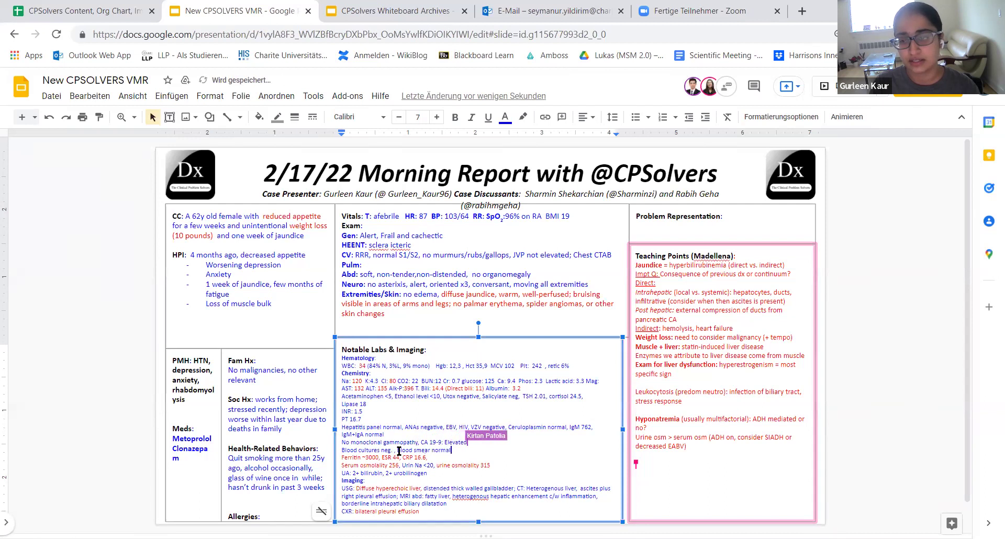
pyautogui.write(',')
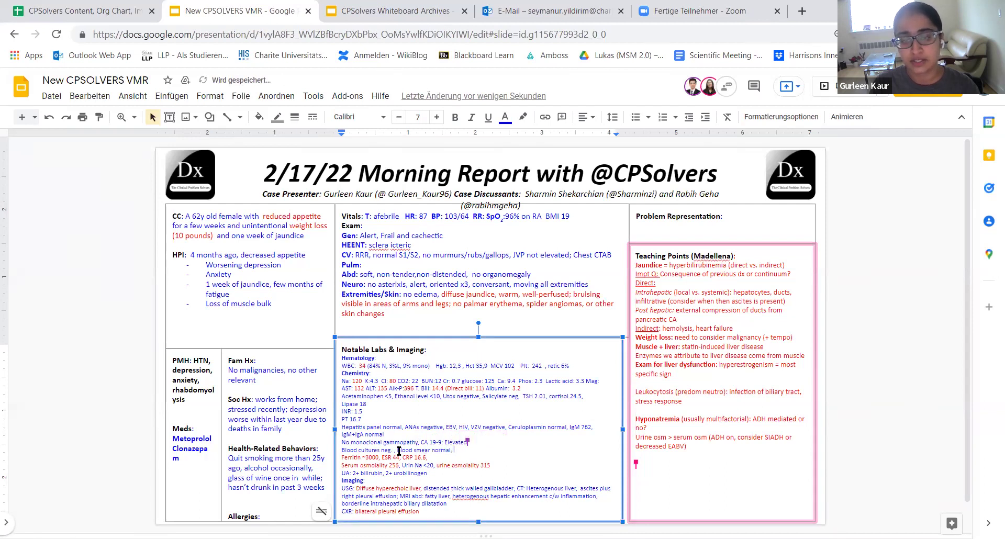
# Make the 'Blood cultures' label bold.
pyautogui.moveTo(341, 450); pyautogui.dragTo(378, 450)
pyautogui.click(455, 117)
pyautogui.click(484, 448)
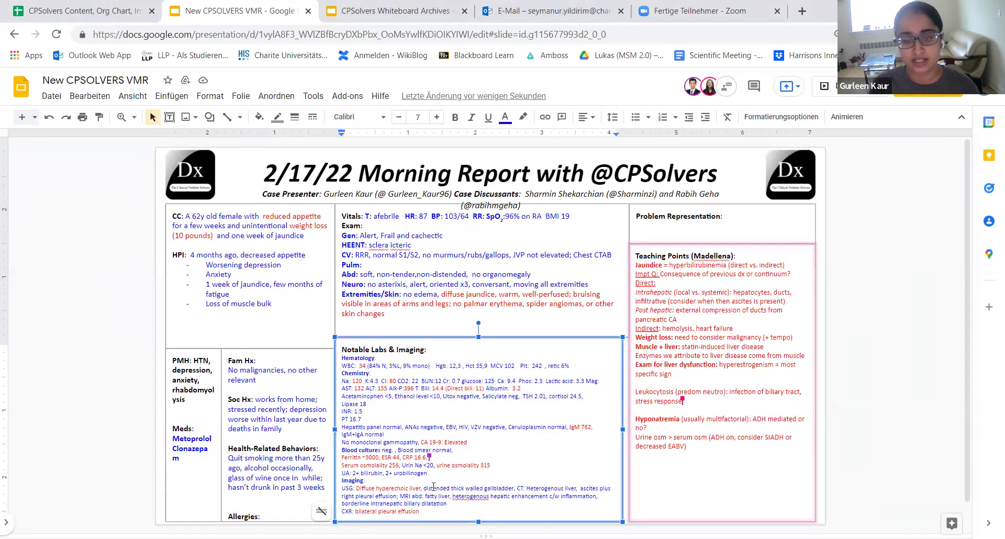
# Add imaging lines 'Echo: normal EF, small intrapul. shunt' and ': no PE' below CXR.
pyautogui.click(449, 515)
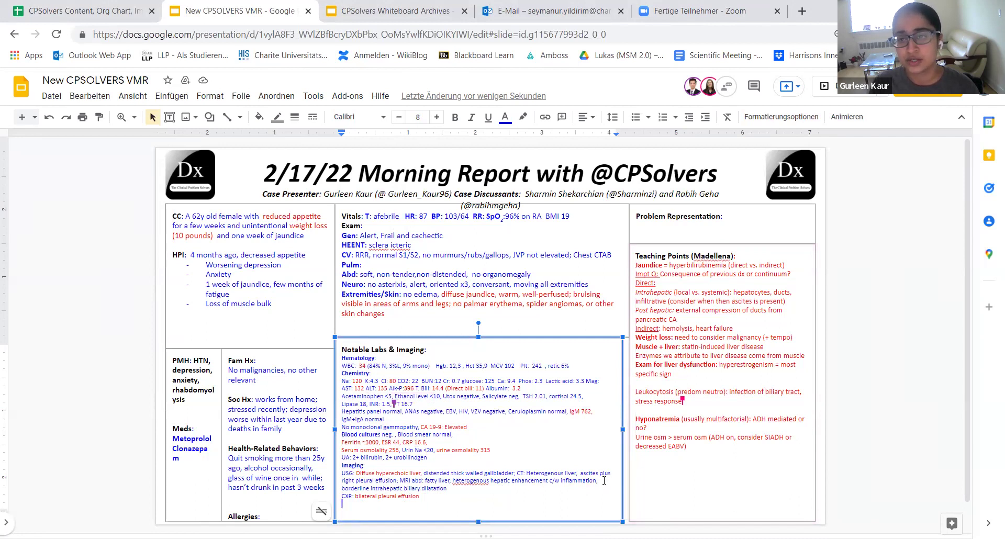
pyautogui.write('Echo: normal EF')
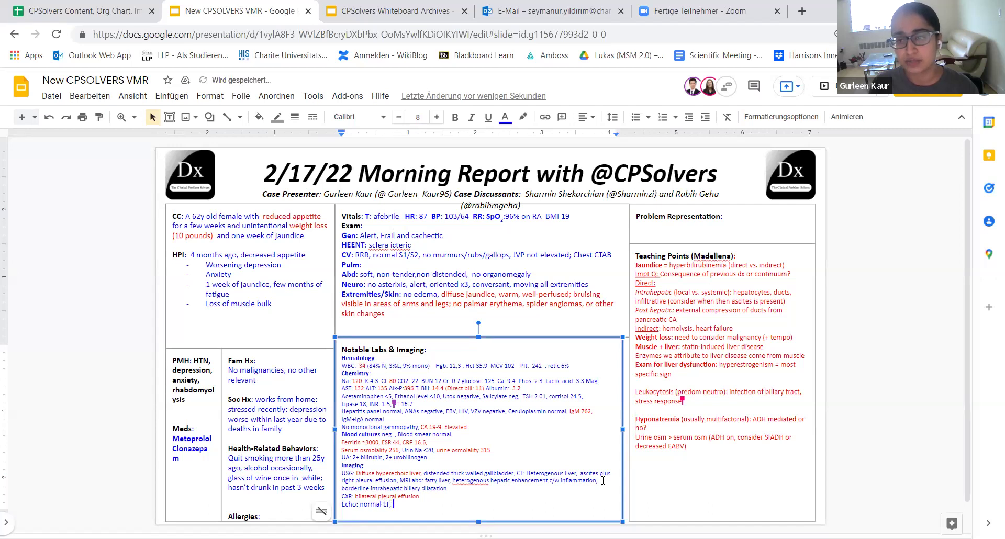
pyautogui.write(', ')
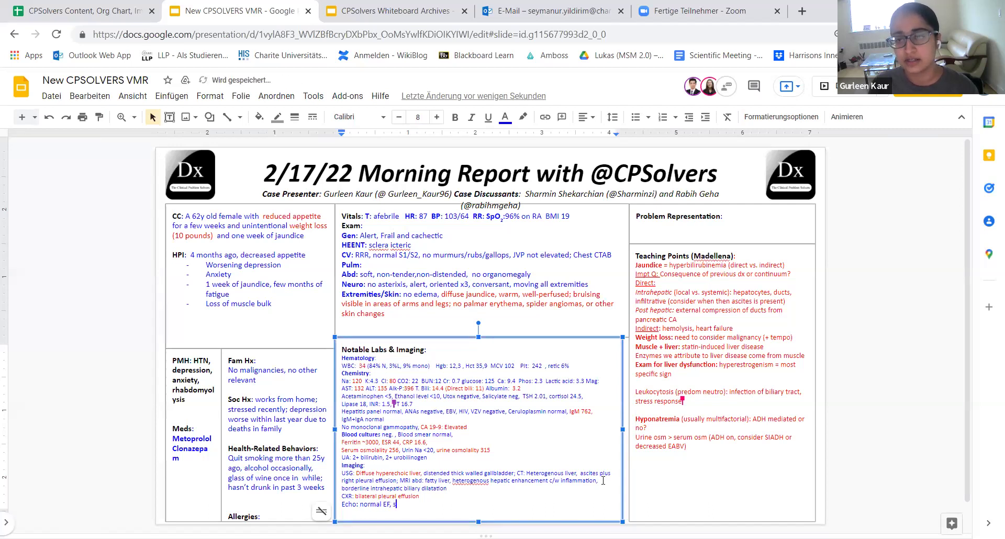
pyautogui.write('small intrapu')
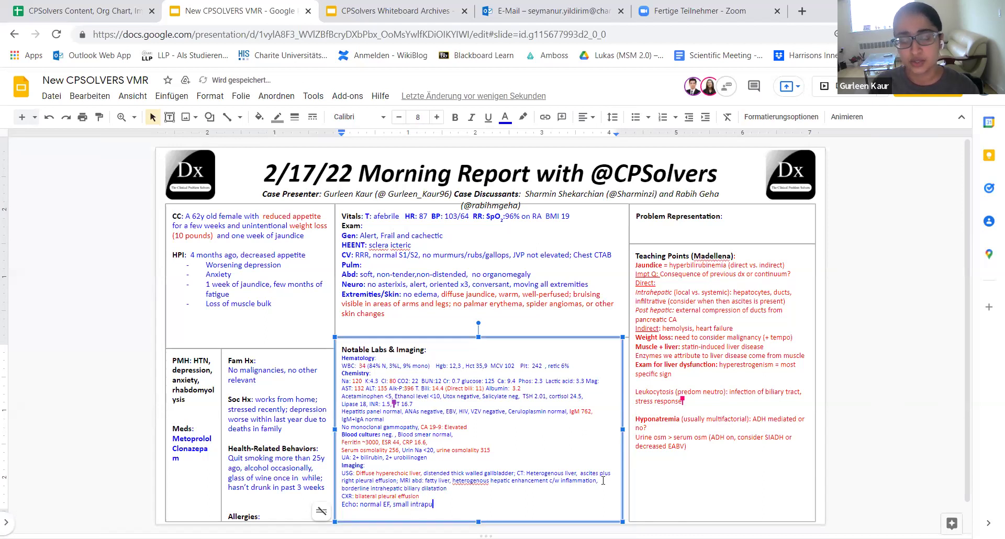
pyautogui.write('l. shunt')
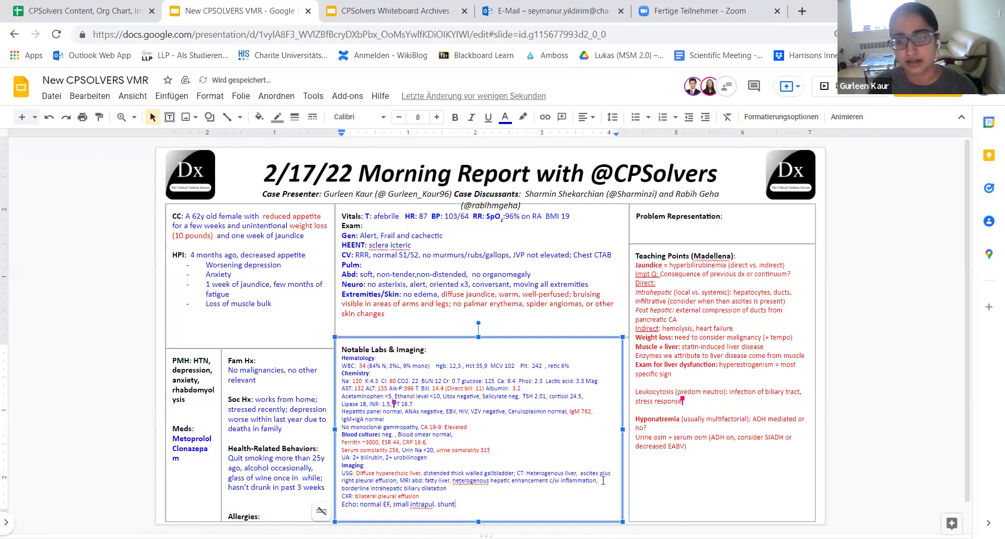
pyautogui.press('Return')
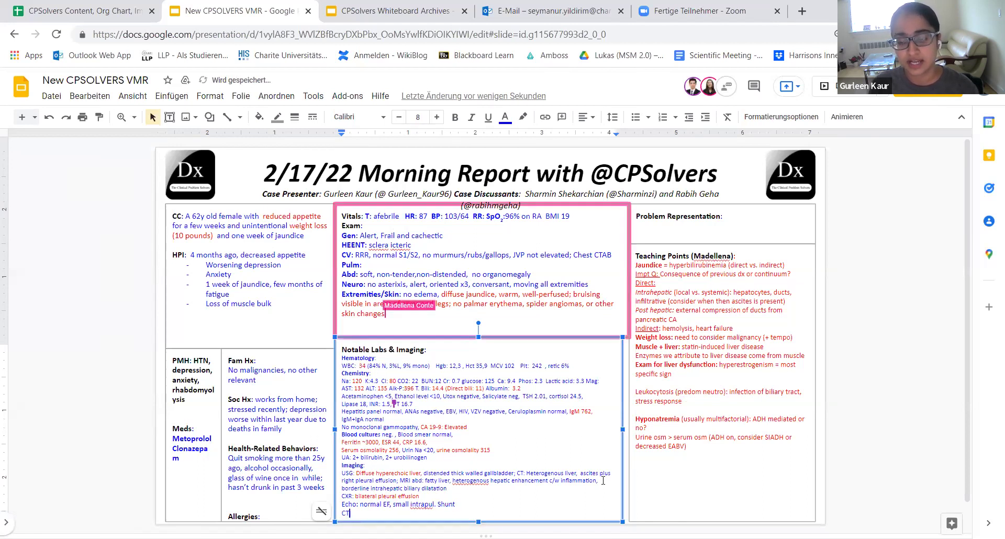
pyautogui.write(': no PE')
# Reduce the Echo and CT lines from font size 8 to 7.
pyautogui.moveTo(381, 503); pyautogui.dragTo(337, 490)
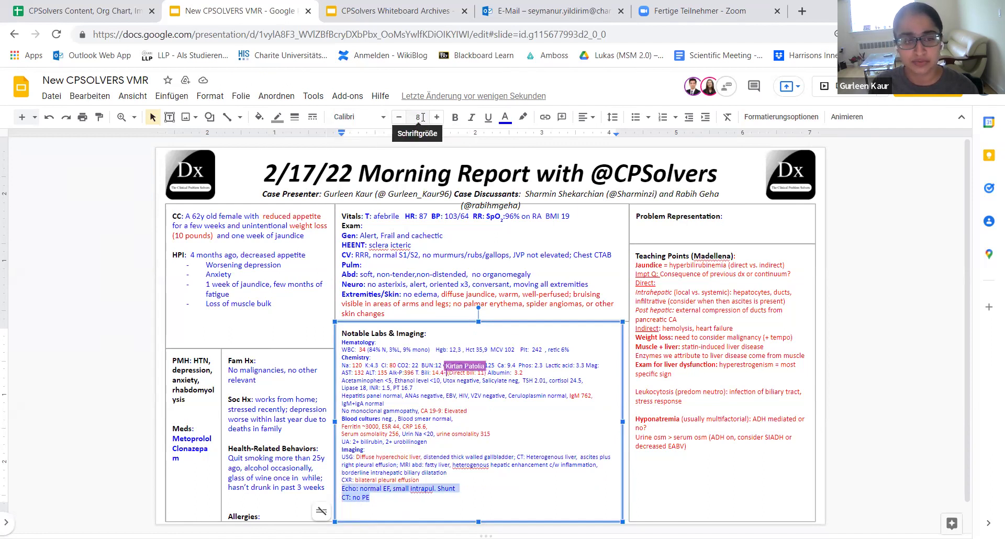
pyautogui.click(398, 121)
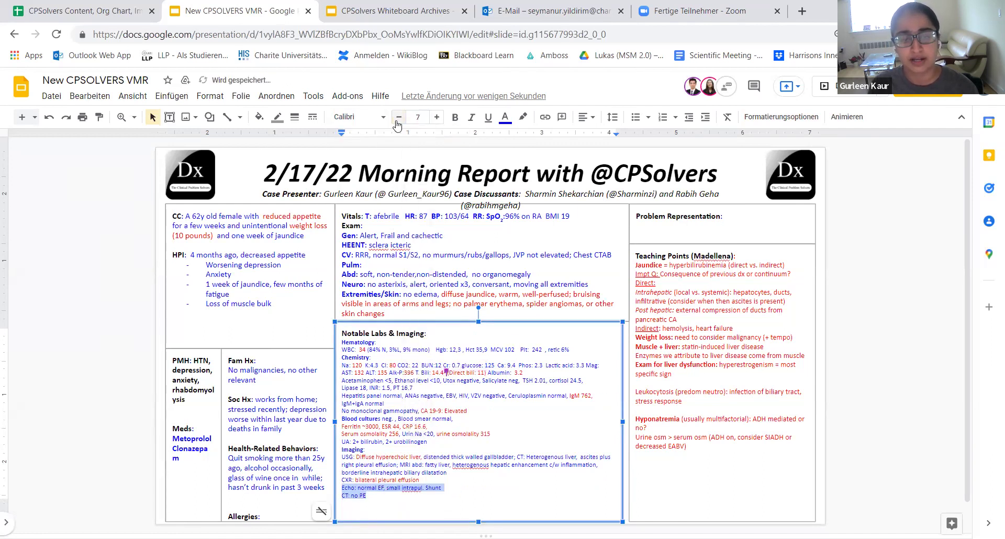
pyautogui.click(402, 495)
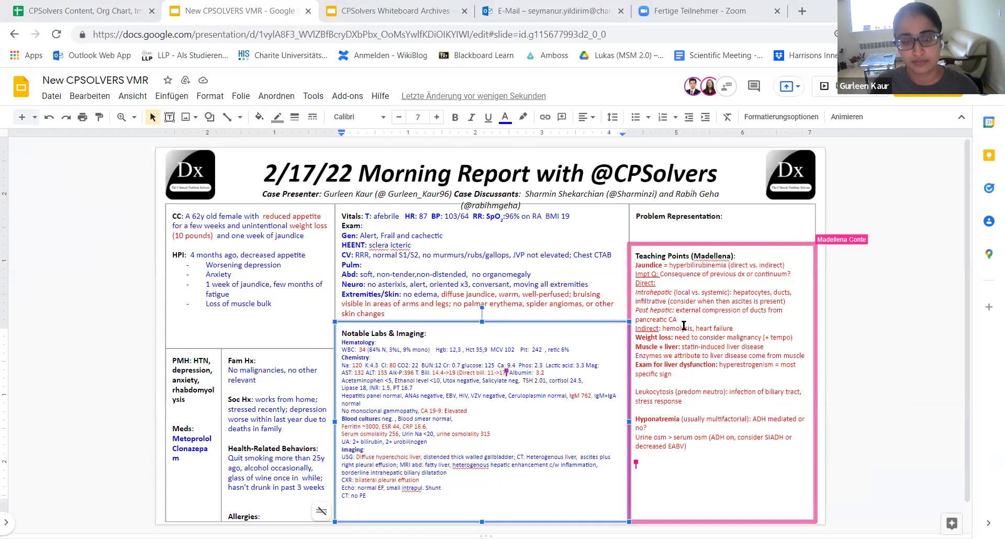
pyautogui.click(445, 480)
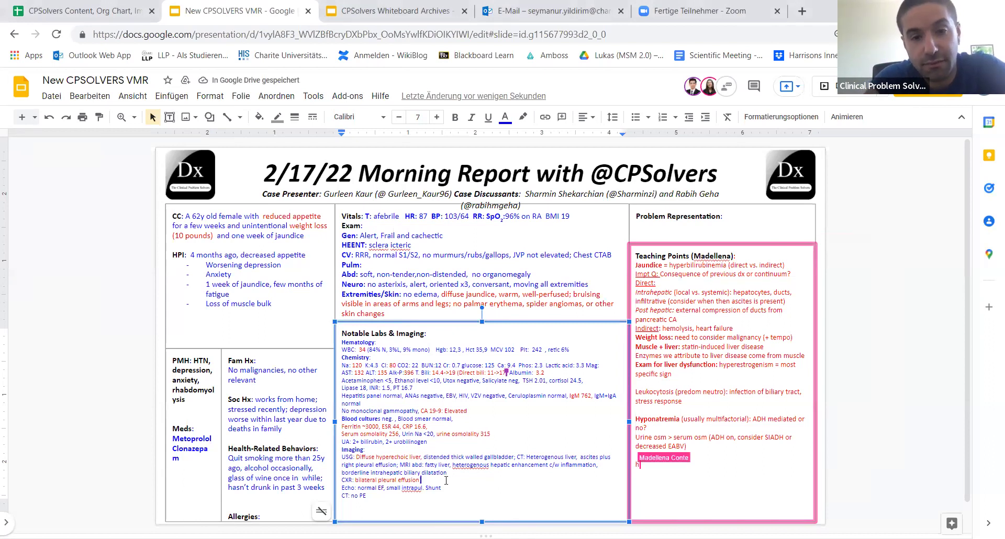
# Append ', mild bisilar atelectasis' to CXR and add '(HepB surface Ab reactive' to the hepatitis panel.
pyautogui.write(', mil')
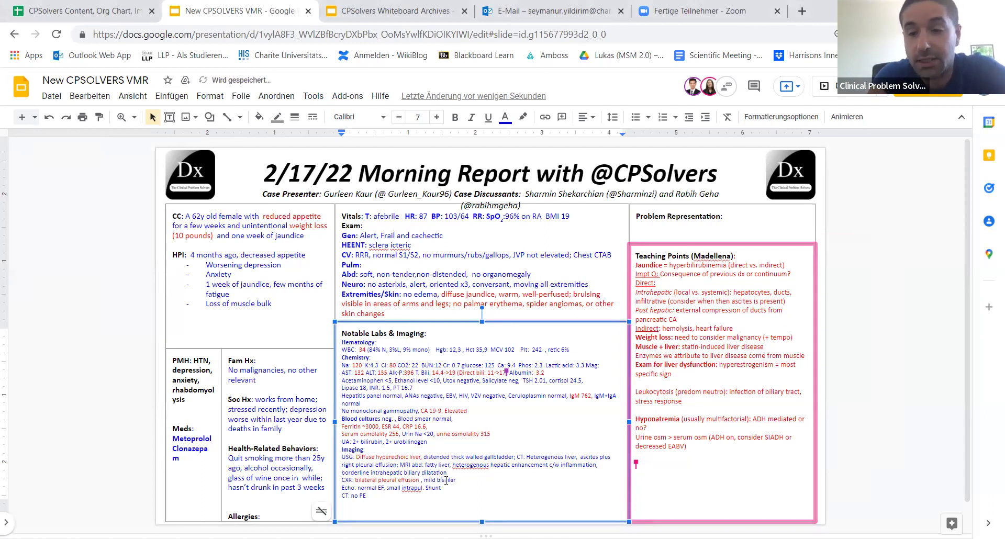
pyautogui.write('d bisilar atelectasis')
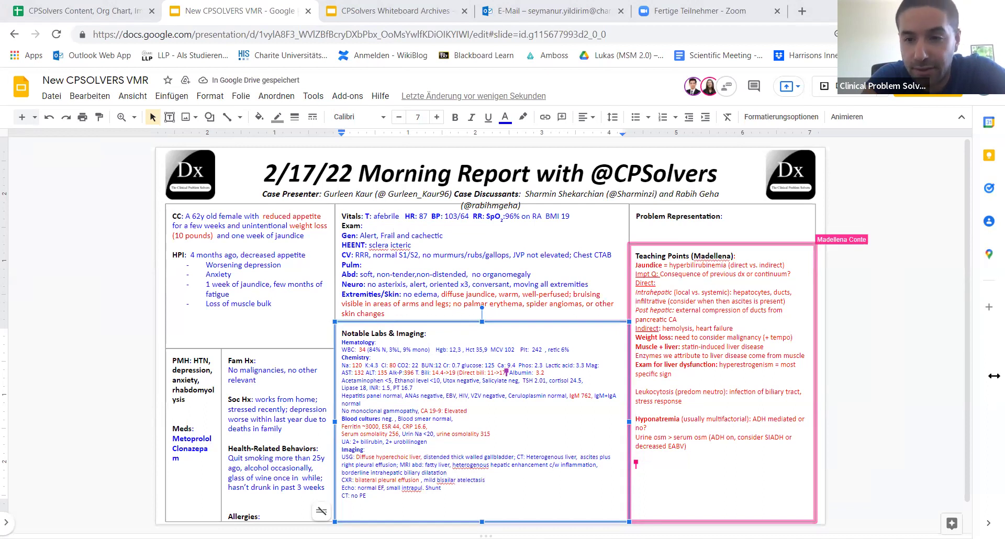
pyautogui.click(401, 396)
pyautogui.write('(')
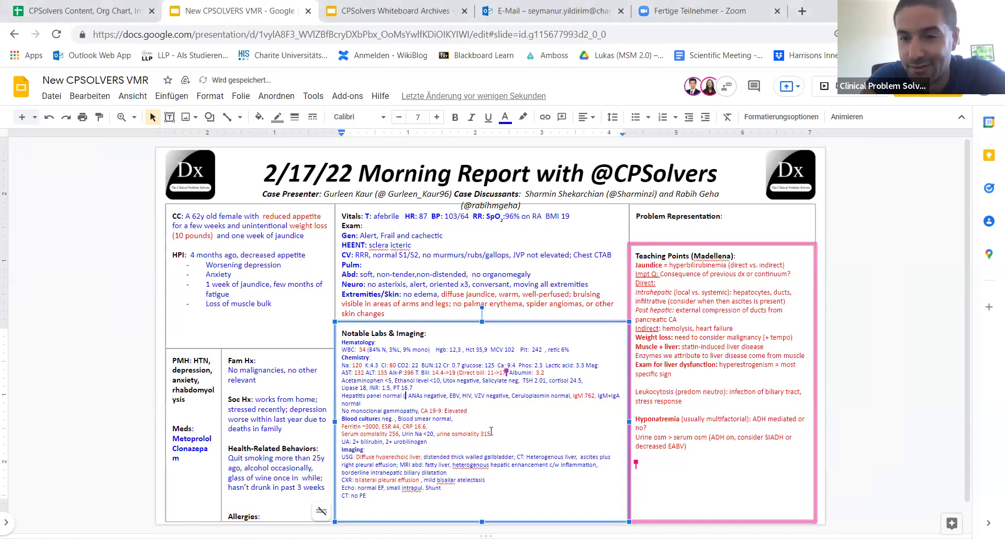
pyautogui.write('HepB su')
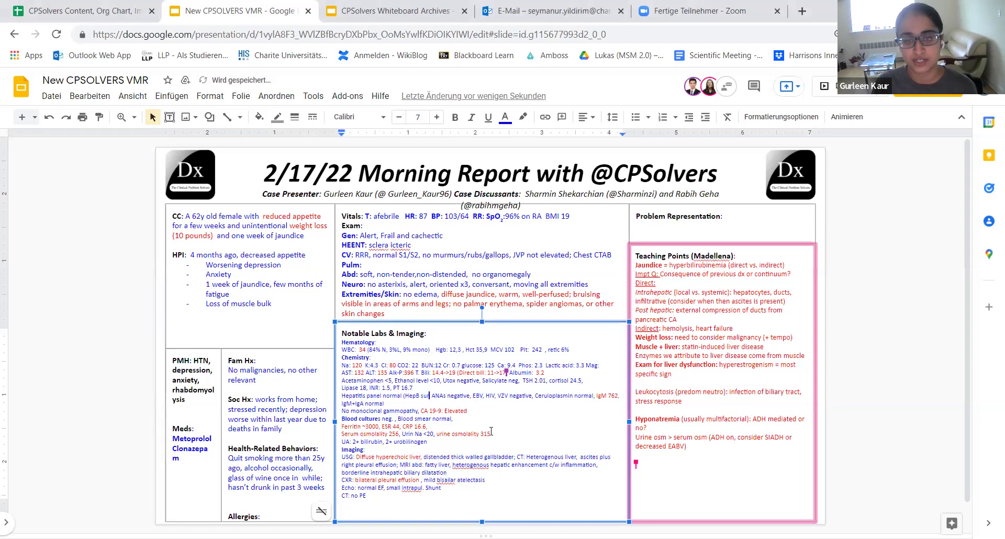
pyautogui.write('rface A')
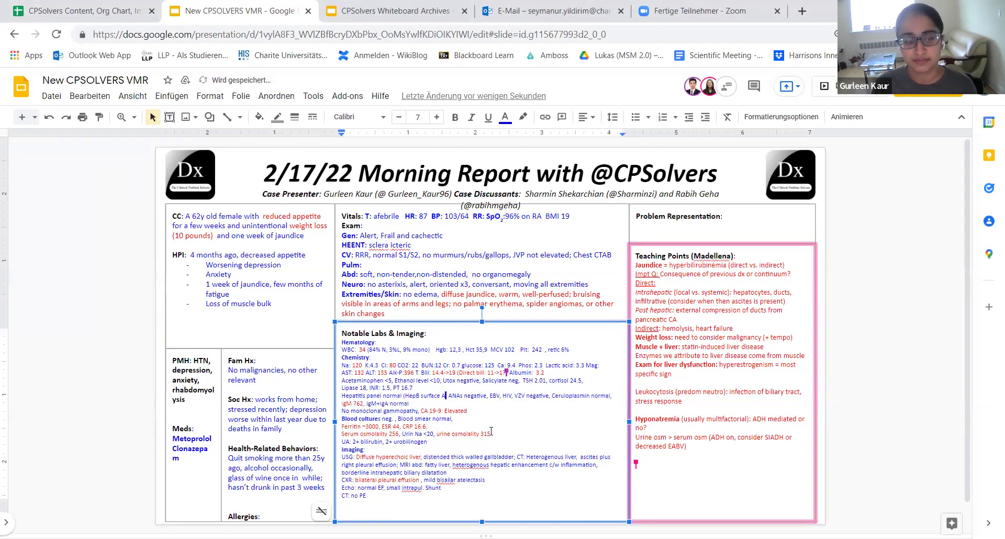
pyautogui.write('b reac')
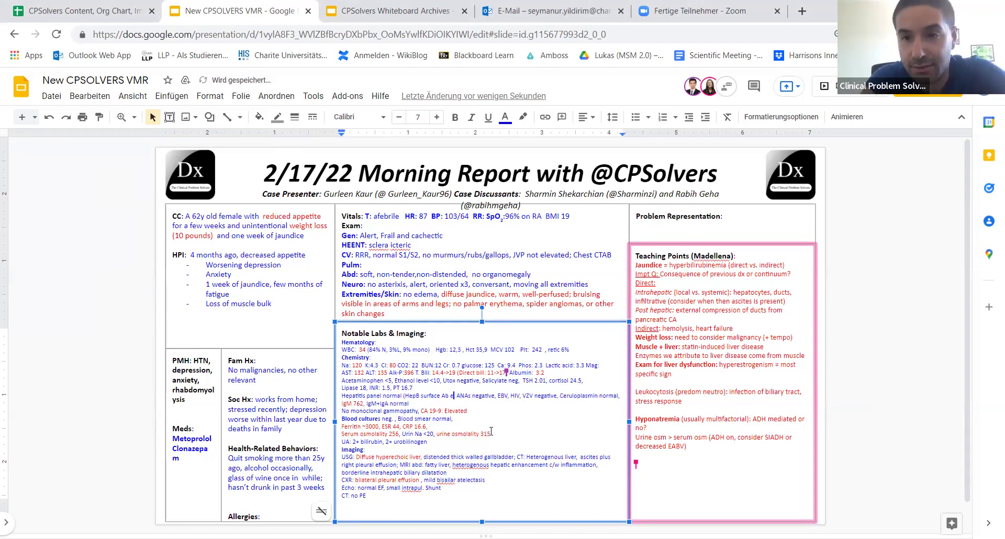
pyautogui.write('tive')
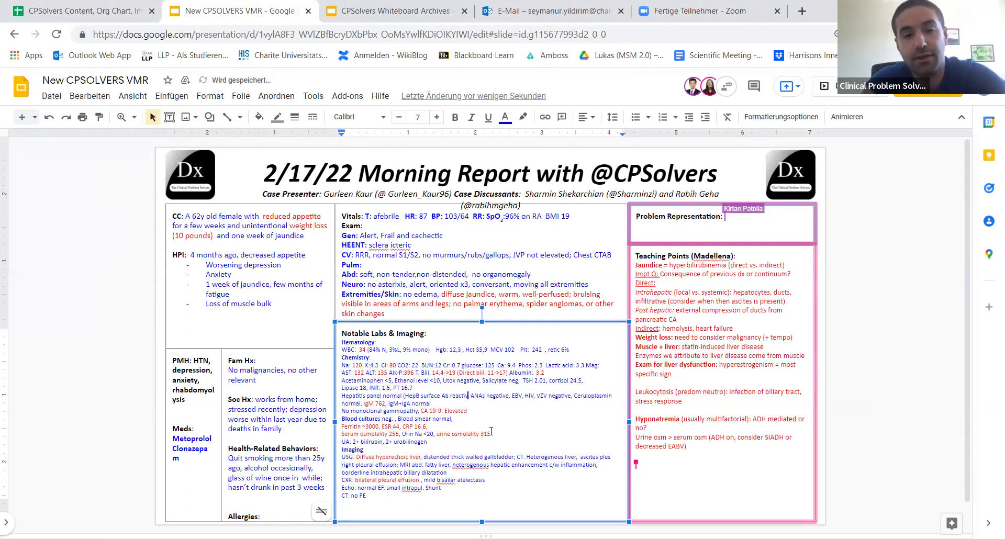
pyautogui.write(', Hep')
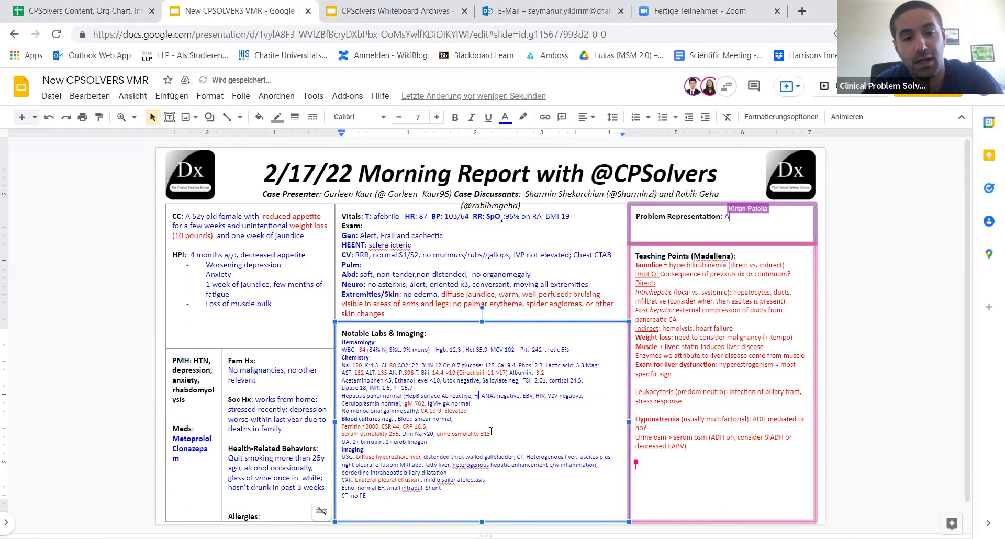
# Complete the hepatitis bracket with 'HBcAb reactive)' followed by a comma.
pyautogui.press('BackSpace')
pyautogui.press('BackSpace')
pyautogui.write('B')
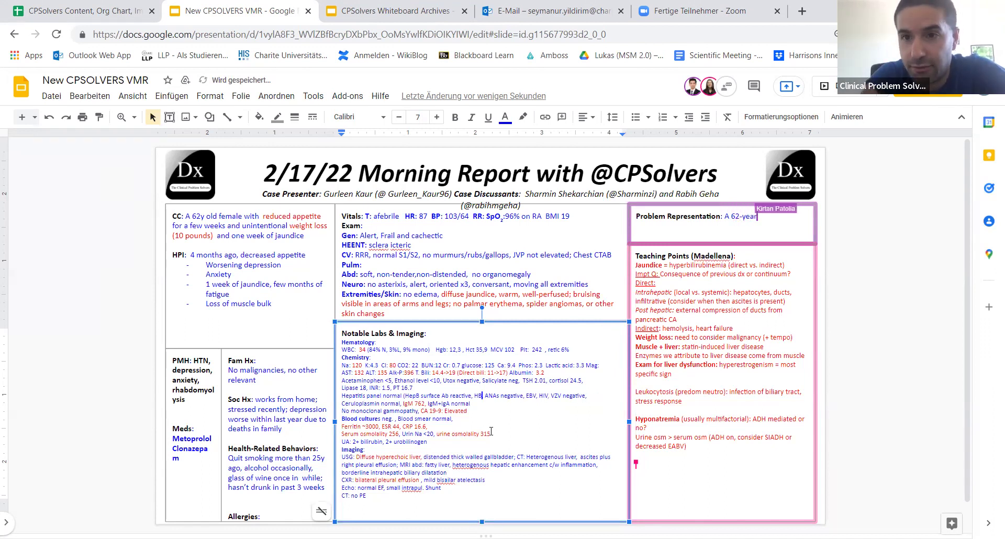
pyautogui.write('coreab')
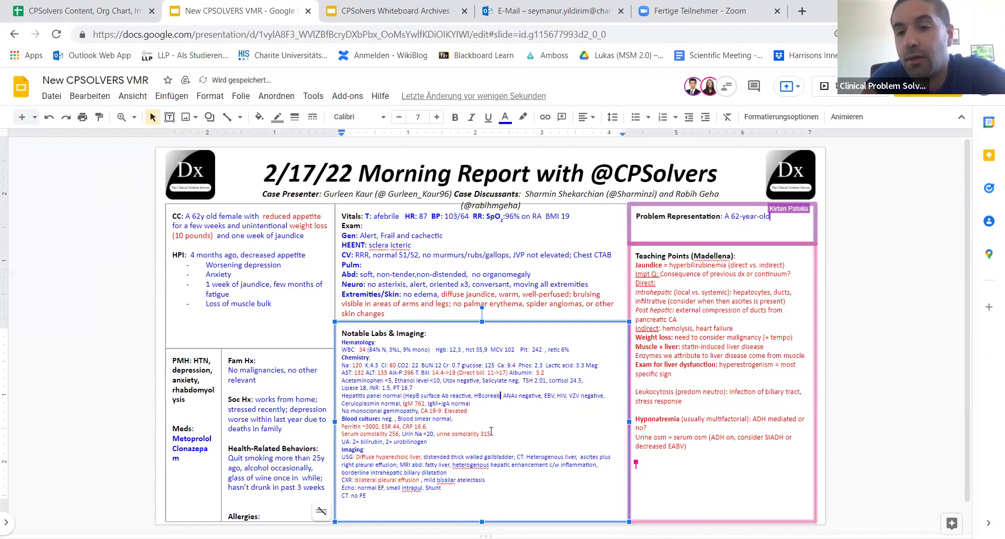
pyautogui.press('BackSpace')
pyautogui.press('BackSpace')
pyautogui.write('Ab')
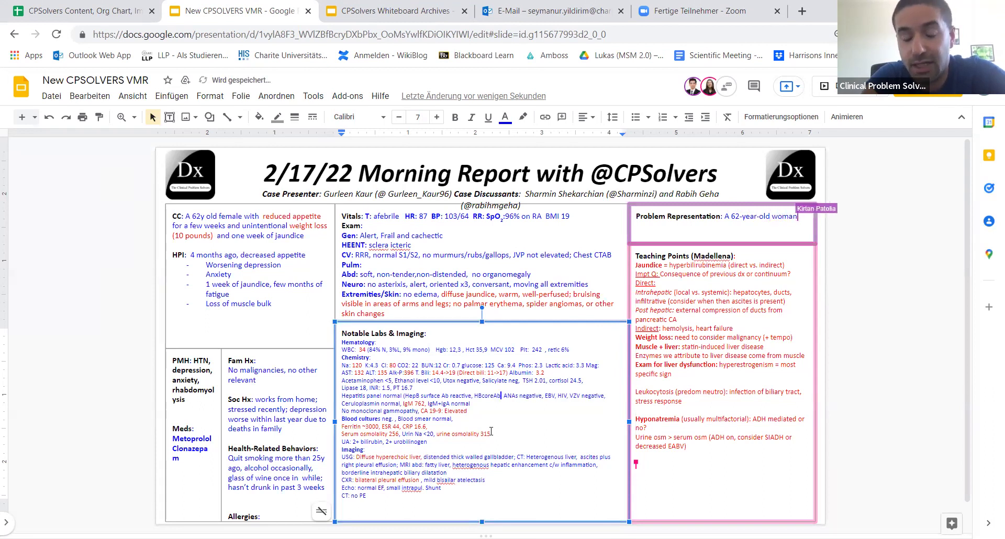
pyautogui.press('BackSpace')
pyautogui.press('BackSpace')
pyautogui.press('BackSpace')
pyautogui.press('BackSpace')
pyautogui.press('BackSpace')
pyautogui.press('BackSpace')
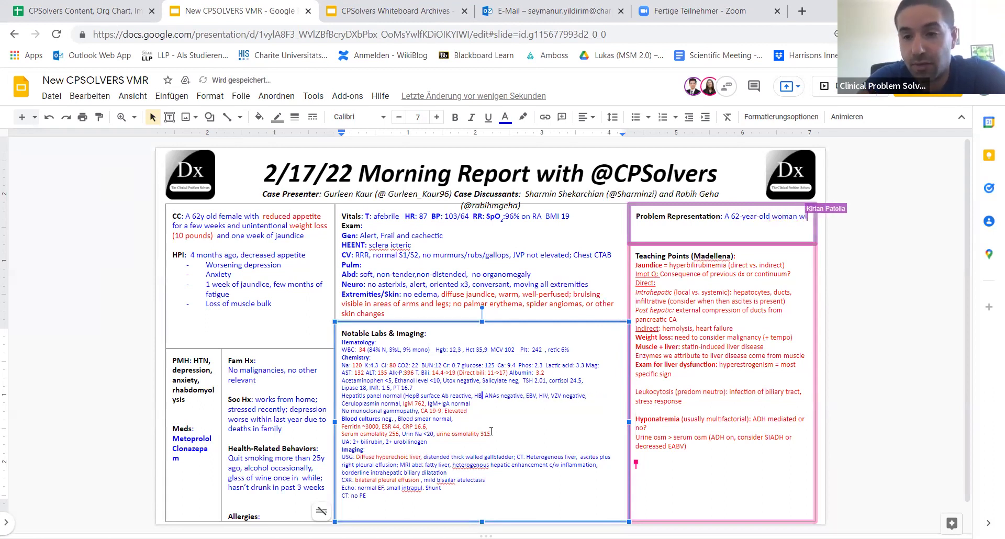
pyautogui.write('Ab')
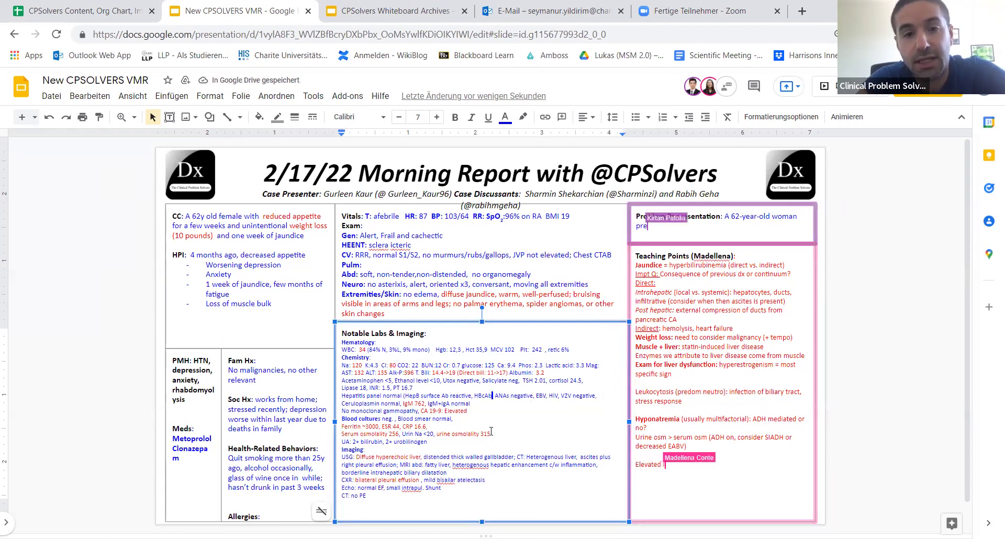
pyautogui.write(' reactive,')
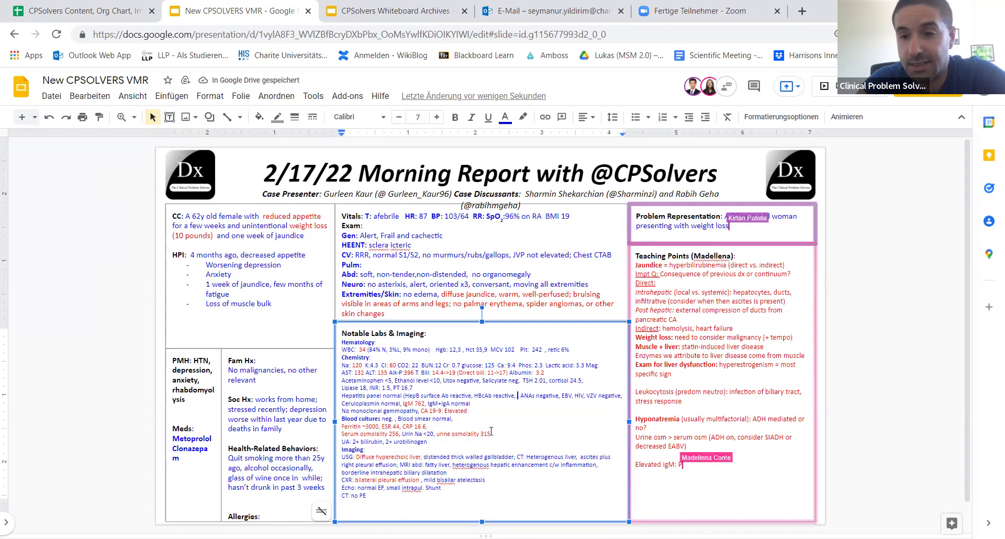
pyautogui.press('BackSpace')
pyautogui.press('BackSpace')
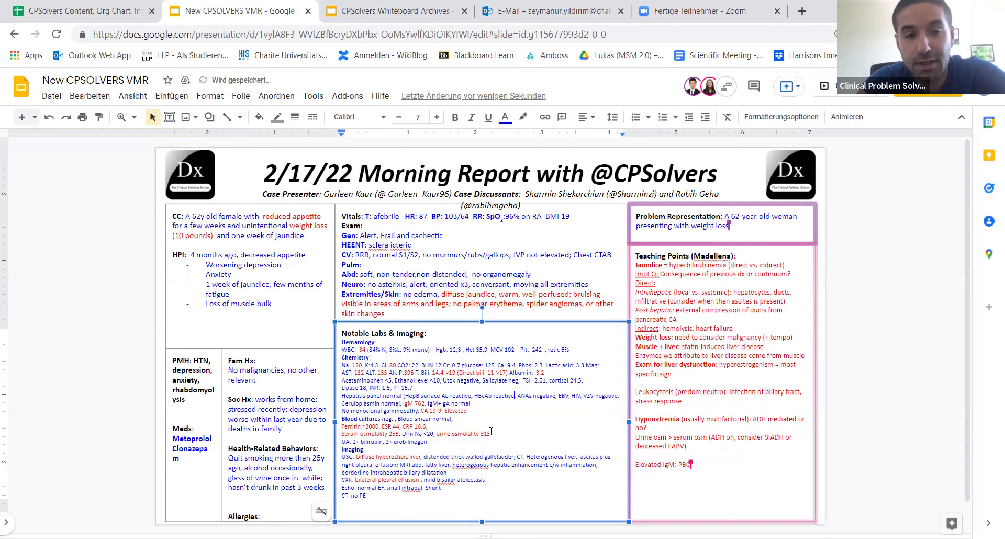
pyautogui.press('Left')
pyautogui.press('Left')
pyautogui.press('Left')
pyautogui.press('Left')
pyautogui.press('Left')
pyautogui.press('Left')
pyautogui.press('Left')
pyautogui.press('Left')
pyautogui.press('Left')
pyautogui.press('Left')
pyautogui.press('Left')
pyautogui.press('Left')
pyautogui.press('Left')
pyautogui.press('Left')
pyautogui.press('Left')
pyautogui.press('Left')
pyautogui.press('Left')
pyautogui.press('Left')
pyautogui.press('Left')
pyautogui.press('Left')
pyautogui.press('Left')
pyautogui.press('Left')
pyautogui.press('Left')
pyautogui.press('Left')
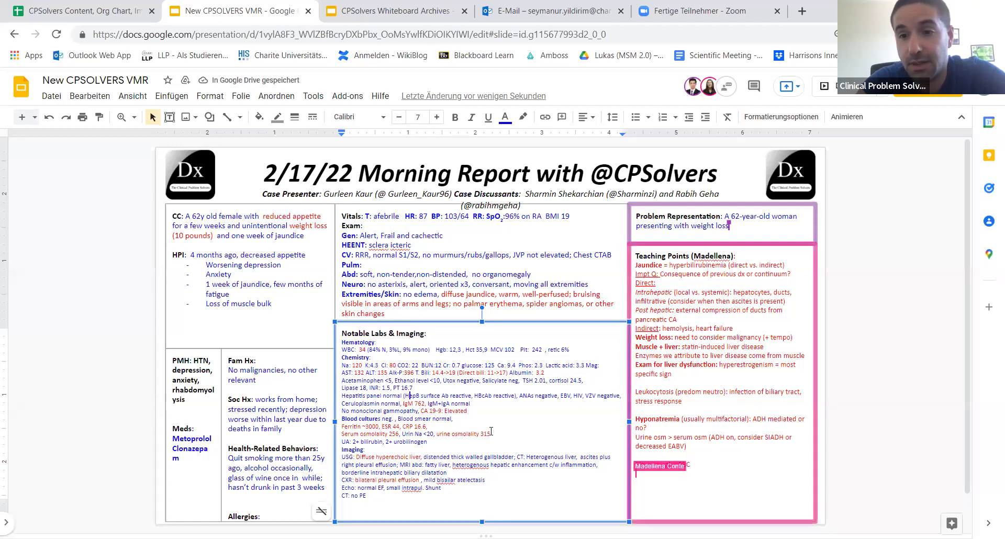
pyautogui.press('Right')
pyautogui.press('Right')
pyautogui.press('Right')
pyautogui.press('Right')
pyautogui.press('Right')
pyautogui.press('Right')
pyautogui.press('Right')
pyautogui.press('Right')
pyautogui.press('Right')
pyautogui.press('Right')
pyautogui.press('Right')
pyautogui.press('Right')
pyautogui.press('Right')
pyautogui.press('Right')
pyautogui.press('Right')
pyautogui.press('Right')
pyautogui.press('Right')
pyautogui.press('Right')
pyautogui.press('Right')
pyautogui.press('Right')
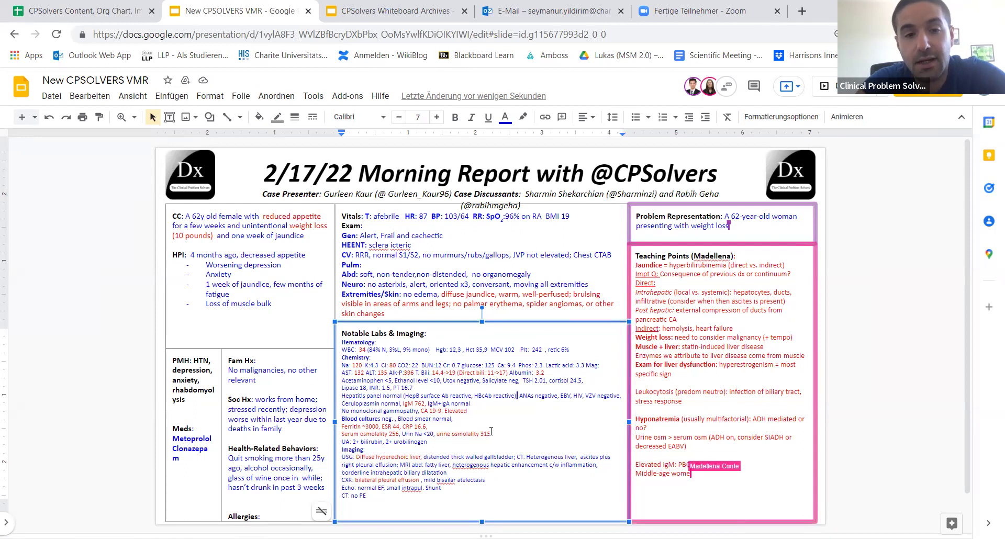
pyautogui.write(',')
# Add anti-smooth, anti-mitoch and LJM1 to the negative ANAs list.
pyautogui.press('Right')
pyautogui.press('Right')
pyautogui.press('Right')
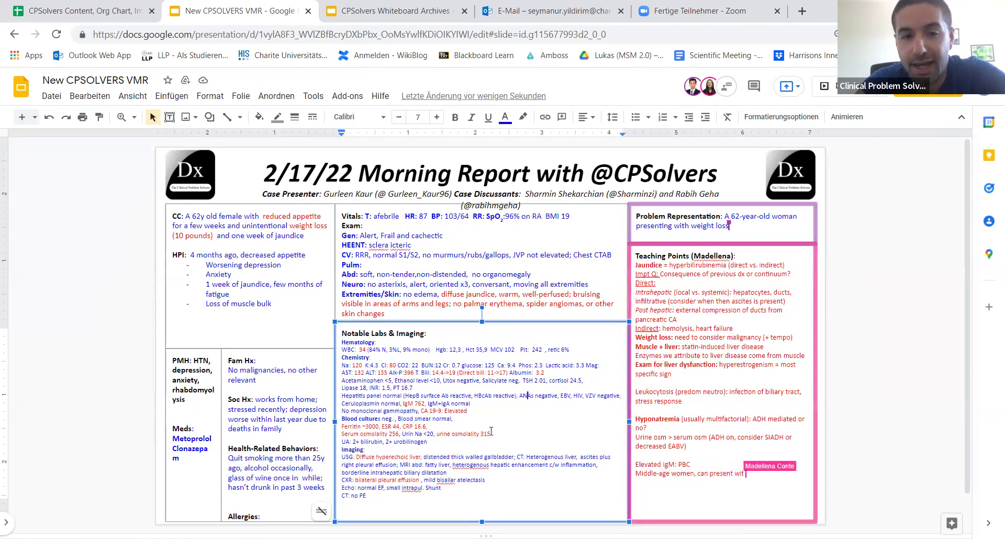
pyautogui.press('Right')
pyautogui.press('Right')
pyautogui.write(', ')
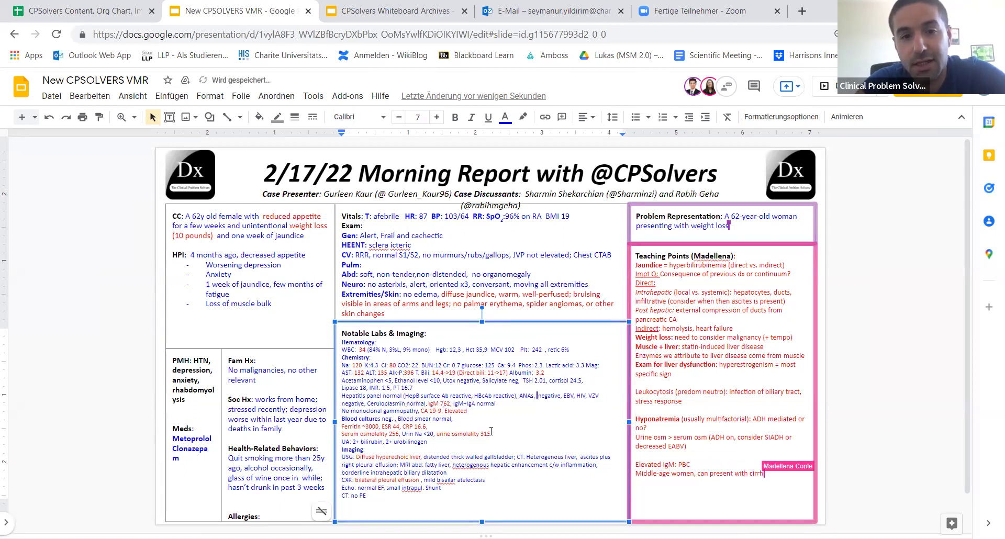
pyautogui.write('anti')
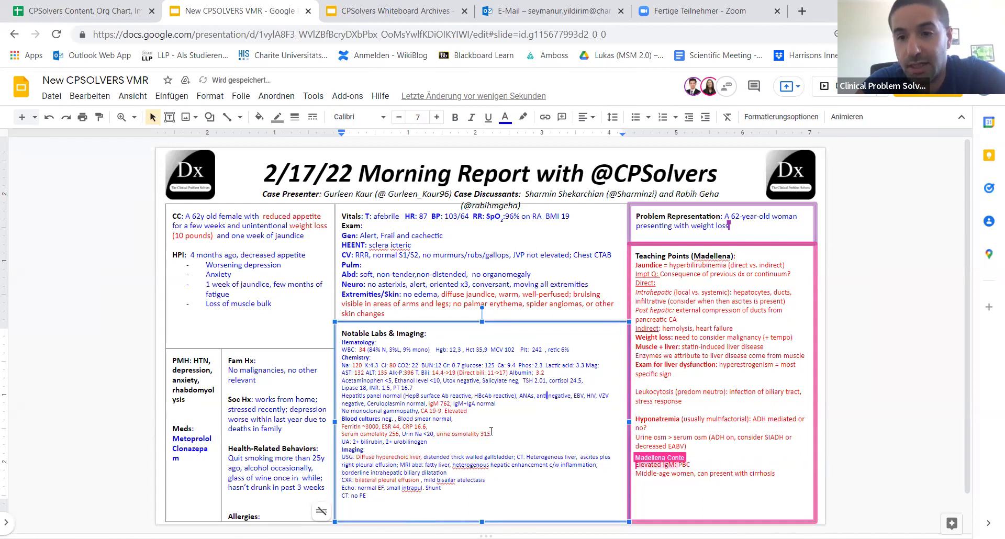
pyautogui.write('-smooth')
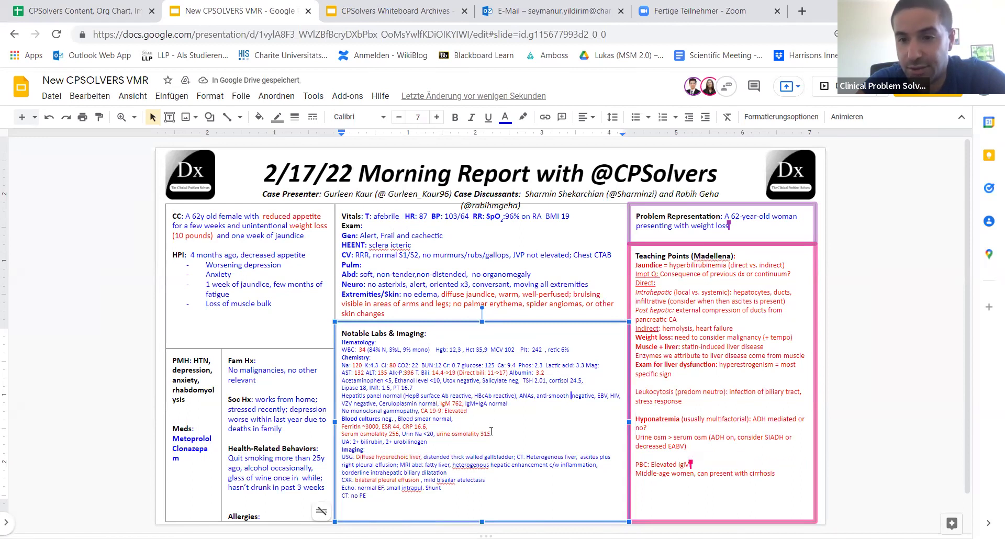
pyautogui.press('Left')
pyautogui.write(', anti-mitoch')
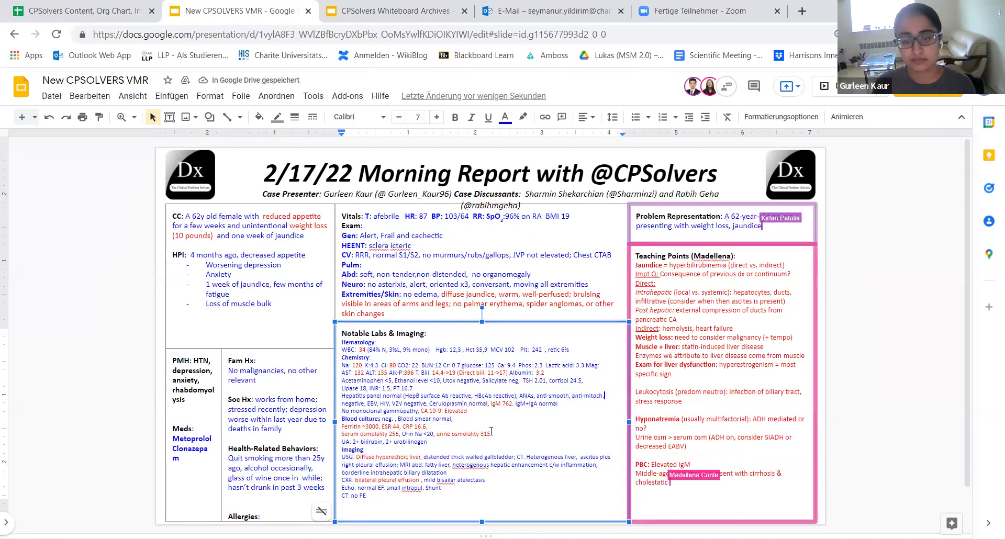
pyautogui.write(', LJM1')
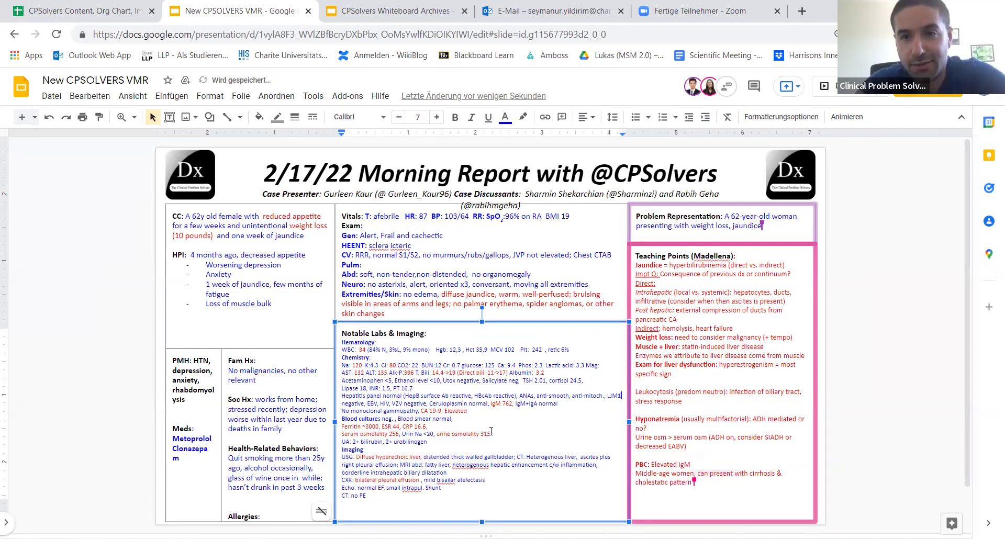
pyautogui.press('Down')
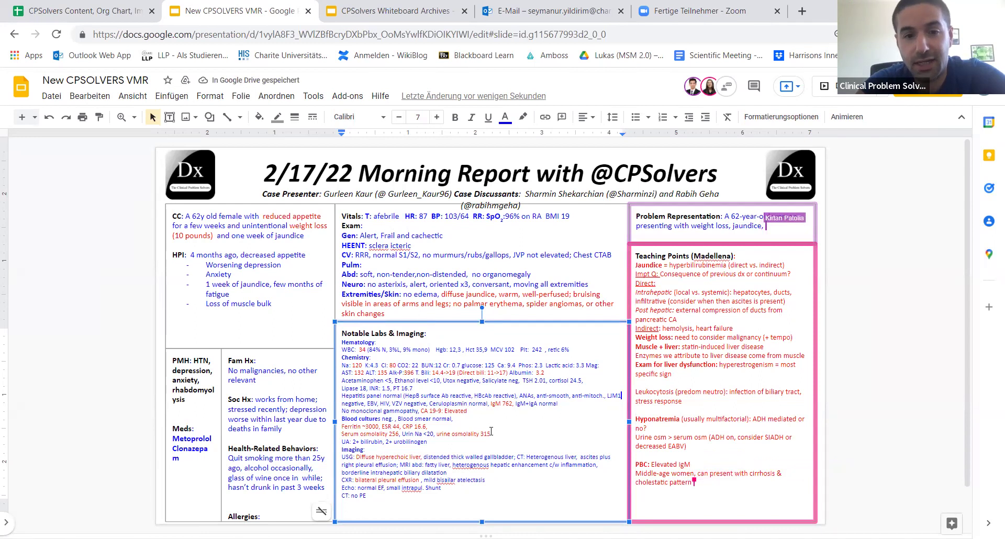
# Add HSV, Brucella, T-spot after VZV and 'a1-antitrypsin normal,' before IgM 762.
pyautogui.click(403, 404)
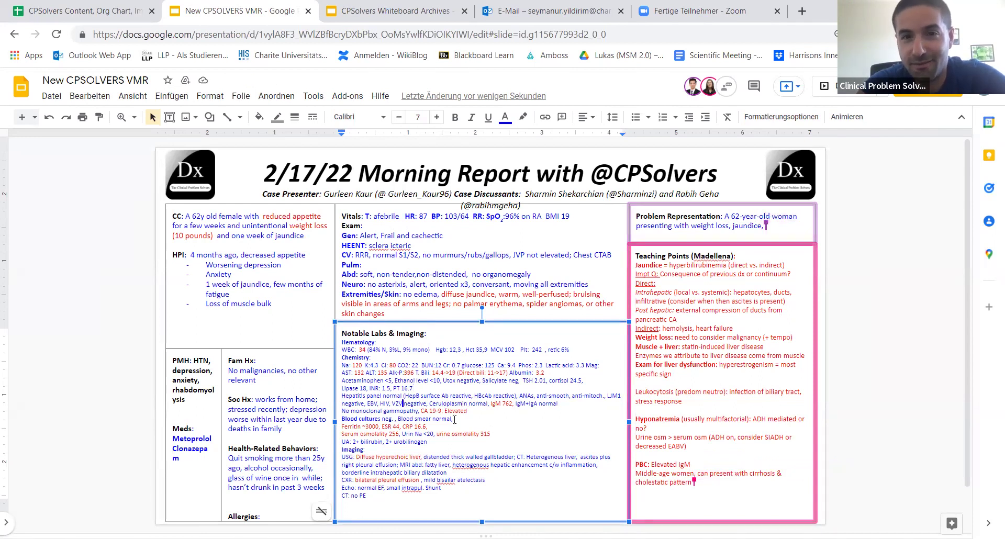
pyautogui.write(', HSV')
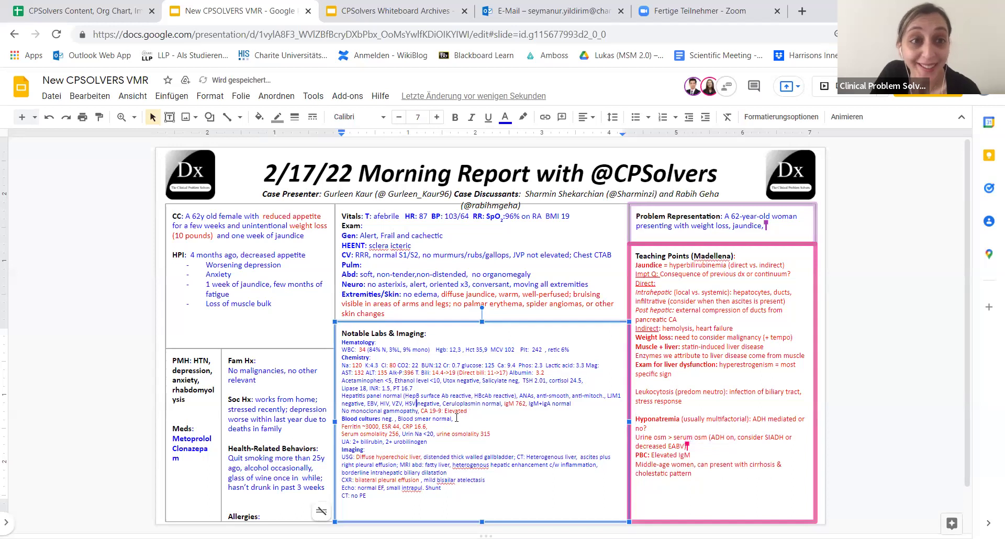
pyautogui.write(', Brucella')
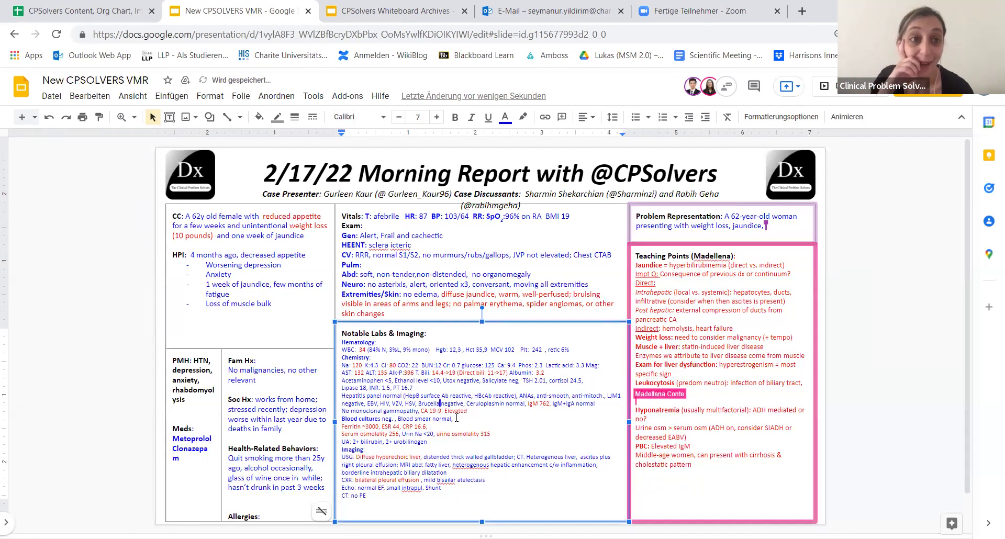
pyautogui.write(', Tspo')
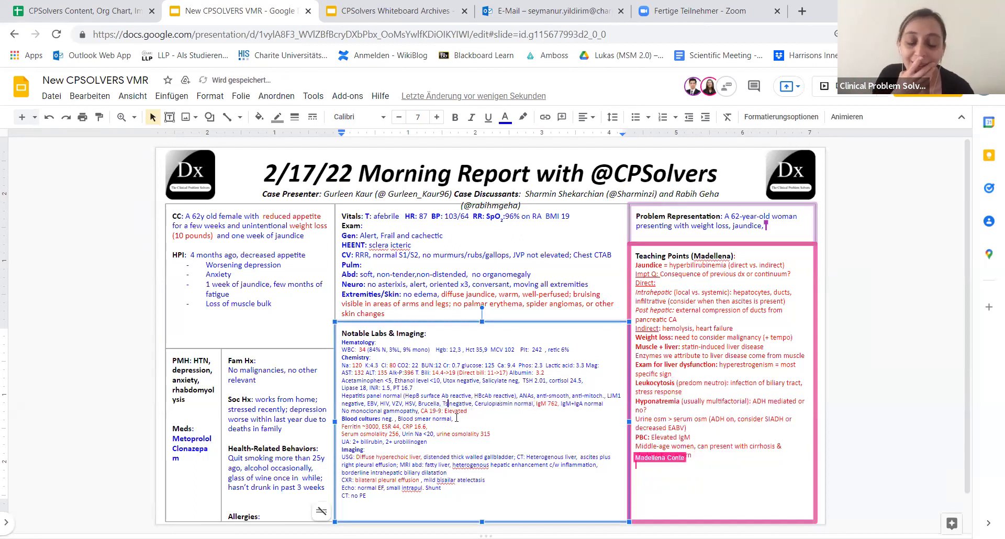
pyautogui.write('t')
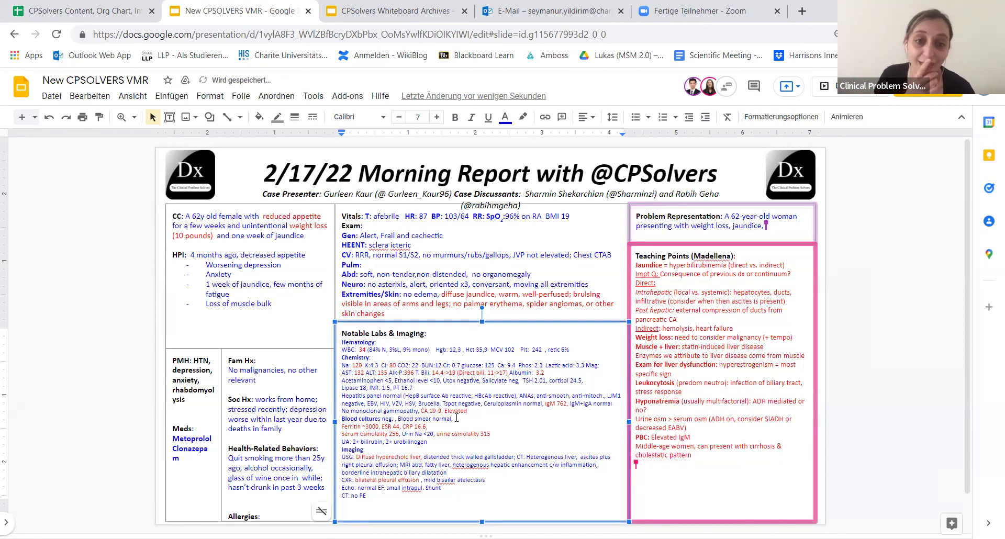
pyautogui.press('Left')
pyautogui.write('-')
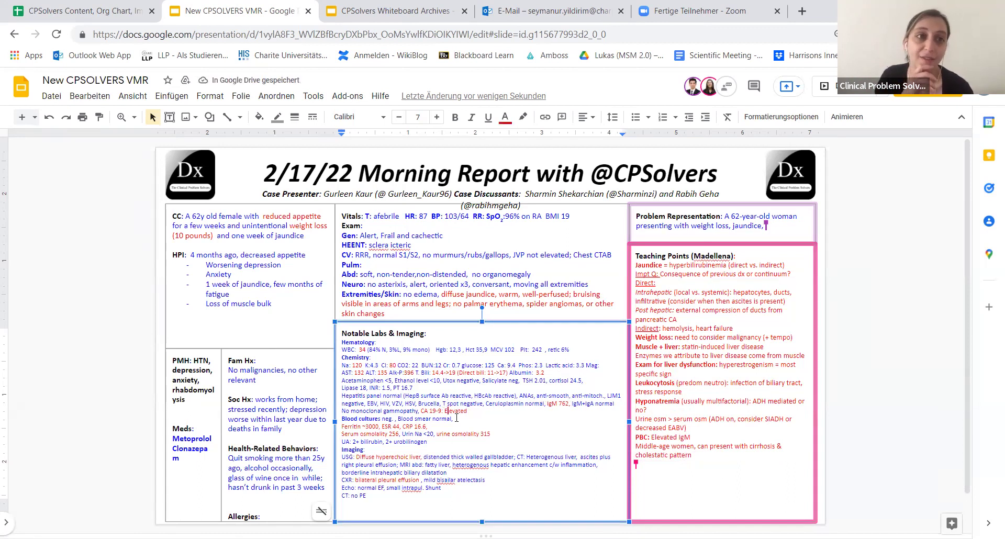
pyautogui.click(483, 414)
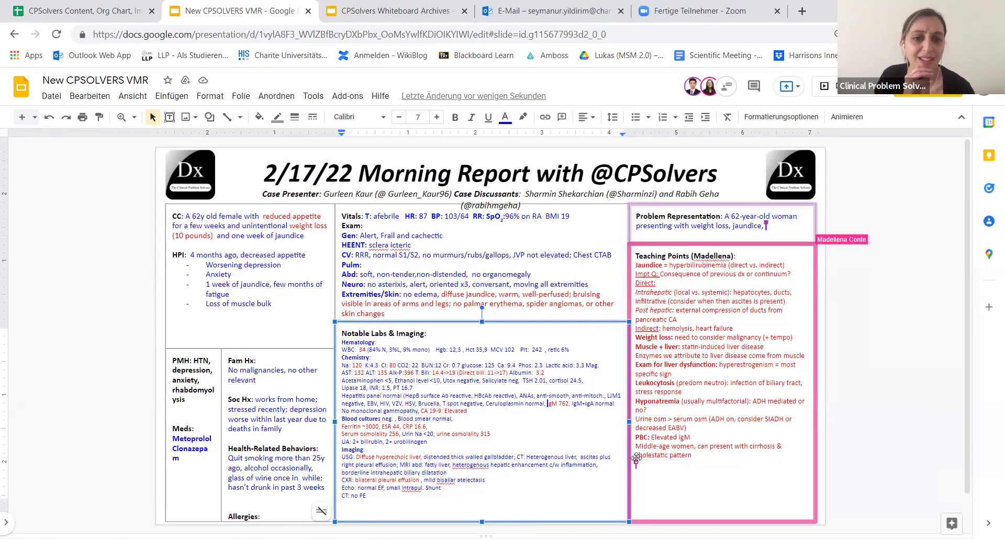
pyautogui.write('a1-anti')
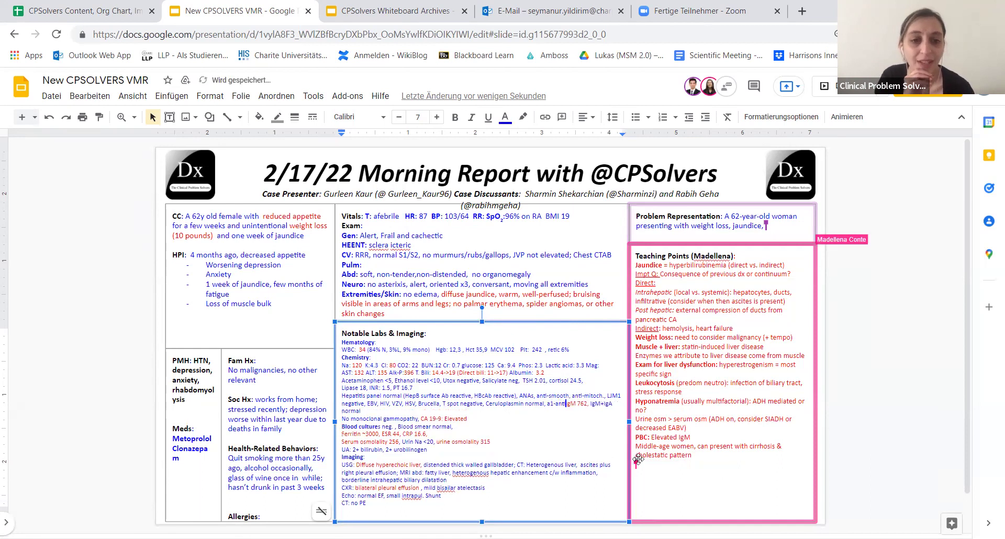
pyautogui.write('trypsin normal,')
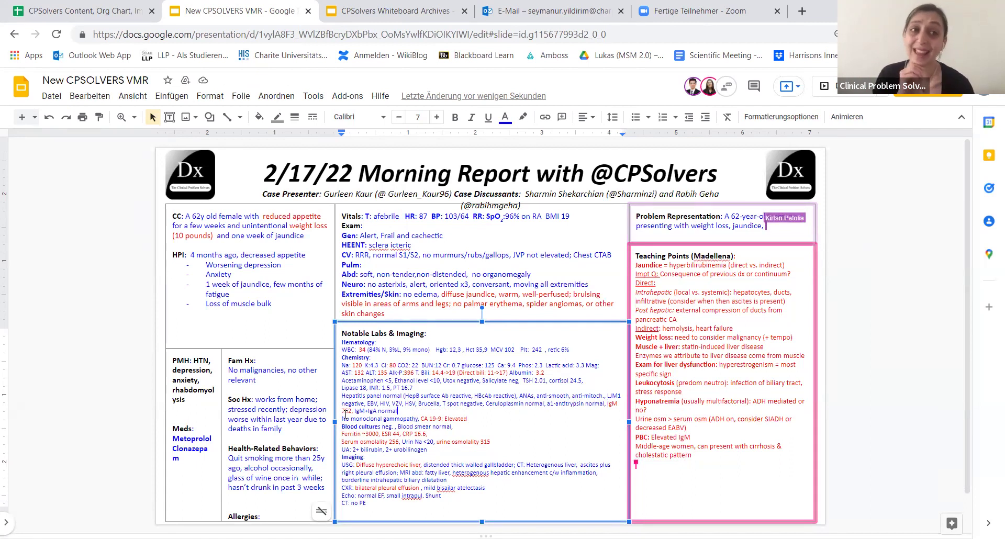
# Prefix the gammopathy line with 'SPEP:' and add a comma at its end.
pyautogui.click(345, 417)
pyautogui.write('SPEP:')
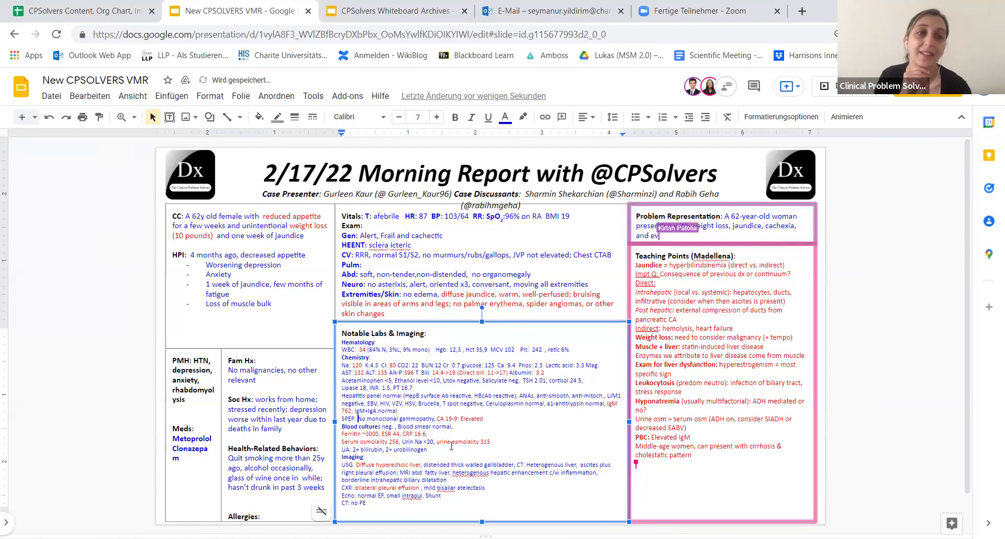
pyautogui.hotkey('ctrl', 'Right')
pyautogui.hotkey('ctrl', 'Right')
pyautogui.hotkey('ctrl', 'Right')
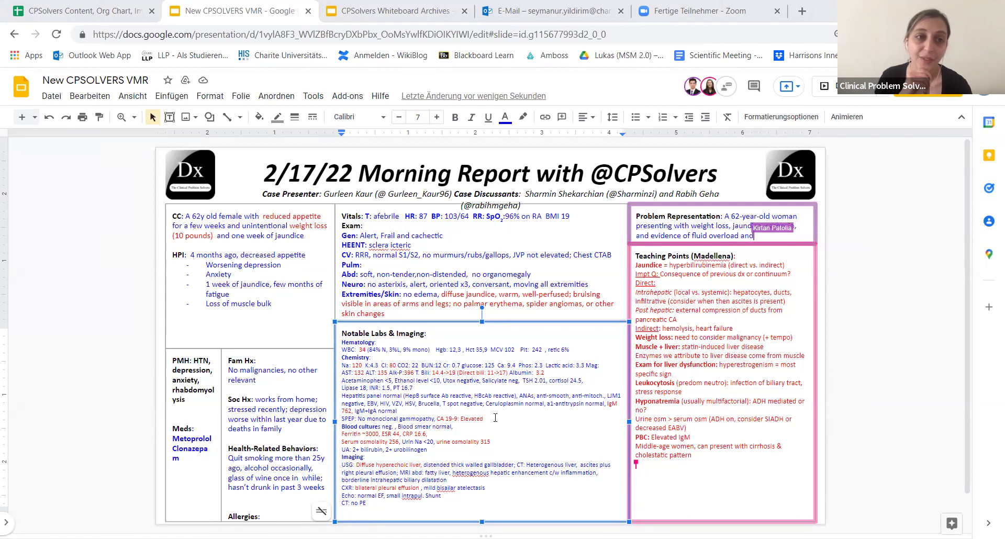
pyautogui.write(',')
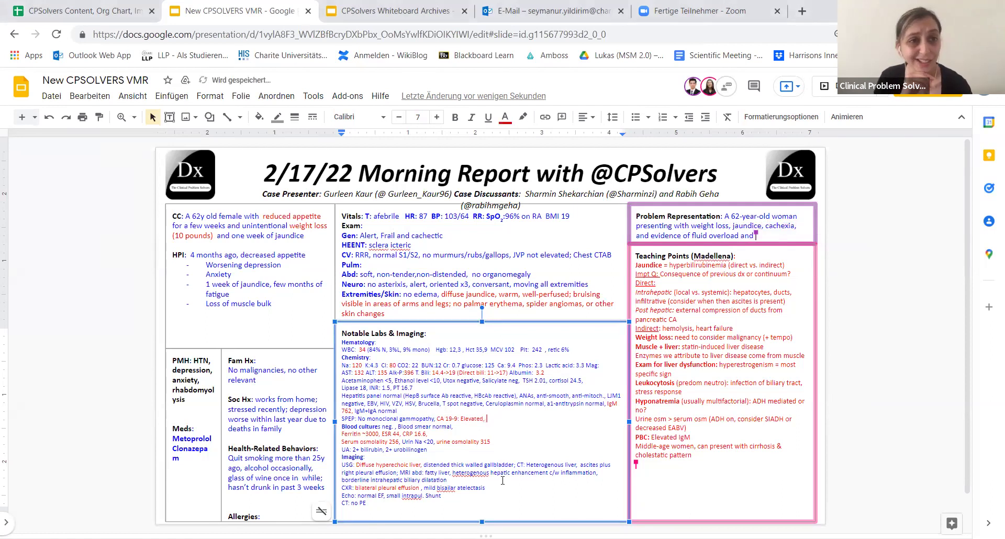
# Insert 'CEA normal,' before CA 19-9 and 'Serum free light chains normal;' before CEA.
pyautogui.click(435, 419)
pyautogui.write('CEA normal,  C')
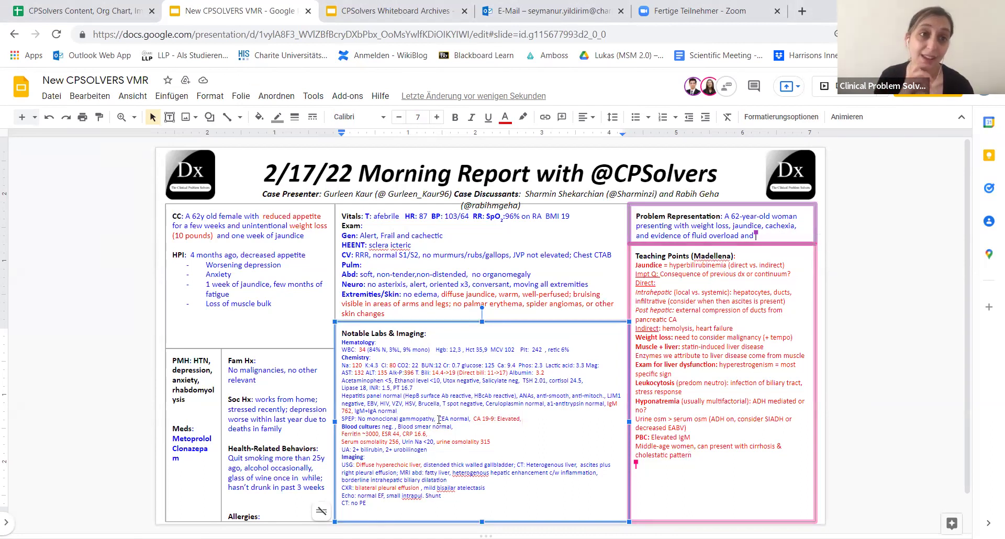
pyautogui.write('Seru')
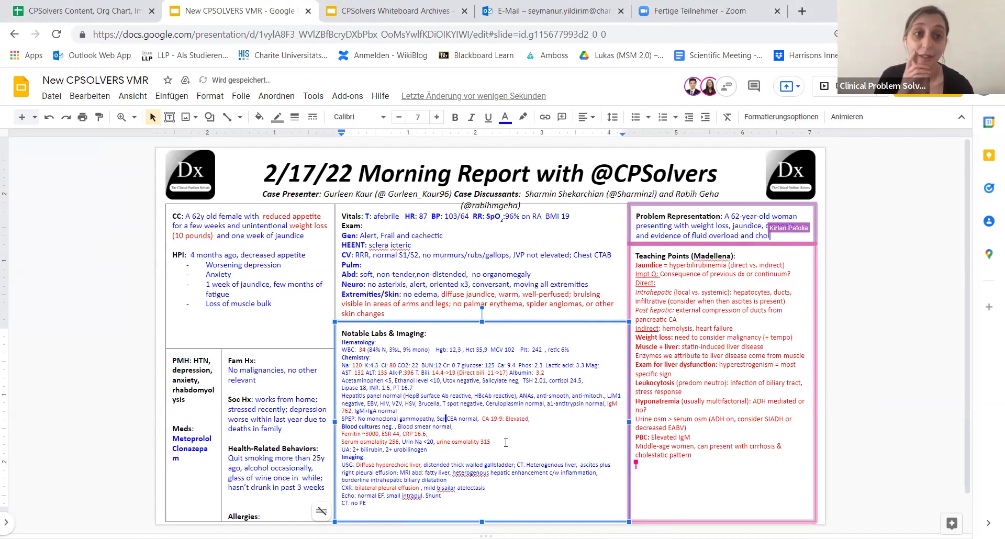
pyautogui.write('m free')
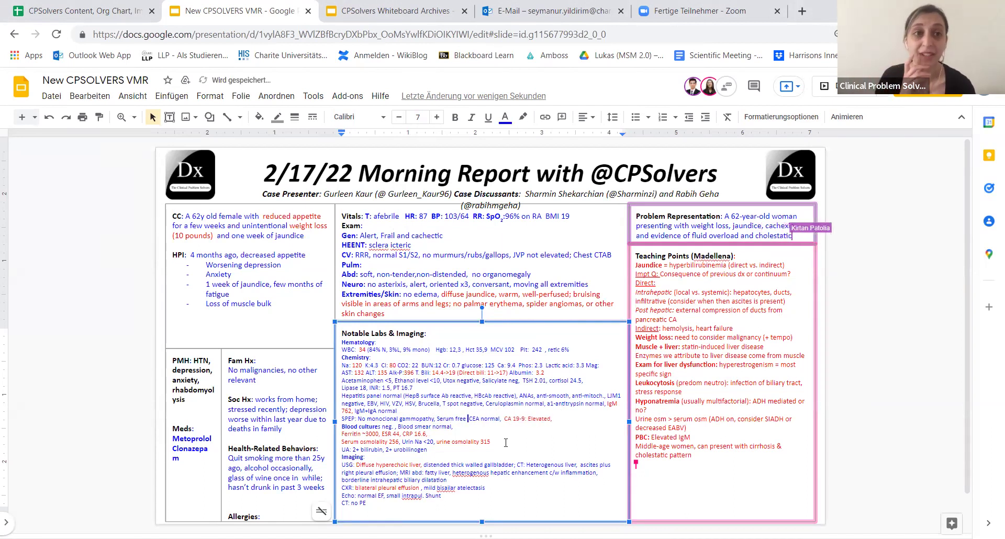
pyautogui.write('light chains ')
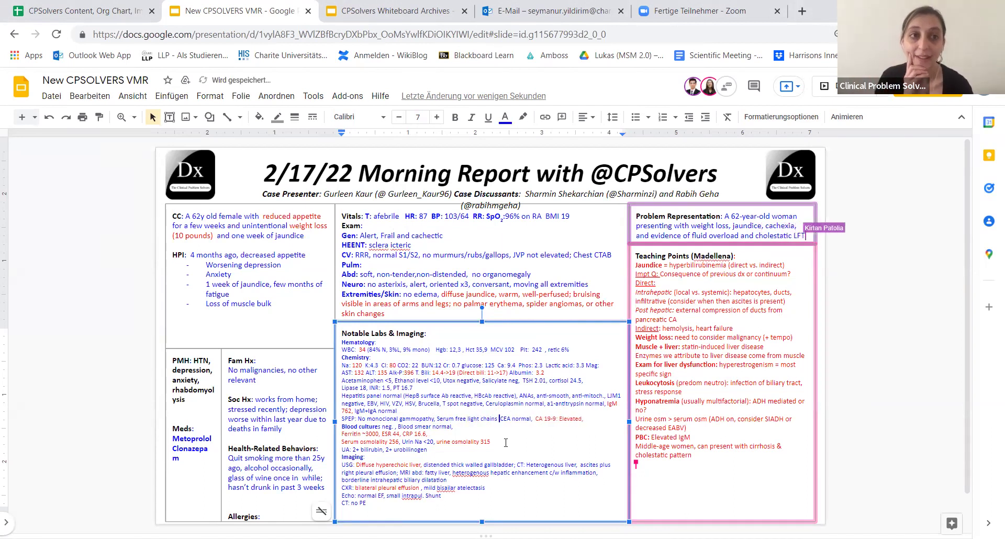
pyautogui.write('normal;')
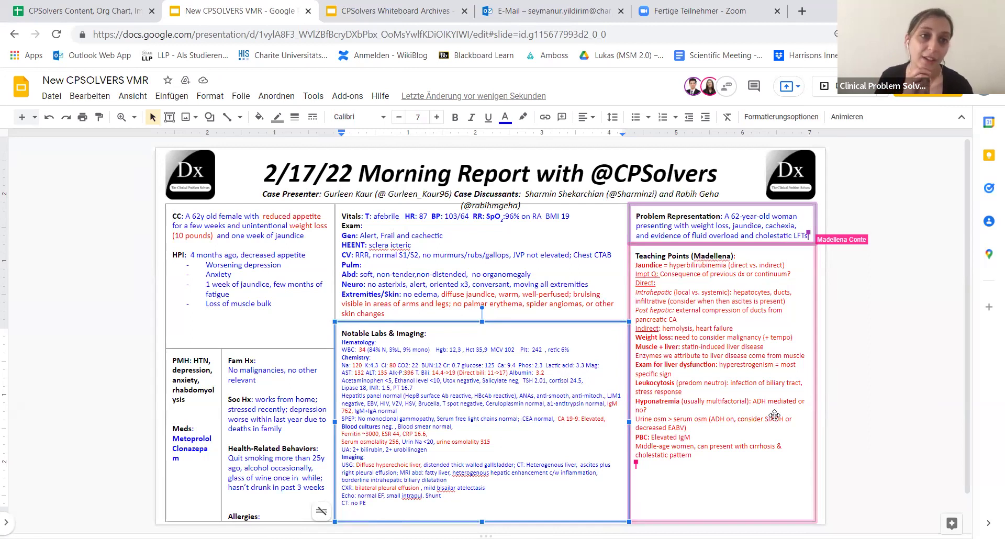
# Remove the comma after Blood smear normal and add 'CMML neg' below the urobilinogen line.
pyautogui.click(466, 426)
pyautogui.press('BackSpace')
pyautogui.press('BackSpace')
pyautogui.click(439, 451)
pyautogui.press('Return')
pyautogui.write('CMML nega')
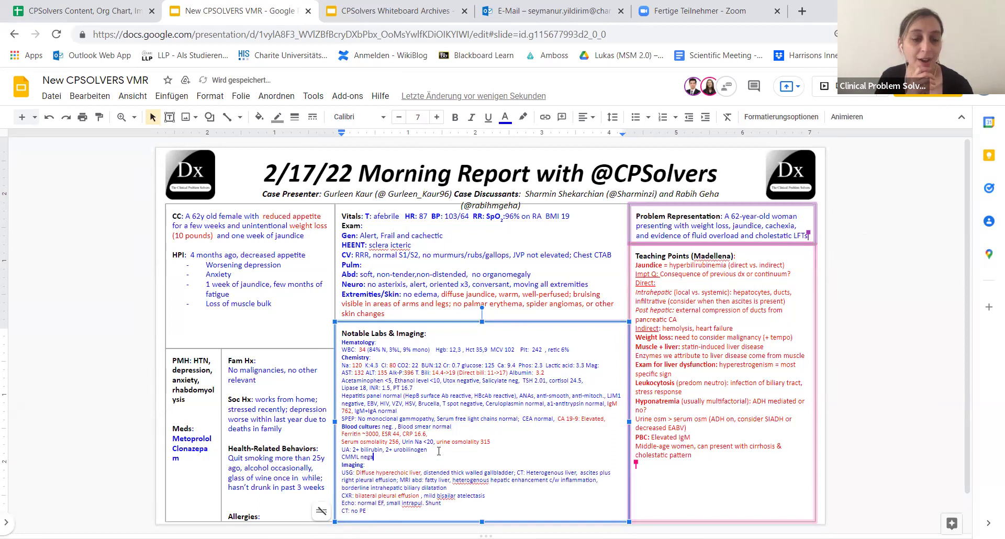
pyautogui.write('tive')
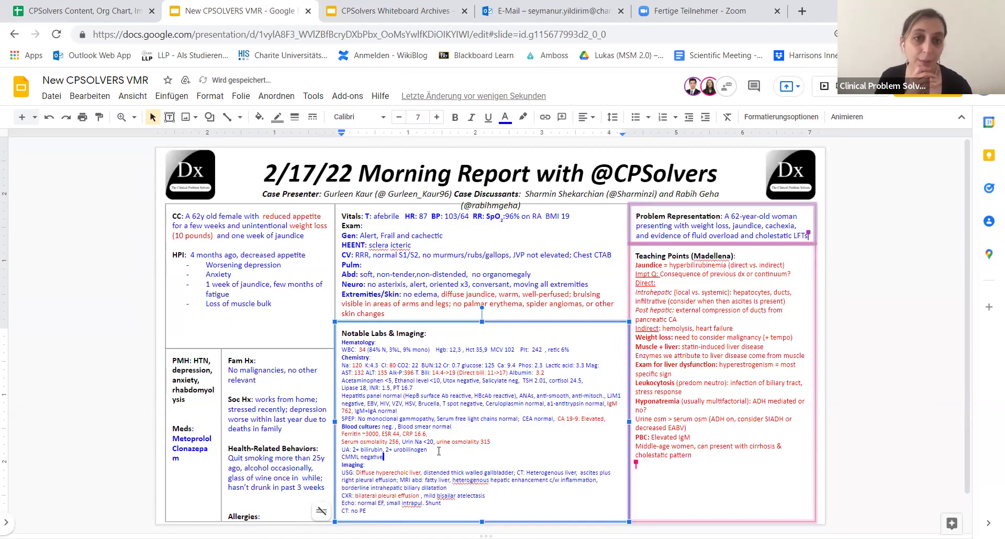
pyautogui.press('BackSpace')
pyautogui.press('BackSpace')
pyautogui.press('BackSpace')
pyautogui.press('BackSpace')
pyautogui.press('BackSpace')
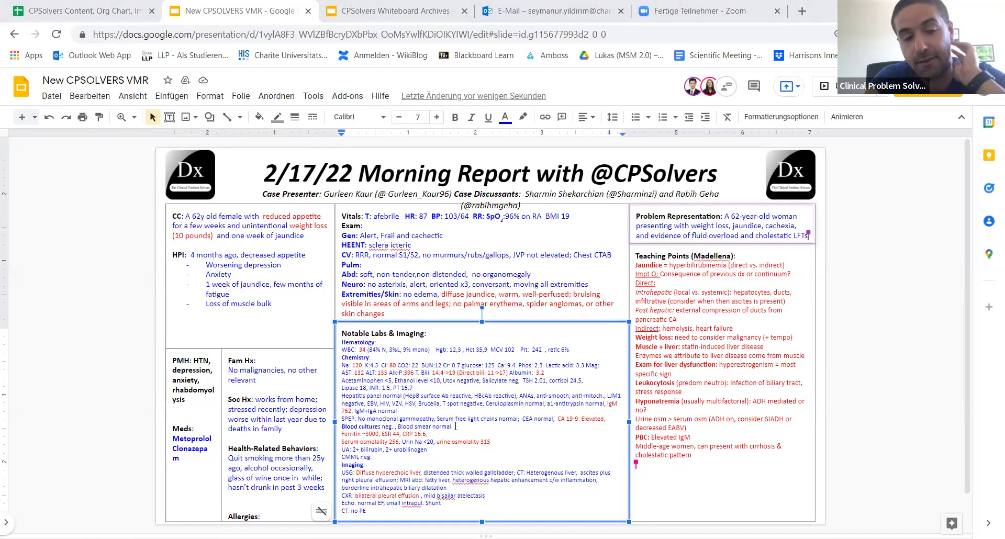
# Append ', HepA/C/D/E non-reactive)' after 'reactive' on the hepatitis line.
pyautogui.click(514, 396)
pyautogui.write(', HepA/E,')
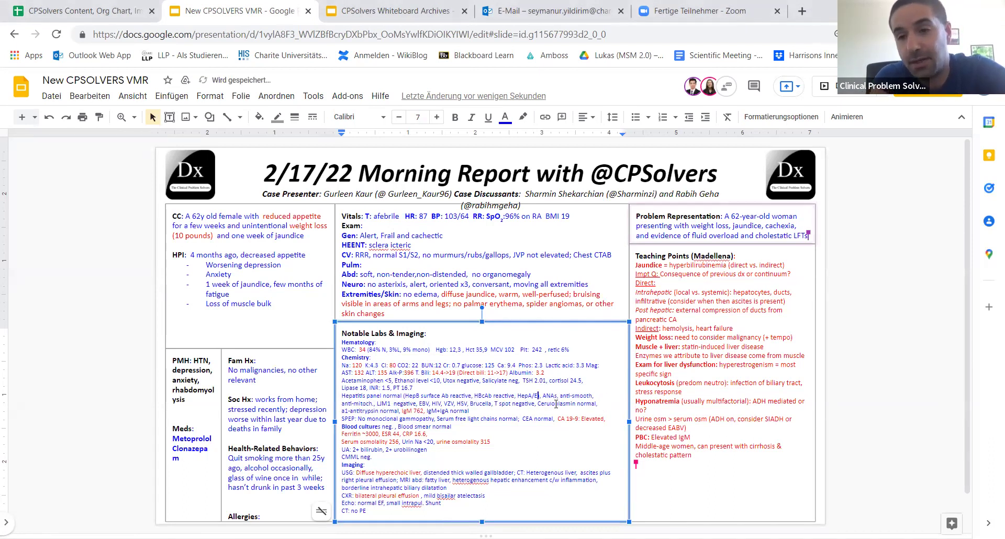
pyautogui.press('BackSpace')
pyautogui.write('D')
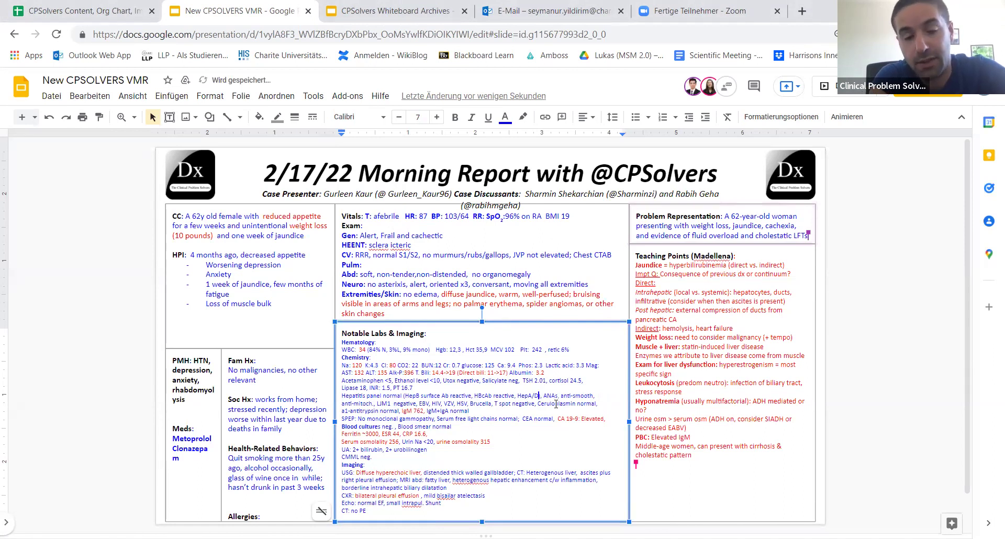
pyautogui.press('BackSpace')
pyautogui.write('C/D')
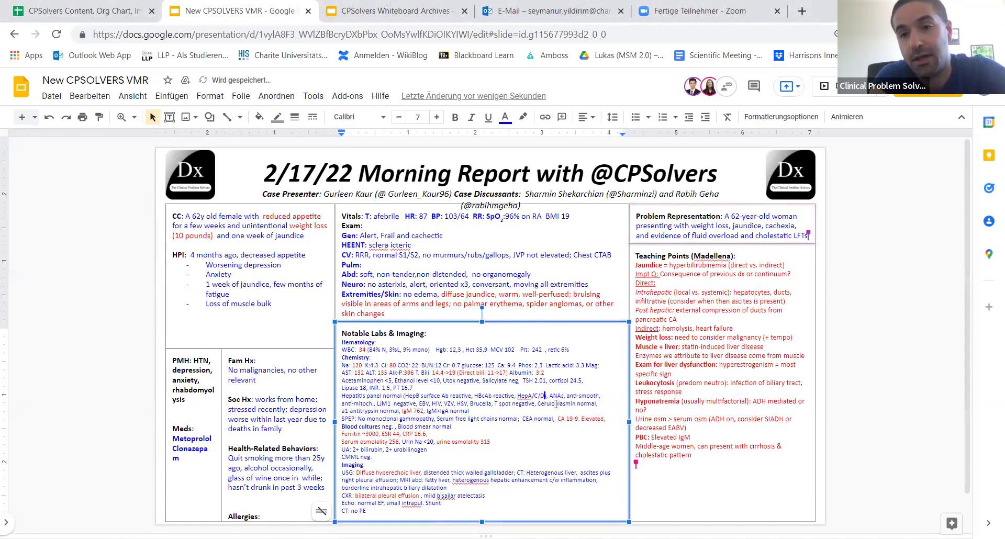
pyautogui.press('BackSpace')
pyautogui.write('/E non')
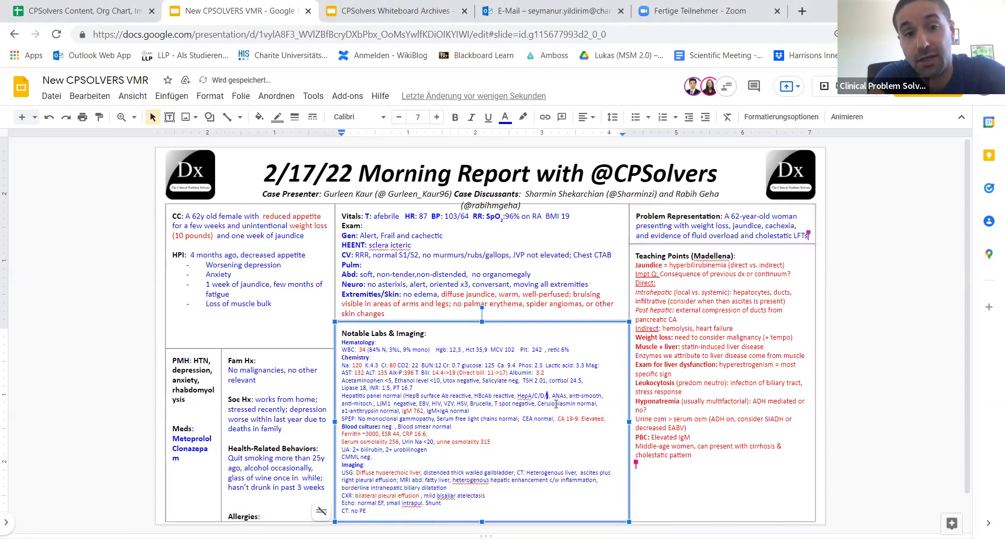
pyautogui.write('-reac')
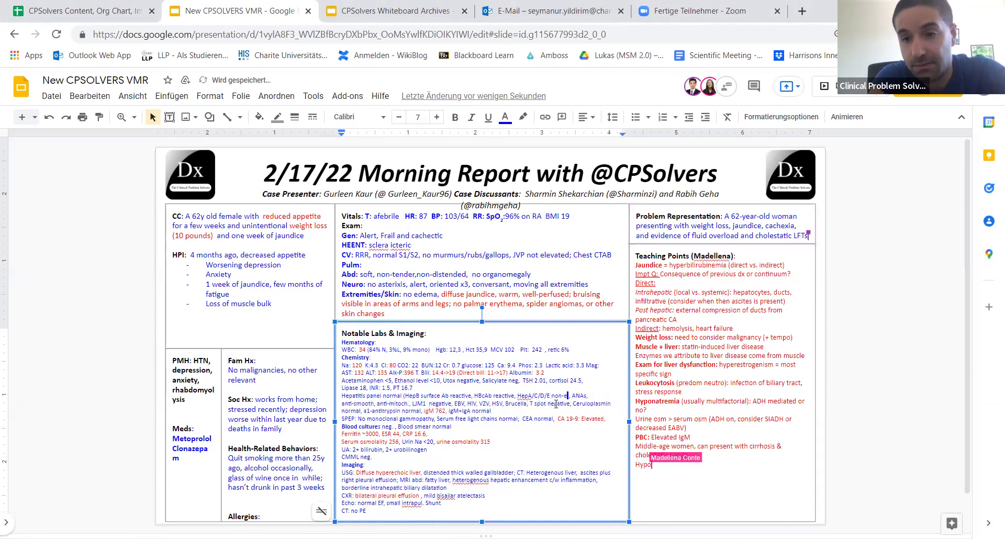
pyautogui.write('tive)')
# Move the EBV serology results onto their own new line.
pyautogui.press('Down')
pyautogui.press('Down')
pyautogui.press('Up')
pyautogui.press('Up')
pyautogui.press('Up')
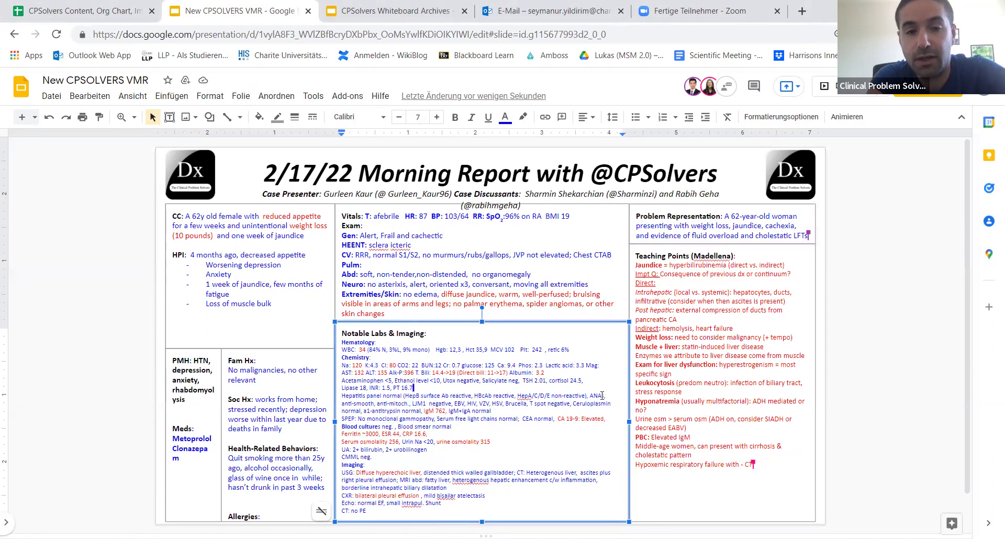
pyautogui.click(605, 395)
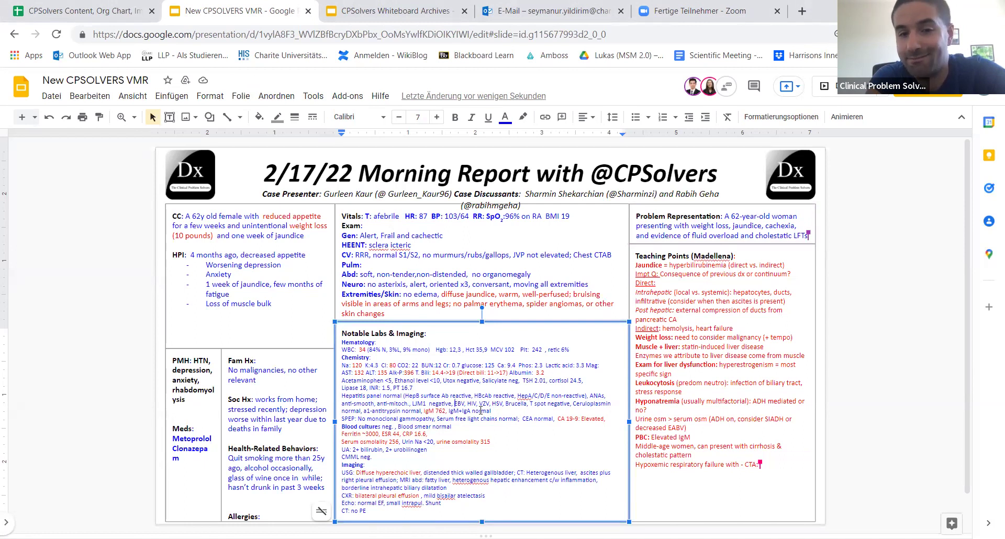
pyautogui.press('BackSpace')
pyautogui.press('BackSpace')
pyautogui.press('Return')
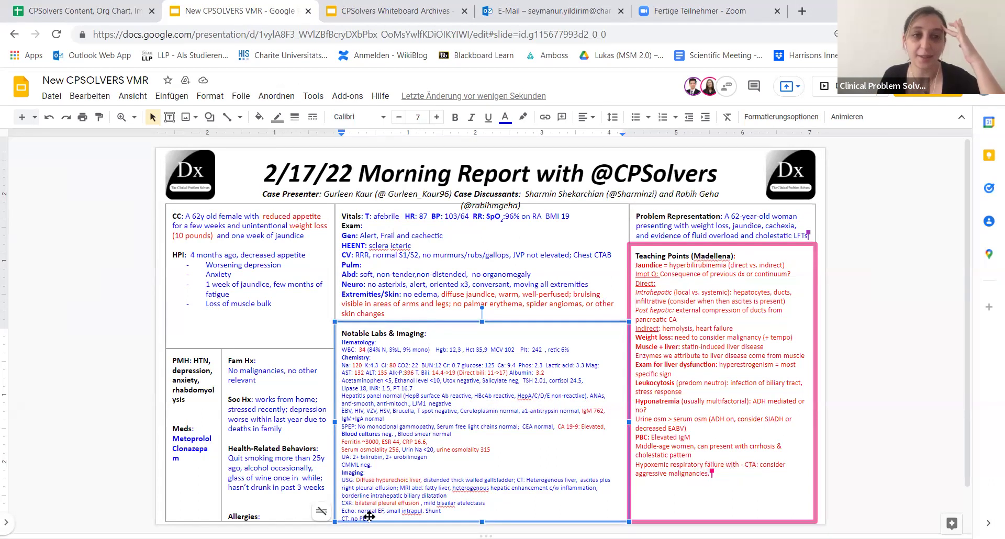
# Resize the labs text from Chemistry to CT: no PE, settling on custom font size 6.5.
pyautogui.moveTo(368, 515); pyautogui.dragTo(337, 340)
pyautogui.click(399, 117)
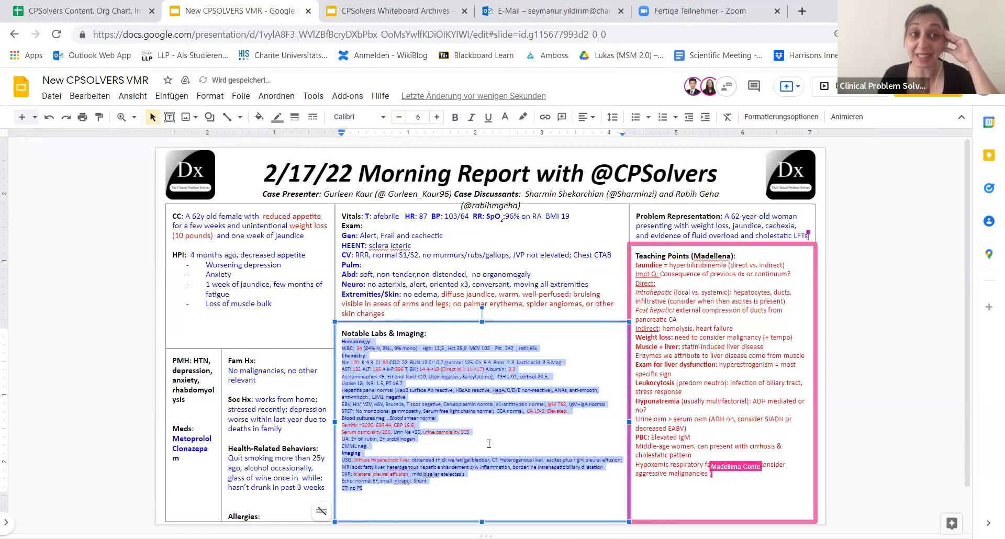
pyautogui.click(488, 443)
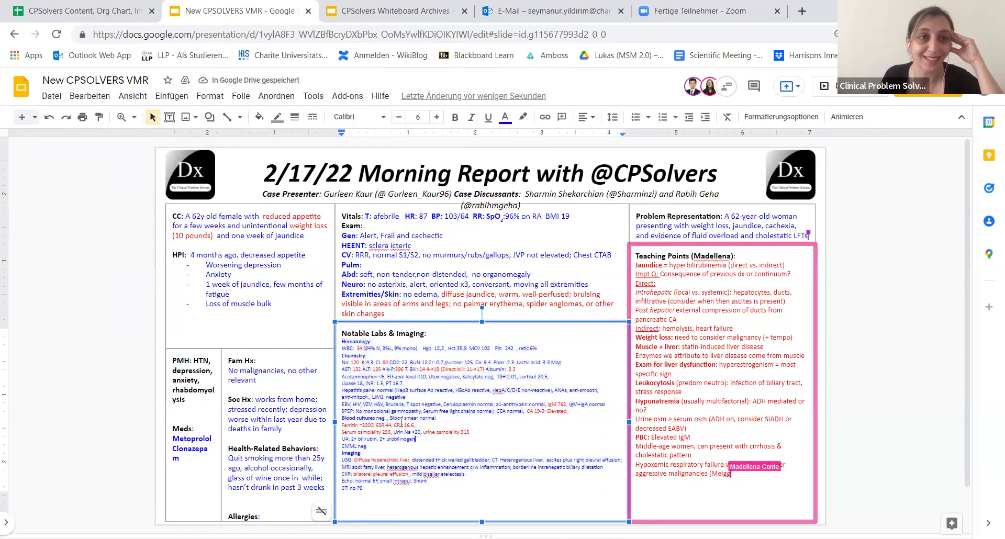
pyautogui.moveTo(367, 497); pyautogui.dragTo(338, 341)
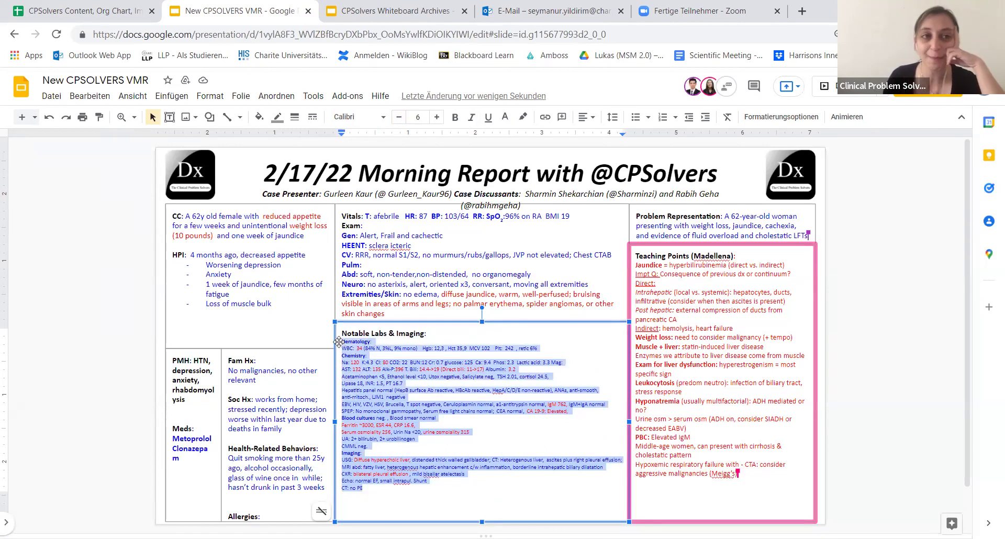
pyautogui.click(424, 115)
pyautogui.click(417, 155)
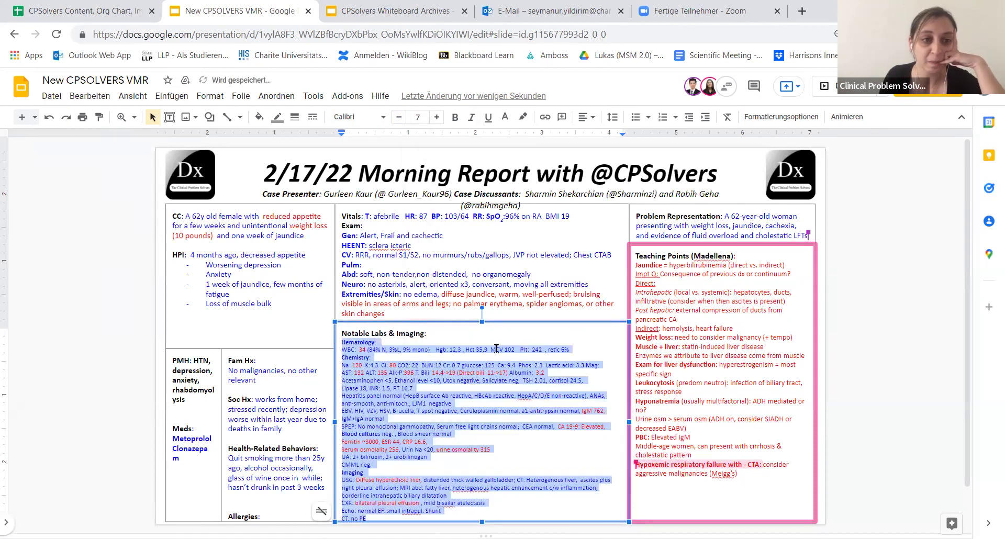
pyautogui.click(420, 117)
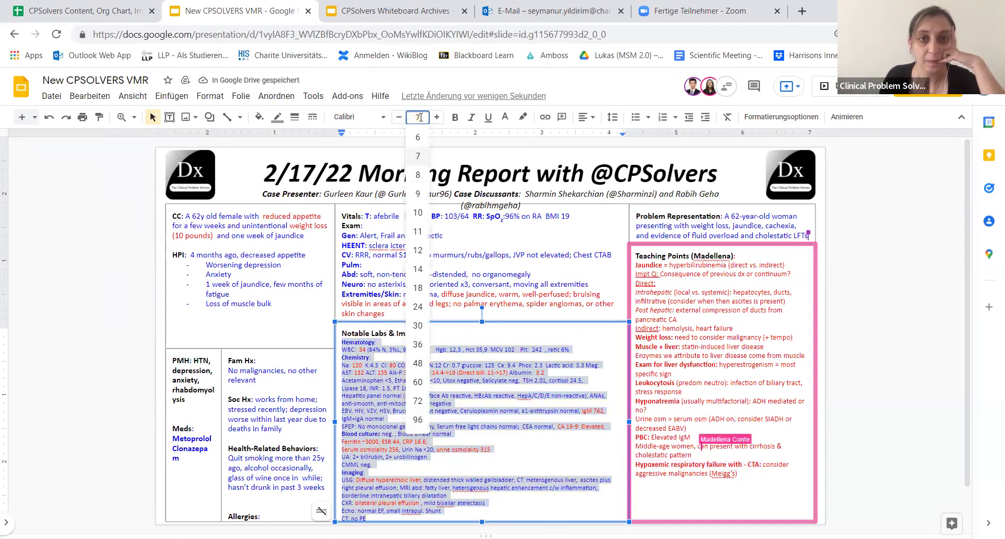
pyautogui.write('6.5')
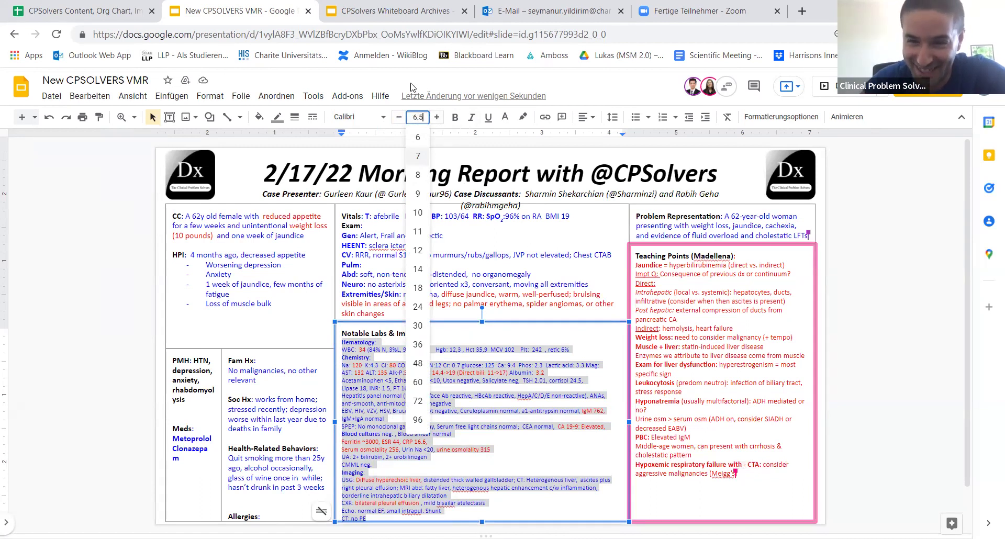
pyautogui.press('Return')
pyautogui.click(391, 502)
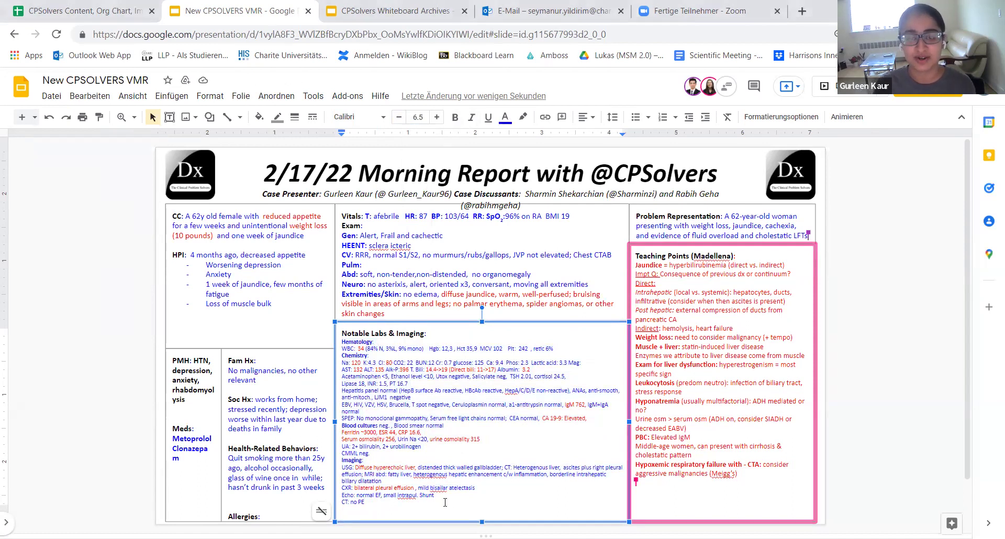
# Add a line below CT: no PE: 'Liver biopsy: hepatic parenchyma w/ severe steatohepatitis, neutrophilic infiltrate, iron-deposition'.
pyautogui.press('Return')
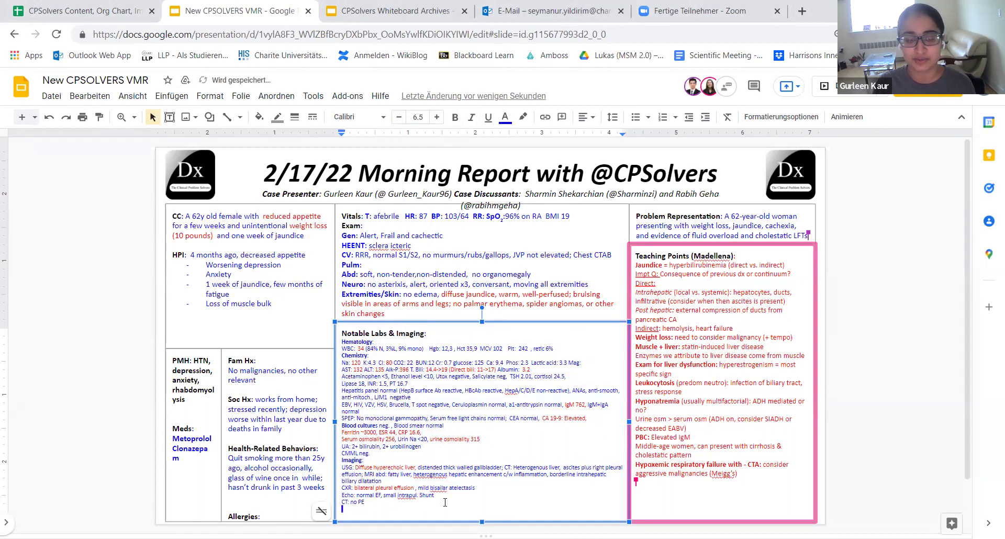
pyautogui.write('Liver bi')
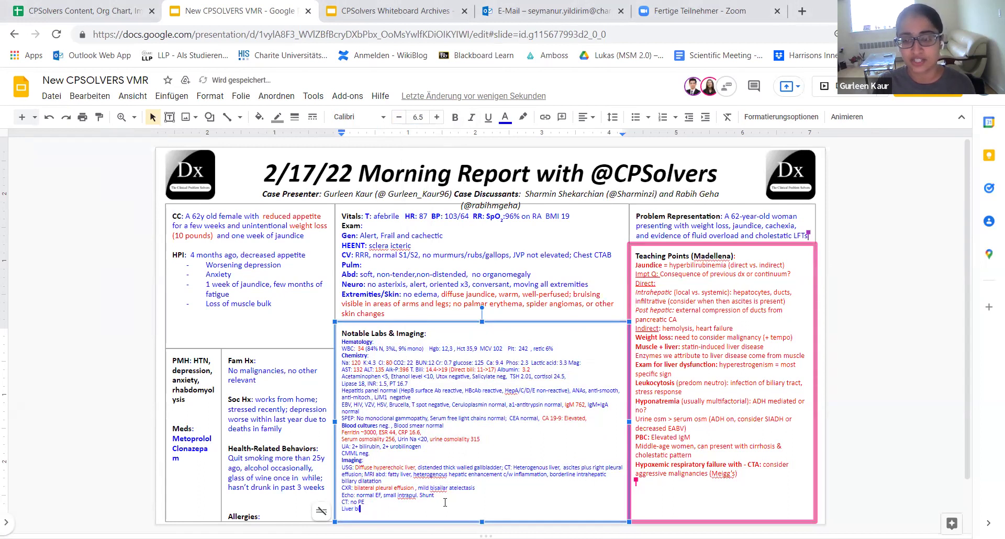
pyautogui.write('opsy: ')
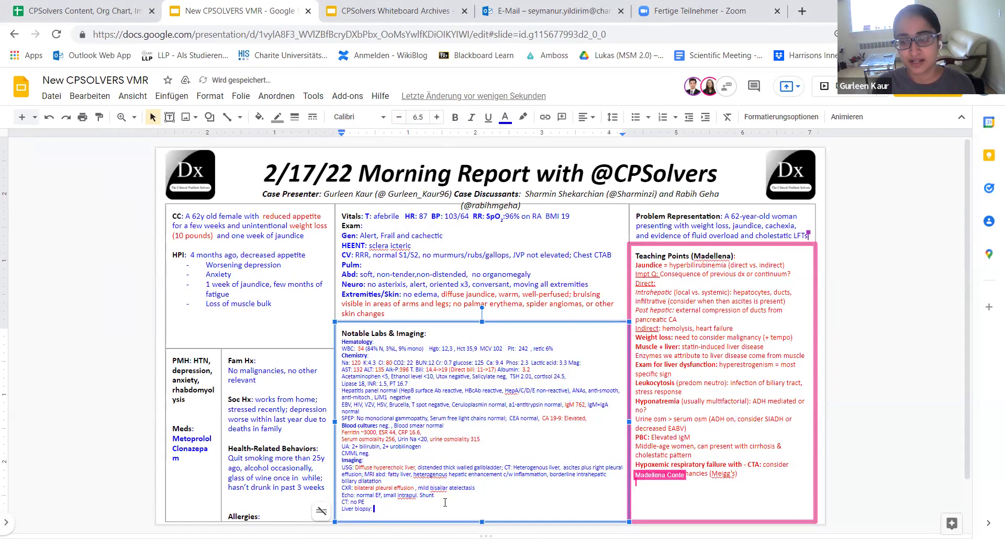
pyautogui.write('hepat')
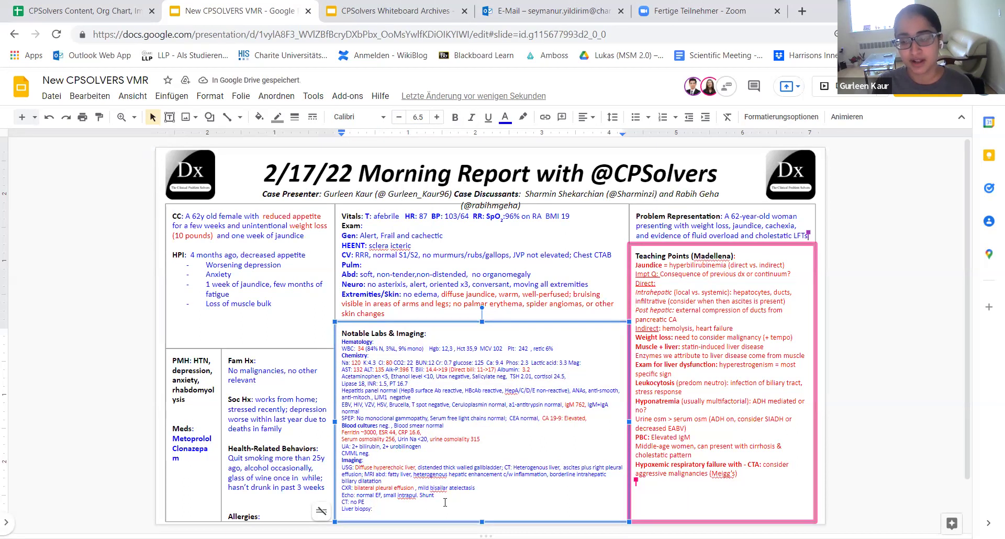
pyautogui.write('i')
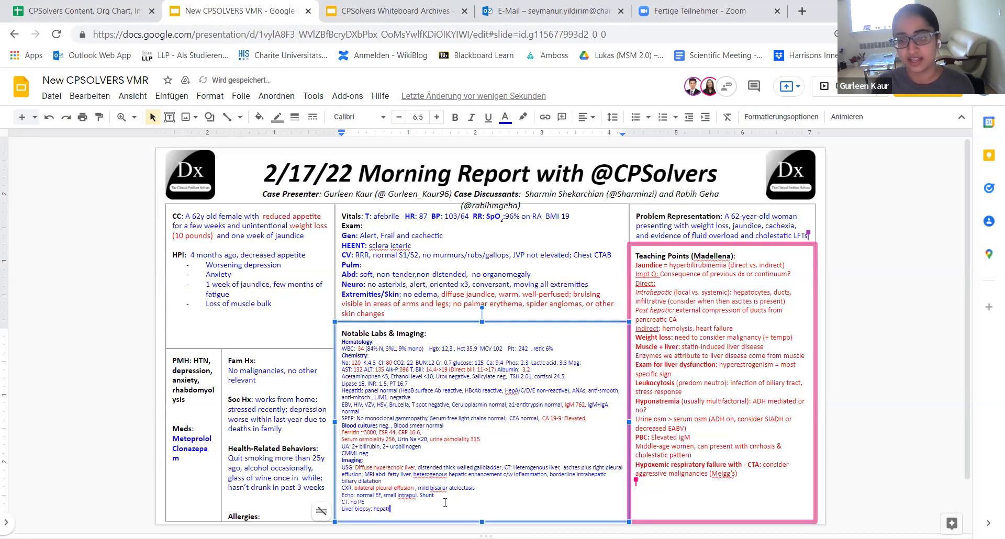
pyautogui.press('BackSpace')
pyautogui.press('BackSpace')
pyautogui.write('tic parenchyma')
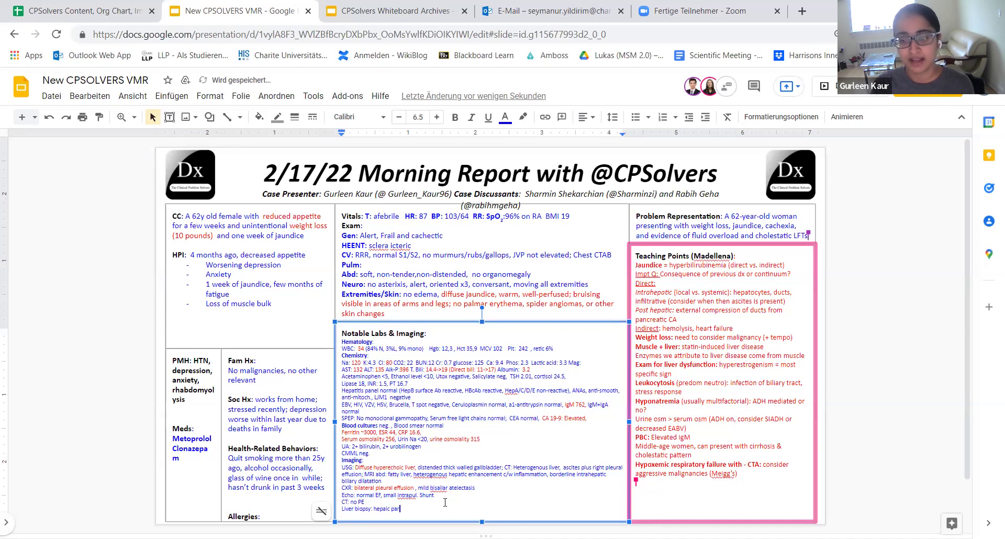
pyautogui.write(' w/ , severe steato')
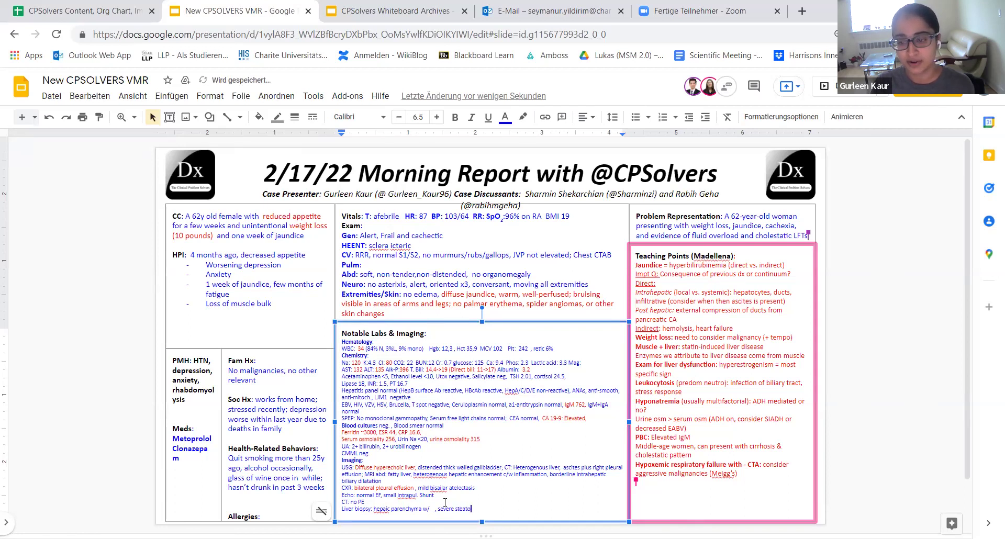
pyautogui.write('hepatitis')
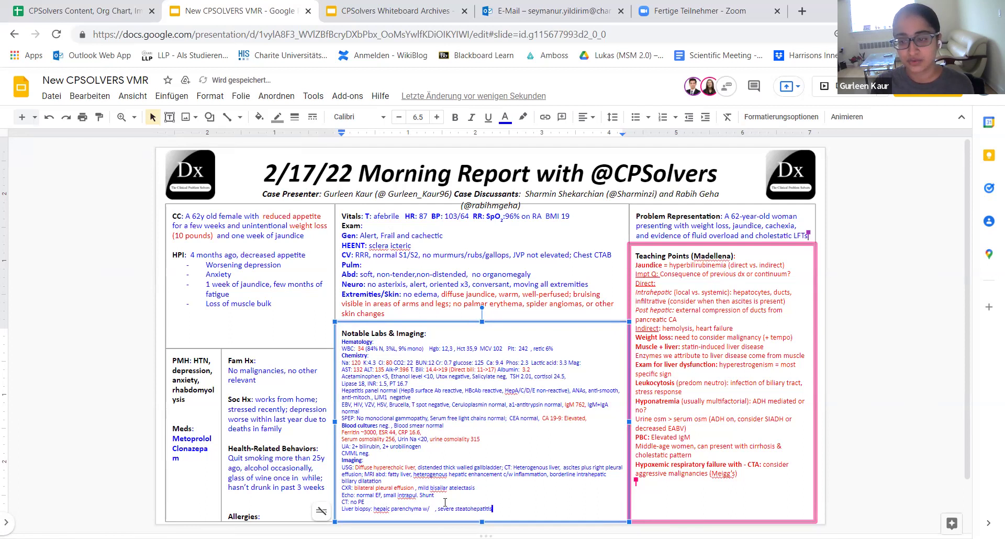
pyautogui.write(', neutr')
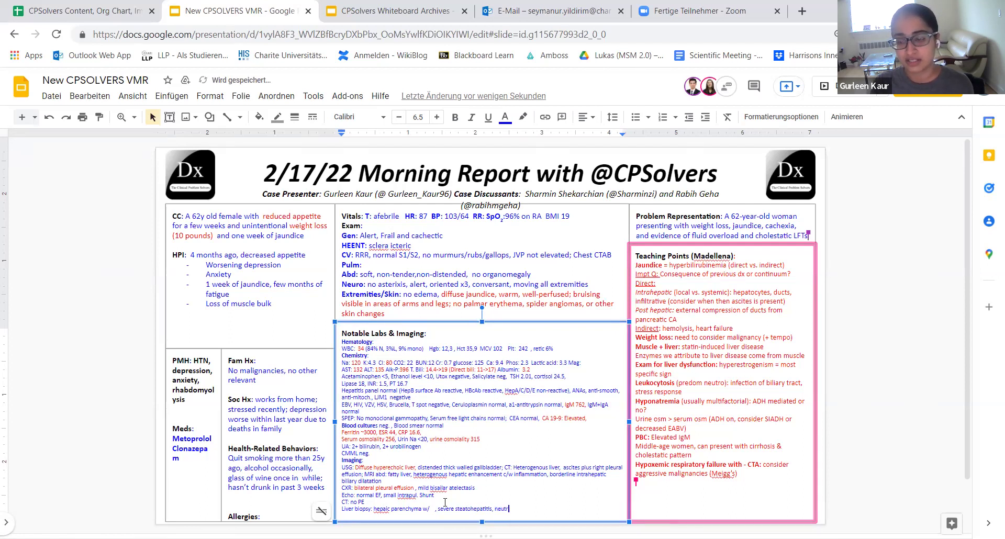
pyautogui.write('ophilic infil')
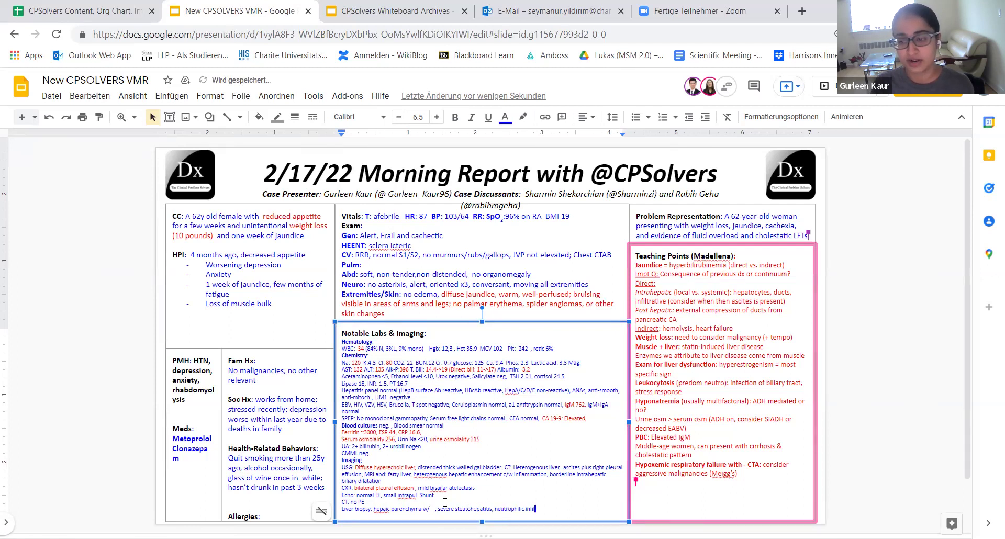
pyautogui.write('trate, ')
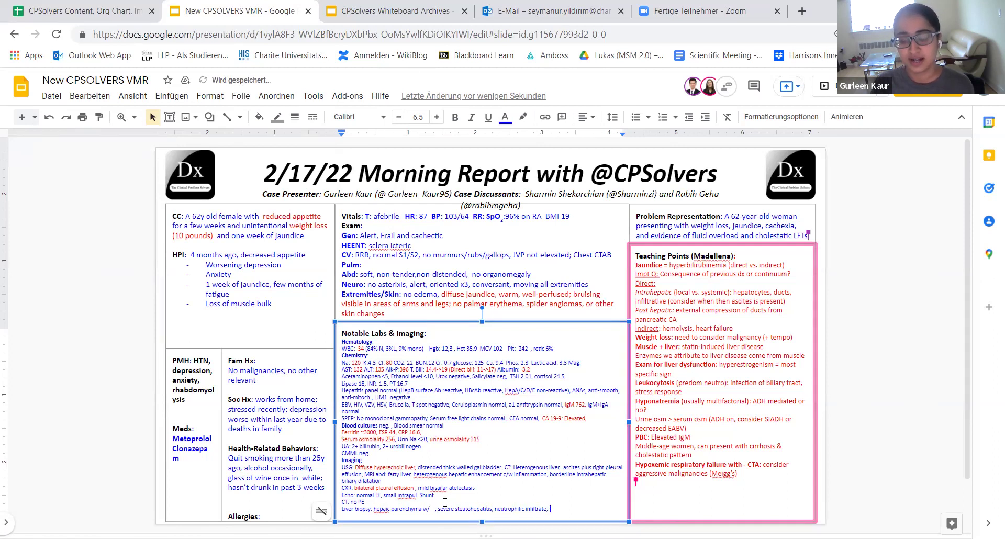
pyautogui.write('iron-deposition,')
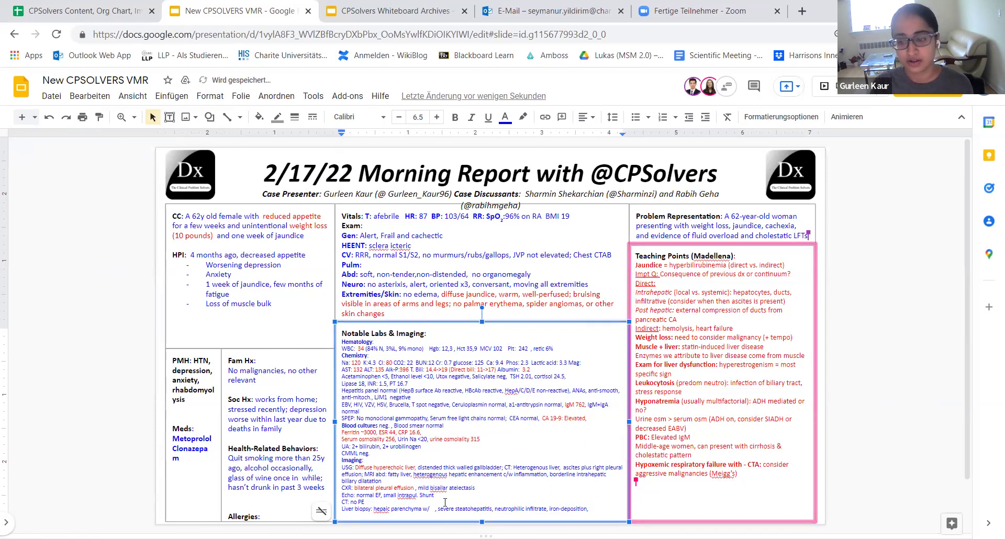
pyautogui.write('Dx:')
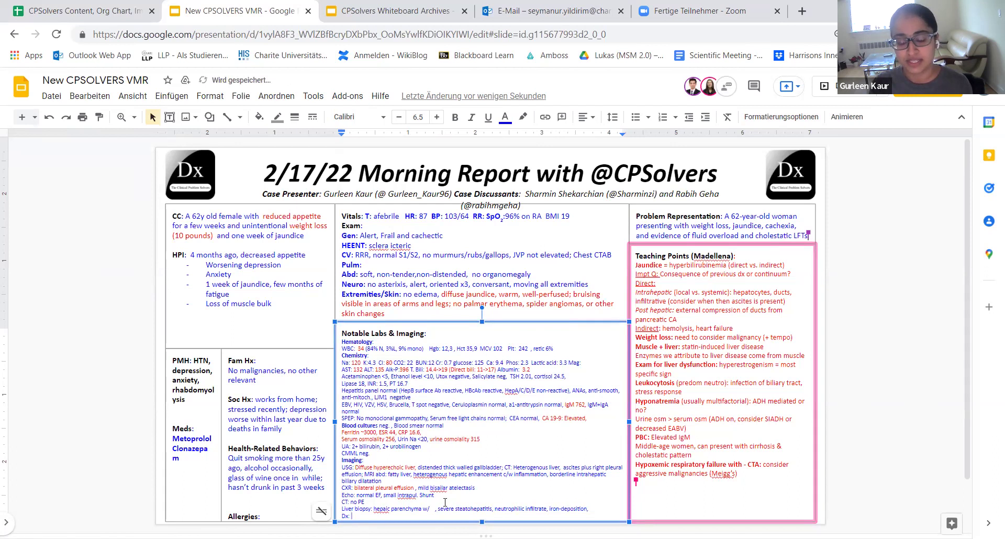
# Enter the diagnosis as 'Alcohol-related liver inhury', replacing the 'Drug-induced' wording.
pyautogui.write('Drug-')
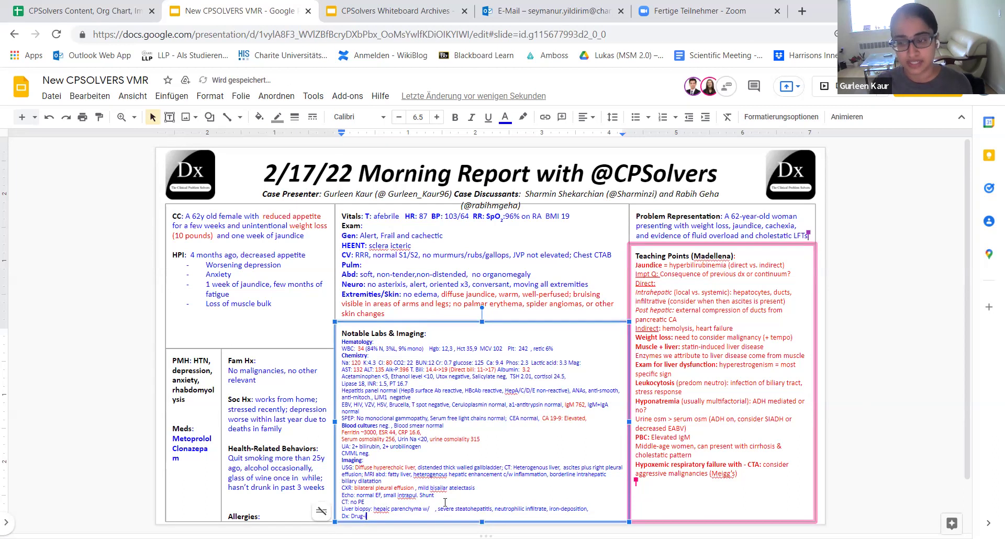
pyautogui.write('induced')
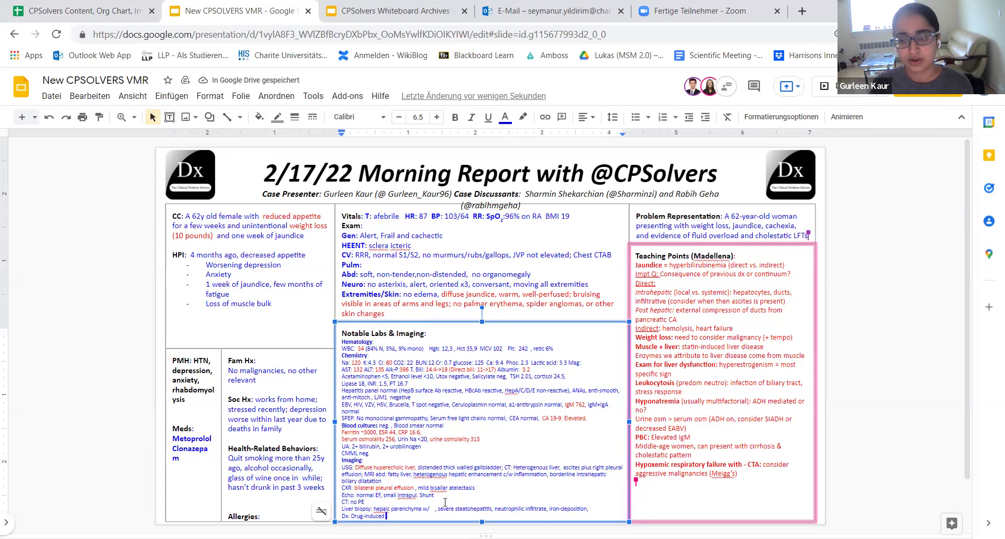
pyautogui.press('BackSpace')
pyautogui.press('BackSpace')
pyautogui.press('BackSpace')
pyautogui.press('BackSpace')
pyautogui.press('BackSpace')
pyautogui.press('BackSpace')
pyautogui.press('BackSpace')
pyautogui.press('BackSpace')
pyautogui.press('BackSpace')
pyautogui.press('BackSpace')
pyautogui.press('BackSpace')
pyautogui.press('BackSpace')
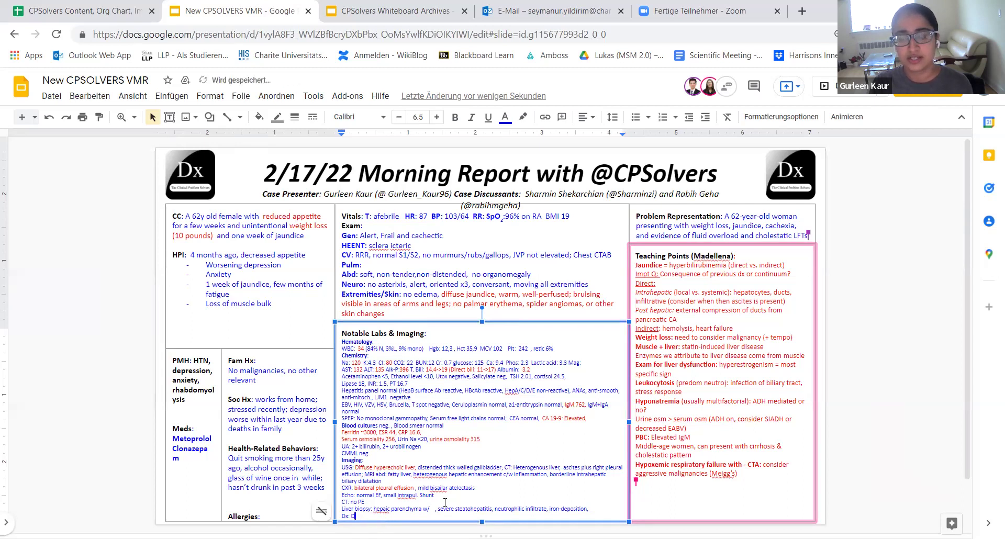
pyautogui.write('Alco')
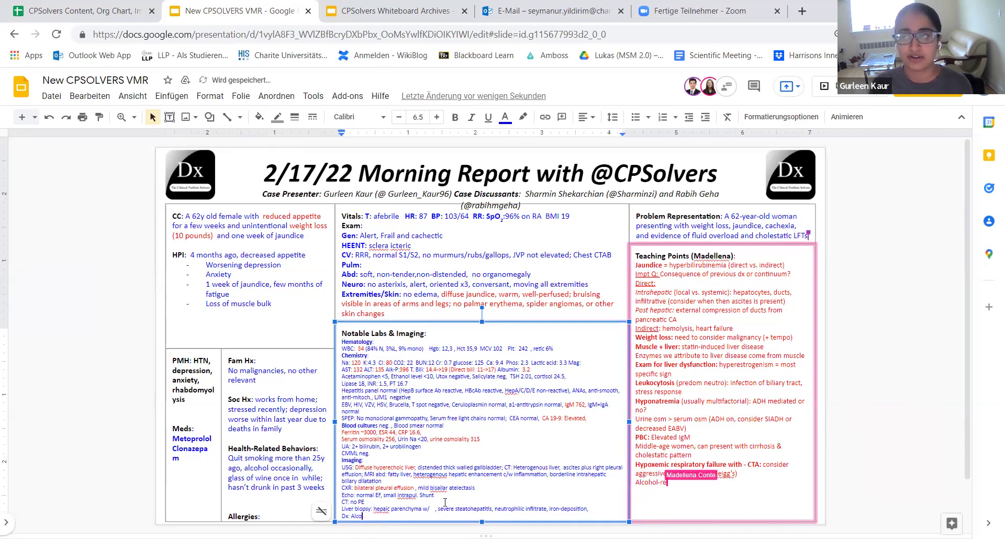
pyautogui.write('hol-relate')
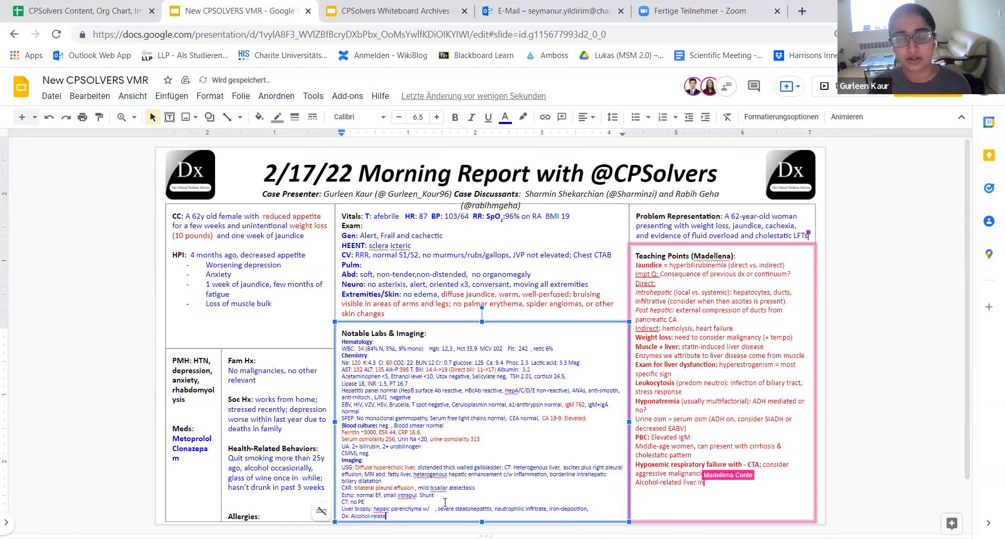
pyautogui.write('d liver in')
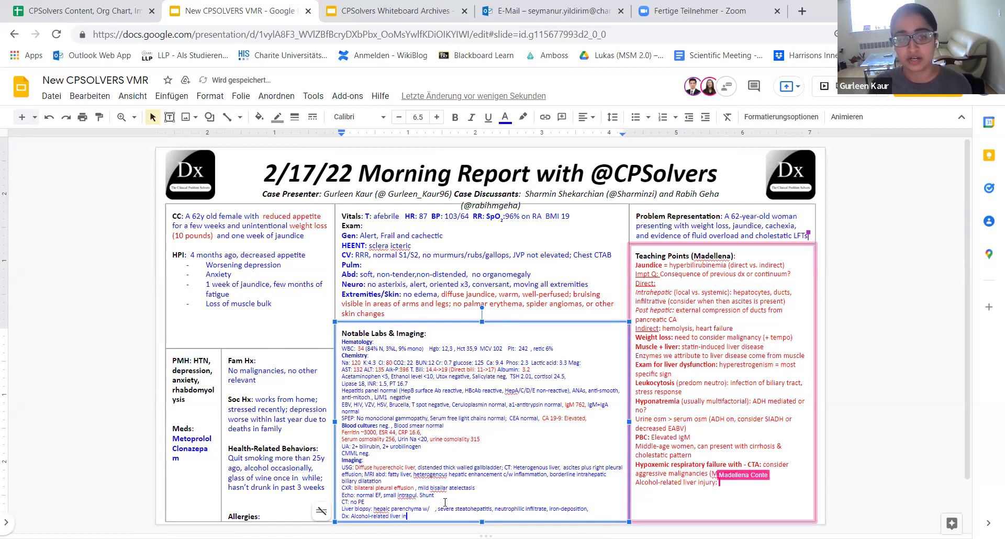
pyautogui.write('hury')
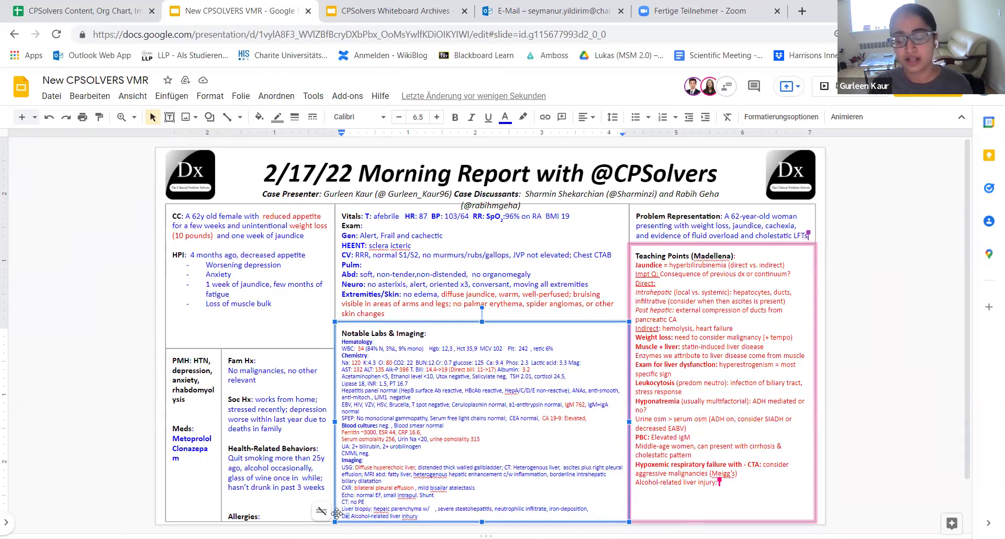
# Make the whole Dx diagnosis line bold.
pyautogui.click(455, 117)
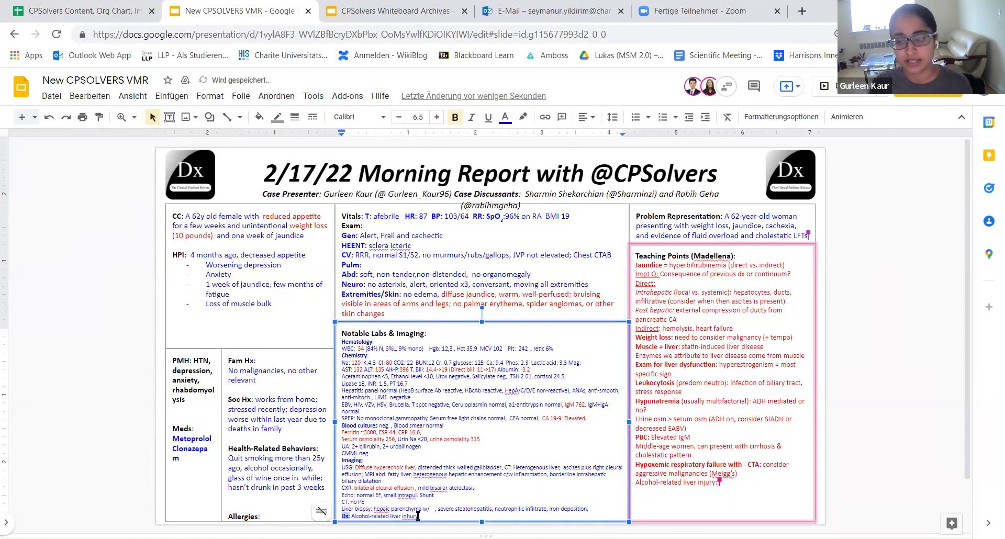
pyautogui.moveTo(418, 516); pyautogui.dragTo(351, 516)
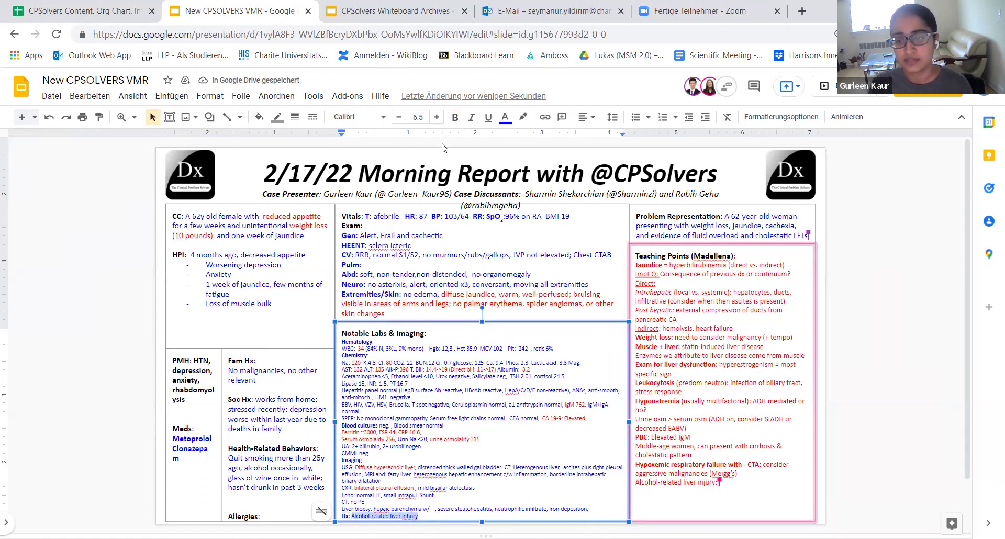
pyautogui.click(454, 117)
pyautogui.click(430, 515)
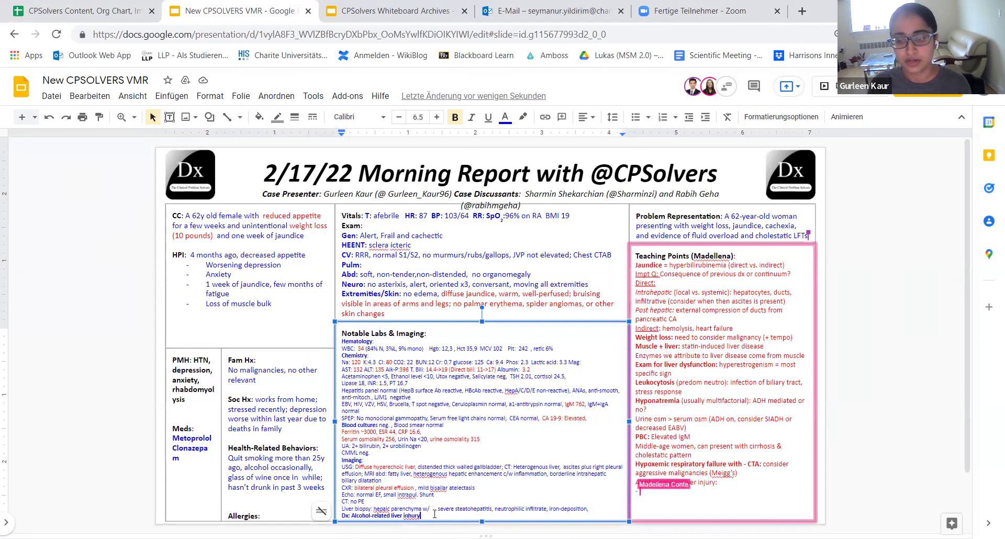
# Correct the typos to 'injury', 'hepatic' on the biopsy line, and 'bibasilar' on the CXR line.
pyautogui.press('BackSpace')
pyautogui.press('BackSpace')
pyautogui.press('BackSpace')
pyautogui.press('BackSpace')
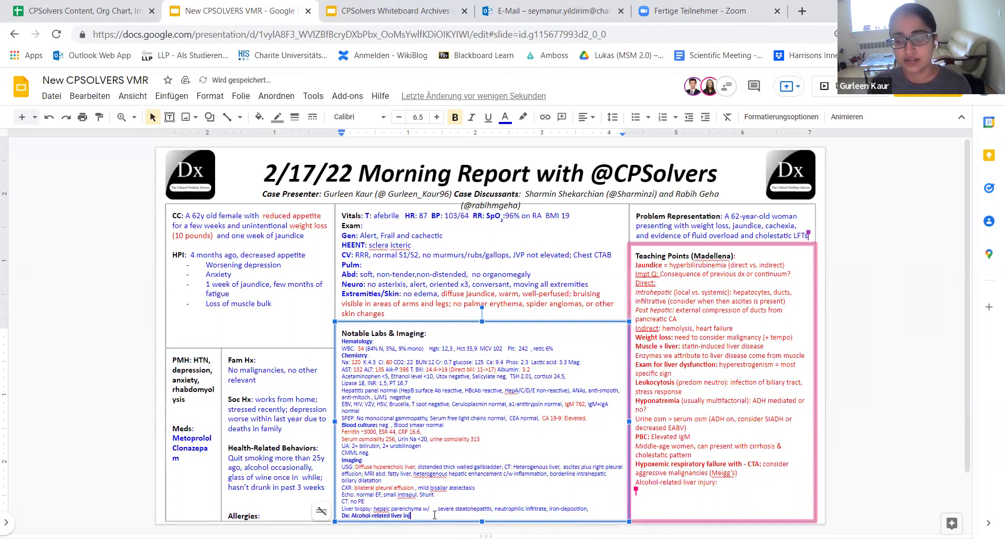
pyautogui.write('ury')
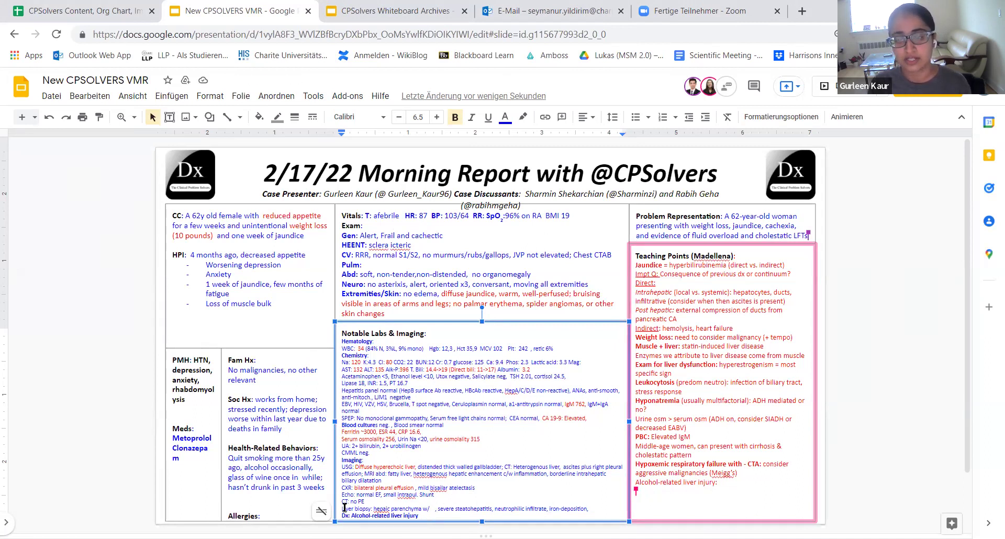
pyautogui.click(385, 508)
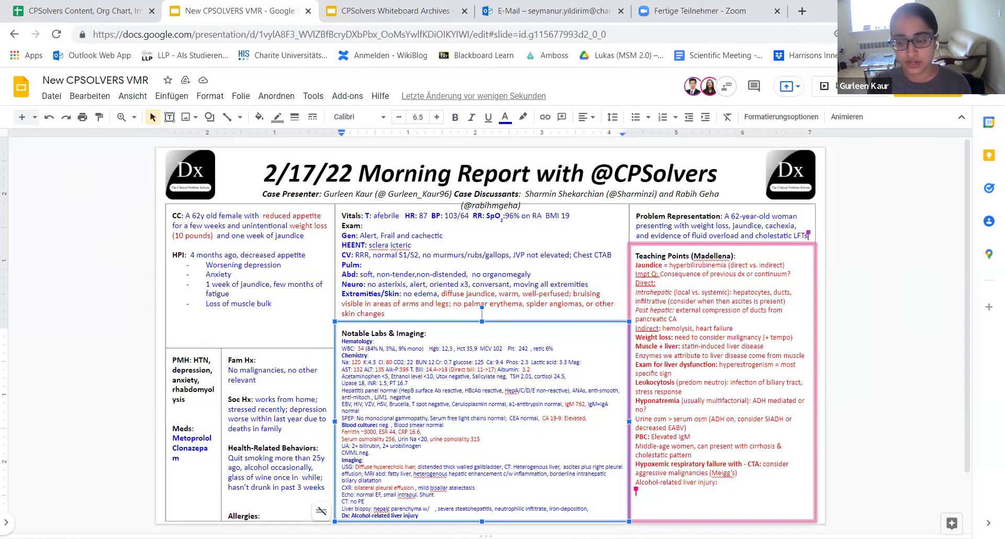
pyautogui.write('t')
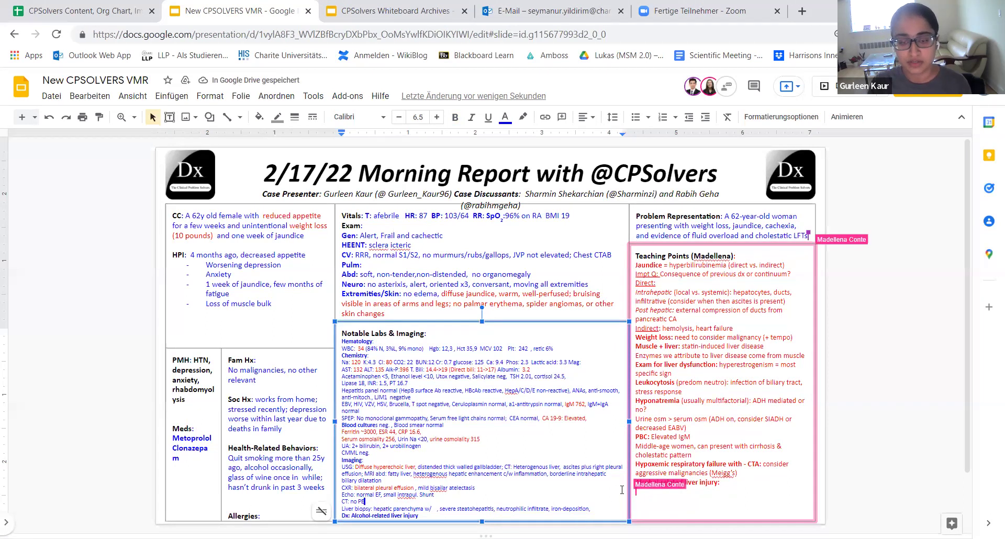
pyautogui.click(436, 486)
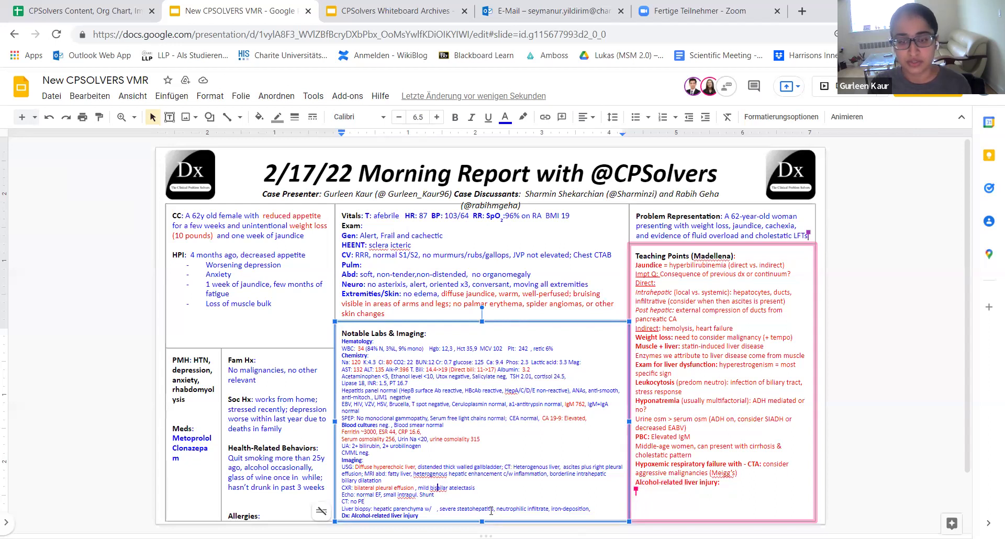
pyautogui.write('a')
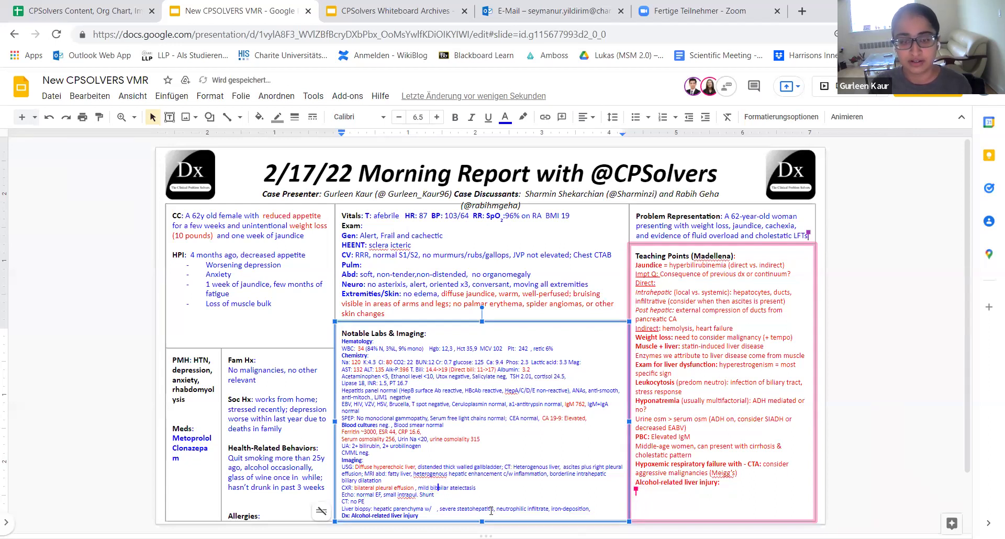
pyautogui.write('s')
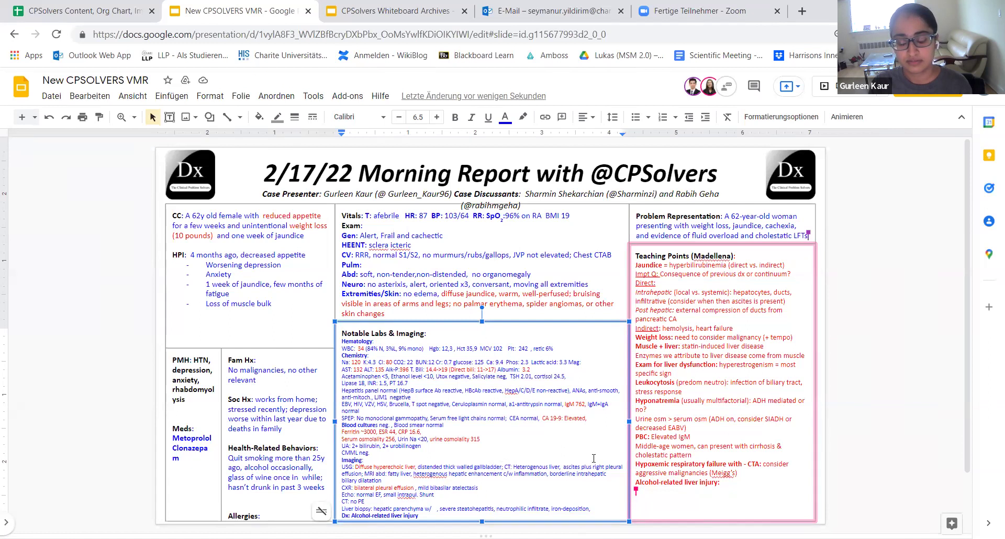
# Add ', anasarca' after effusion, drop the extra space before 'severe', and lowercase 'shunt'.
pyautogui.press('Left')
pyautogui.press('Left')
pyautogui.press('Left')
pyautogui.press('Left')
pyautogui.press('Left')
pyautogui.press('Left')
pyautogui.press('Left')
pyautogui.press('Left')
pyautogui.press('Left')
pyautogui.press('Left')
pyautogui.press('Left')
pyautogui.press('Left')
pyautogui.press('Left')
pyautogui.press('Left')
pyautogui.press('Left')
pyautogui.press('Left')
pyautogui.press('Left')
pyautogui.press('Left')
pyautogui.press('Left')
pyautogui.press('Left')
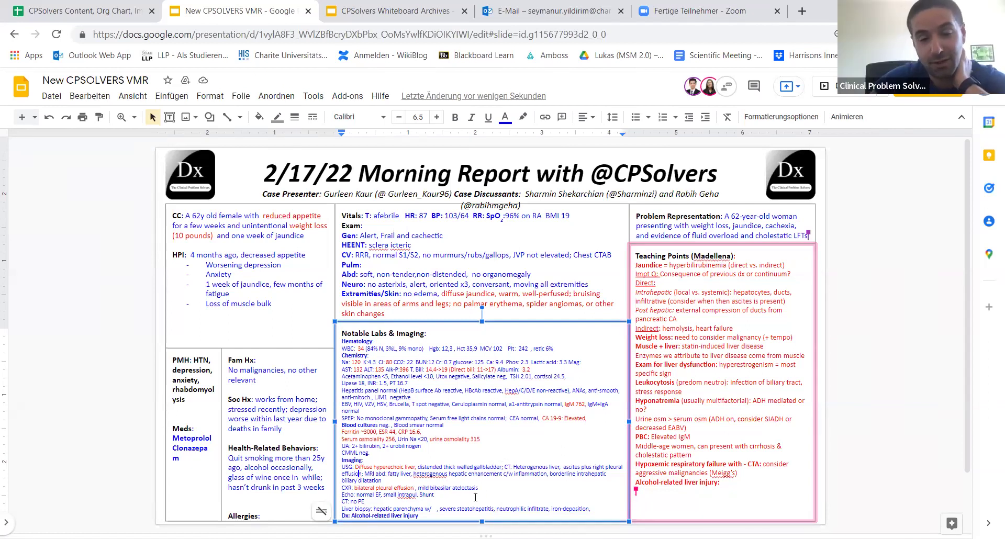
pyautogui.write(', anasarca')
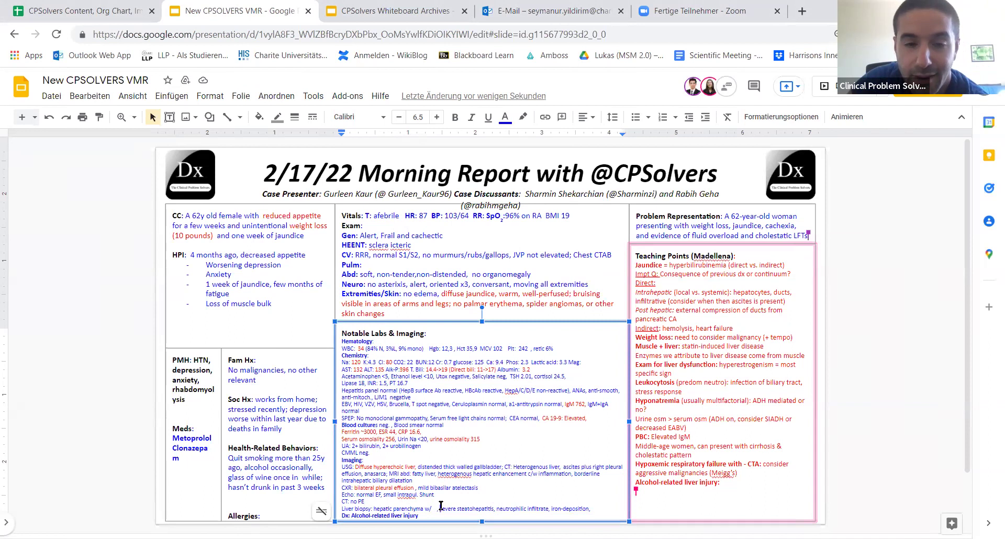
pyautogui.click(440, 505)
pyautogui.press('BackSpace')
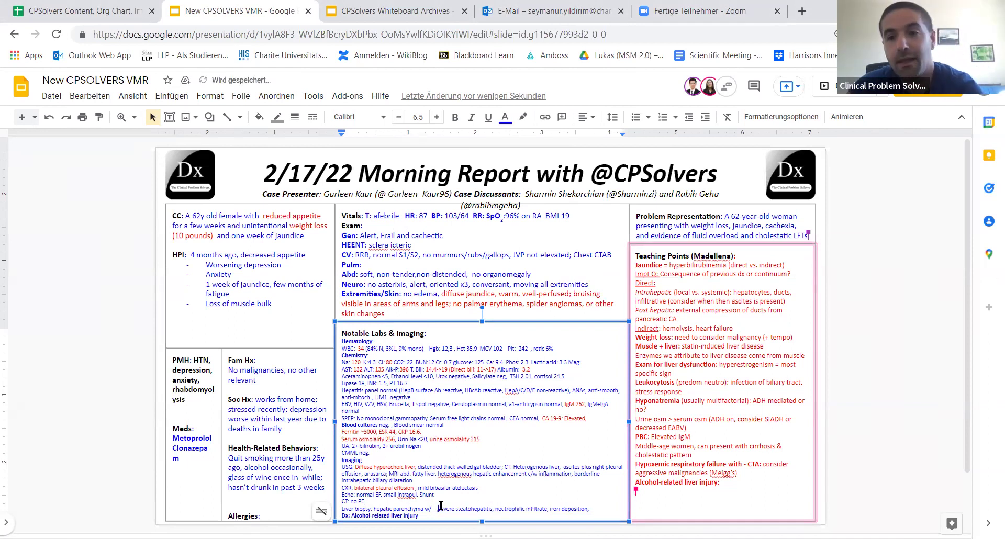
pyautogui.click(596, 509)
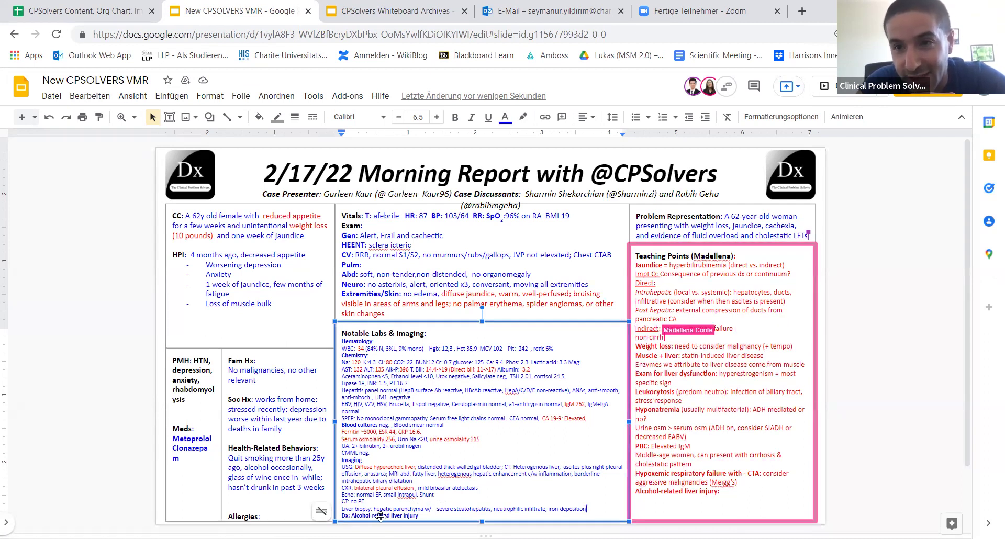
pyautogui.click(443, 480)
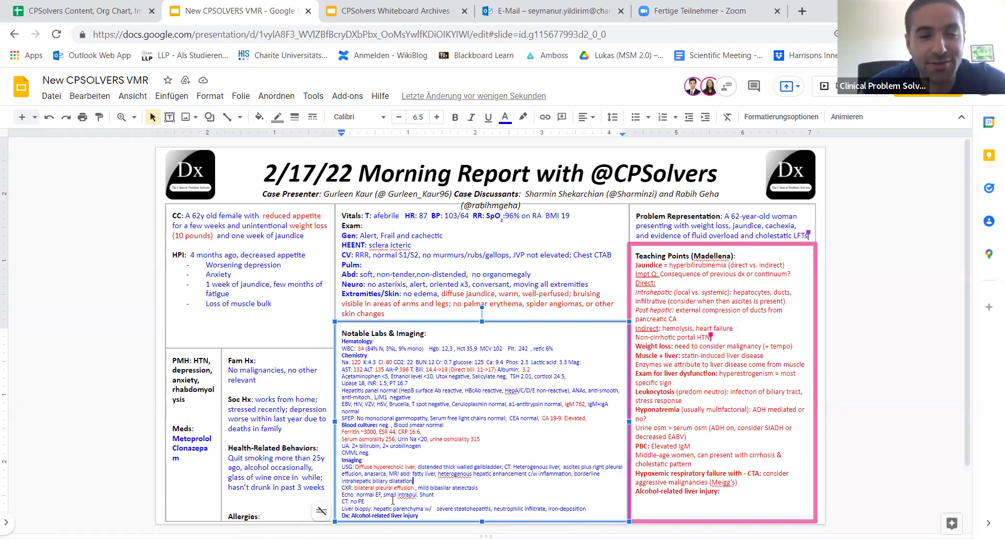
pyautogui.click(421, 495)
pyautogui.press('BackSpace')
pyautogui.write('s')
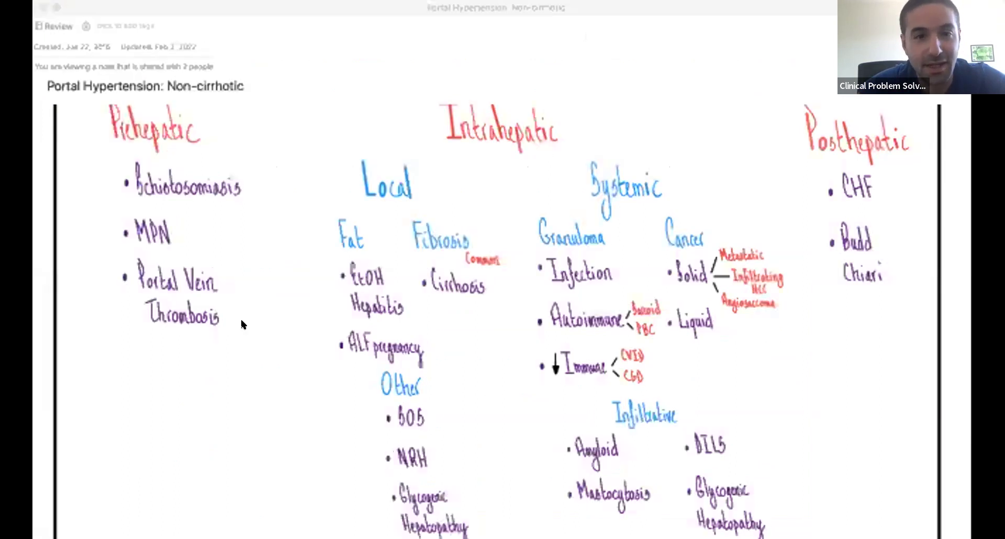
pyautogui.click(343, 285)
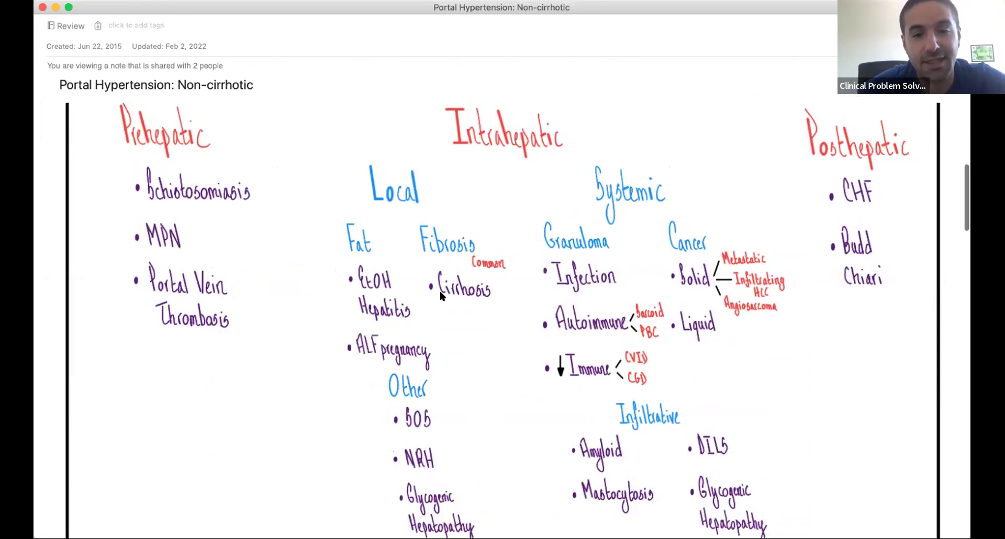
pyautogui.scroll(-1, 439, 291)
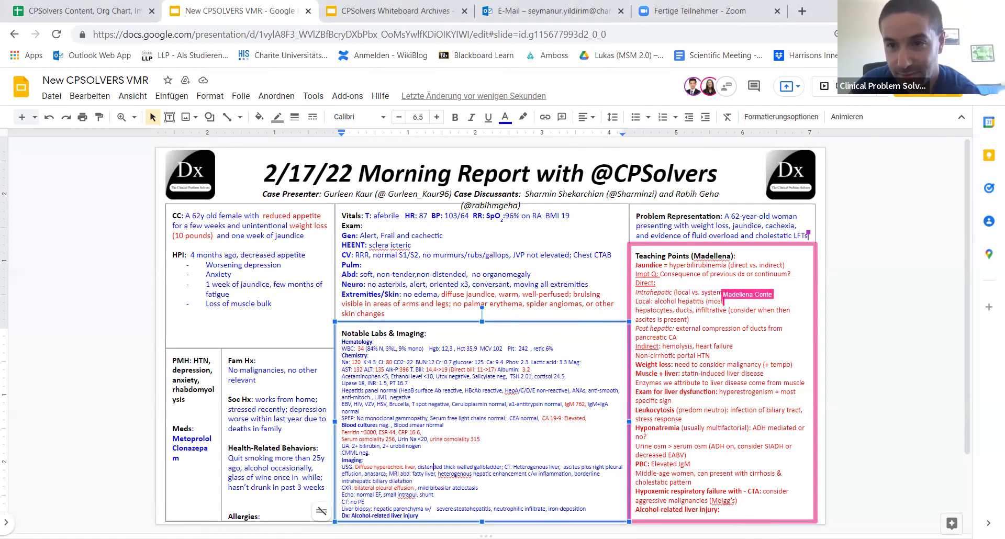
# Delete 'hepatic parenchyma w/' so the biopsy line begins with 'severe steatohepatitis'.
pyautogui.click(432, 439)
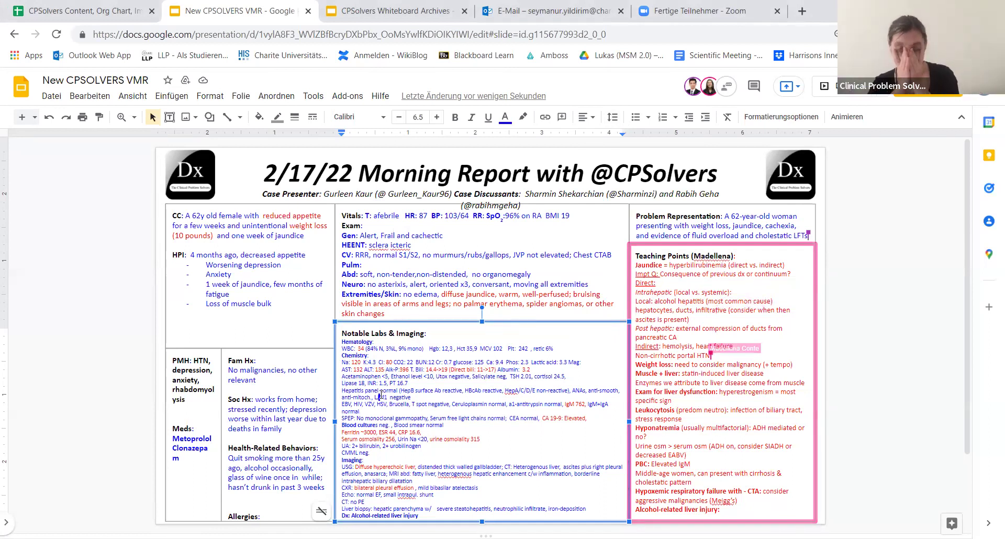
pyautogui.click(419, 515)
pyautogui.click(509, 498)
pyautogui.click(437, 508)
pyautogui.press('BackSpace')
pyautogui.press('BackSpace')
pyautogui.press('BackSpace')
pyautogui.press('BackSpace')
pyautogui.press('BackSpace')
pyautogui.press('BackSpace')
pyautogui.press('BackSpace')
pyautogui.press('BackSpace')
pyautogui.press('BackSpace')
pyautogui.press('BackSpace')
pyautogui.press('BackSpace')
pyautogui.press('BackSpace')
pyautogui.press('BackSpace')
pyautogui.press('BackSpace')
pyautogui.press('BackSpace')
pyautogui.press('BackSpace')
pyautogui.press('BackSpace')
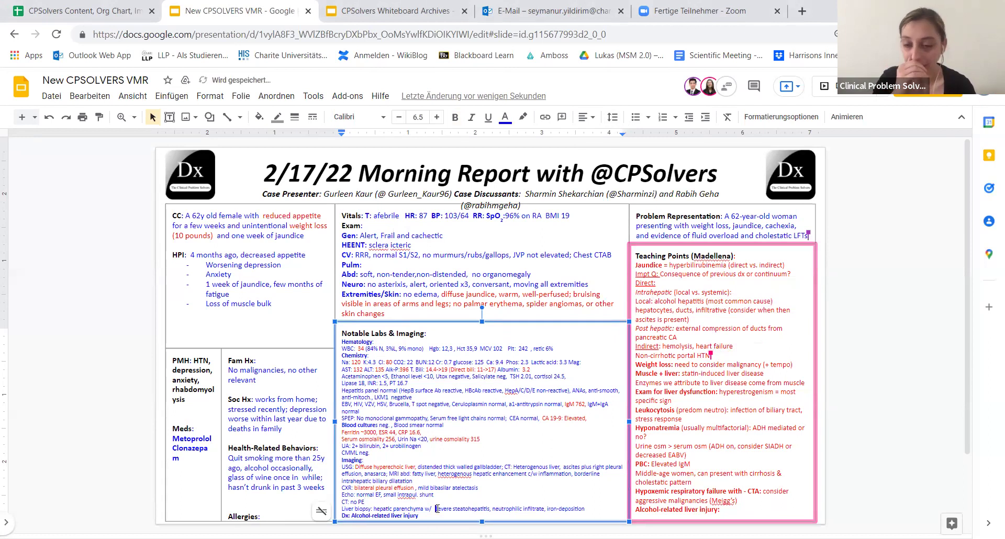
pyautogui.press('BackSpace')
pyautogui.press('BackSpace')
pyautogui.press('BackSpace')
pyautogui.press('BackSpace')
pyautogui.press('BackSpace')
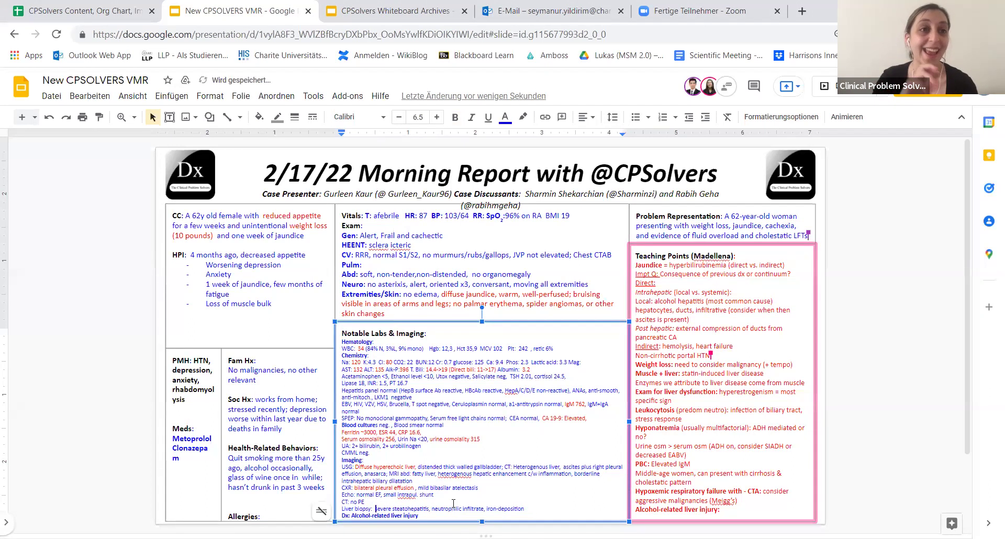
# Add 'architectural disarray of parenchyma,' to the biopsy findings, fixing the spelling of 'architectural'.
pyautogui.write('ar')
pyautogui.write('chitectur')
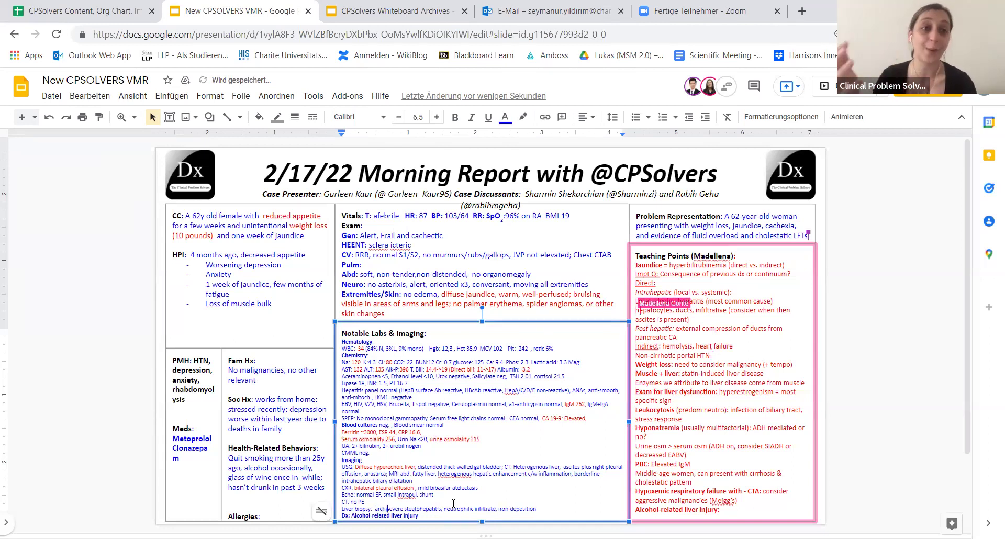
pyautogui.write('al')
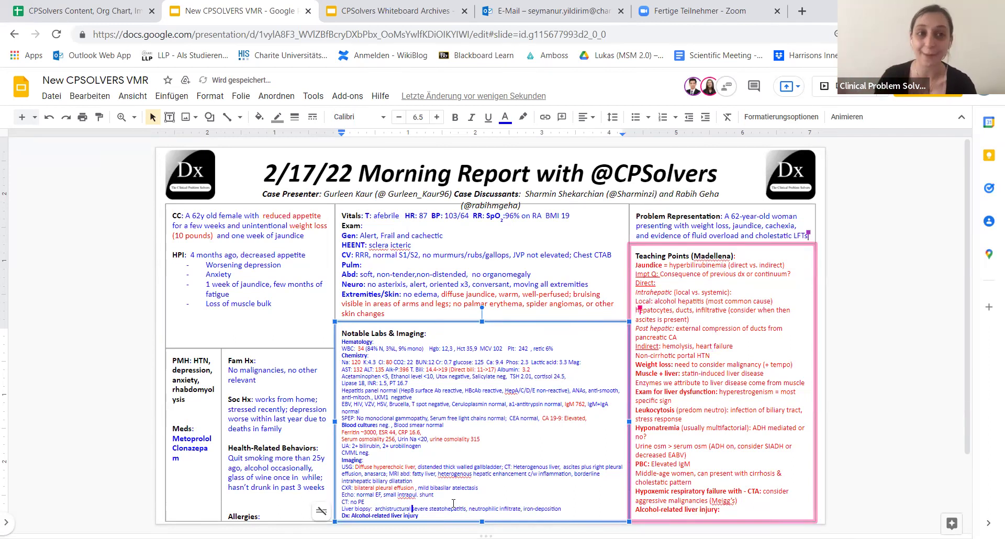
pyautogui.write(' disarray ')
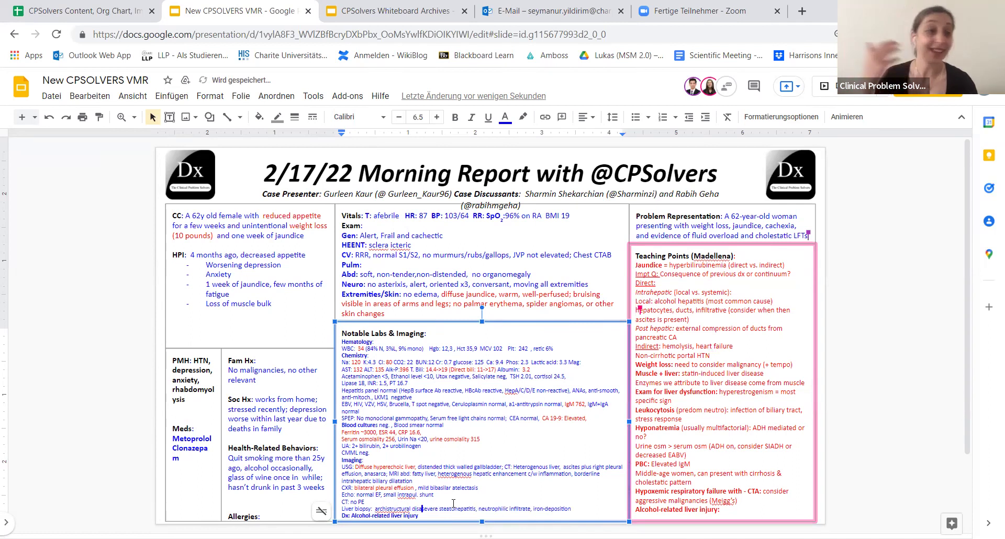
pyautogui.write('of pare')
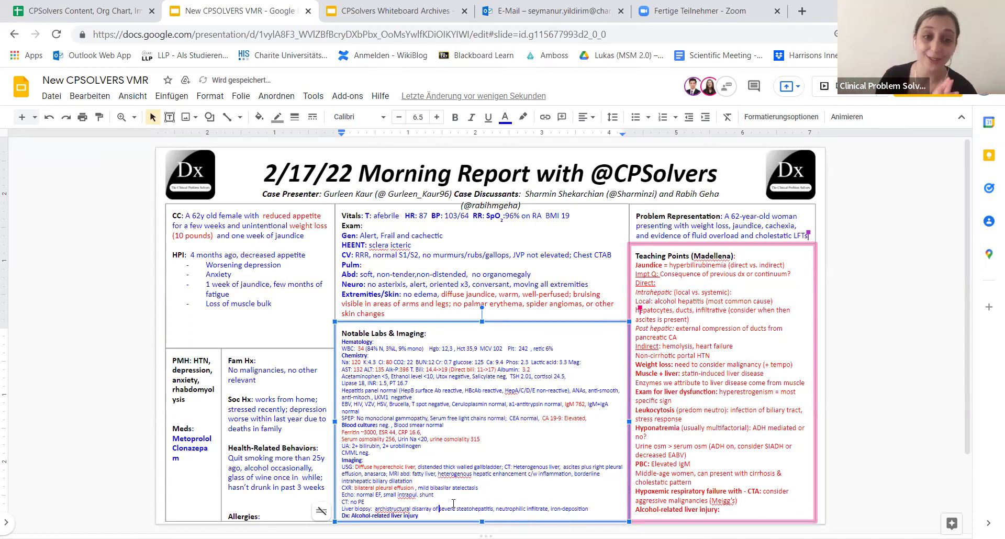
pyautogui.write('nchyma,')
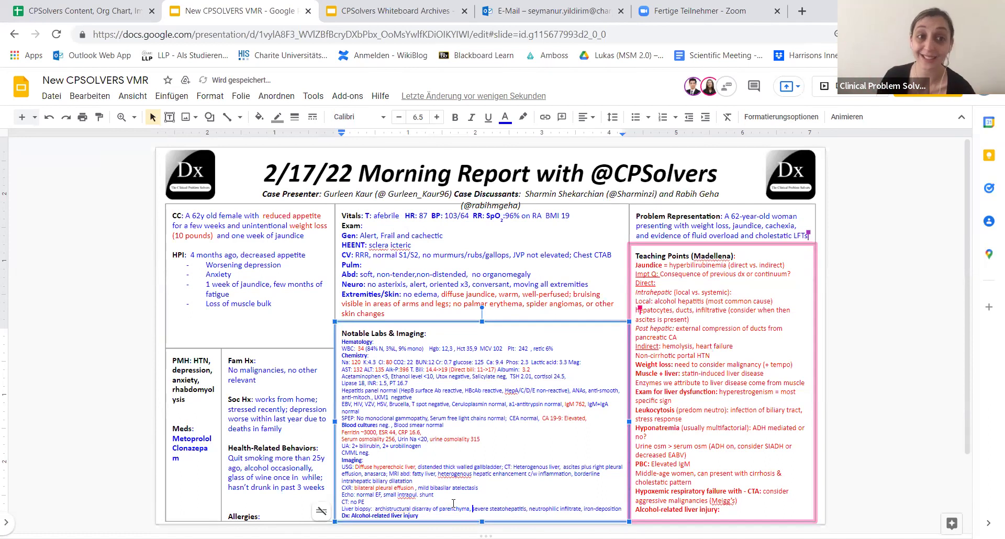
pyautogui.press('Right')
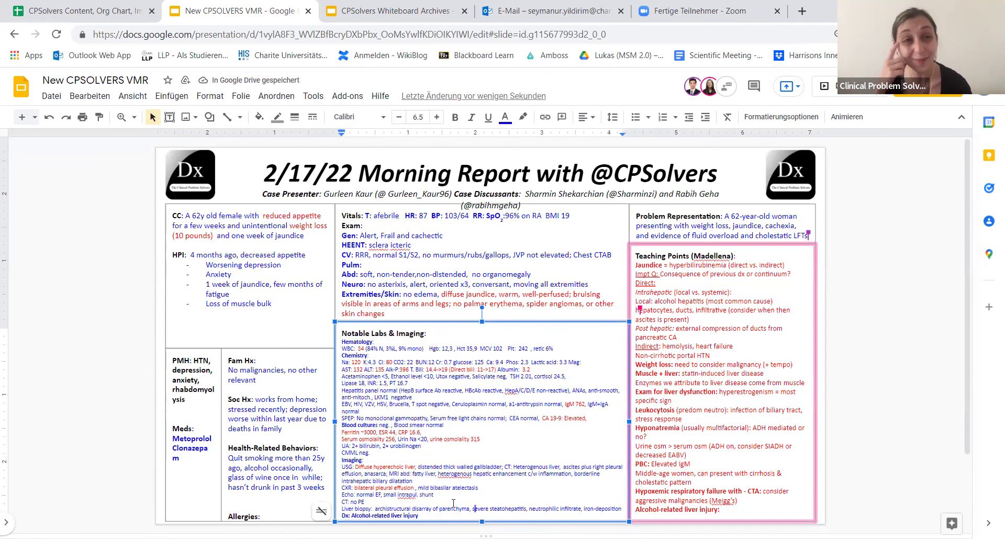
pyautogui.press('Down')
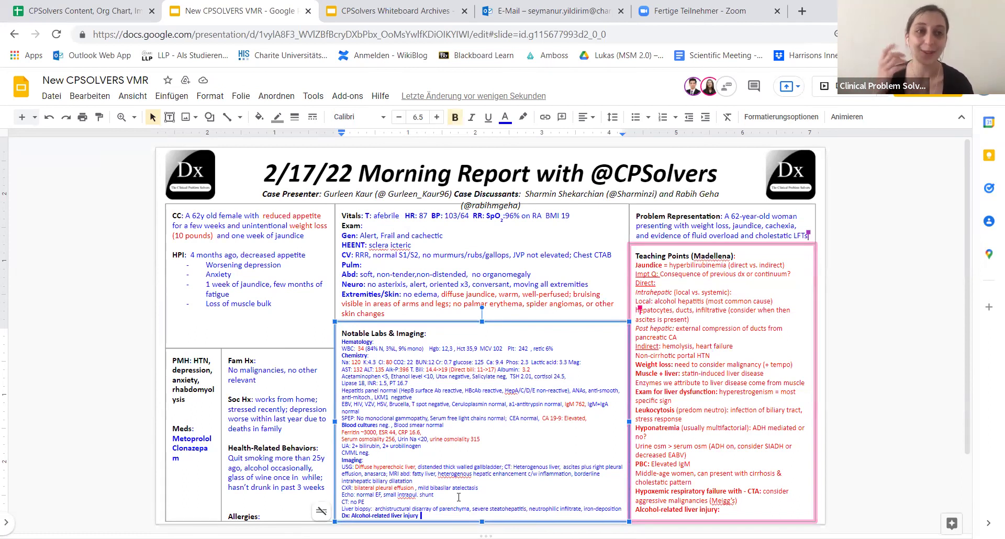
pyautogui.click(388, 509)
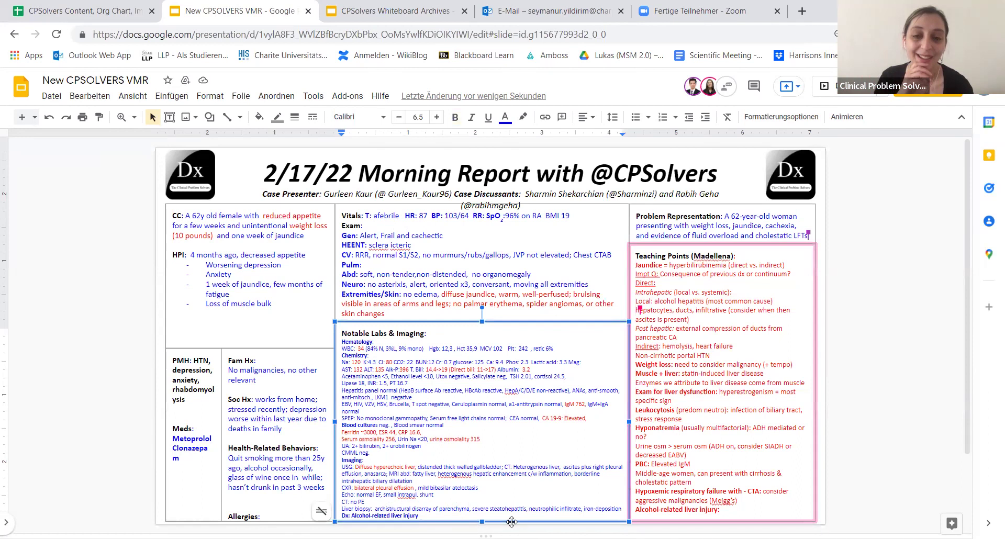
pyautogui.press('Right')
pyautogui.press('Right')
pyautogui.press('Right')
pyautogui.press('Right')
pyautogui.press('Right')
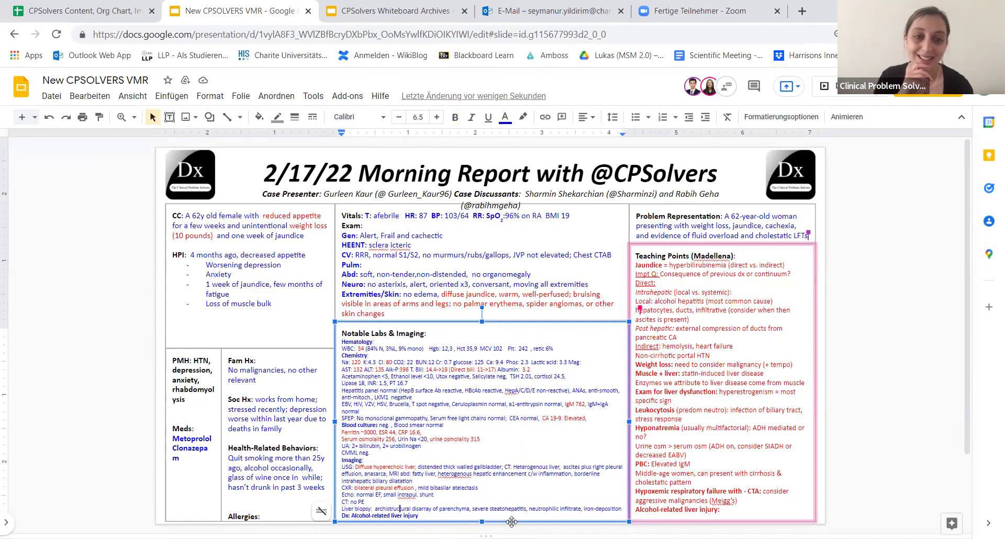
pyautogui.press('BackSpace')
pyautogui.press('BackSpace')
pyautogui.press('BackSpace')
pyautogui.press('BackSpace')
pyautogui.press('BackSpace')
pyautogui.press('BackSpace')
pyautogui.press('BackSpace')
pyautogui.press('BackSpace')
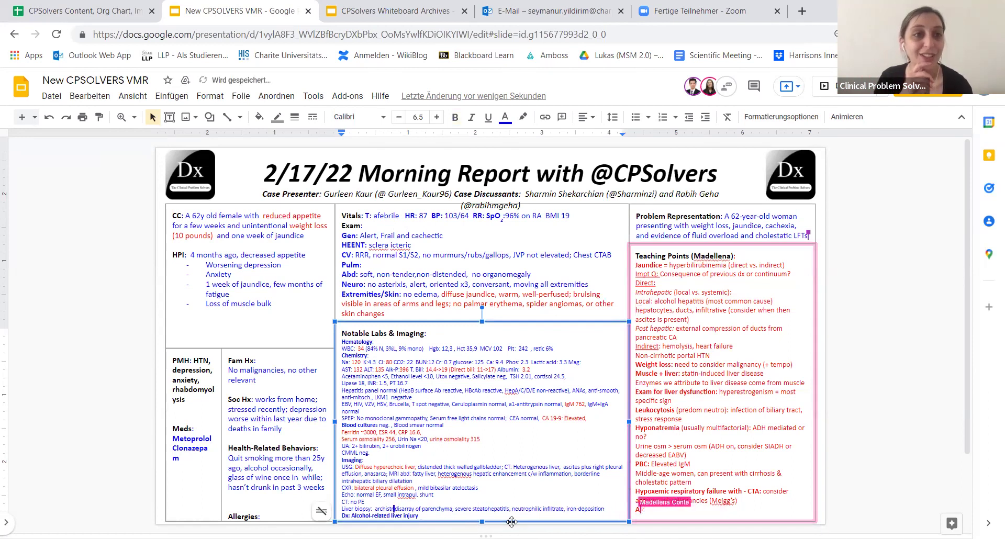
pyautogui.write('tec')
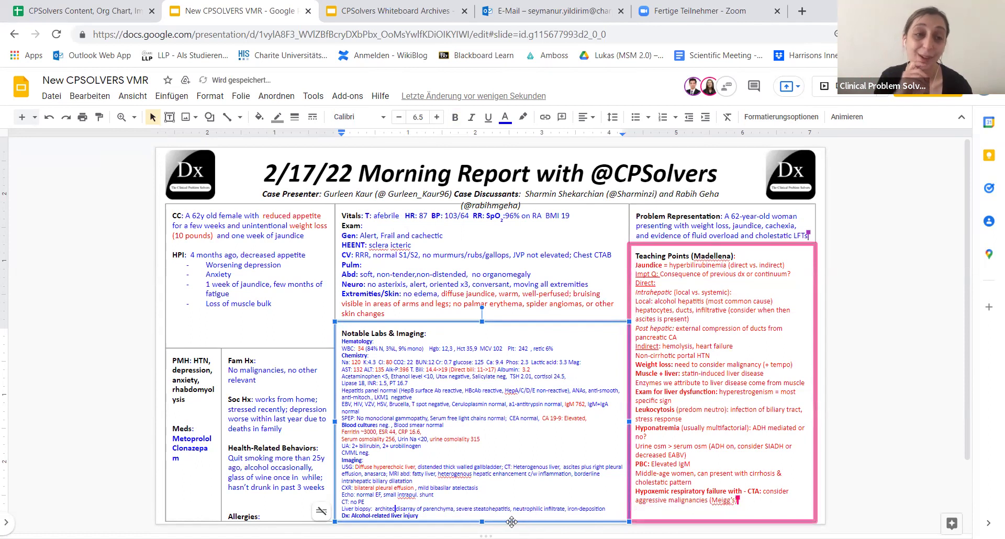
pyautogui.write('tural')
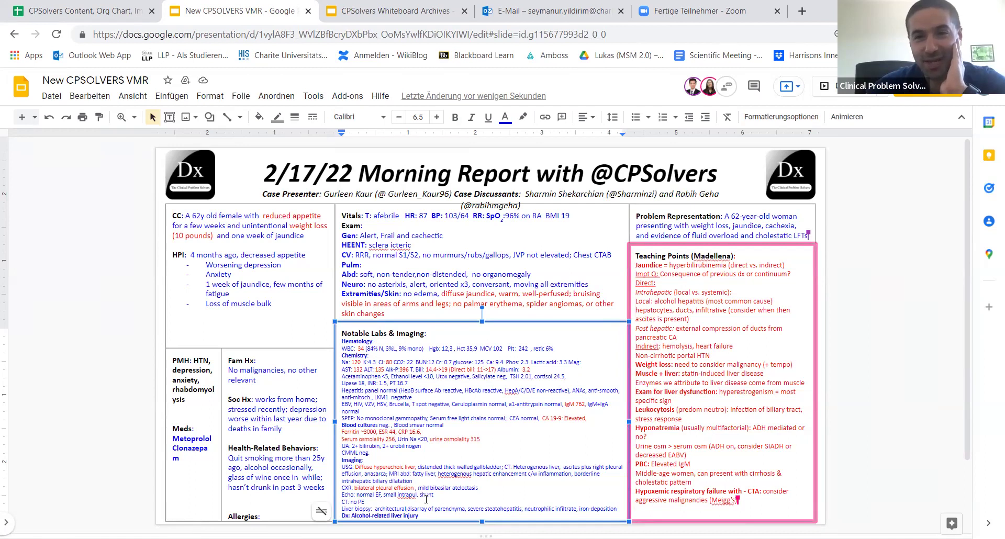
# Insert 'minimal' after infiltrate and join the Liver biopsy line onto the CT: no PE line with ';'.
pyautogui.click(578, 508)
pyautogui.write('minimal')
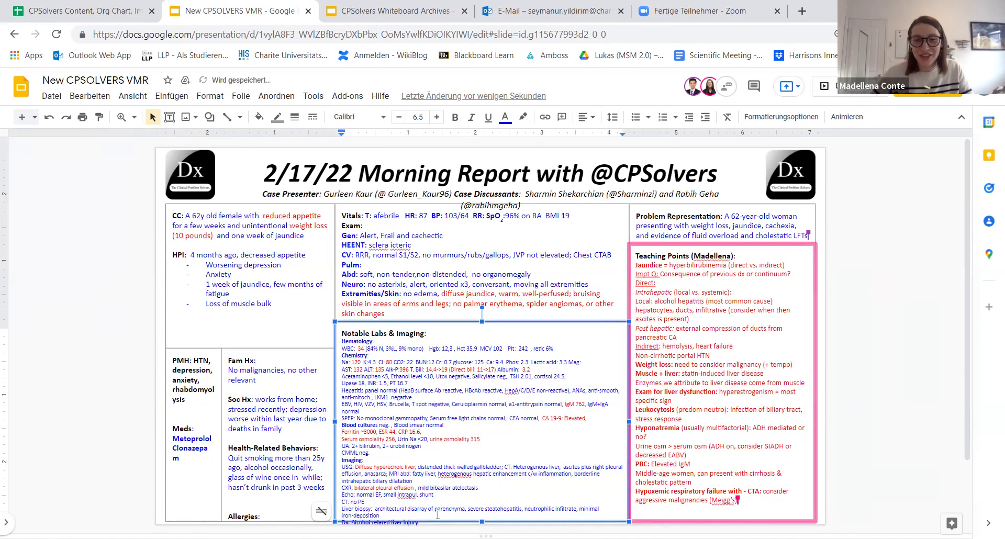
pyautogui.click(343, 508)
pyautogui.press('BackSpace')
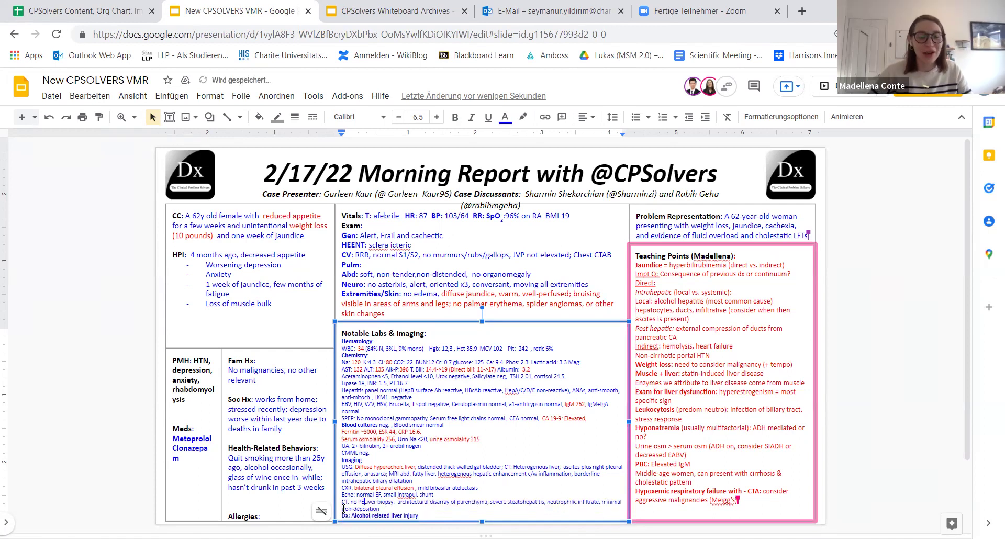
pyautogui.write(';')
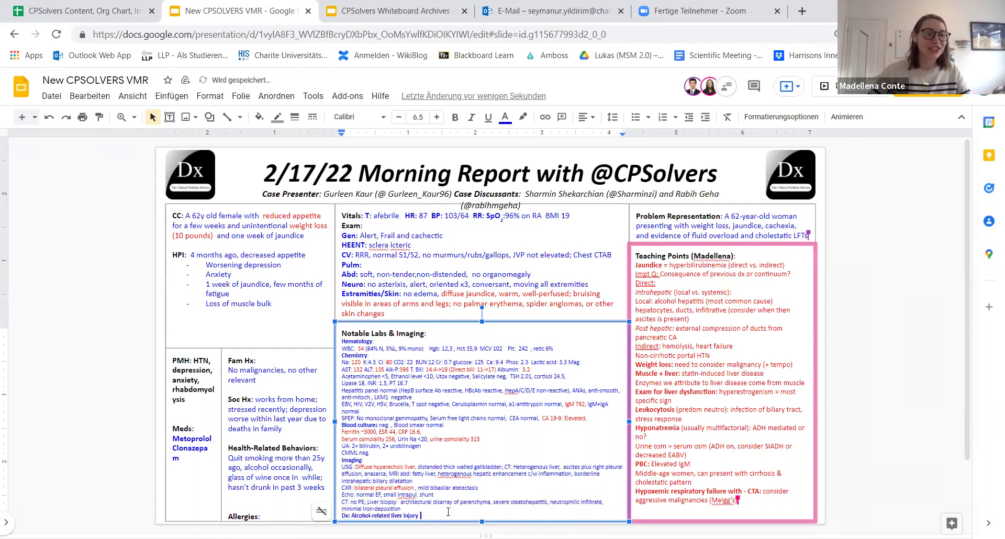
# Add 'striking Mallory bodies and' plus 'within Kupffer cells and hepatocytes' to the biopsy findings.
pyautogui.click(448, 512)
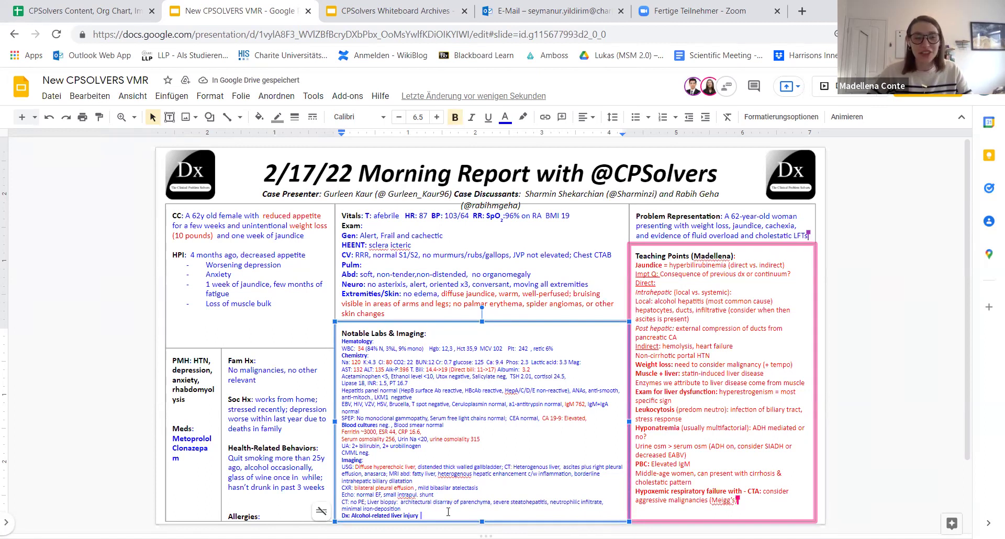
pyautogui.press('Up')
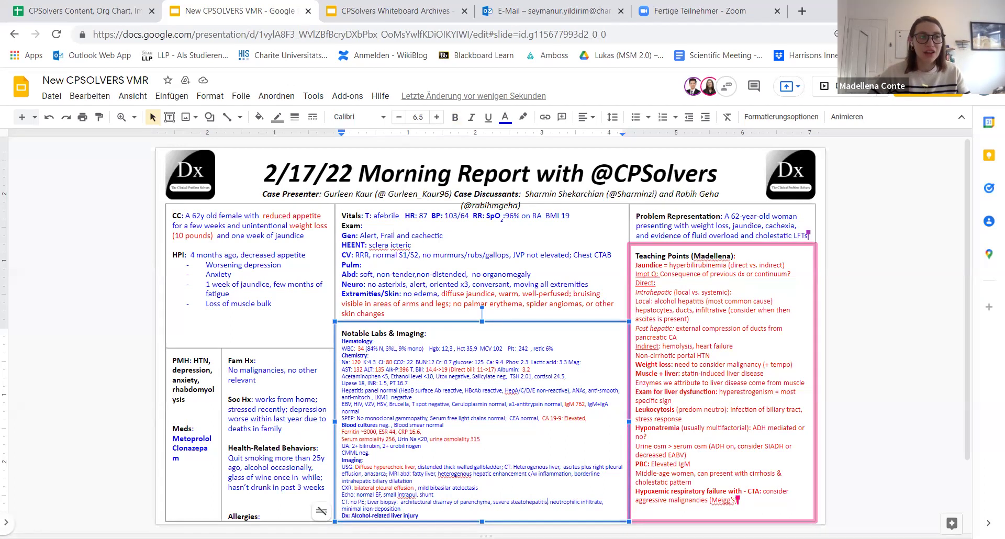
pyautogui.write(', strik')
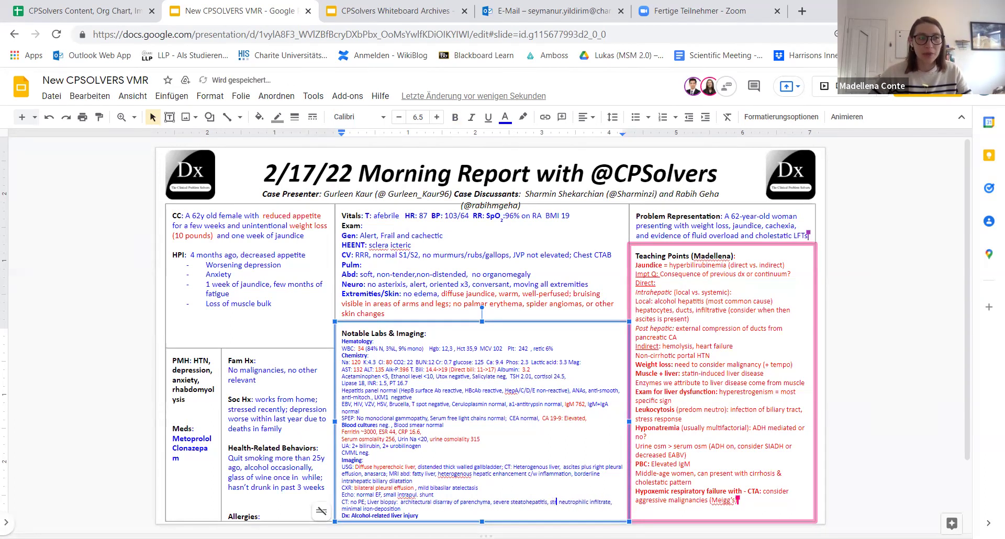
pyautogui.write('ing Mallory bodies ')
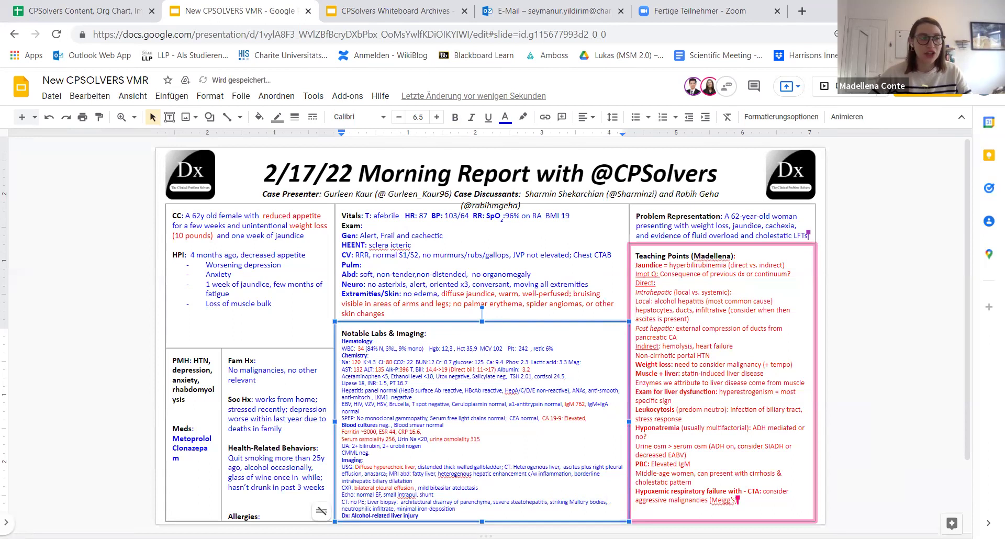
pyautogui.write(',')
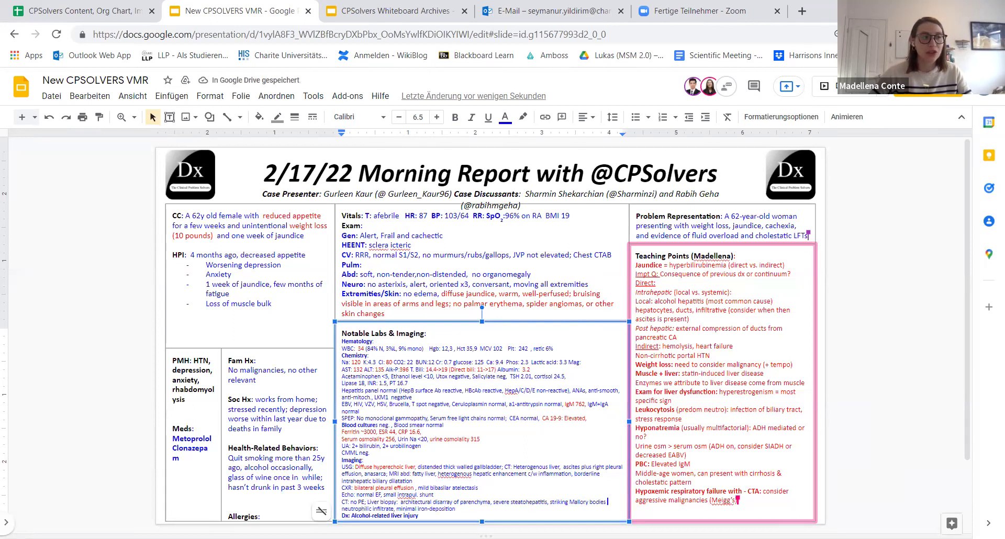
pyautogui.press('BackSpace')
pyautogui.write('and')
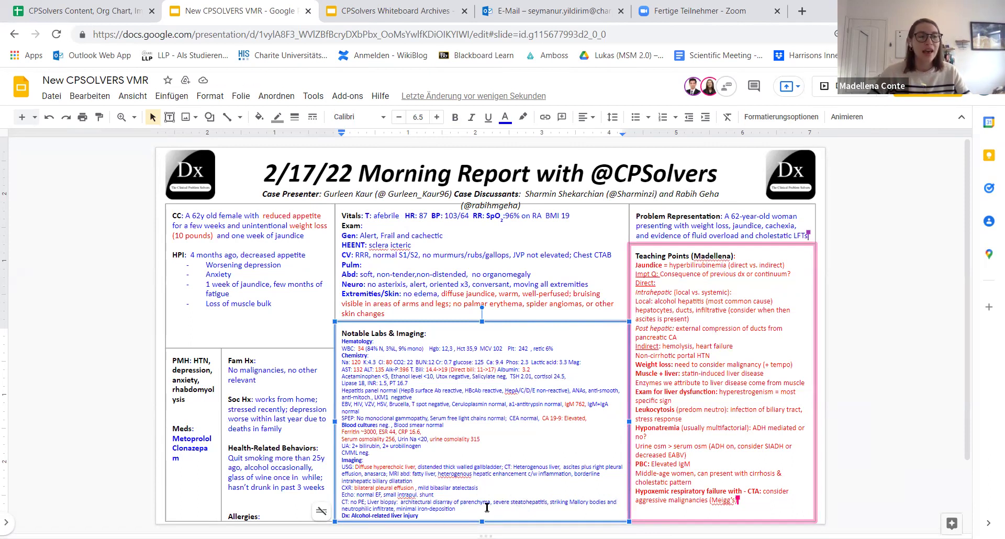
pyautogui.write('within')
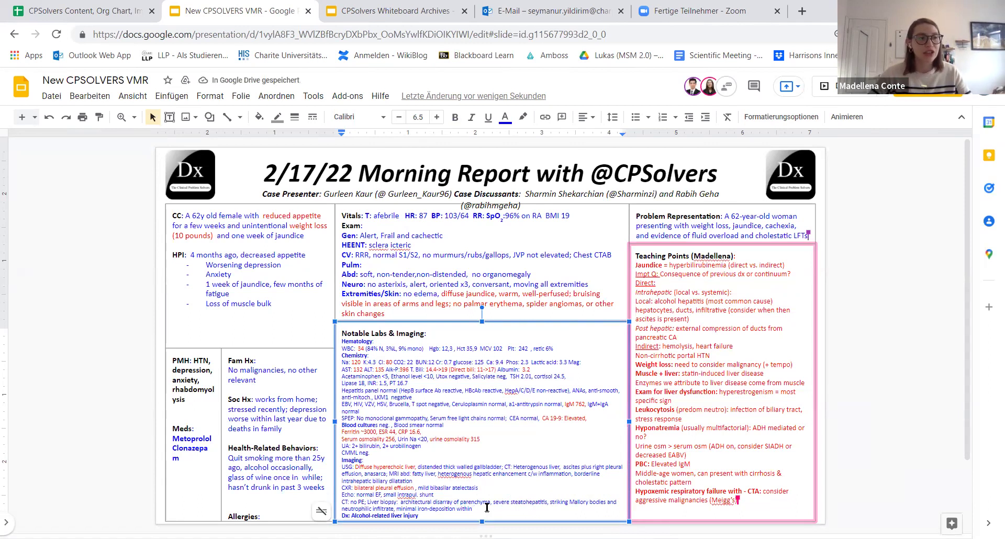
pyautogui.write(' Kup')
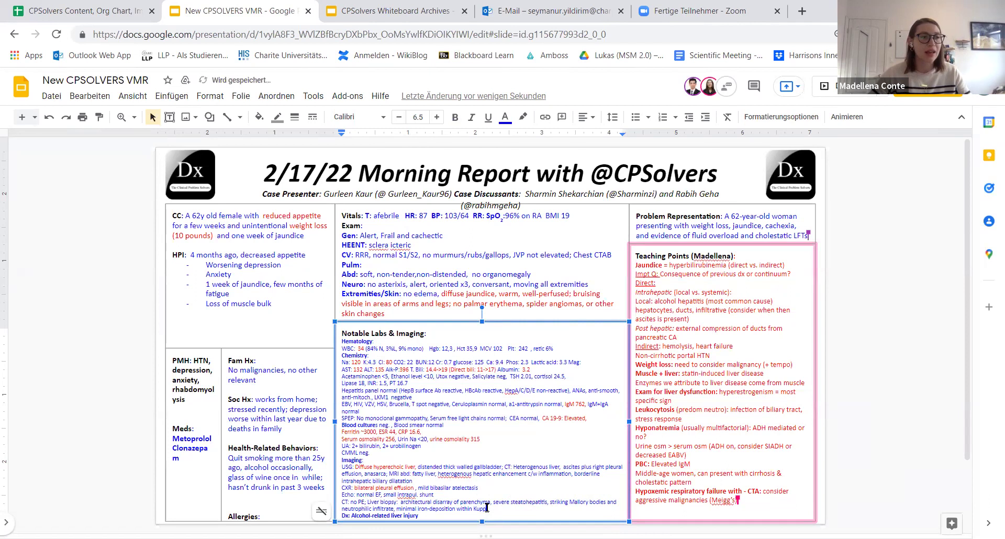
pyautogui.write('ffer cells and ')
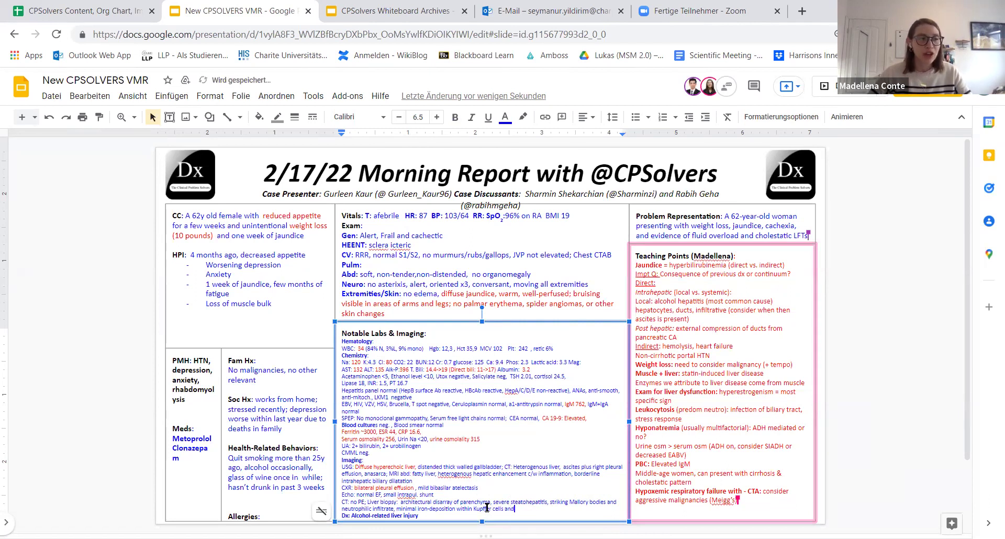
pyautogui.write('hepato')
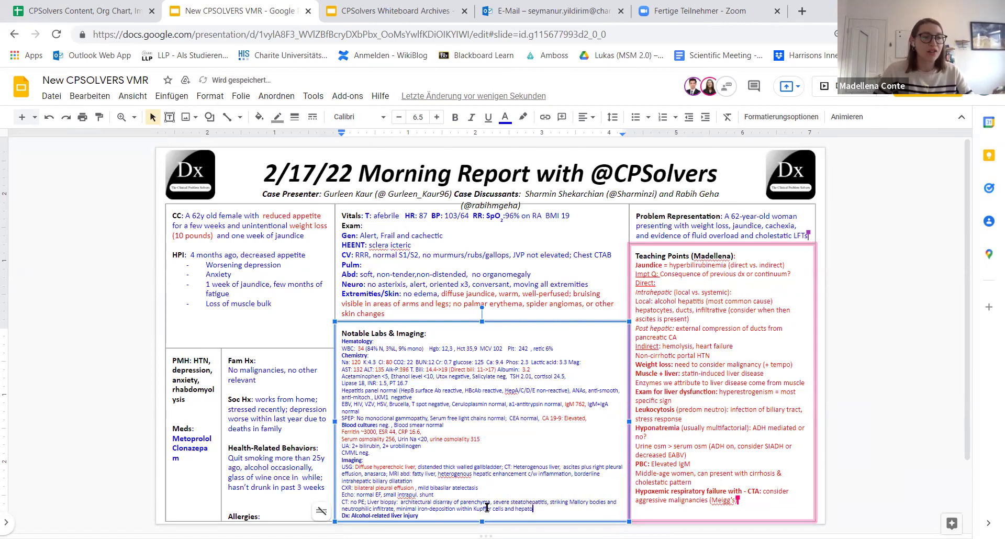
pyautogui.write('cytes')
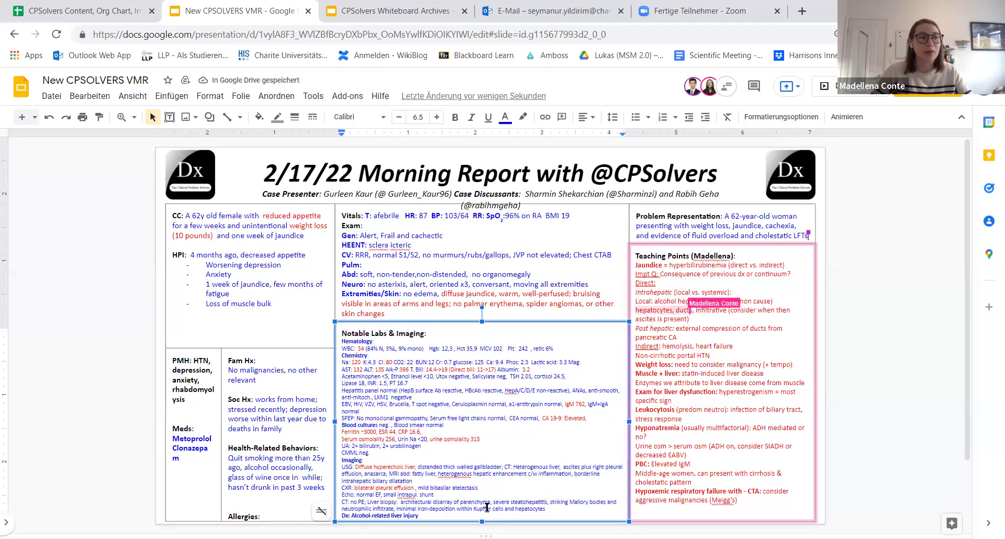
# Add 'w/ extensive hepatocellular ballooning' after steatohepatitis and 'iron-Stain;' before 'minimal'.
pyautogui.press('Up')
pyautogui.press('Up')
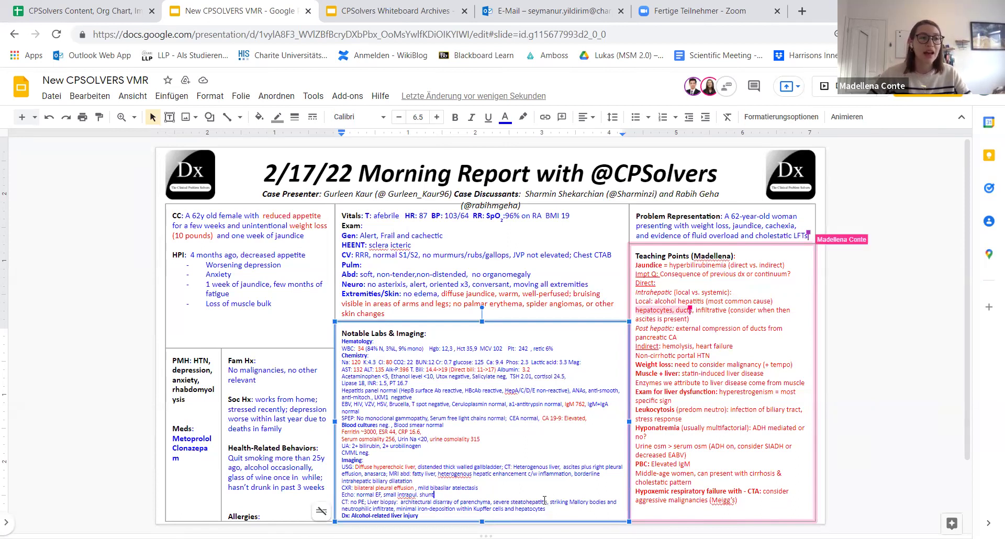
pyautogui.press('Delete')
pyautogui.write('w/ ')
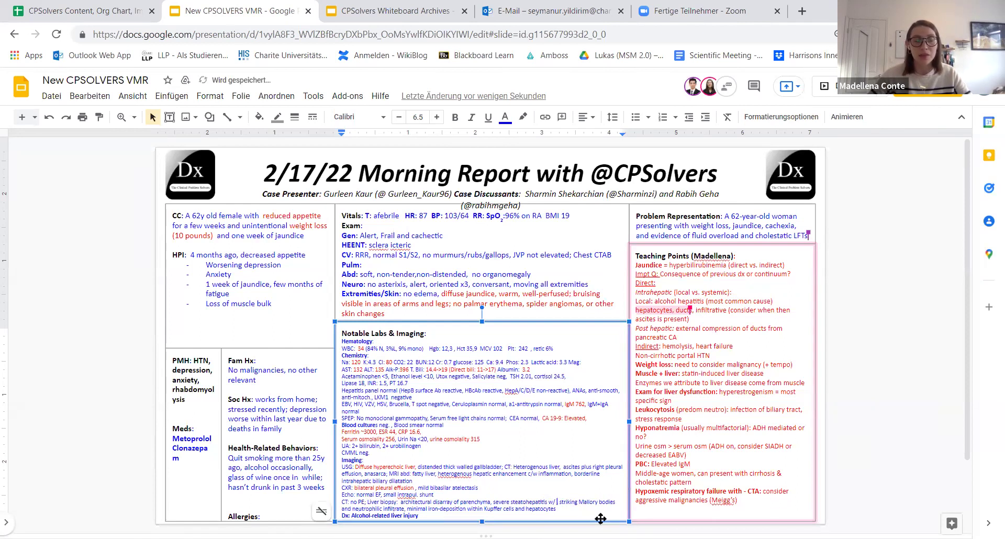
pyautogui.write('extensive')
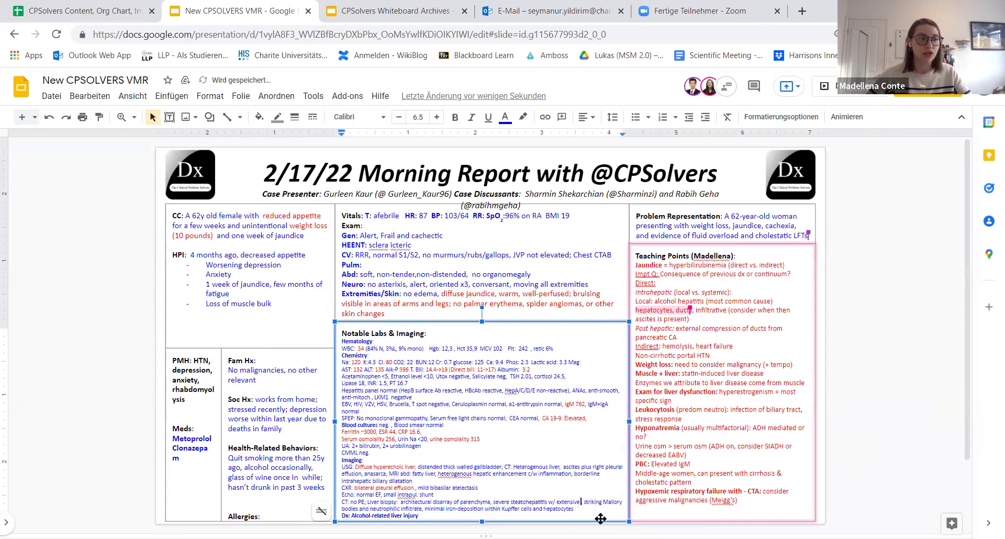
pyautogui.write(' hep ')
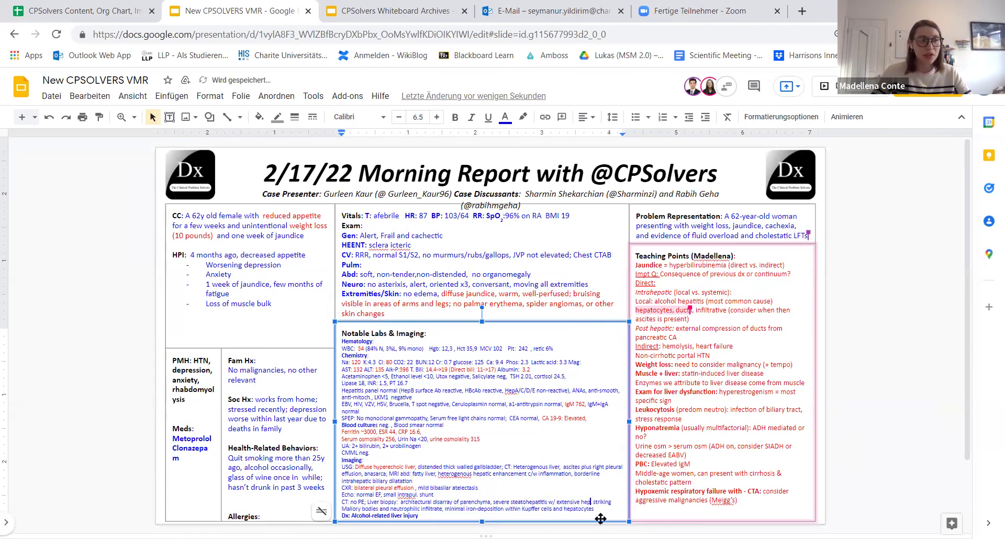
pyautogui.write('atocellular')
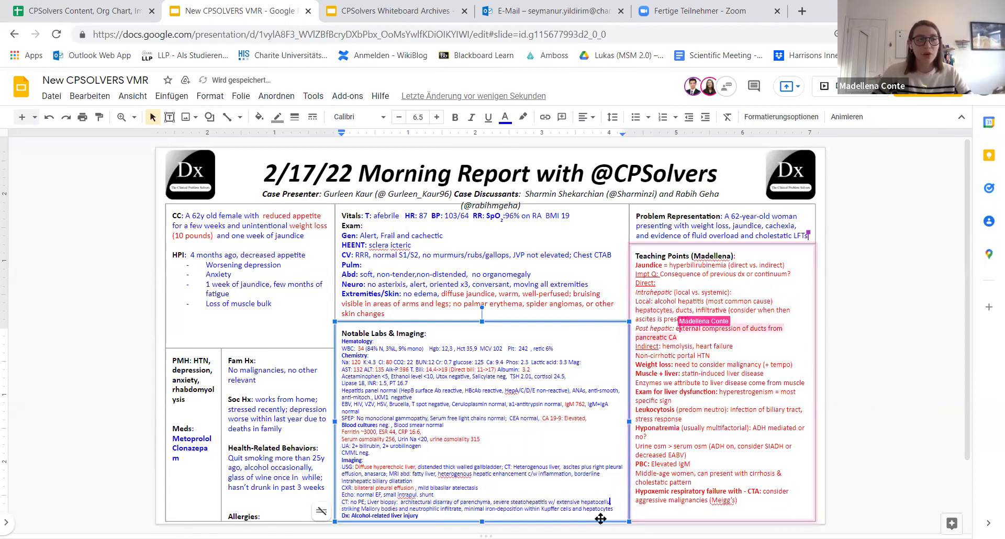
pyautogui.write(' ballooning')
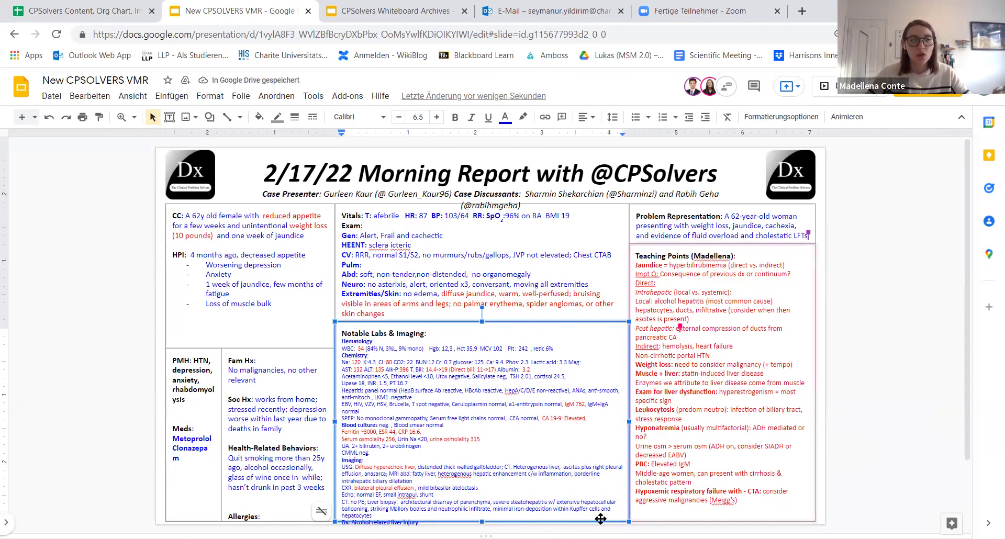
pyautogui.click(492, 508)
pyautogui.write('iron-')
pyautogui.write('Stain')
pyautogui.write(';')
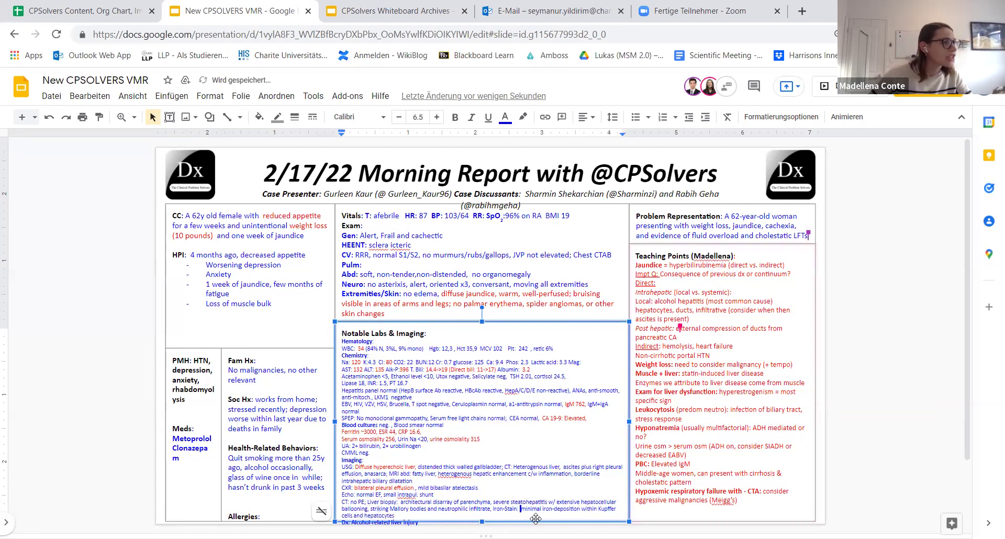
pyautogui.hotkey('ctrl', 'End')
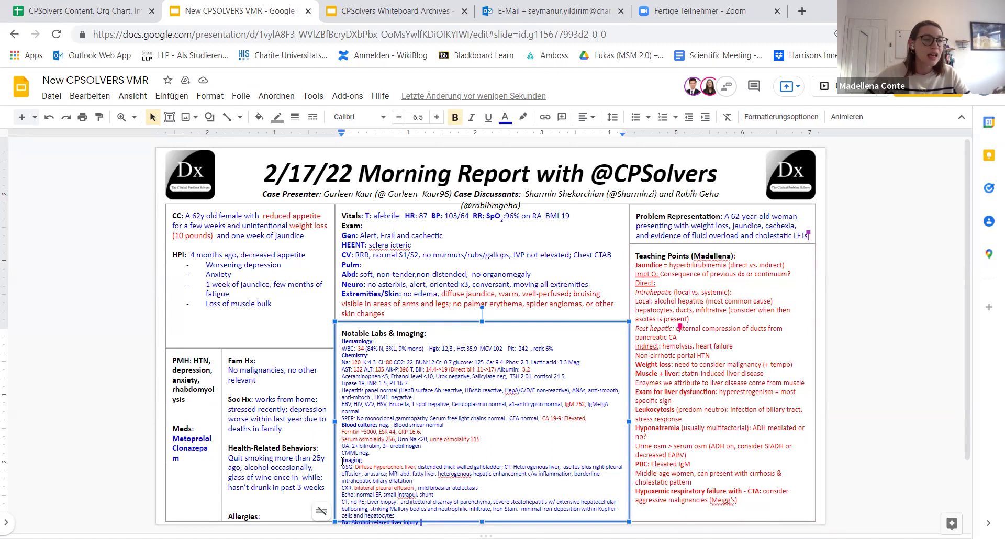
# Join 'CMML neg.' onto the UA line, separated by a semicolon.
pyautogui.click(342, 453)
pyautogui.press('BackSpace')
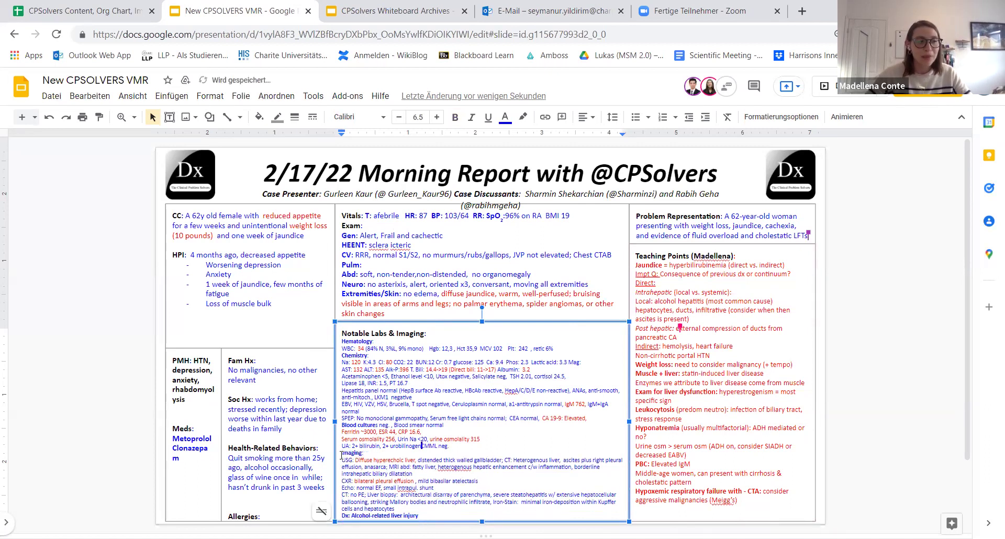
pyautogui.write(';')
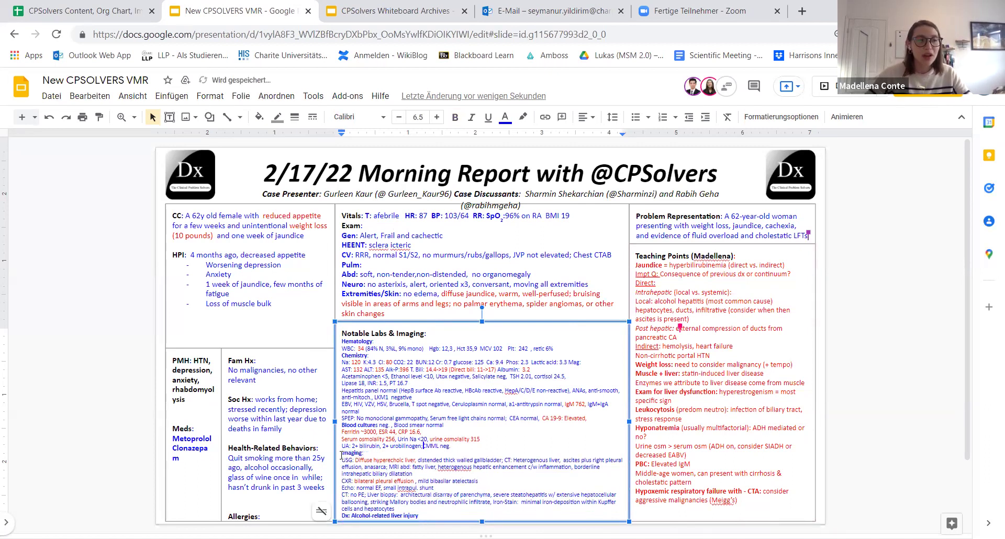
# Insert 'moderate macrovesicular steatosis (40%) &' before 'severe steatohepatitis' in the biopsy line.
pyautogui.click(426, 517)
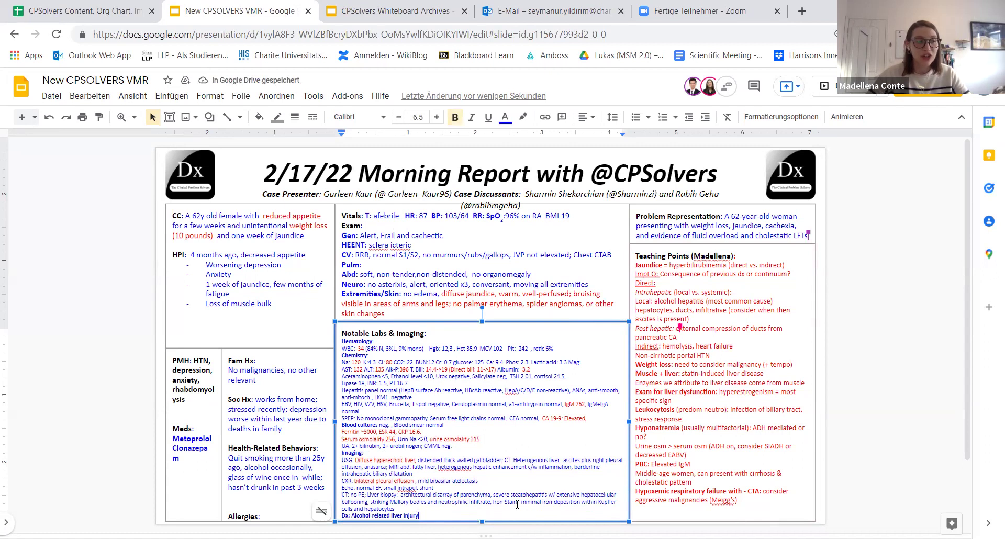
pyautogui.press('Up')
pyautogui.press('Up')
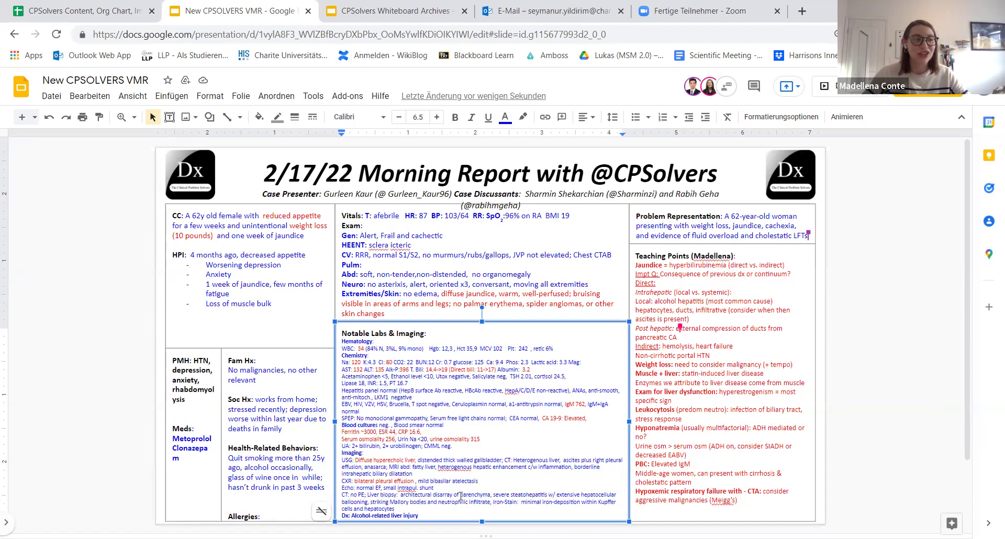
pyautogui.write('moderate ')
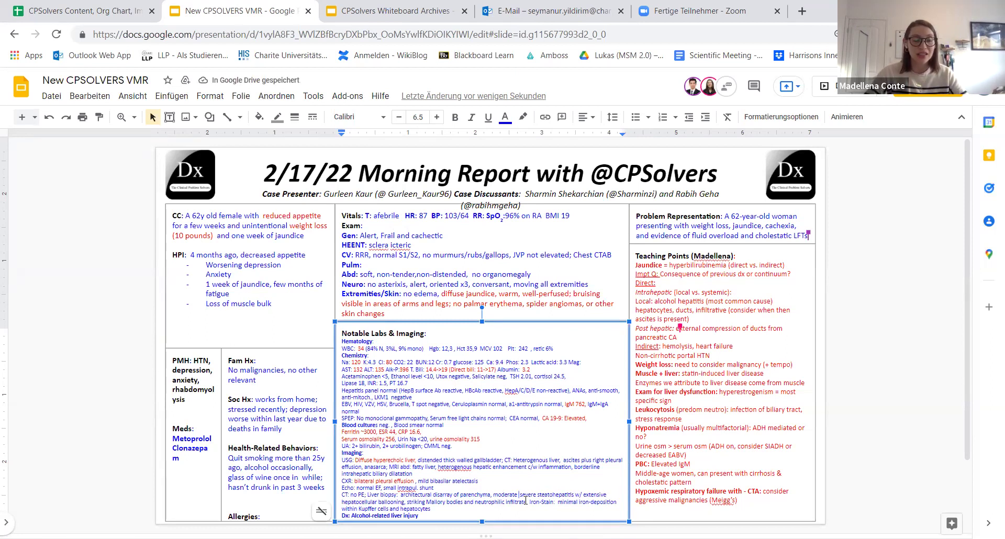
pyautogui.write('macroves')
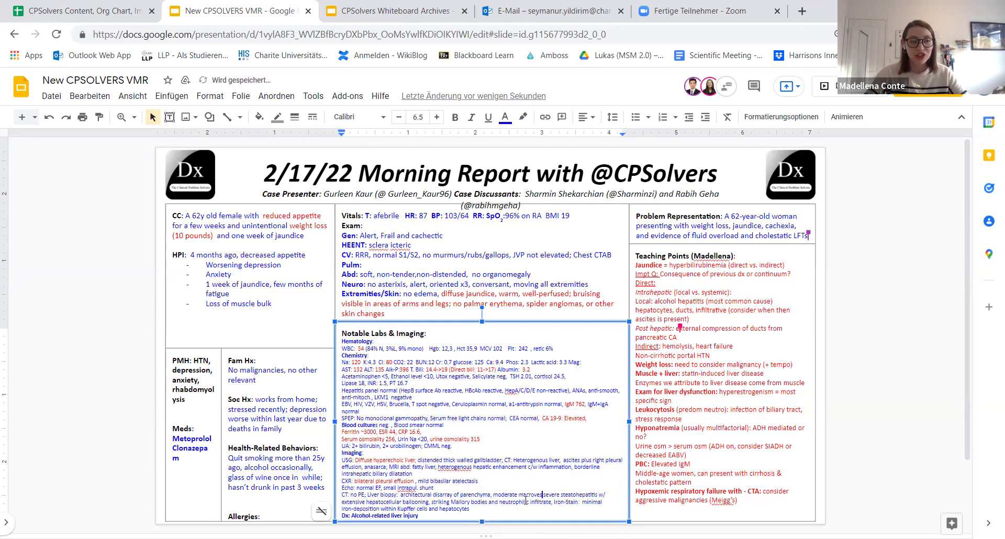
pyautogui.write('ic')
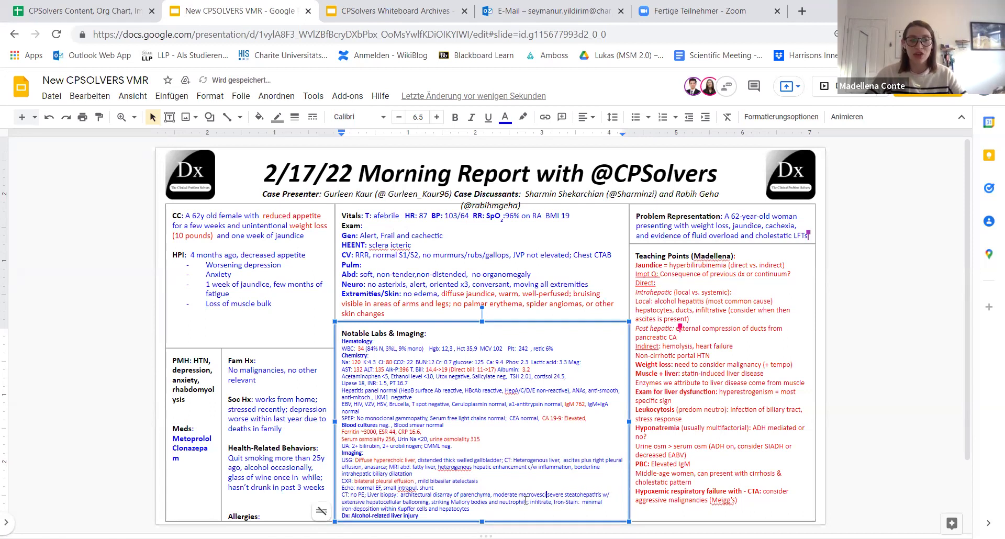
pyautogui.press('BackSpace')
pyautogui.press('BackSpace')
pyautogui.write('icular ')
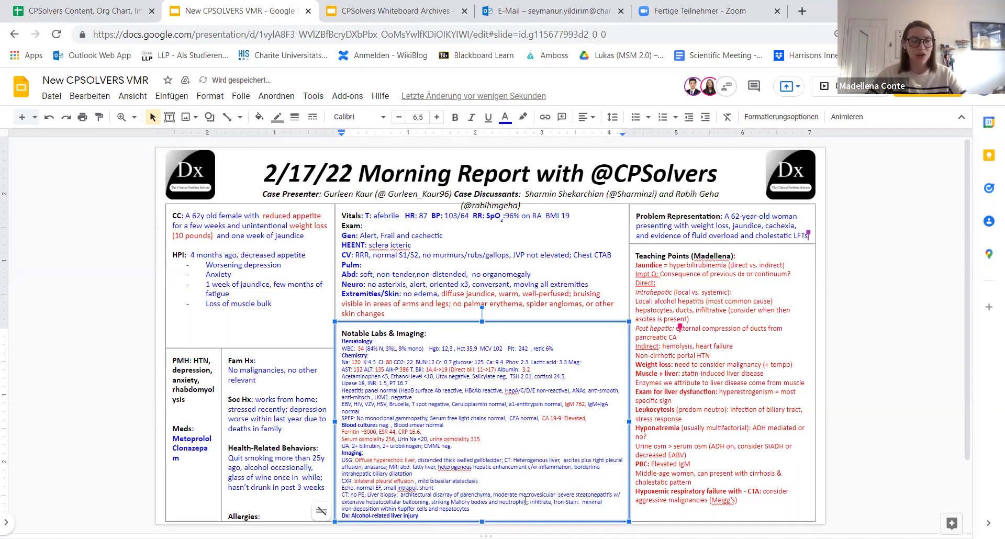
pyautogui.write('steatosis')
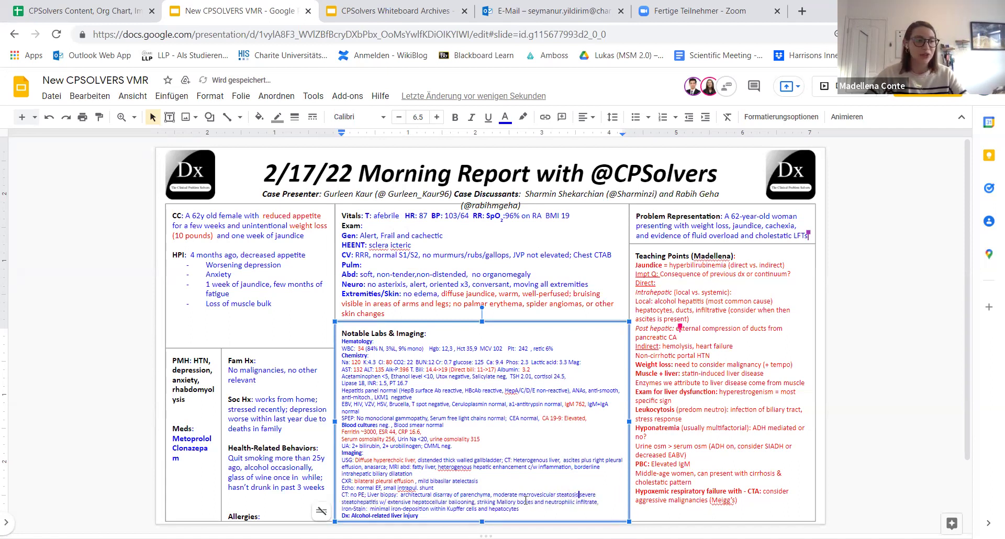
pyautogui.write(' (40%) ')
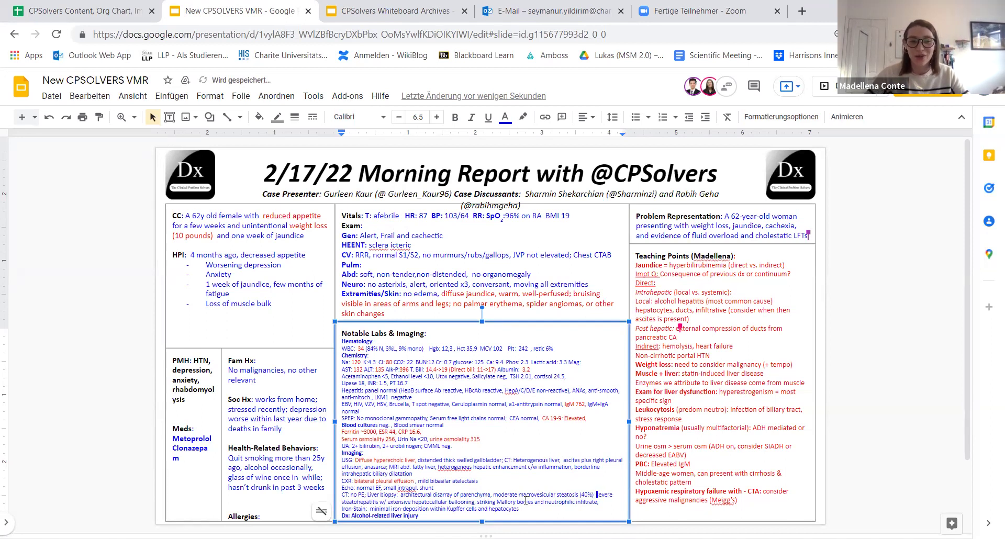
pyautogui.write('&')
pyautogui.press('Down')
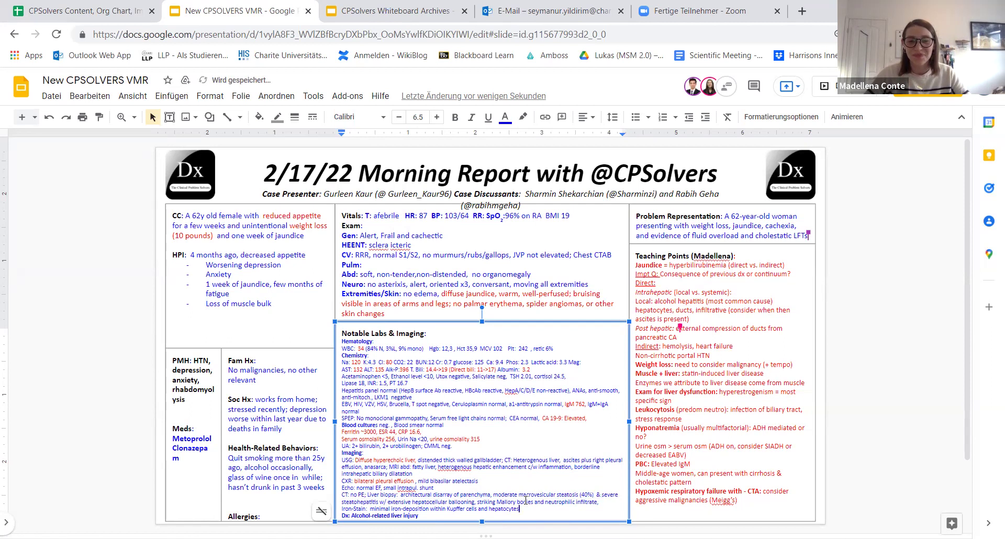
pyautogui.press('Down')
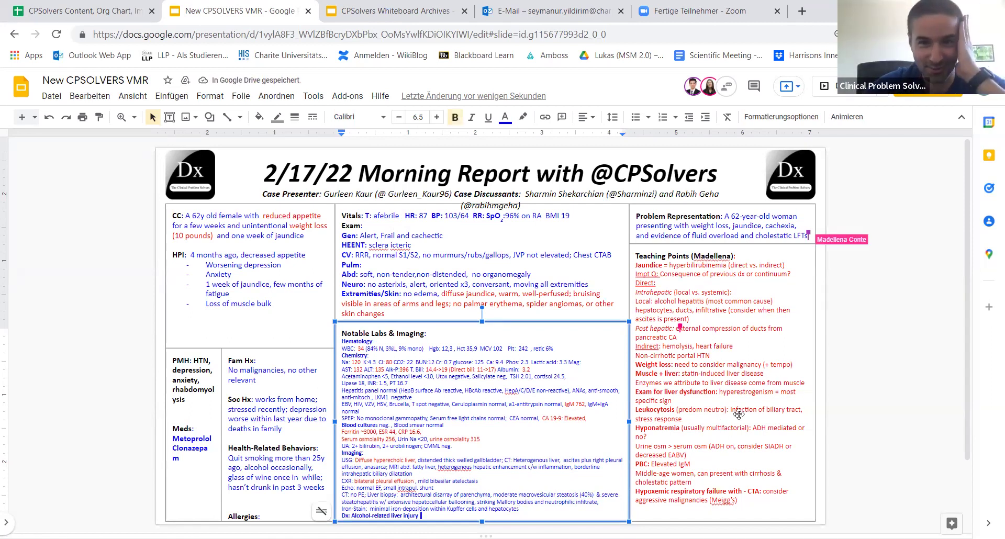
# Colour the PMH entries HTN, depression, anxiety and rhabdomyolysis blue and remove their bold.
pyautogui.click(885, 359)
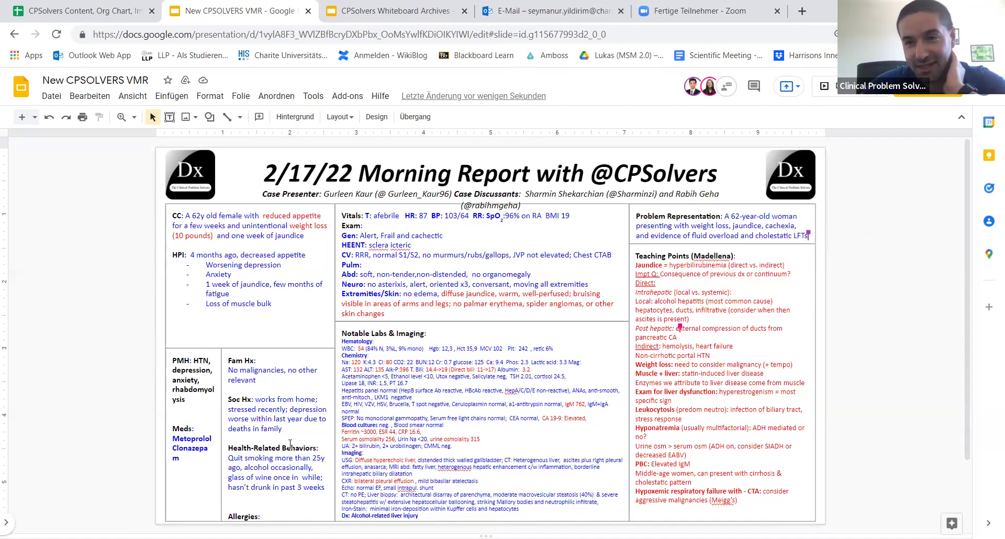
pyautogui.moveTo(191, 397); pyautogui.dragTo(193, 361)
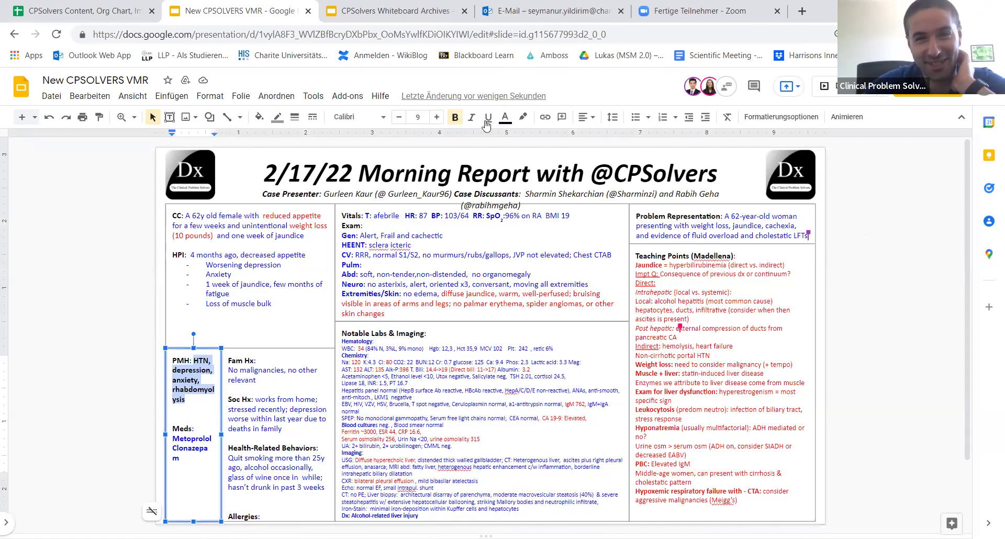
pyautogui.click(504, 118)
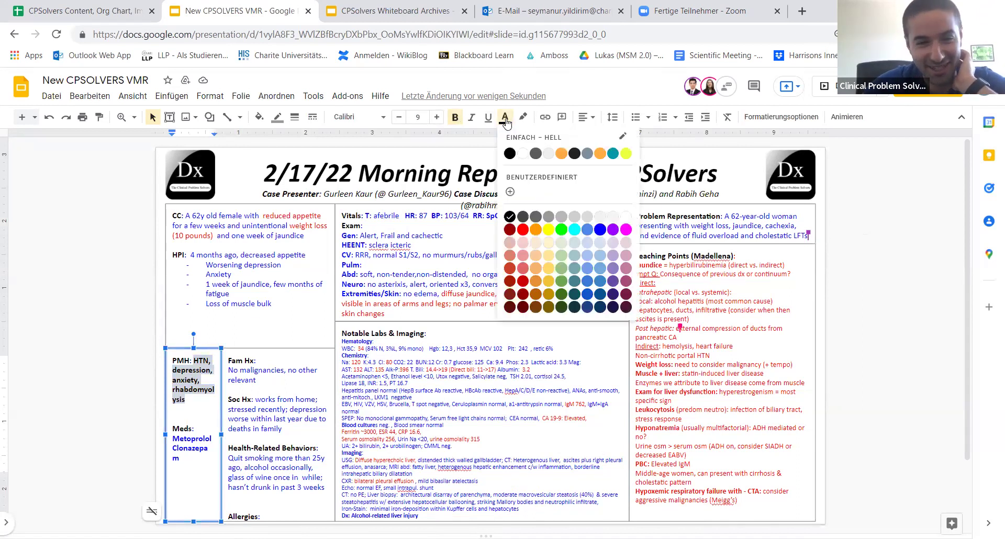
pyautogui.click(599, 229)
pyautogui.click(455, 117)
pyautogui.click(409, 413)
pyautogui.click(883, 348)
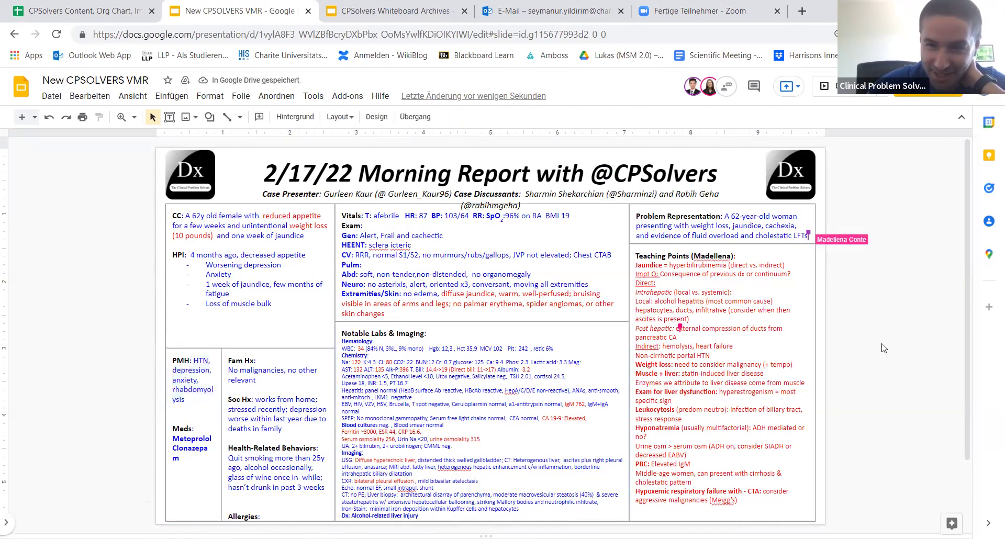